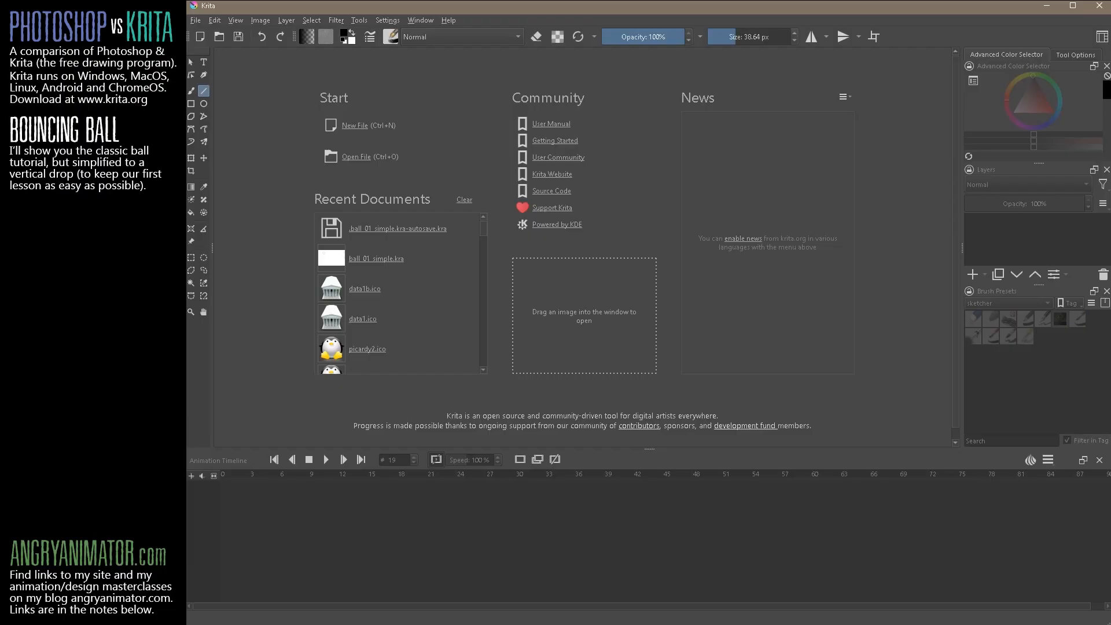
Create a custom 1920 × 1080 px document at 100 pixels per inch in 8-bit RGB/Alpha.
click(364, 124)
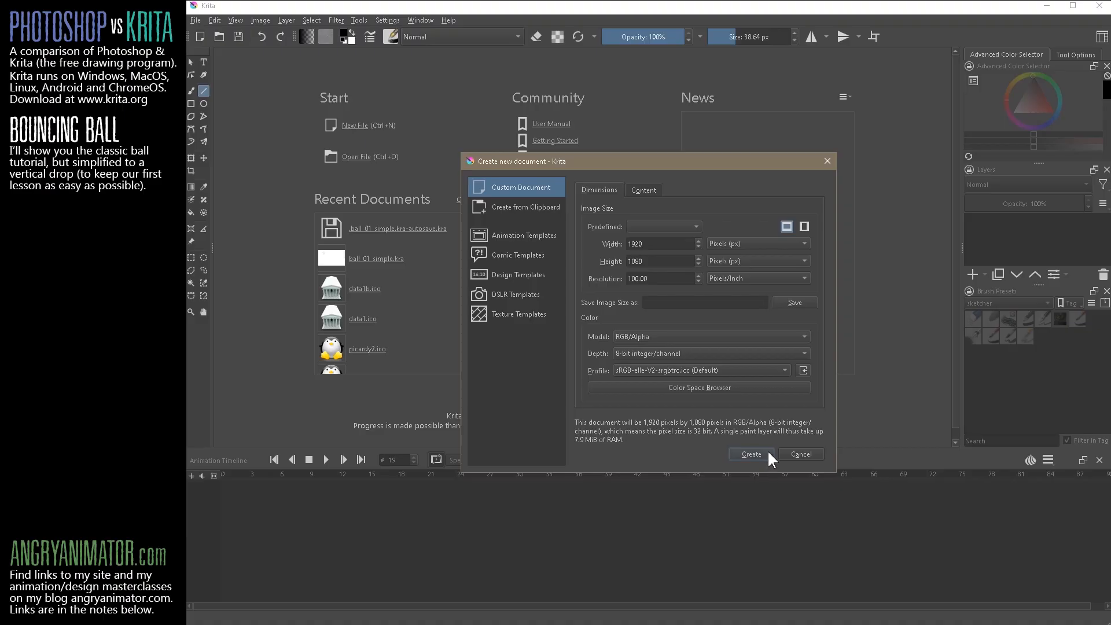
click(753, 454)
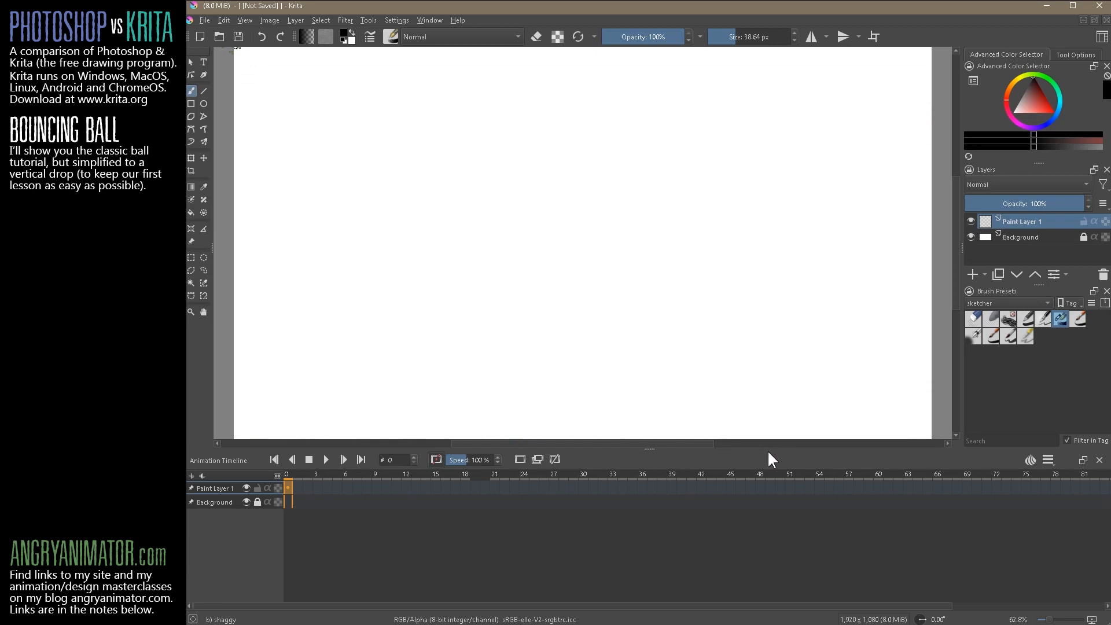
scroll(644, 255, down, 1)
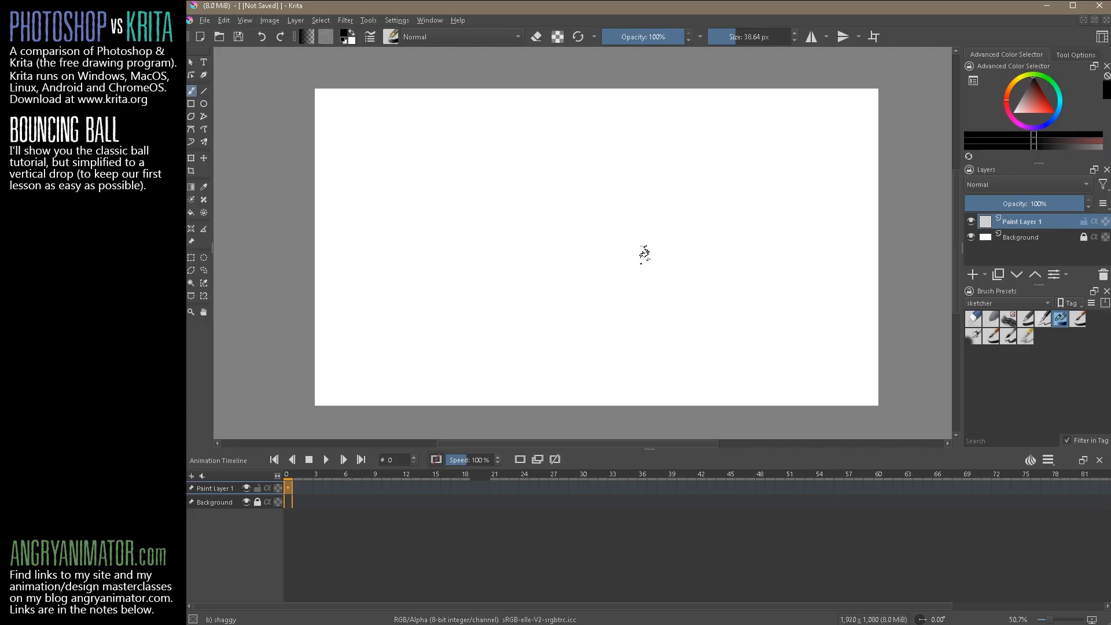
drag(650, 260, 632, 280)
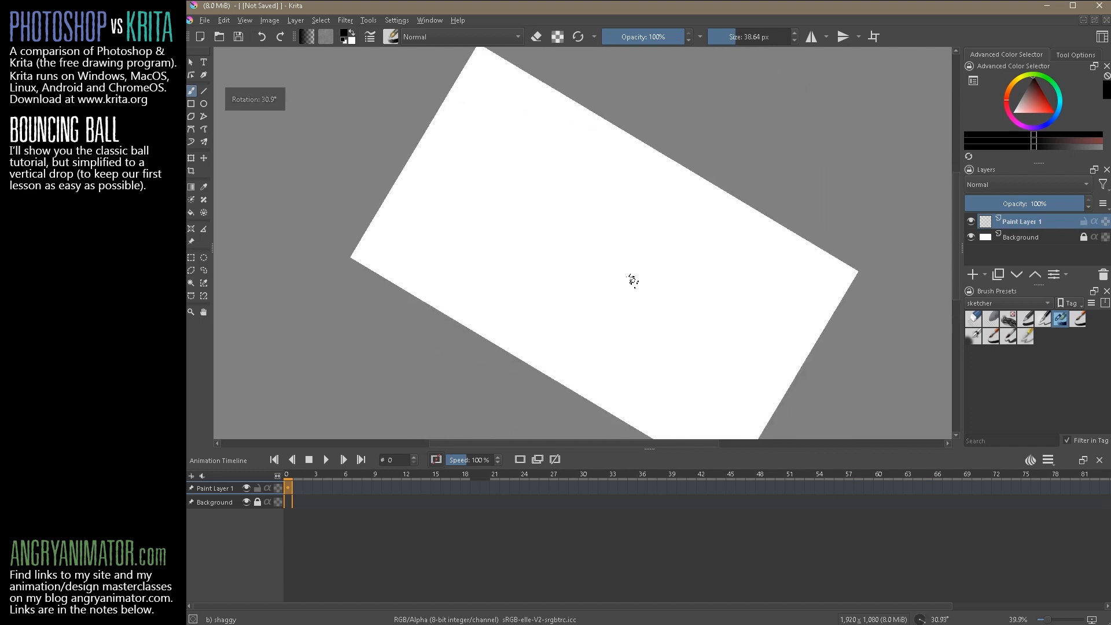
key(5)
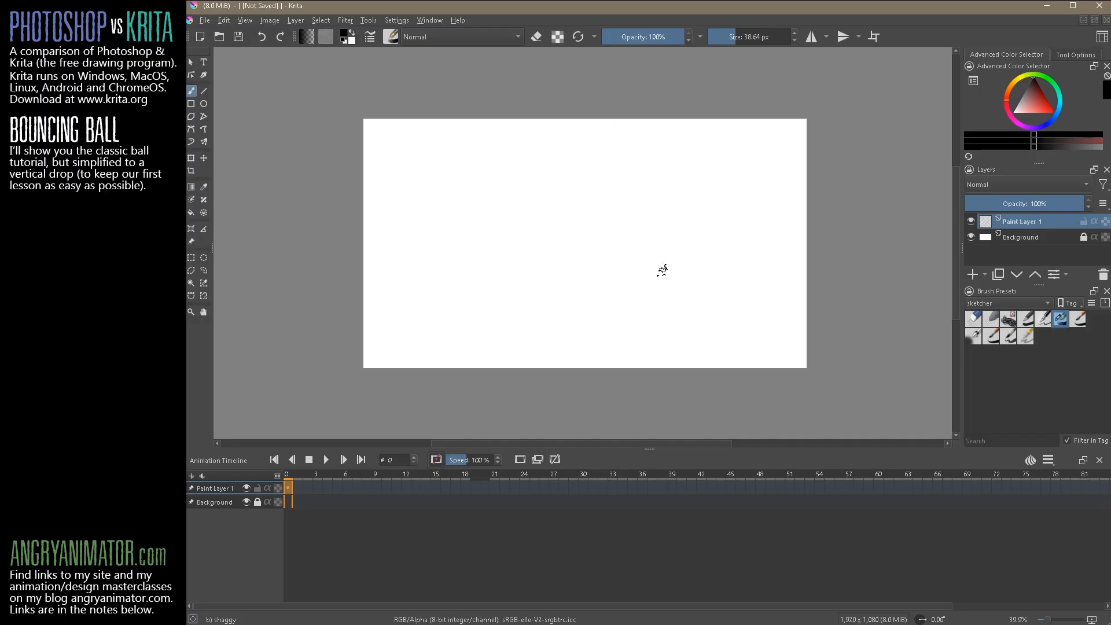
Restore the document to a floating subwindow and enlarge it to fill the workspace.
click(1094, 20)
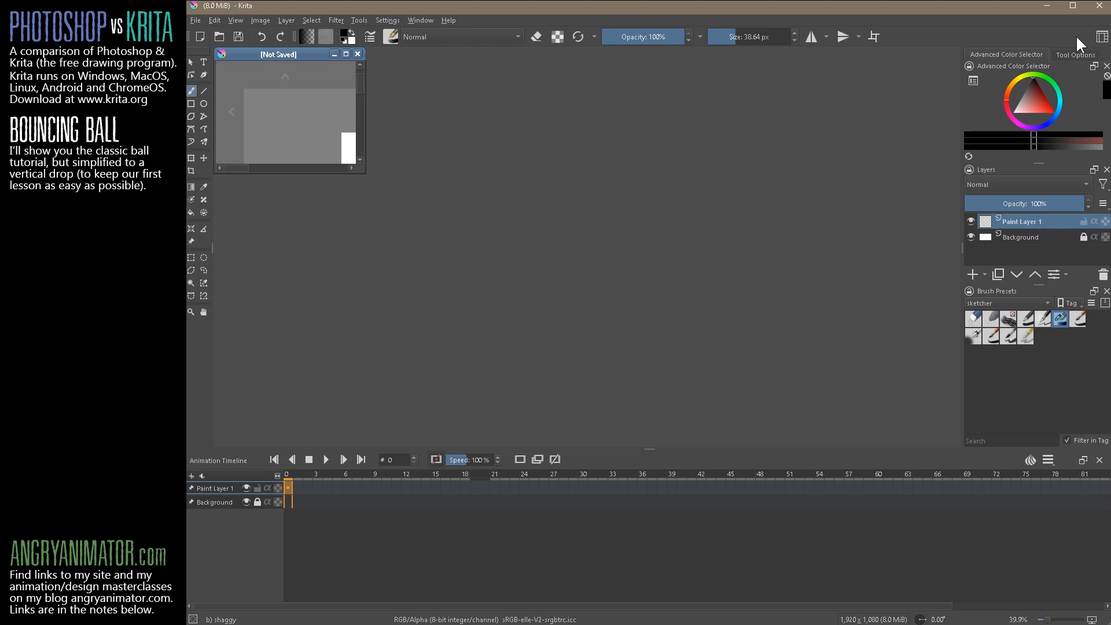
drag(364, 176, 954, 439)
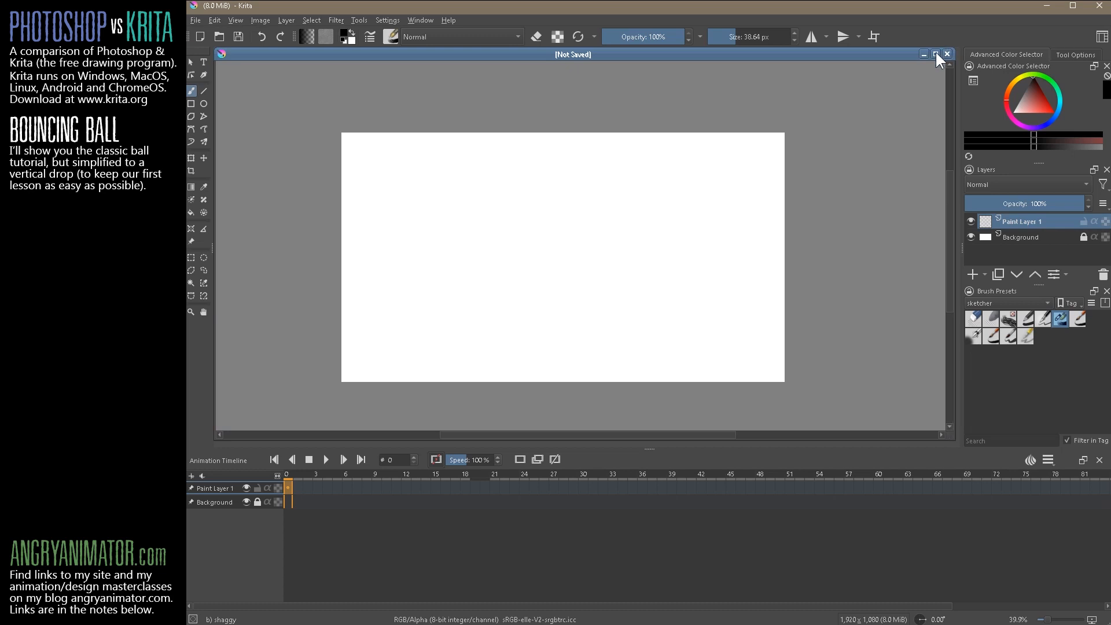
Set the multiple document mode to Subwindows in the program's general window preferences.
click(314, 21)
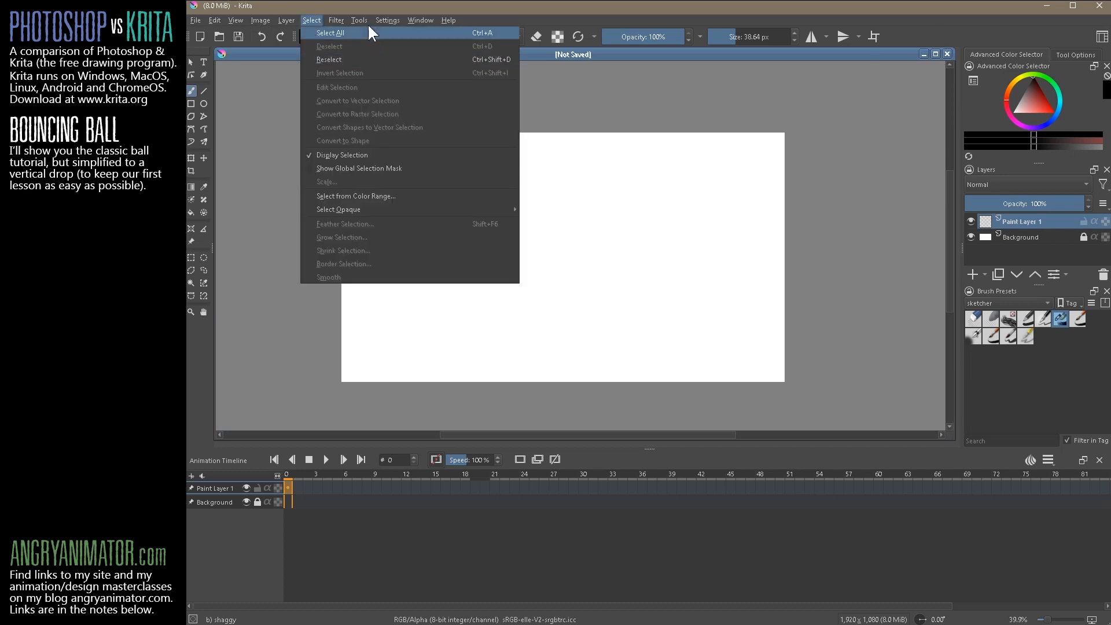
click(409, 33)
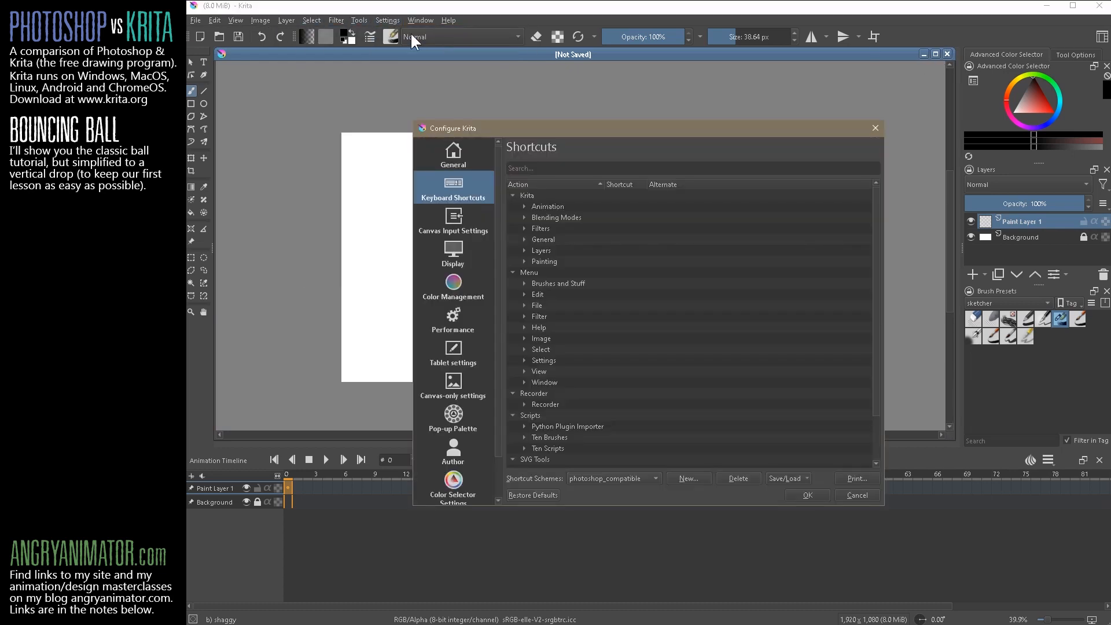
click(455, 156)
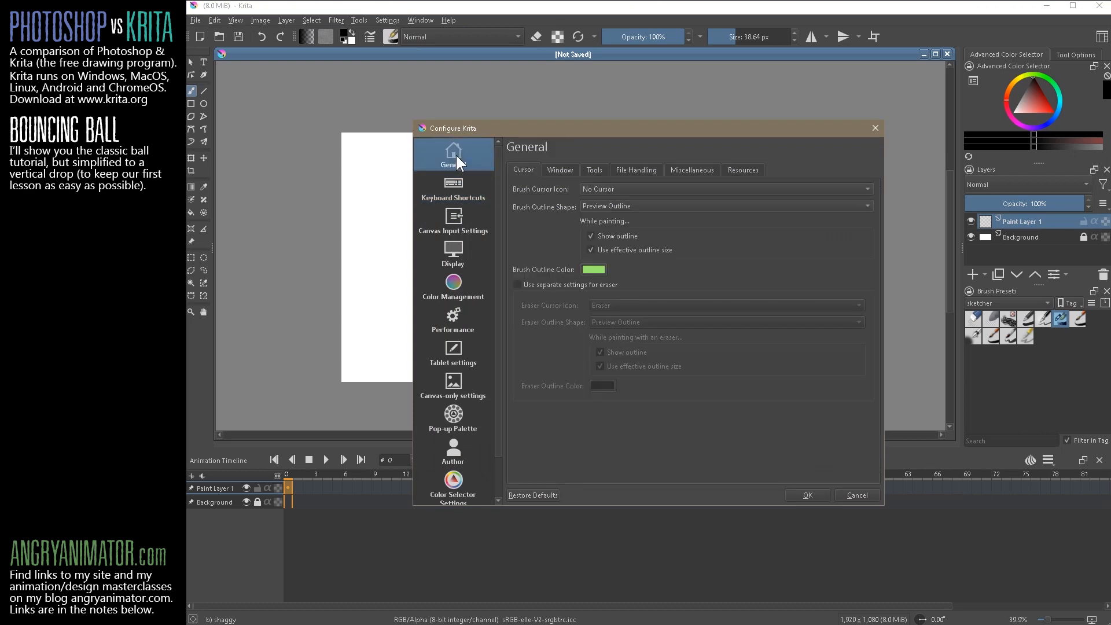
click(558, 169)
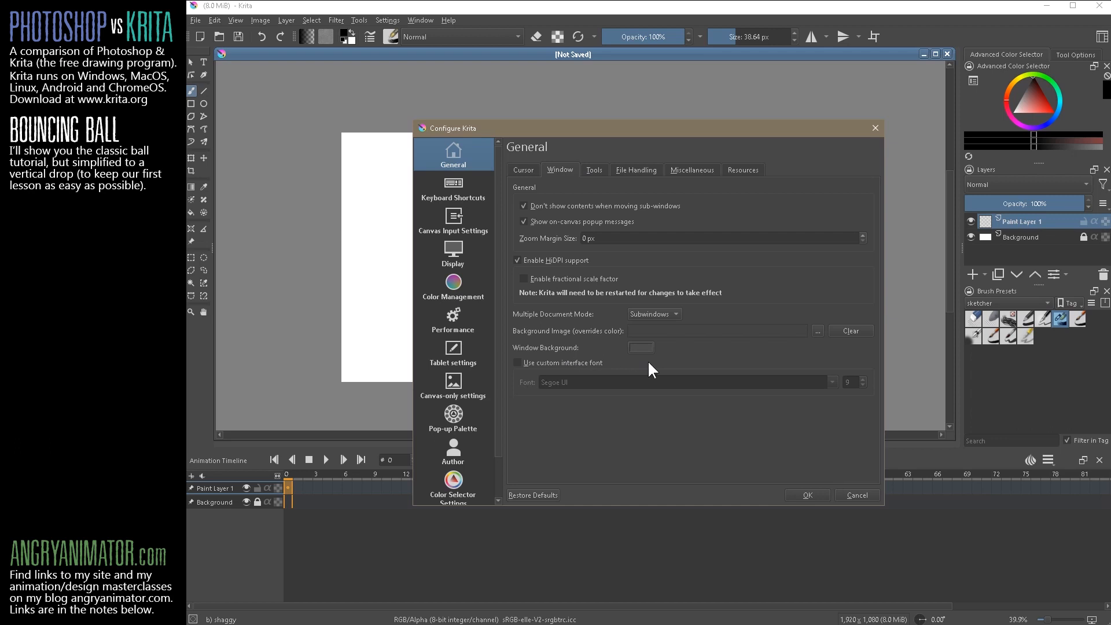
click(673, 316)
click(811, 495)
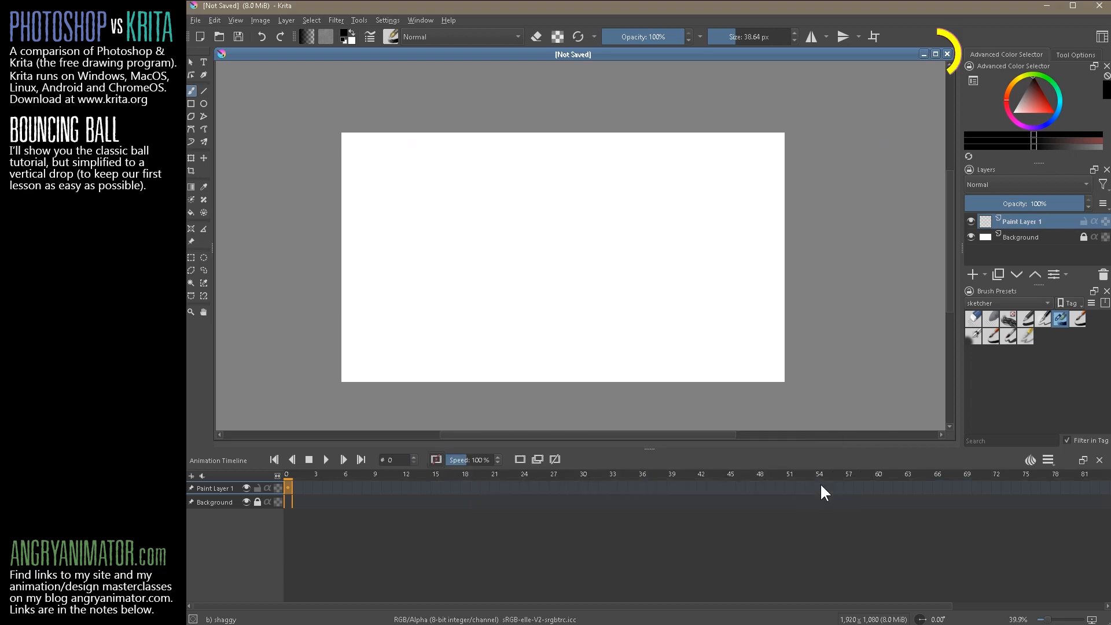
Switch the document subwindow between maximized and floating, leaving it maximized in the workspace.
click(936, 54)
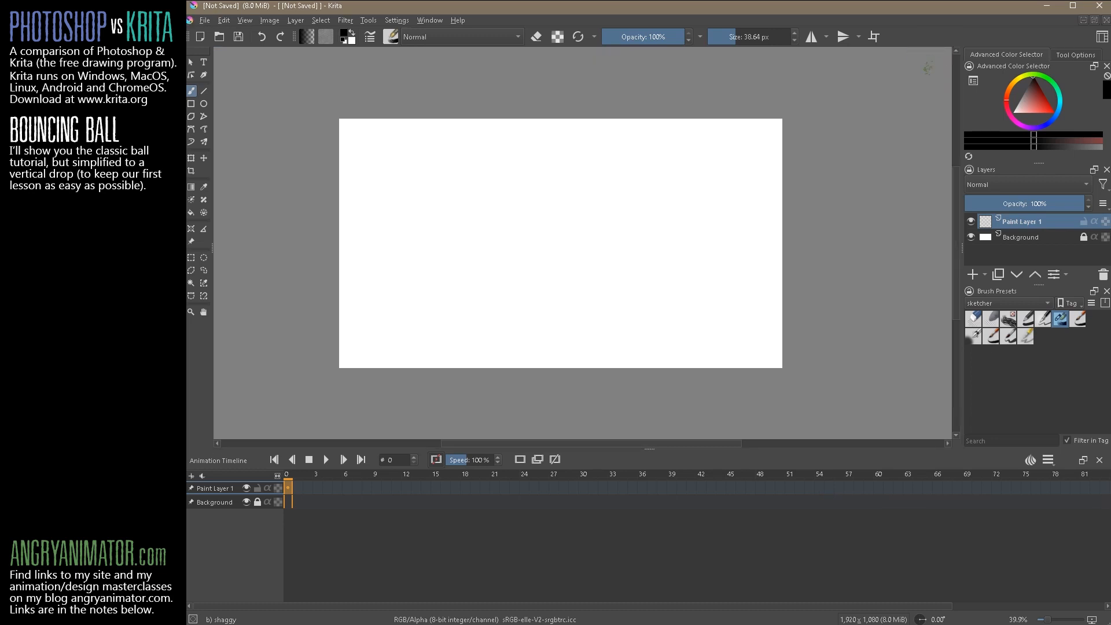
click(1095, 20)
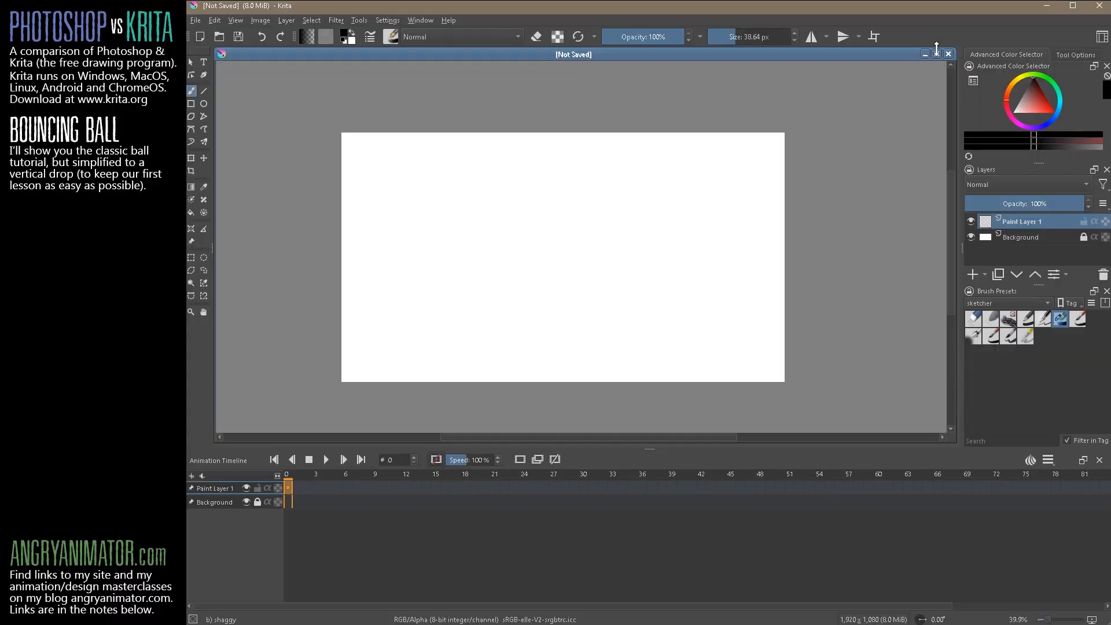
click(935, 54)
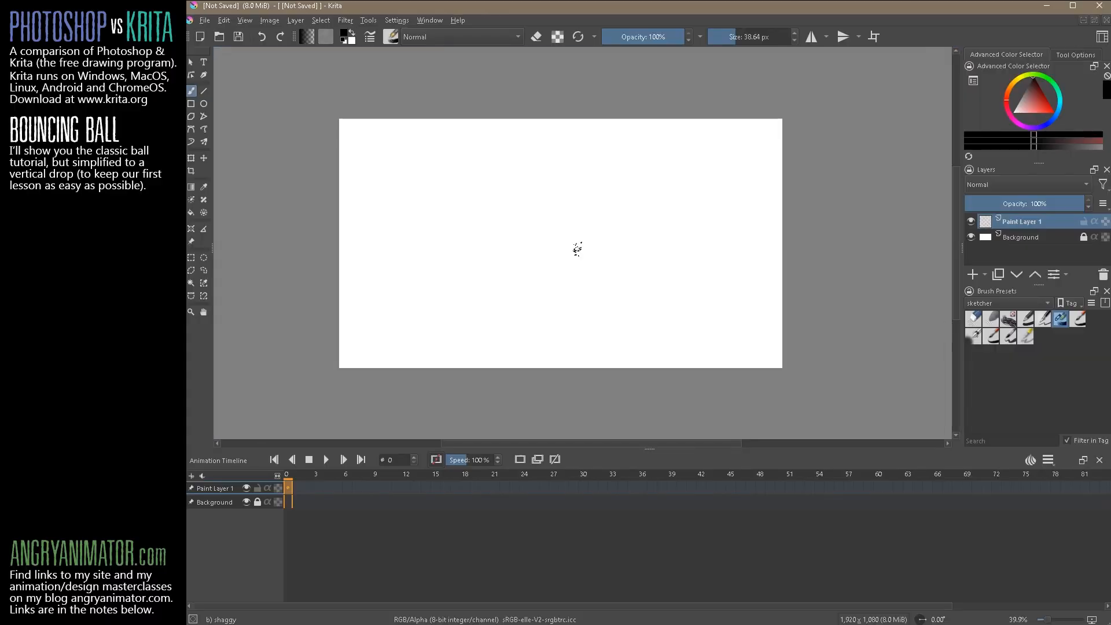
Show all brush presets, enlarge the preset list slightly, and choose the cleanup tight brush.
click(991, 305)
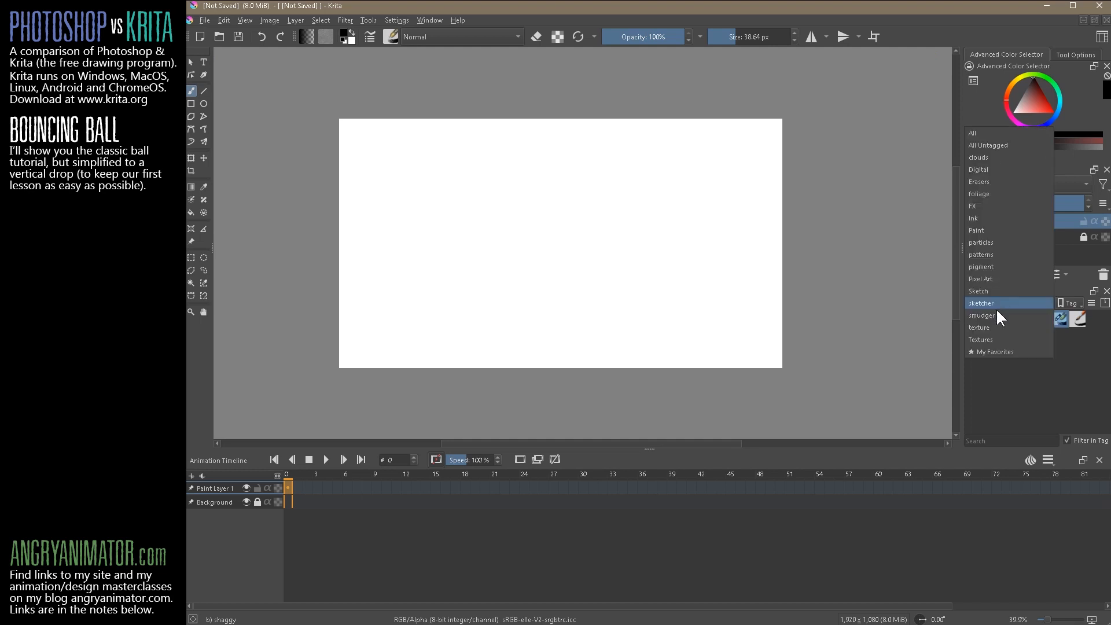
click(986, 134)
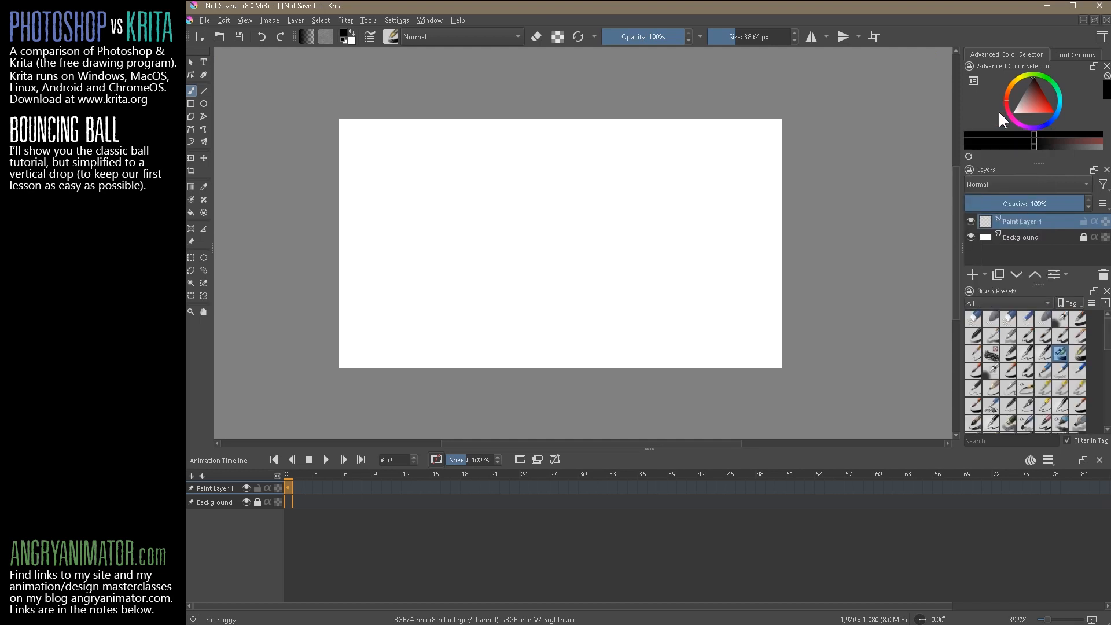
drag(1039, 285, 1047, 155)
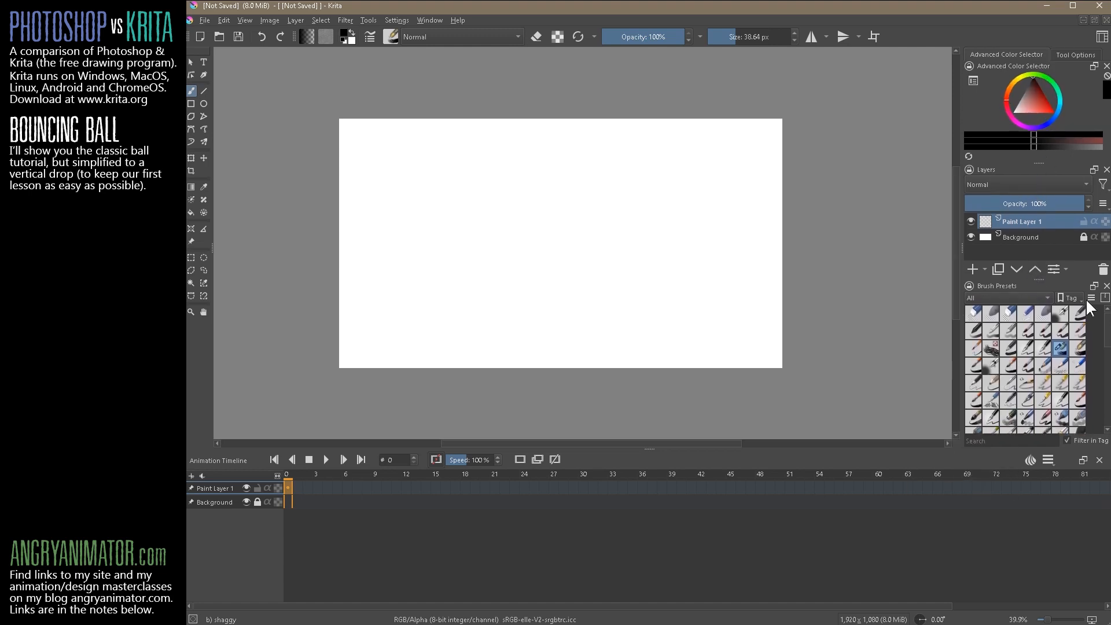
click(1022, 366)
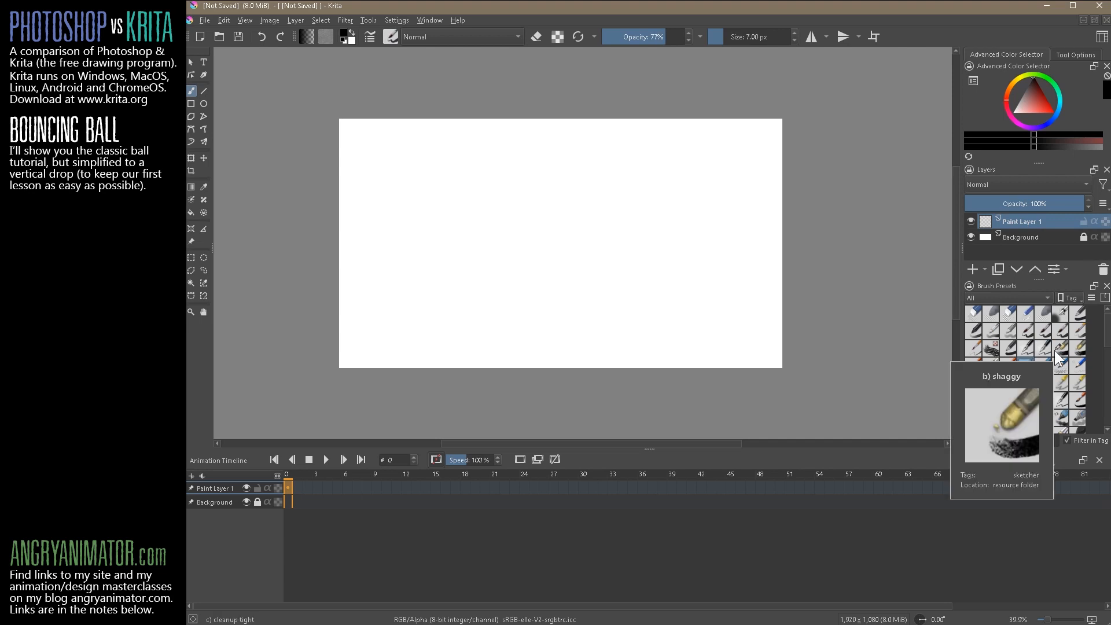
Filter the brush presets to the Sketch tag and scribble test loops with the Bristles-2 Flat Rough brush.
click(995, 298)
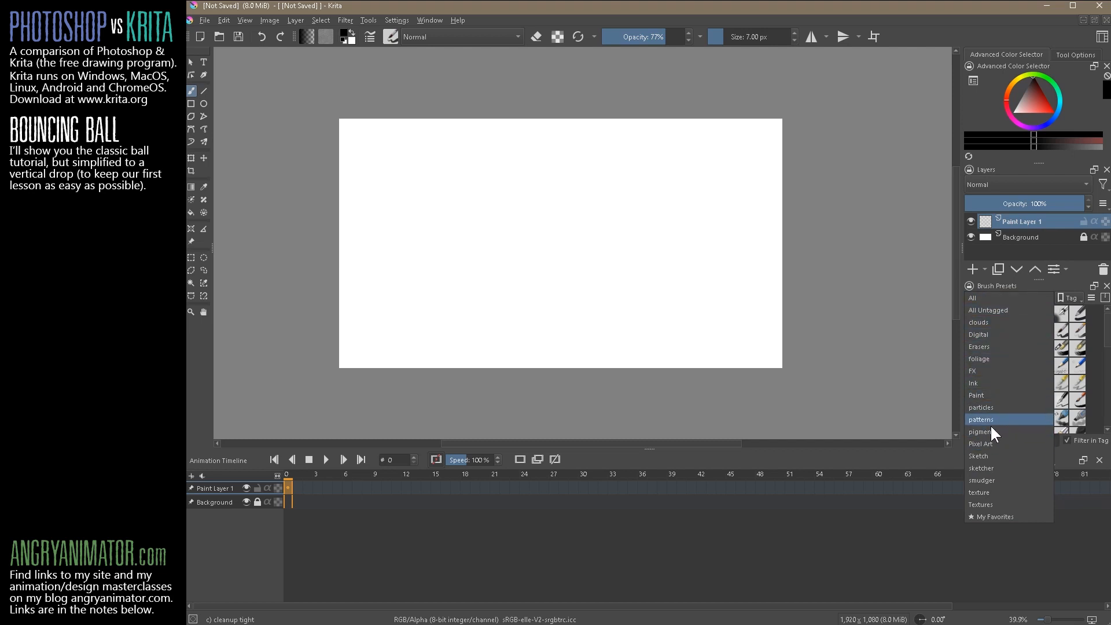
click(995, 455)
click(1025, 349)
mouse_move(508, 241)
mouse_down()
mouse_move(588, 229)
mouse_move(579, 265)
mouse_move(608, 298)
mouse_move(688, 302)
mouse_up()
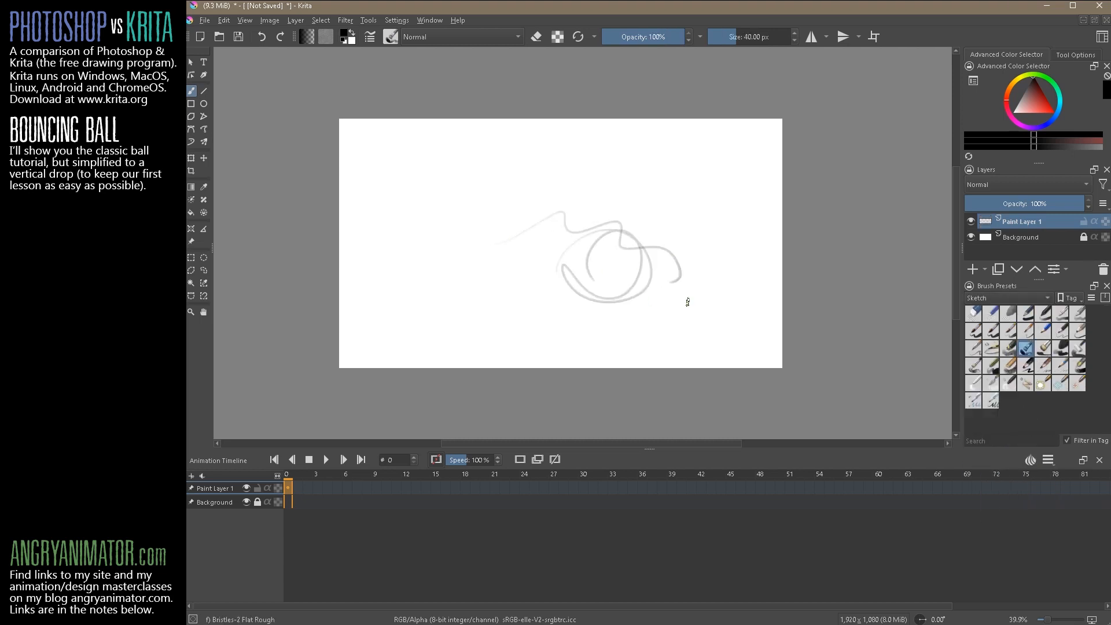
Try further Sketch brushes, including Pencil-5 Tilted, Dry Brushing and Basic-5 Size, with circular strokes, and clear the paint layer.
click(1055, 348)
mouse_move(672, 214)
mouse_down()
mouse_move(689, 285)
mouse_move(702, 250)
mouse_move(688, 206)
mouse_up()
click(1078, 348)
mouse_move(630, 186)
mouse_down()
mouse_move(592, 213)
mouse_move(632, 187)
mouse_up()
click(990, 349)
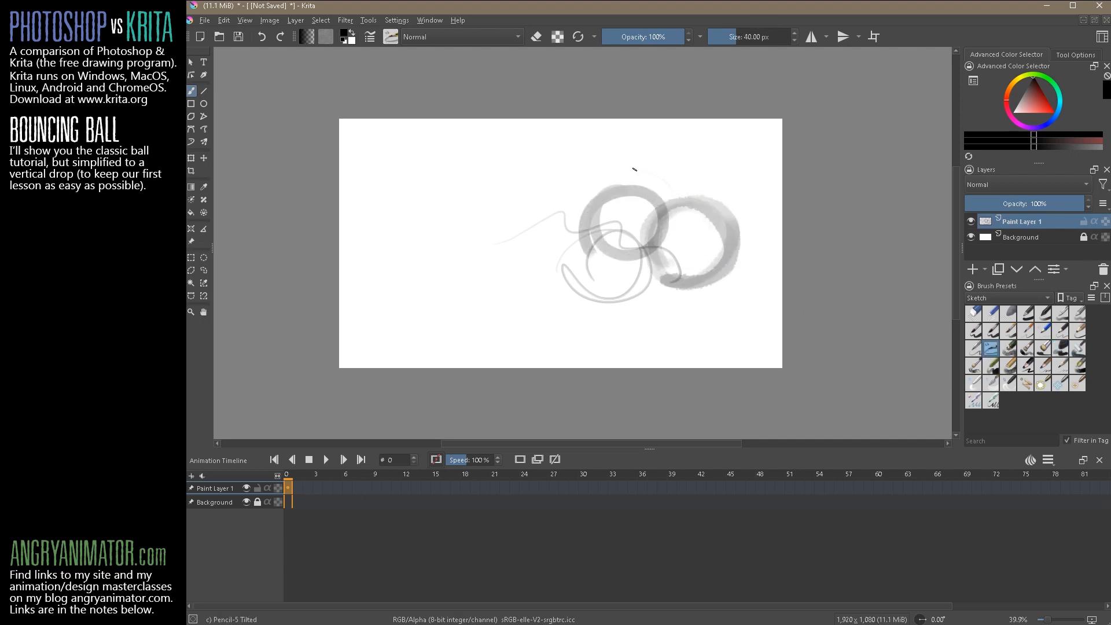
click(978, 367)
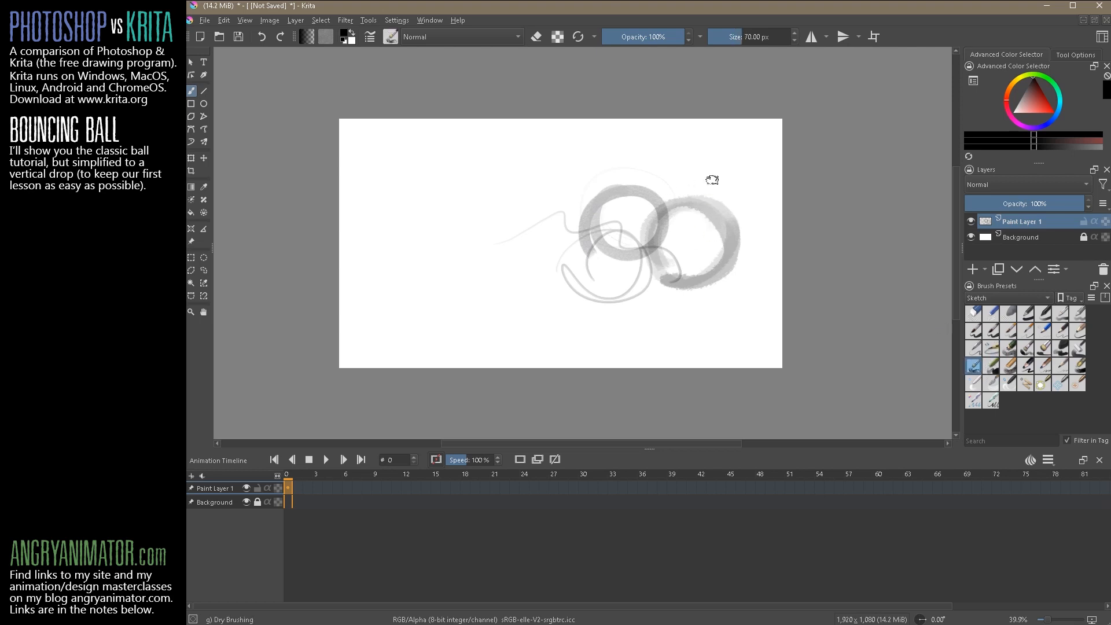
mouse_move(617, 259)
mouse_down()
mouse_move(604, 269)
mouse_move(681, 292)
mouse_up()
click(992, 333)
mouse_move(611, 257)
mouse_down()
mouse_move(628, 238)
mouse_move(678, 284)
mouse_up()
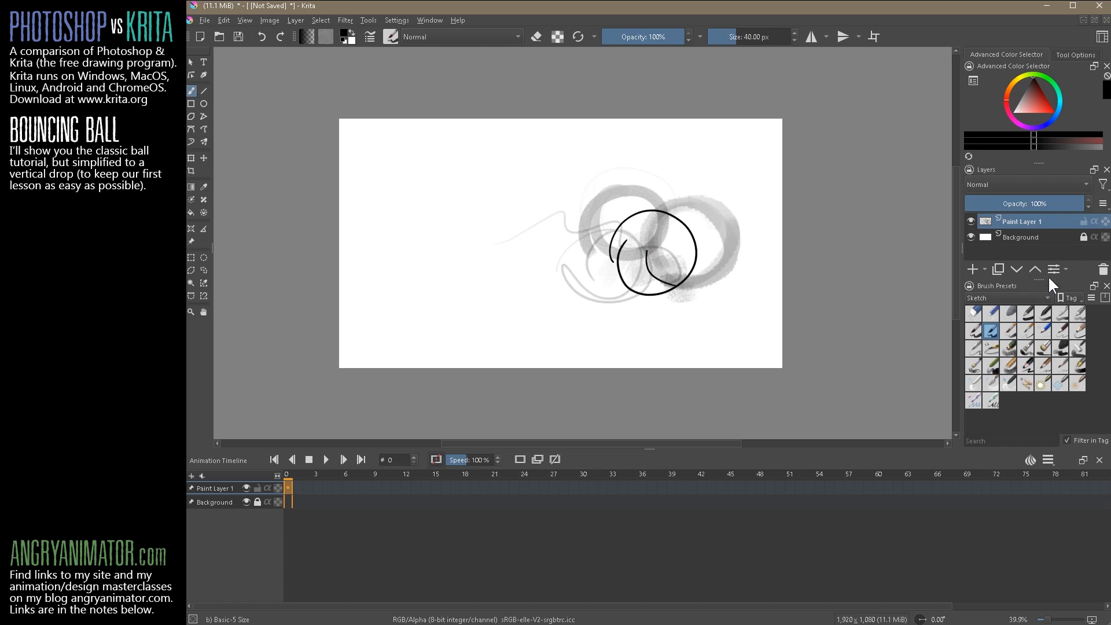
key(ctrl+a)
key(Delete)
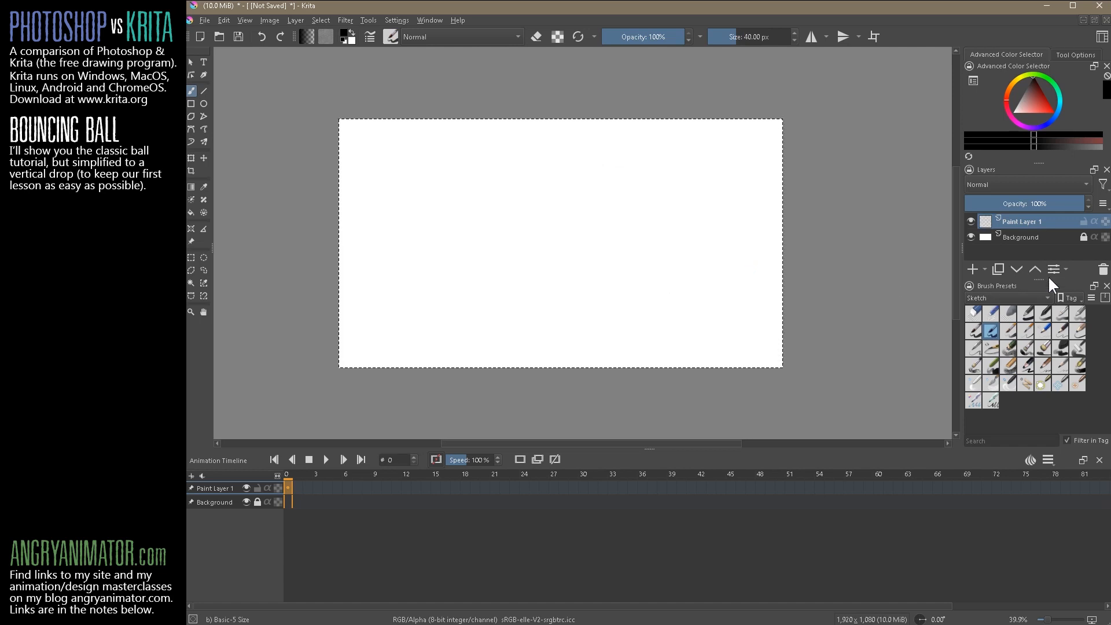
Filter the brush presets to the sketcher tag and sketch a rough circle mid-canvas with the shaggy brush.
click(998, 296)
click(995, 310)
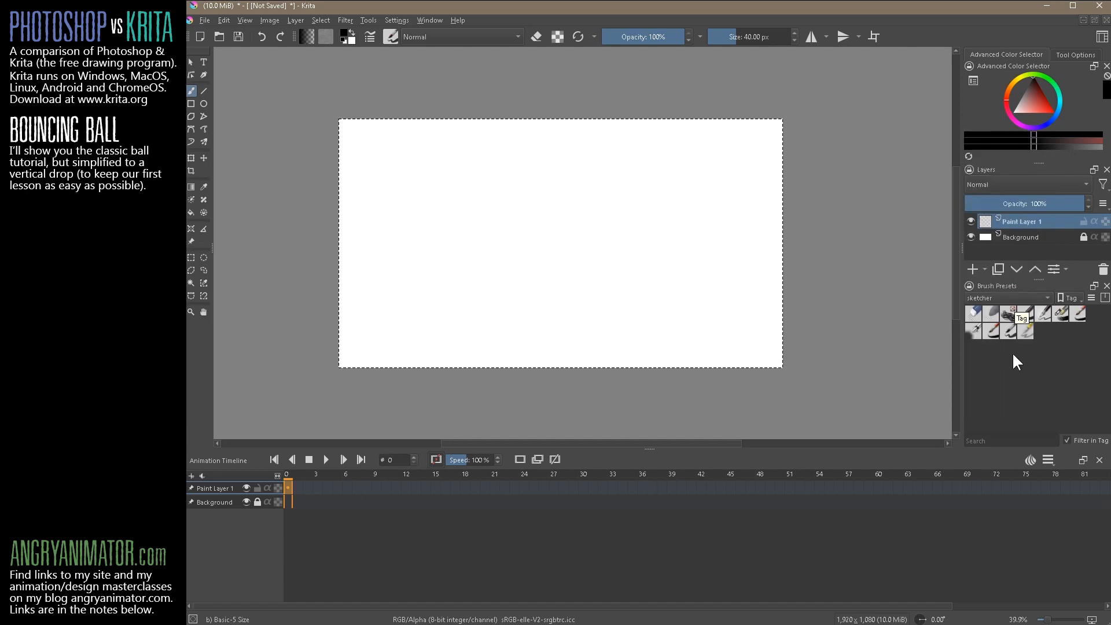
click(1063, 313)
mouse_move(525, 256)
mouse_down()
mouse_move(570, 204)
mouse_move(600, 240)
mouse_move(533, 272)
mouse_up()
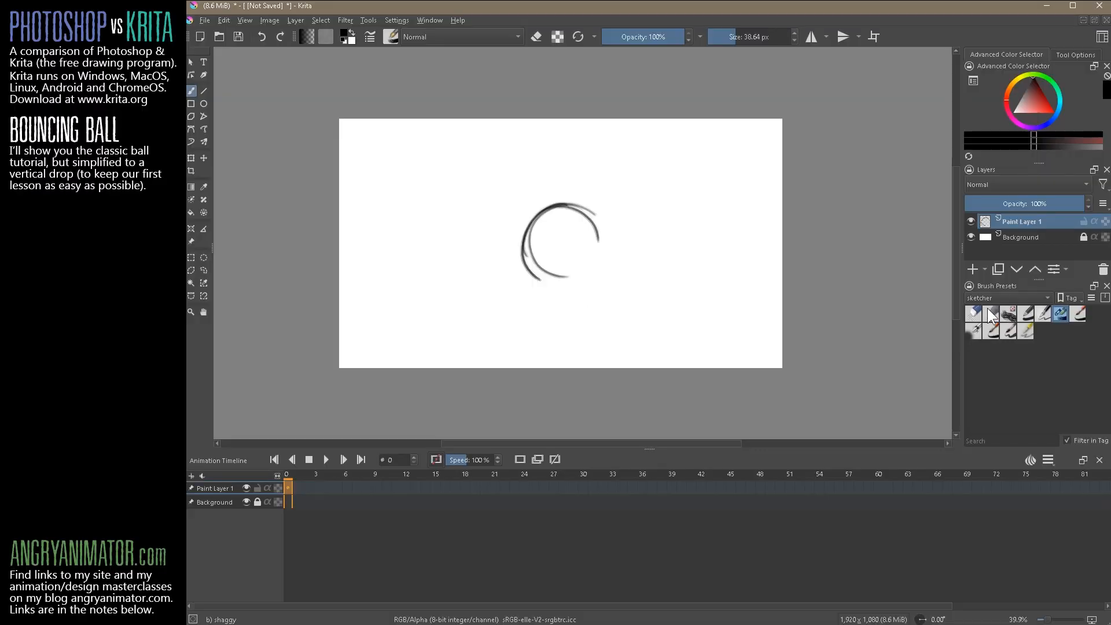
Choose the hair brush and paint test strokes beside the circle while increasing the brush size to 38 px.
click(1008, 313)
mouse_move(638, 243)
mouse_down()
mouse_move(687, 220)
mouse_move(663, 210)
mouse_move(682, 268)
mouse_move(700, 262)
mouse_move(670, 286)
mouse_up()
key(bracketright)
key(bracketright)
key(bracketright)
key(bracketright)
key(bracketright)
key(bracketright)
mouse_move(682, 220)
mouse_down()
mouse_move(677, 291)
mouse_move(640, 229)
mouse_move(710, 243)
mouse_move(640, 273)
mouse_move(687, 220)
mouse_move(691, 290)
mouse_move(629, 275)
mouse_up()
key(bracketright)
key(bracketright)
key(bracketright)
key(bracketright)
mouse_move(673, 215)
mouse_down()
mouse_move(663, 298)
mouse_move(678, 217)
mouse_move(697, 284)
mouse_up()
mouse_move(729, 192)
mouse_down()
mouse_move(751, 215)
mouse_move(713, 267)
mouse_up()
mouse_move(747, 200)
mouse_down()
mouse_move(745, 257)
mouse_move(715, 265)
mouse_up()
Clear all test strokes from Paint Layer 1 and remove the selection.
key(ctrl+a)
key(Delete)
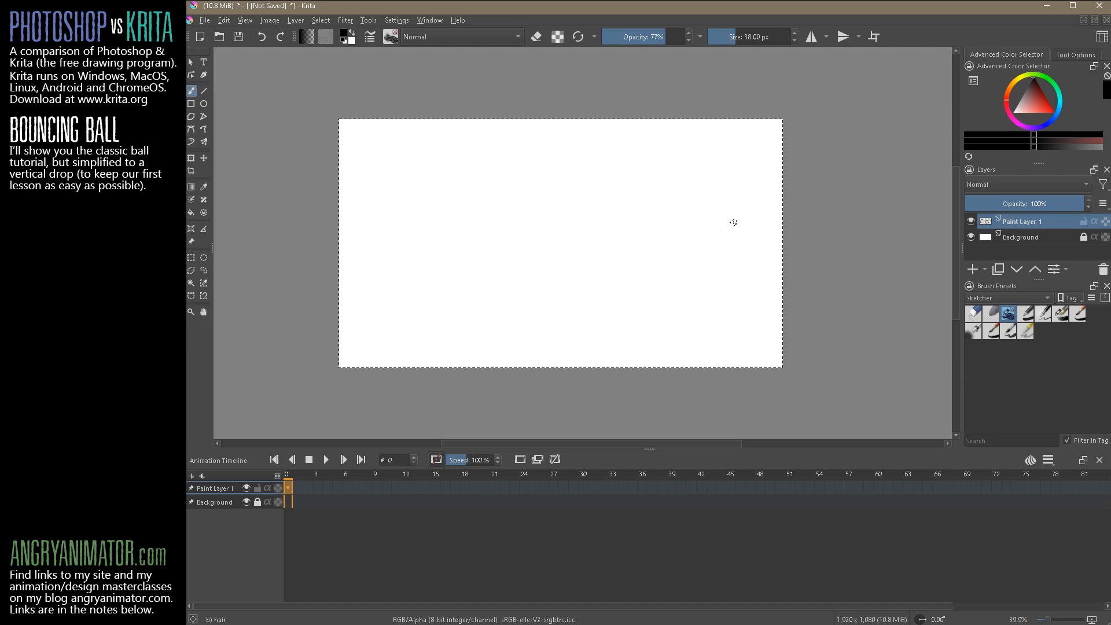
key(ctrl+shift+a)
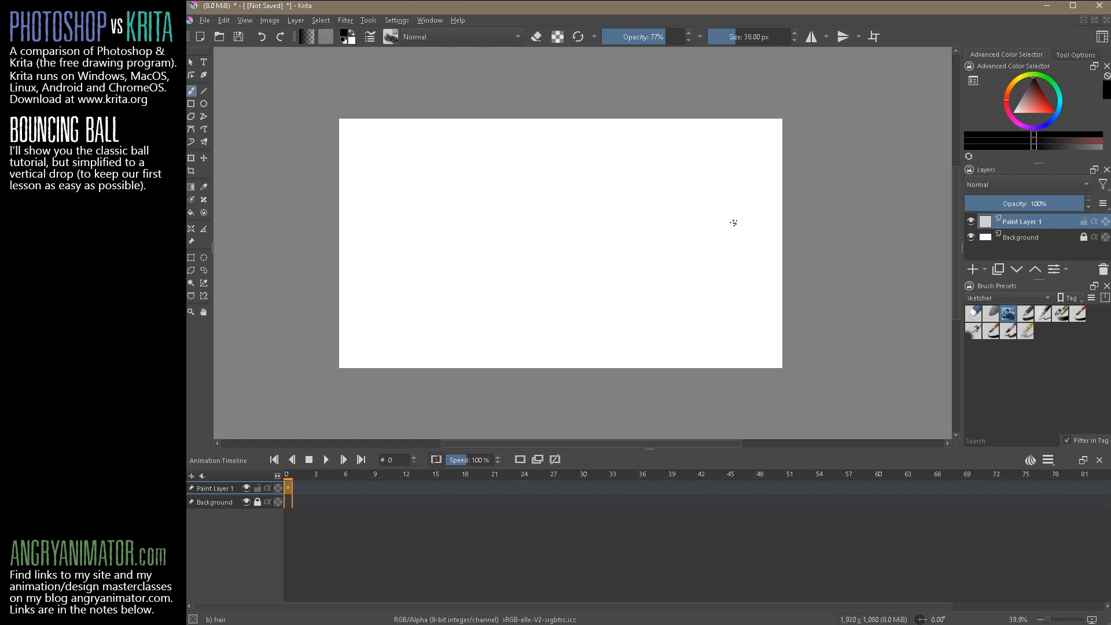
Select the Background layer and examine which dockers are enabled, including the Animation Timeline.
click(1021, 239)
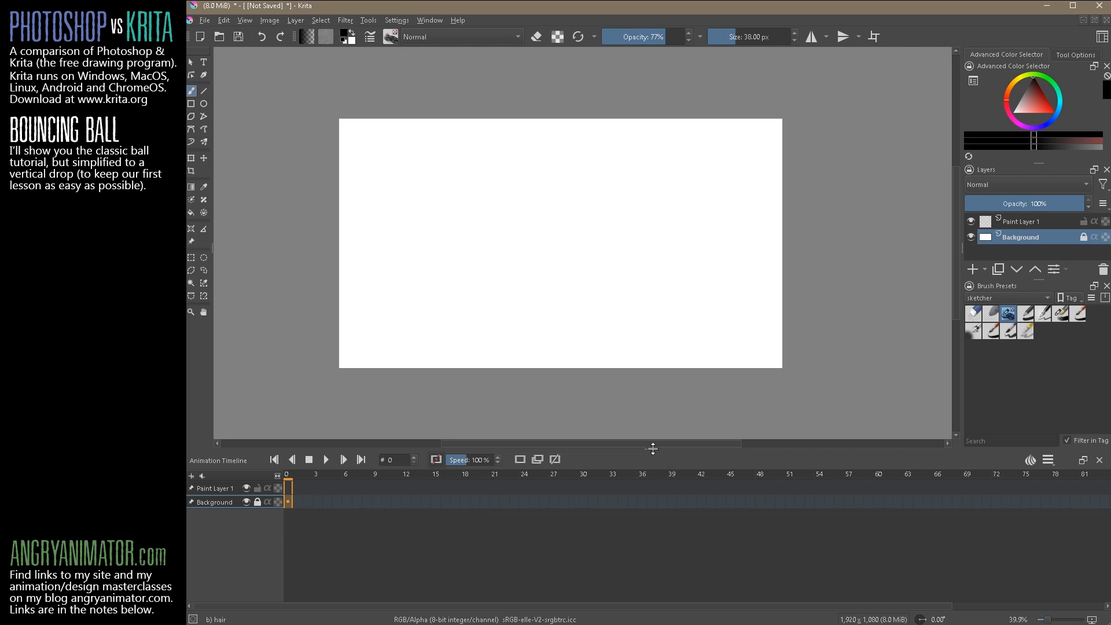
click(398, 19)
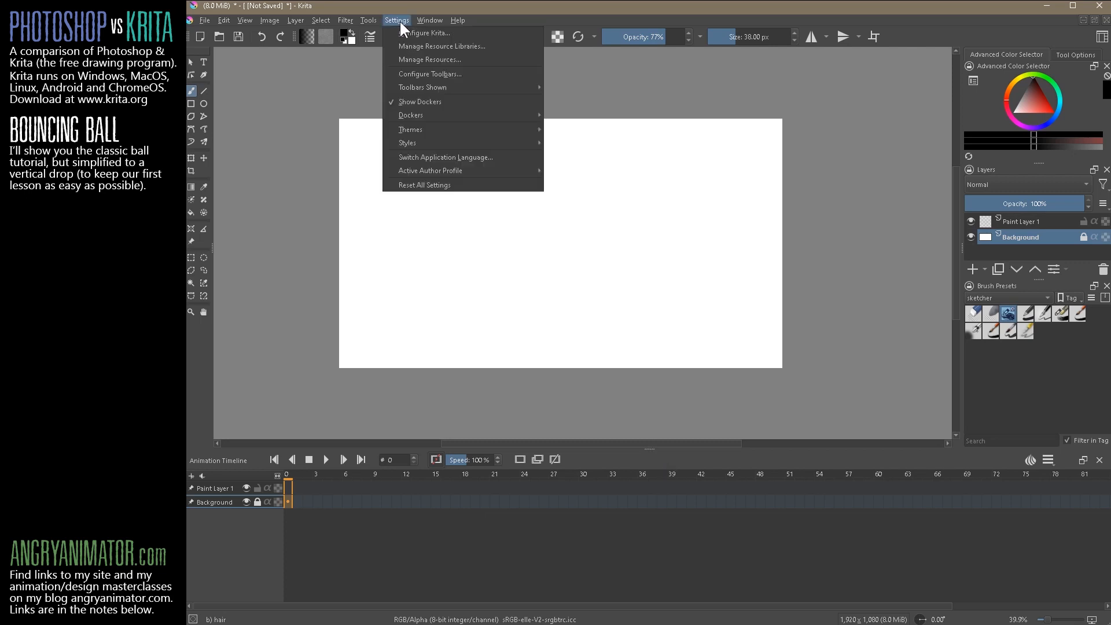
mouse_move(429, 115)
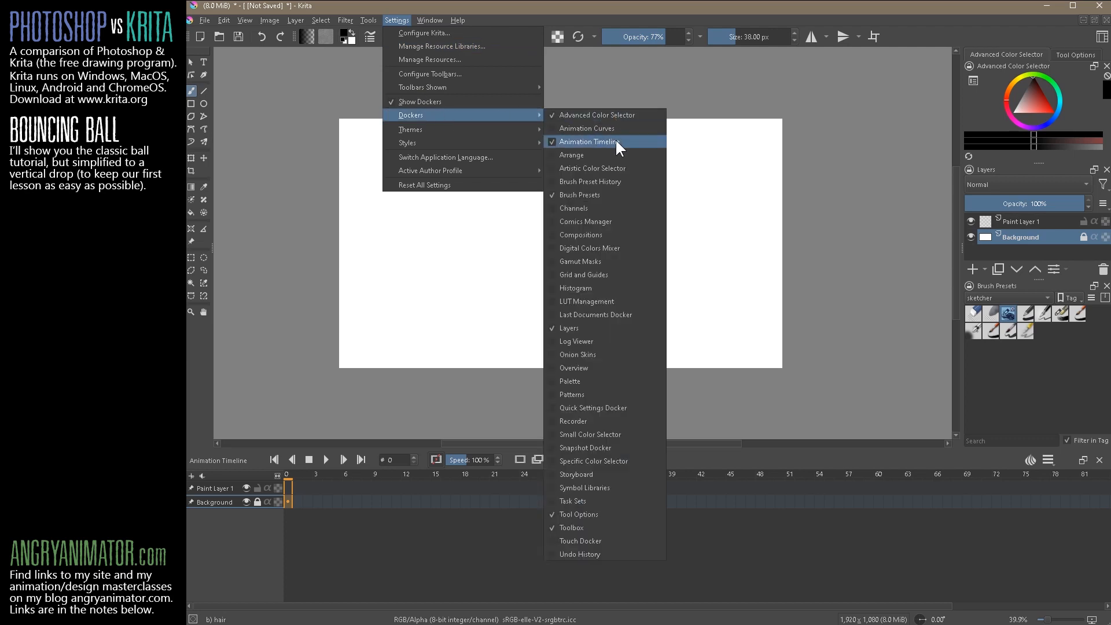
click(796, 461)
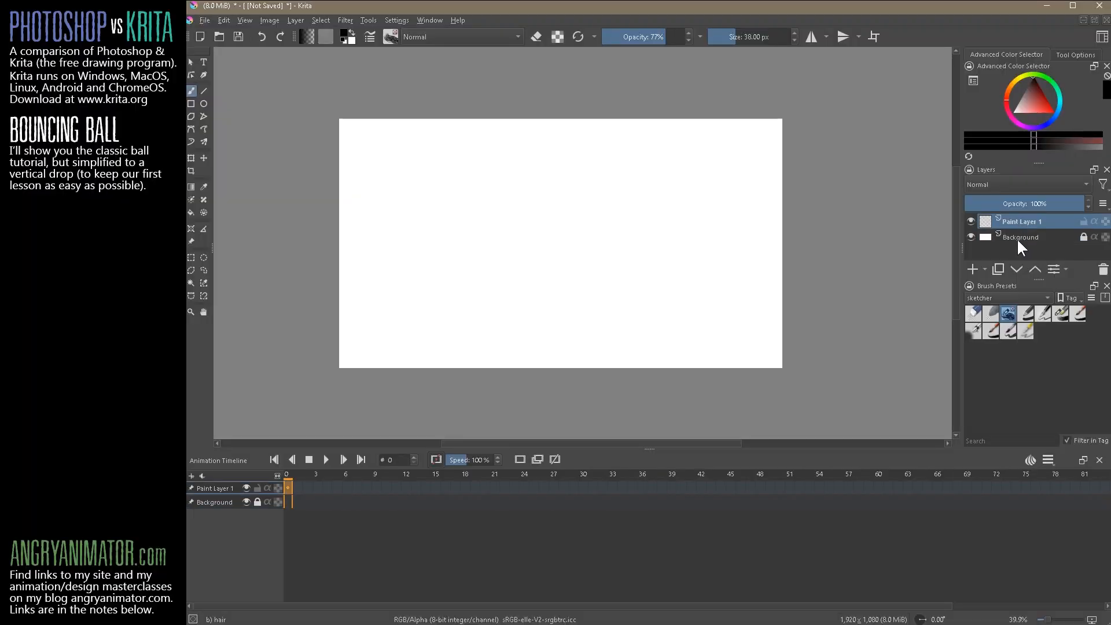
Rename Paint Layer 1 as "ball ROUGH".
double_click(1016, 221)
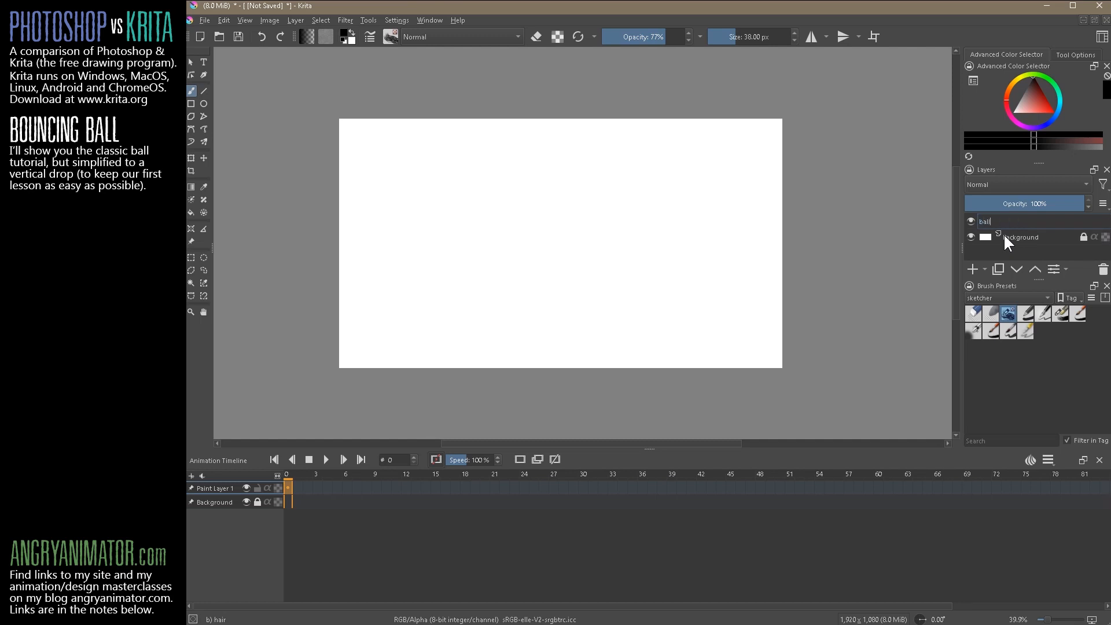
text(ball ROUGH)
key(Return)
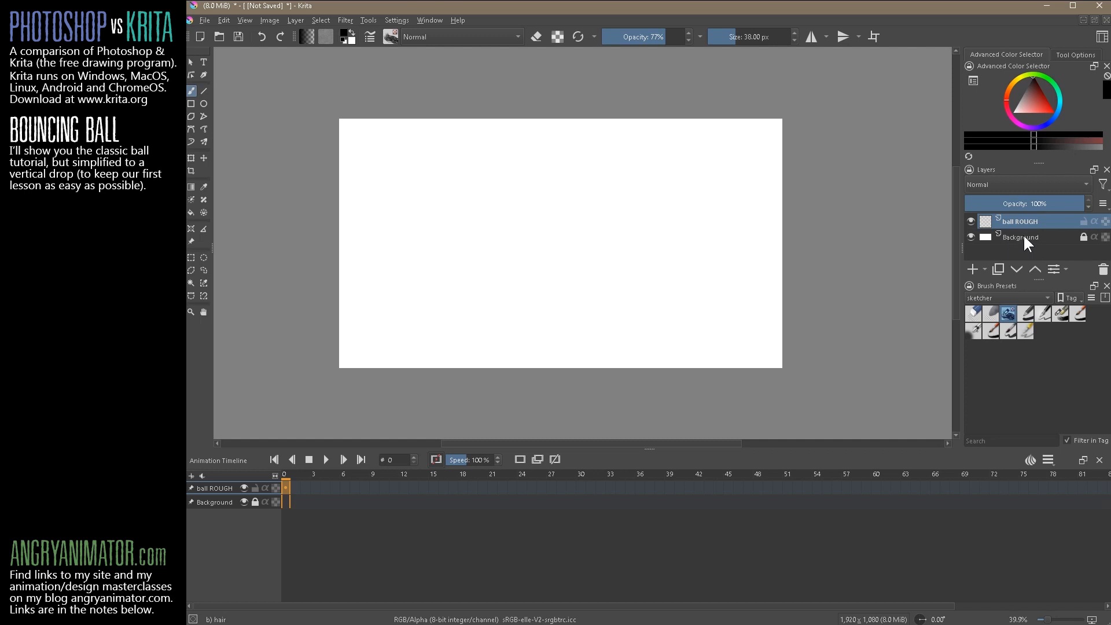
Add a paint layer directly above Background and name it "reference".
click(1023, 234)
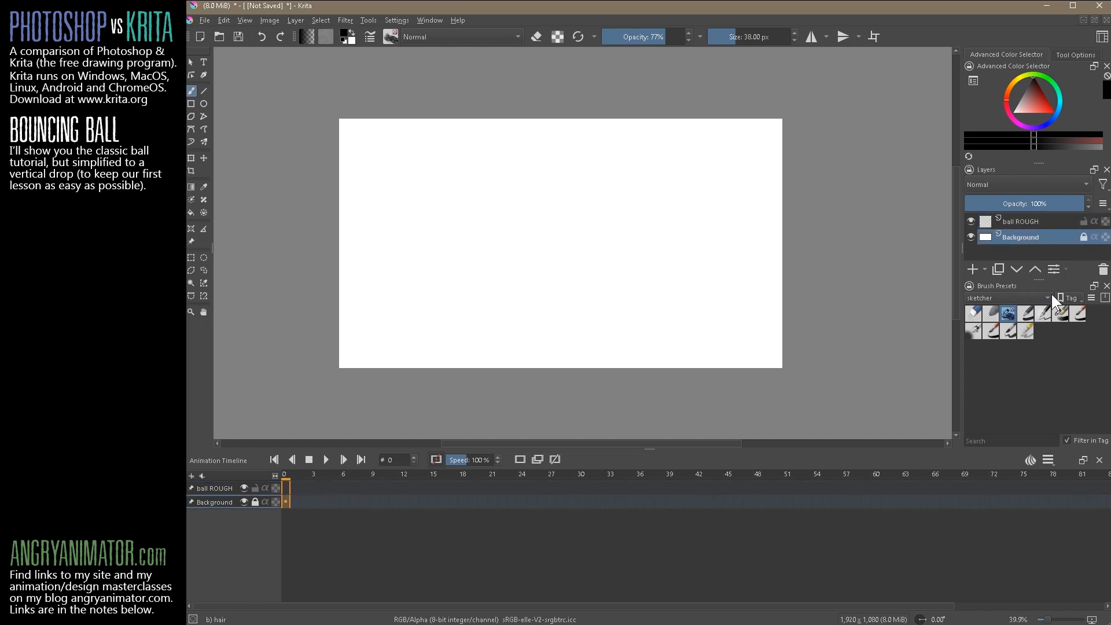
click(974, 268)
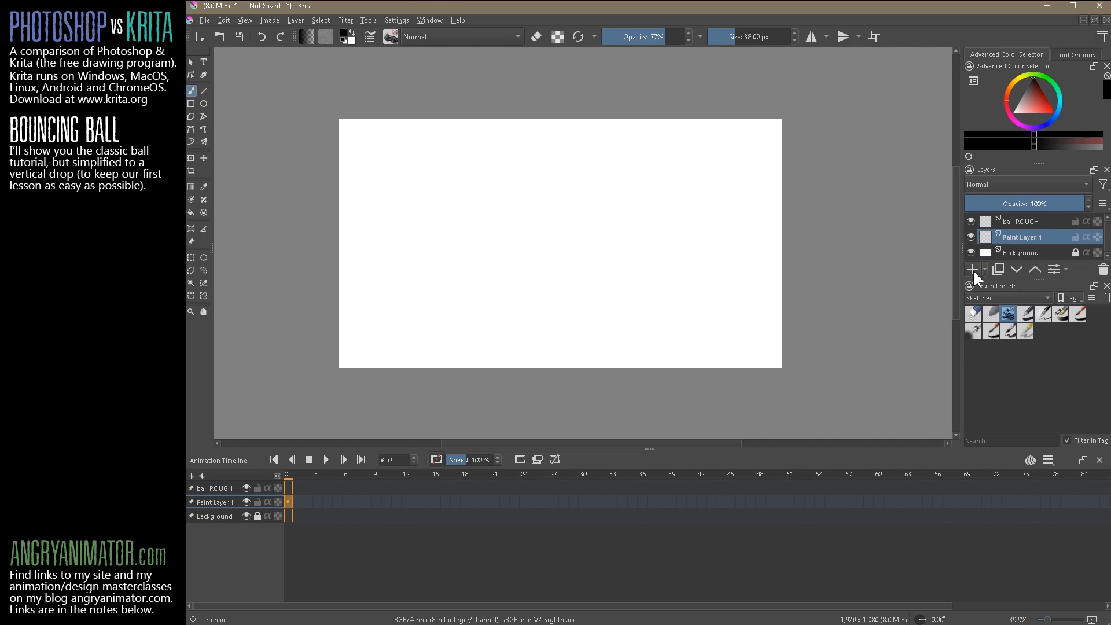
double_click(1012, 234)
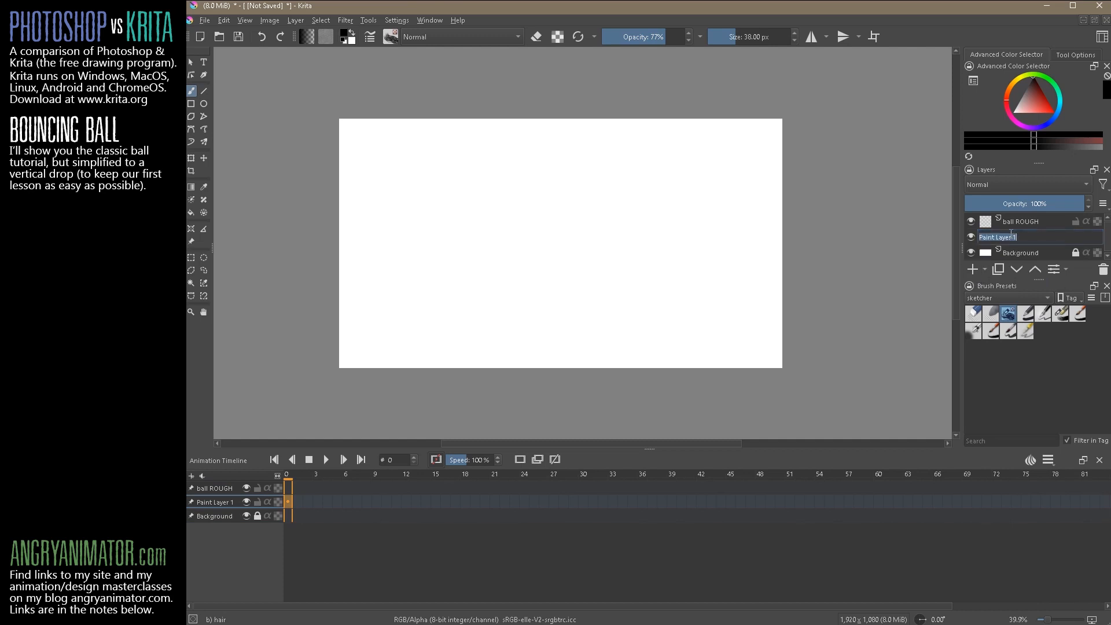
key(BackSpace)
text(reference)
key(Return)
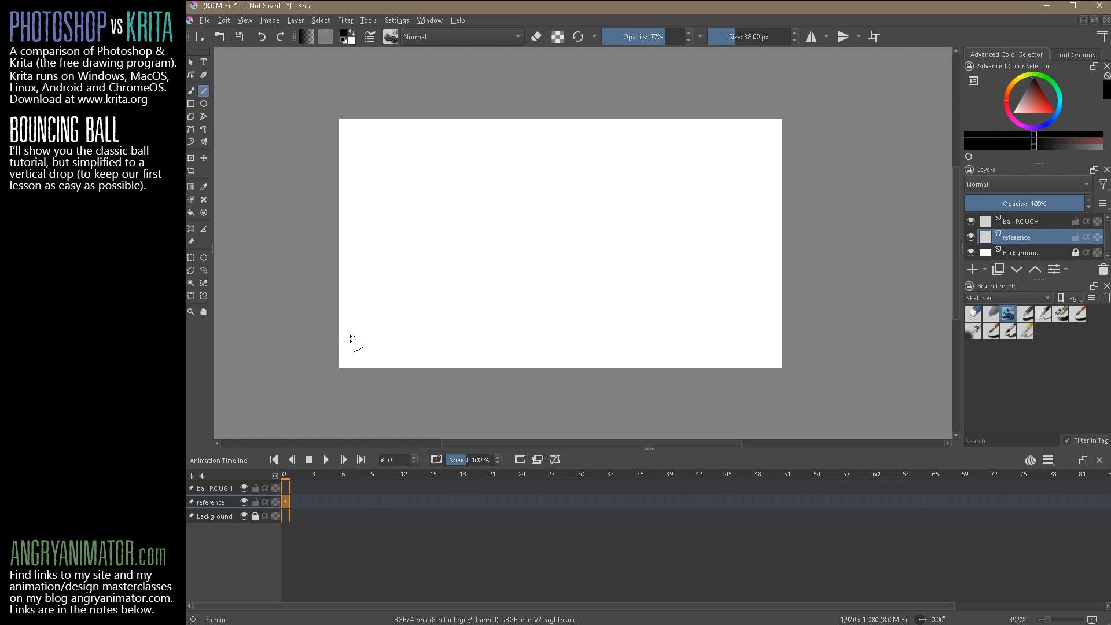
drag(371, 334, 451, 127)
mouse_move(509, 166)
mouse_down()
mouse_move(702, 249)
mouse_move(714, 174)
mouse_up()
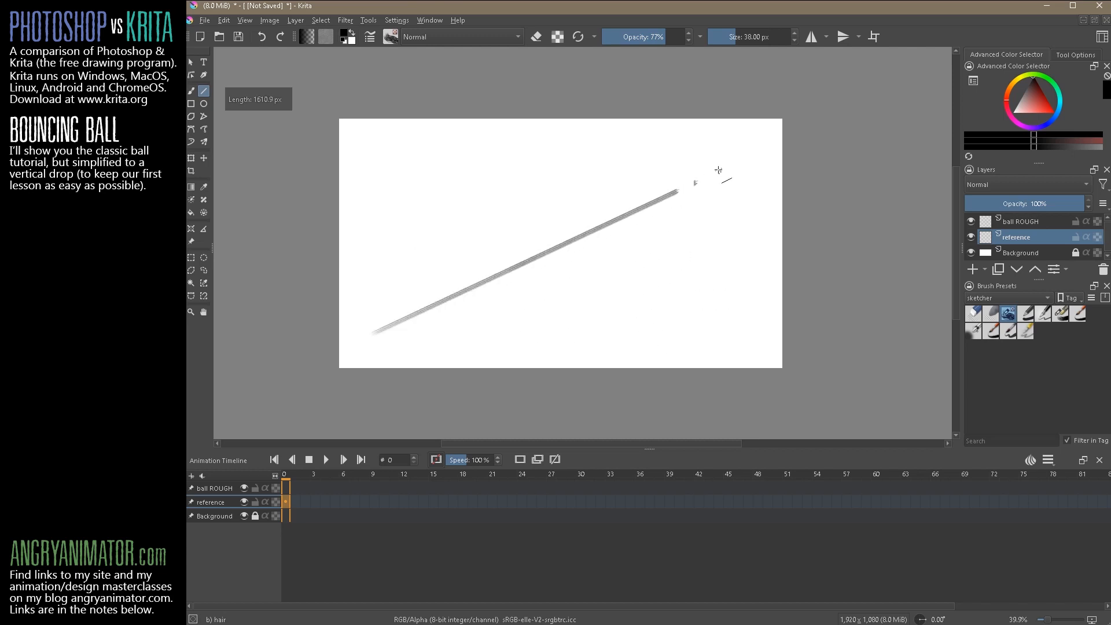
key(ctrl+z)
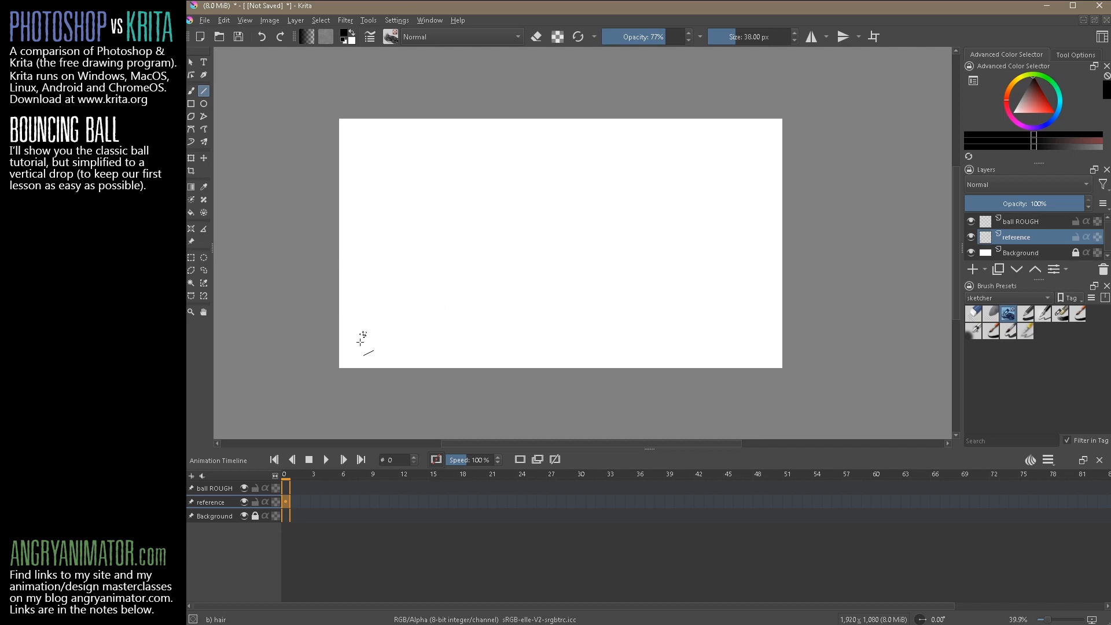
Draw a horizontal ground line and a 24 px vertical centre line on the reference layer, and set the layer's opacity to 16%.
mouse_move(356, 347)
mouse_down()
mouse_move(498, 315)
mouse_move(643, 334)
mouse_move(712, 325)
mouse_move(720, 341)
mouse_move(650, 342)
mouse_move(596, 198)
mouse_move(463, 160)
mouse_move(551, 210)
mouse_move(467, 144)
mouse_move(695, 337)
mouse_move(757, 346)
mouse_up()
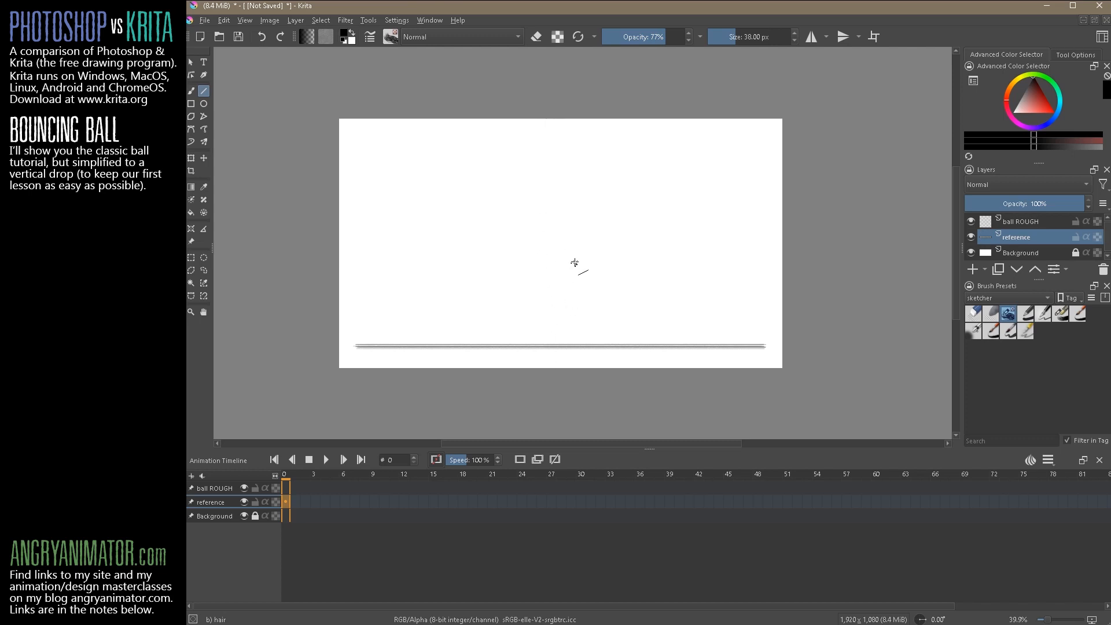
key(bracketleft)
mouse_move(559, 137)
mouse_down()
mouse_move(578, 258)
mouse_move(559, 347)
mouse_up()
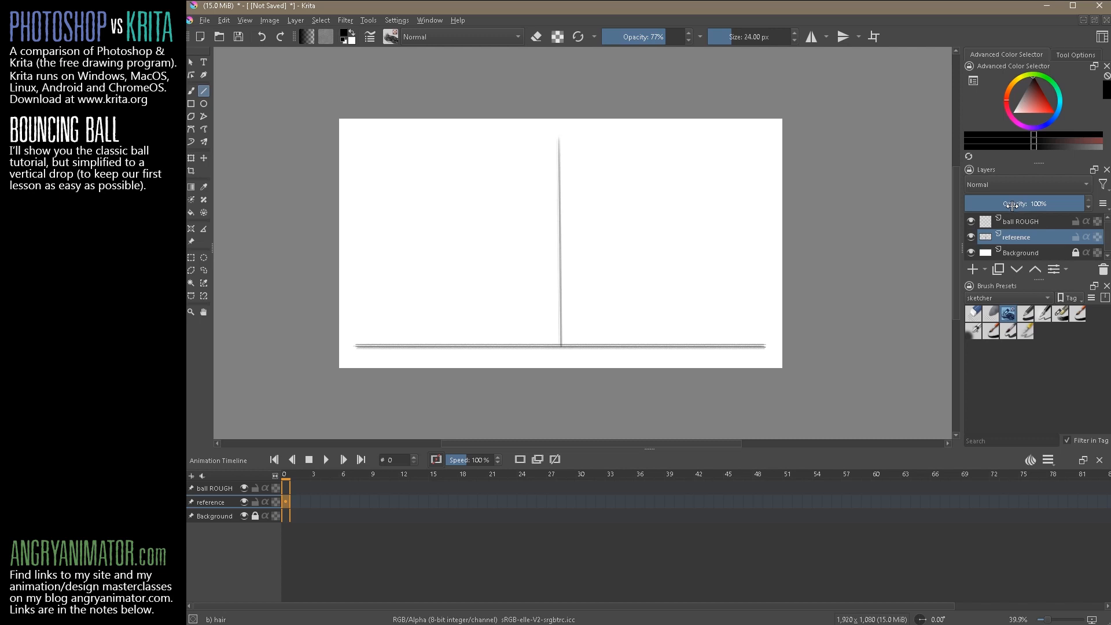
drag(1007, 206, 984, 206)
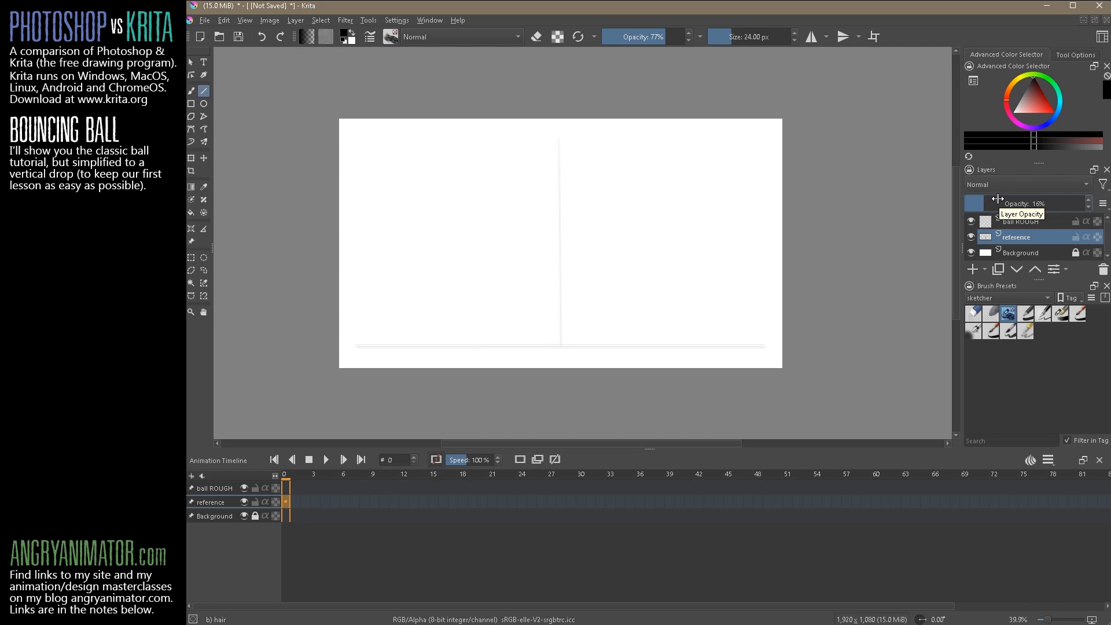
Give the ball ROUGH layer an orange colour label.
click(1022, 221)
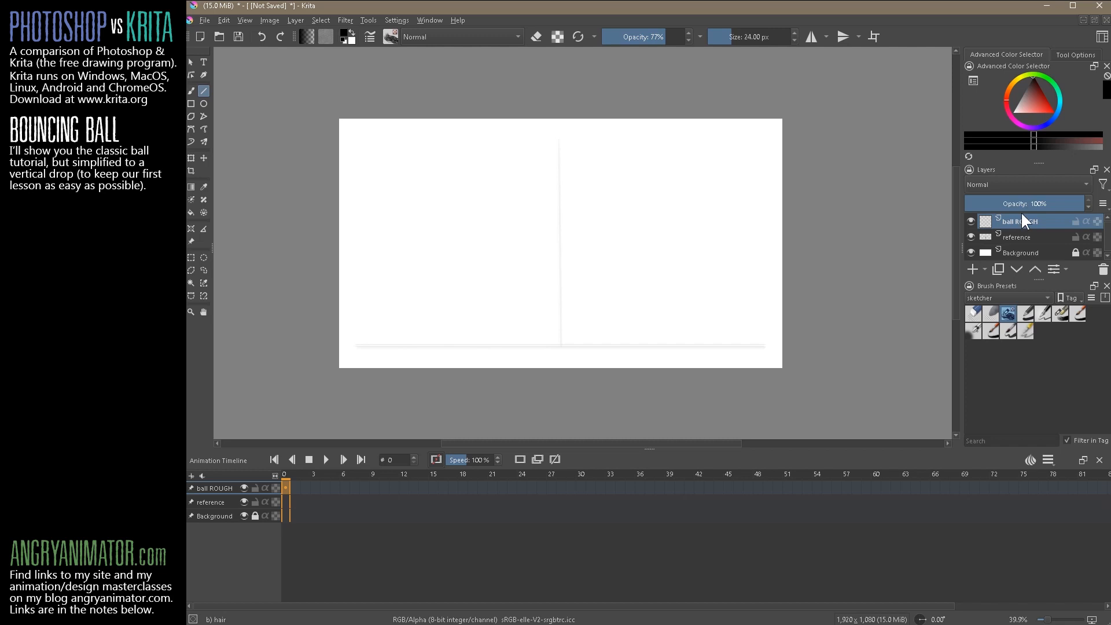
right_click(1061, 220)
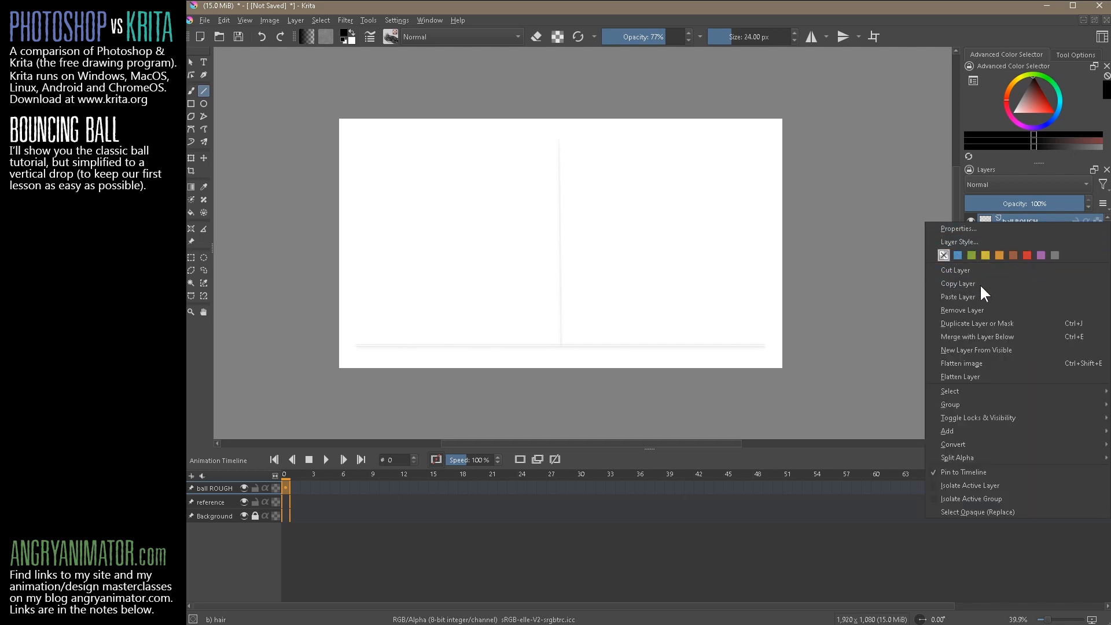
click(1001, 254)
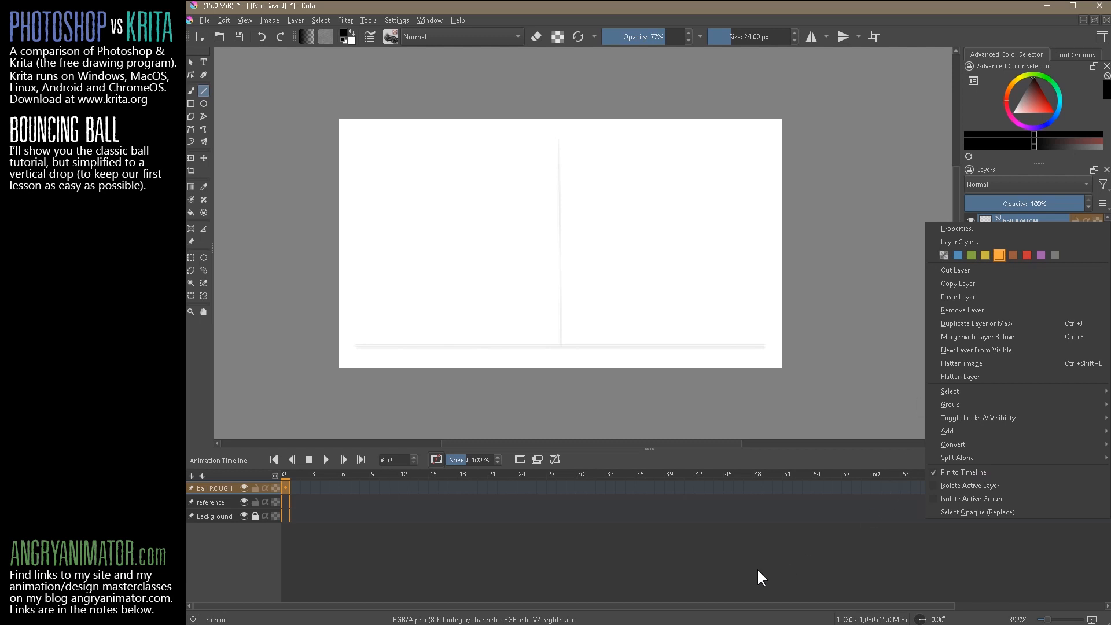
click(568, 594)
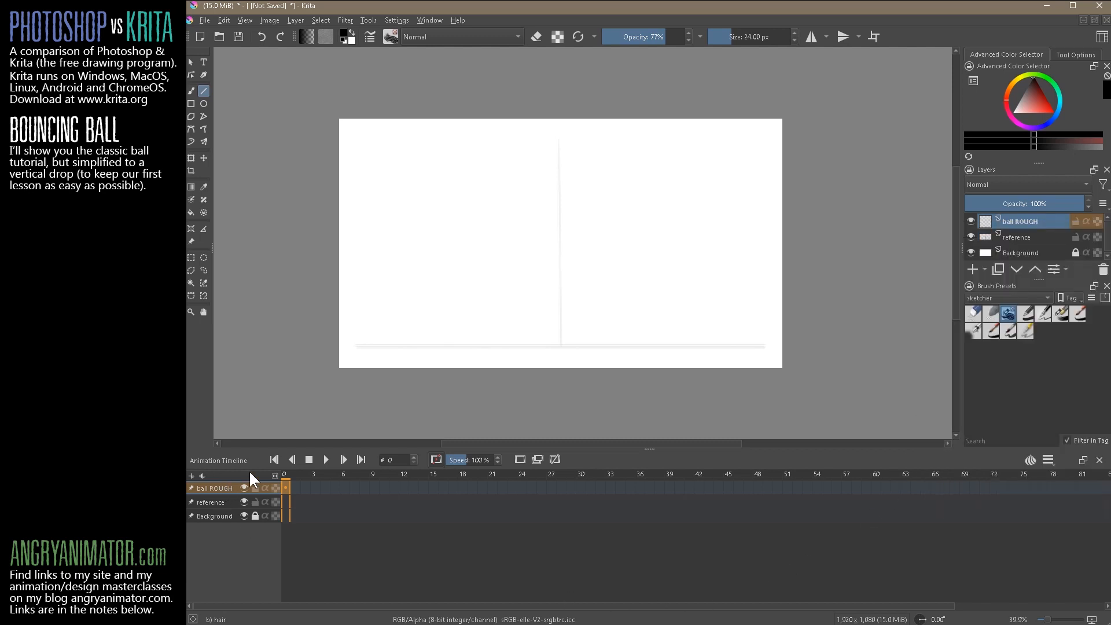
Give the reference layer a yellow colour label.
click(1048, 238)
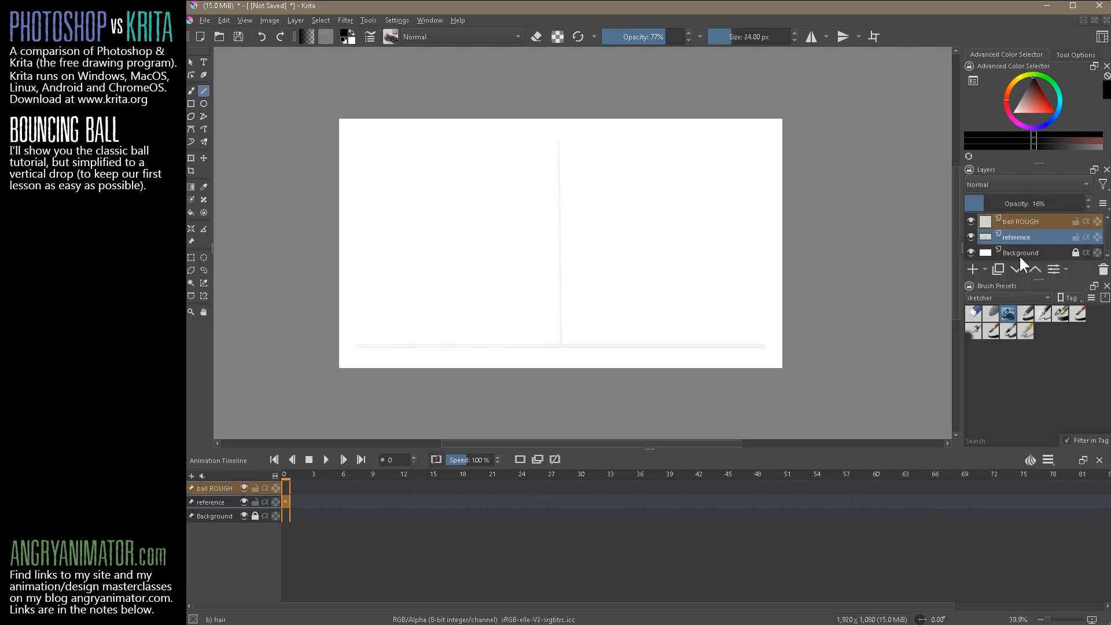
click(1032, 223)
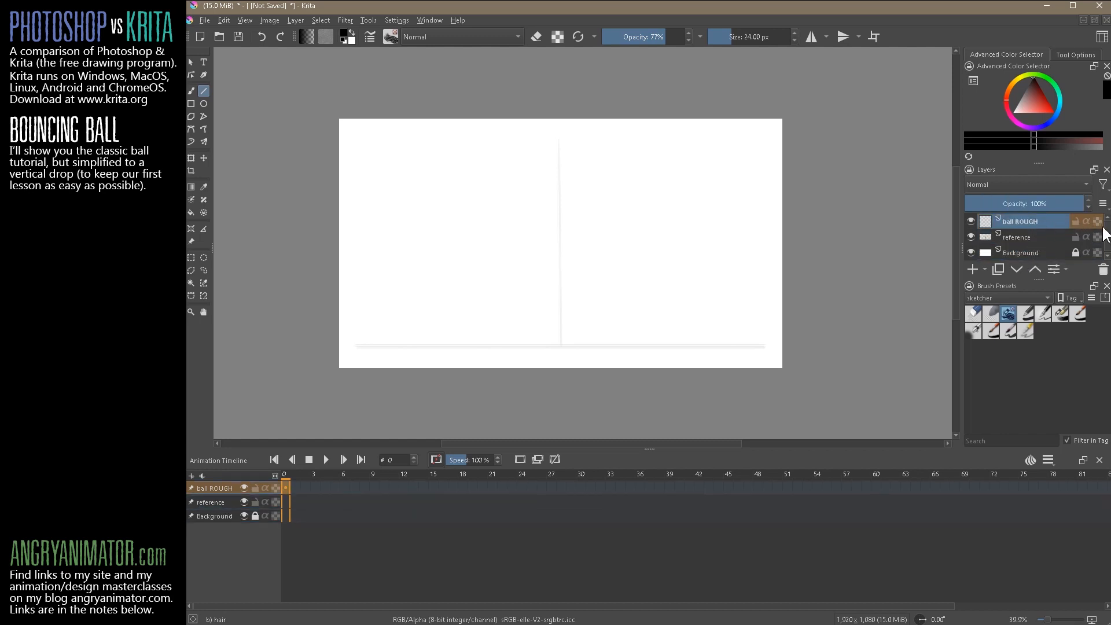
click(218, 514)
click(226, 502)
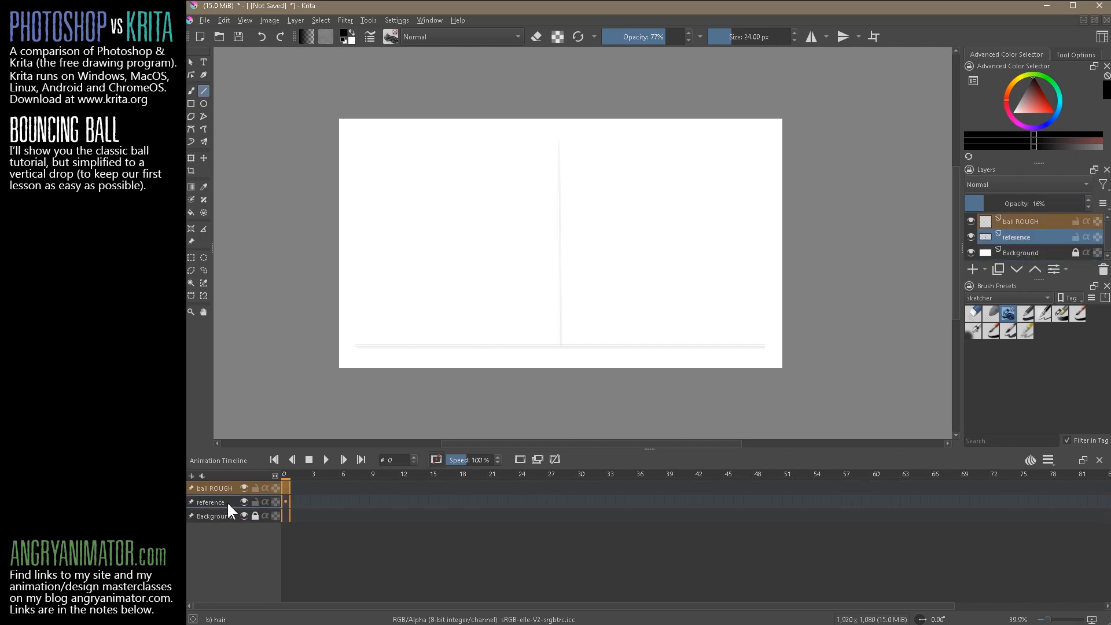
right_click(1034, 235)
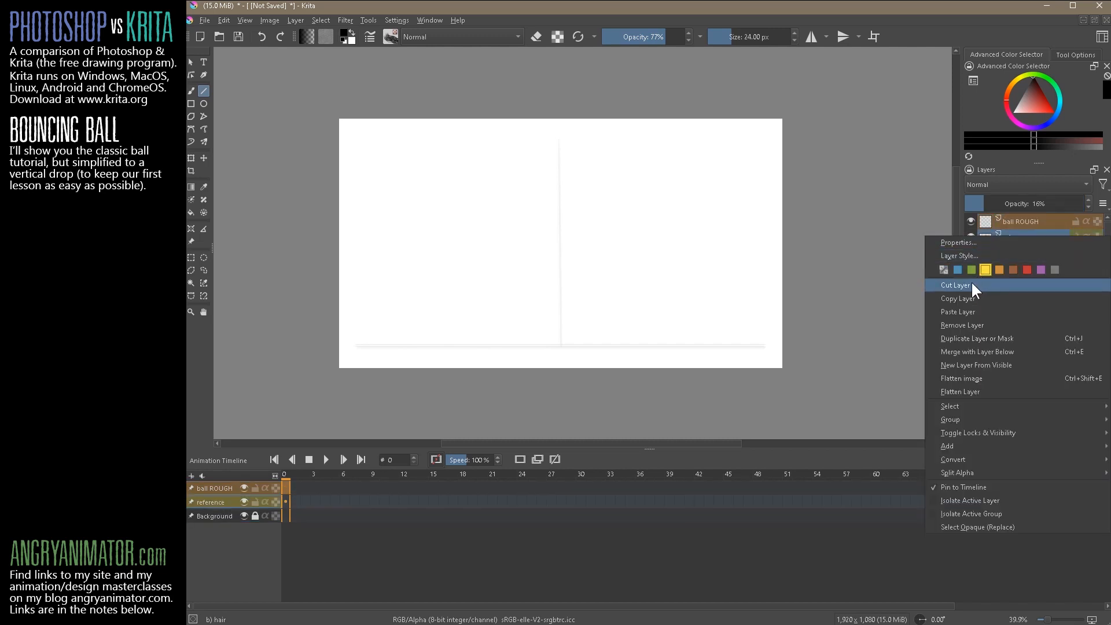
click(577, 551)
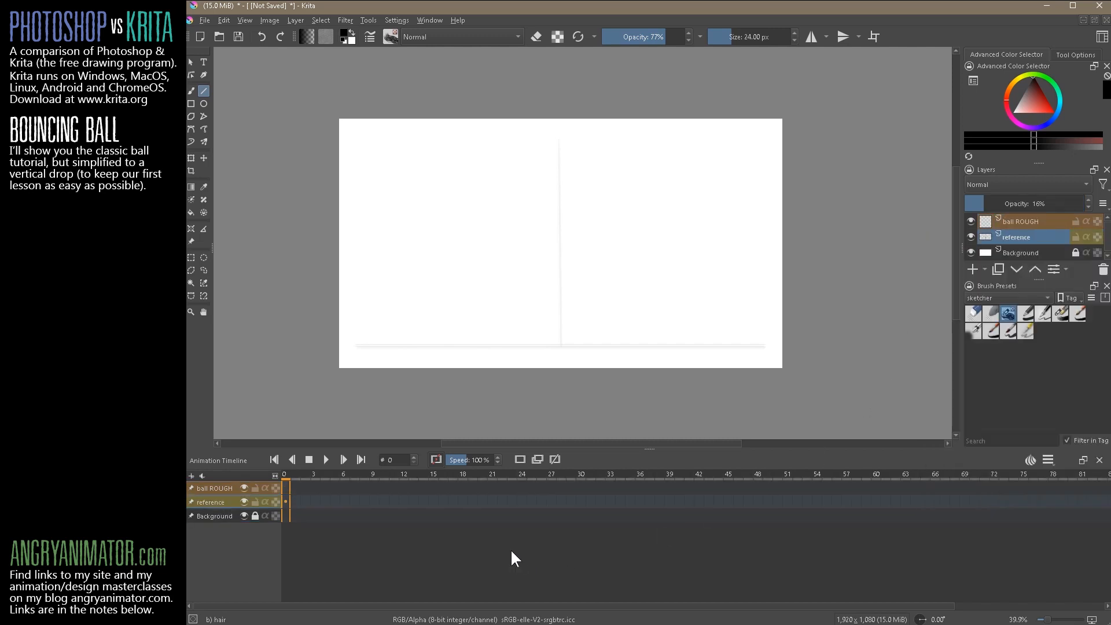
Enlarge the layer list and add a paint layer named "thumbs" above ball ROUGH.
click(1019, 255)
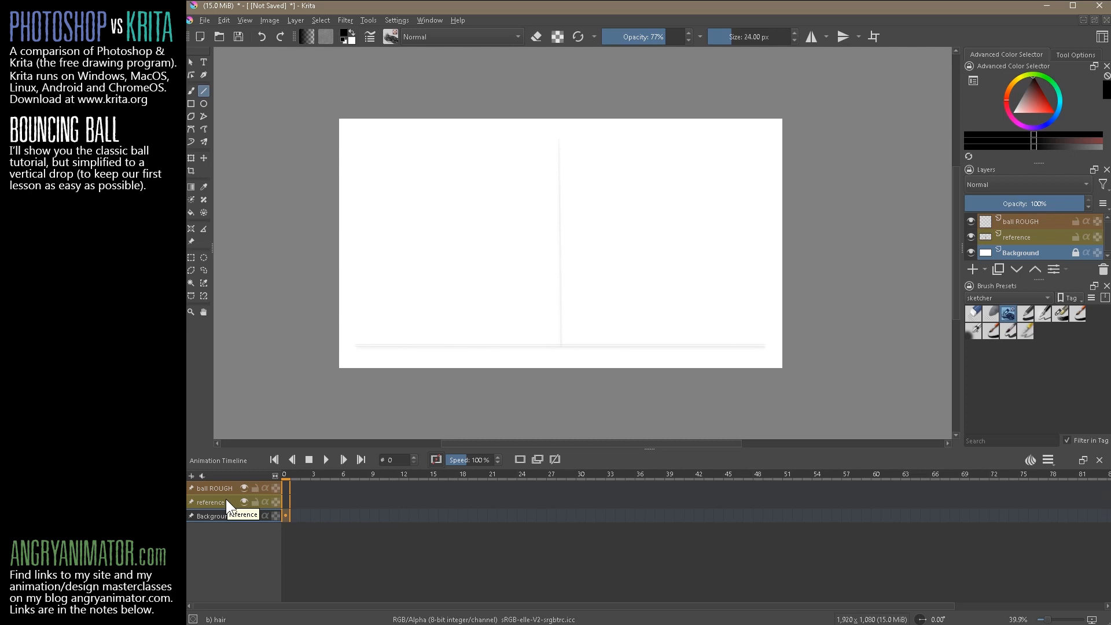
click(1020, 233)
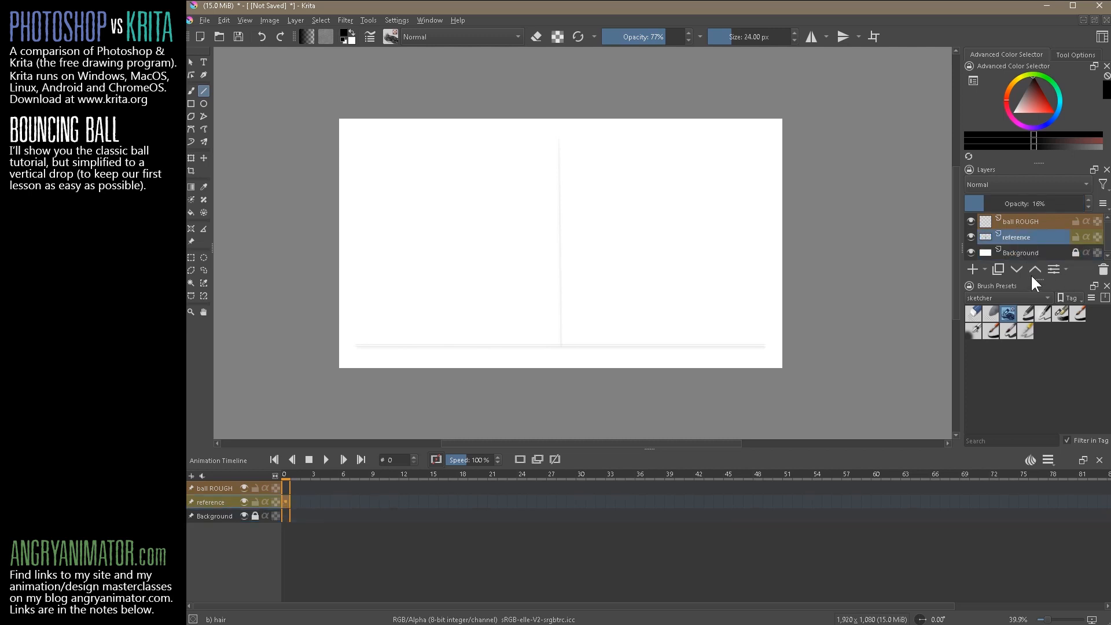
drag(1040, 279, 1041, 294)
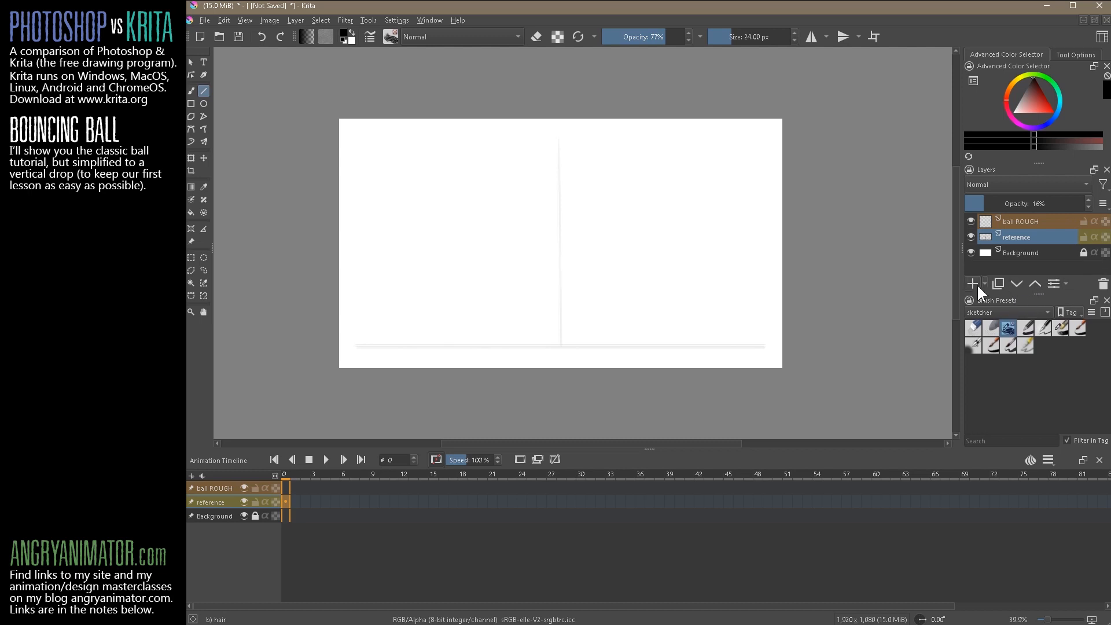
click(975, 284)
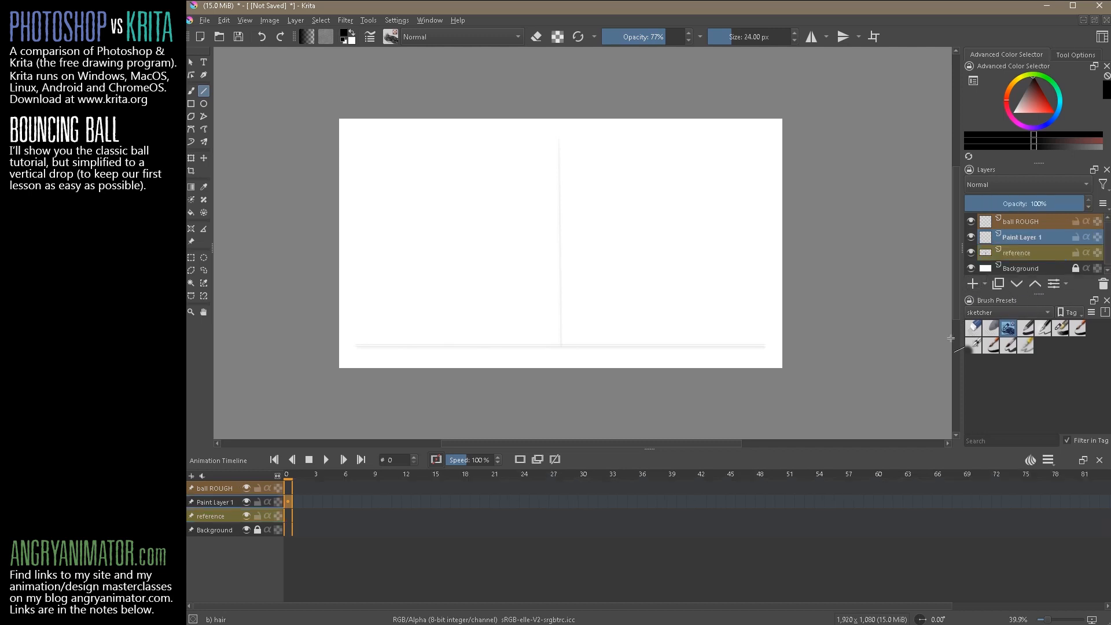
drag(1020, 243, 1017, 223)
double_click(1018, 222)
text(thumbs)
key(Return)
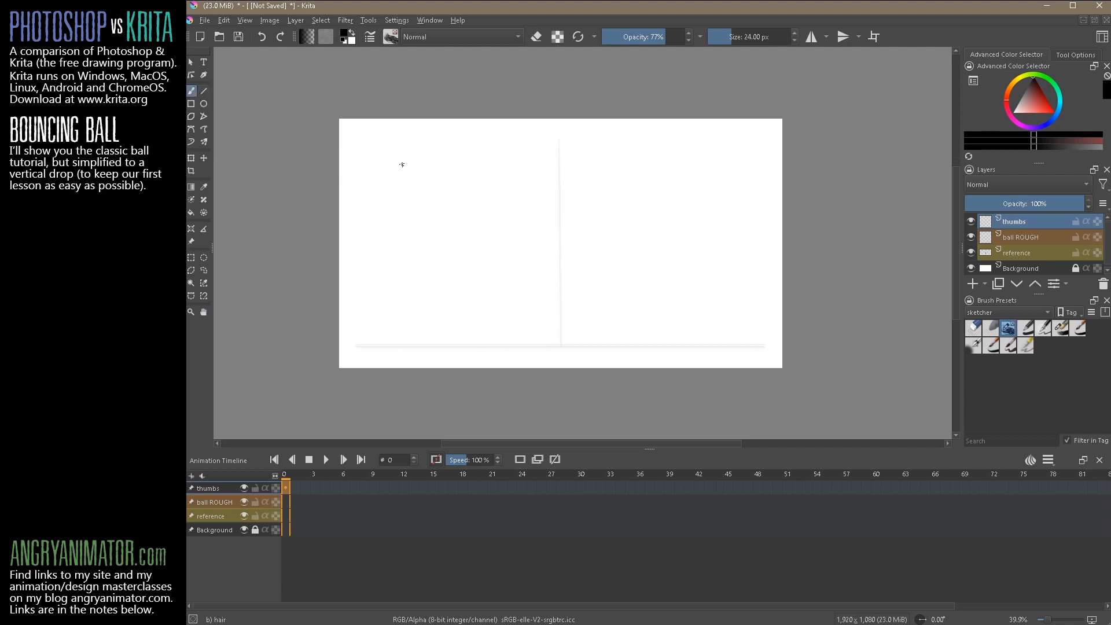
Sketch a ball in the canvas's upper left numbered 1 and a ball on the ground line numbered 15, each number circled.
mouse_move(430, 156)
mouse_down()
mouse_move(409, 169)
mouse_move(440, 173)
mouse_move(412, 180)
mouse_move(423, 175)
mouse_up()
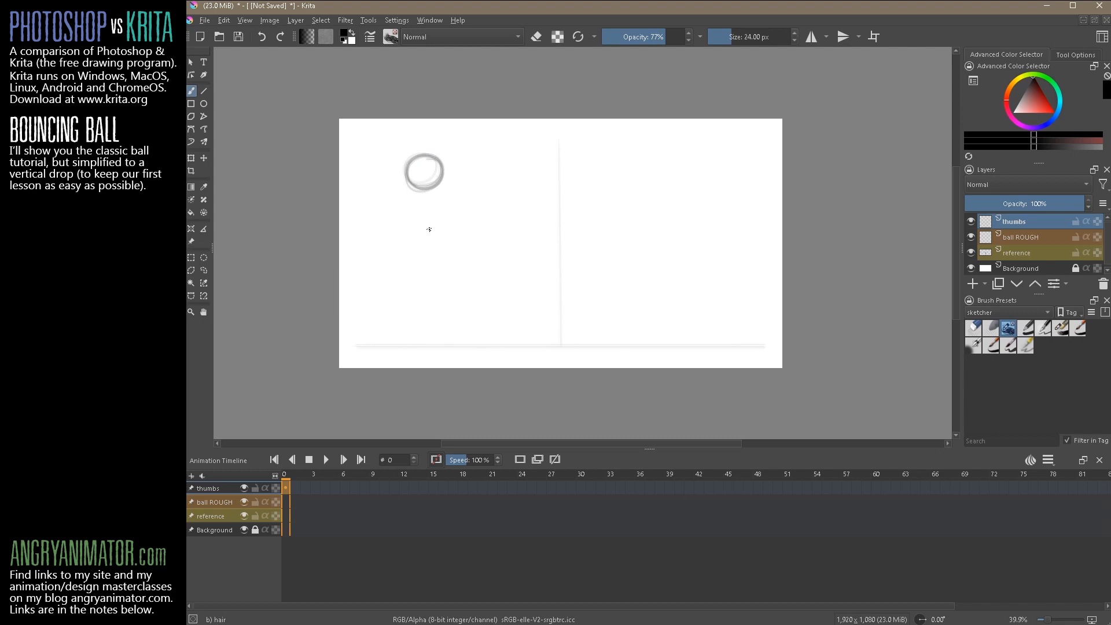
drag(378, 172, 372, 163)
mouse_move(474, 343)
mouse_down()
mouse_move(468, 313)
mouse_move(485, 316)
mouse_move(477, 348)
mouse_move(488, 317)
mouse_move(471, 314)
mouse_move(488, 339)
mouse_up()
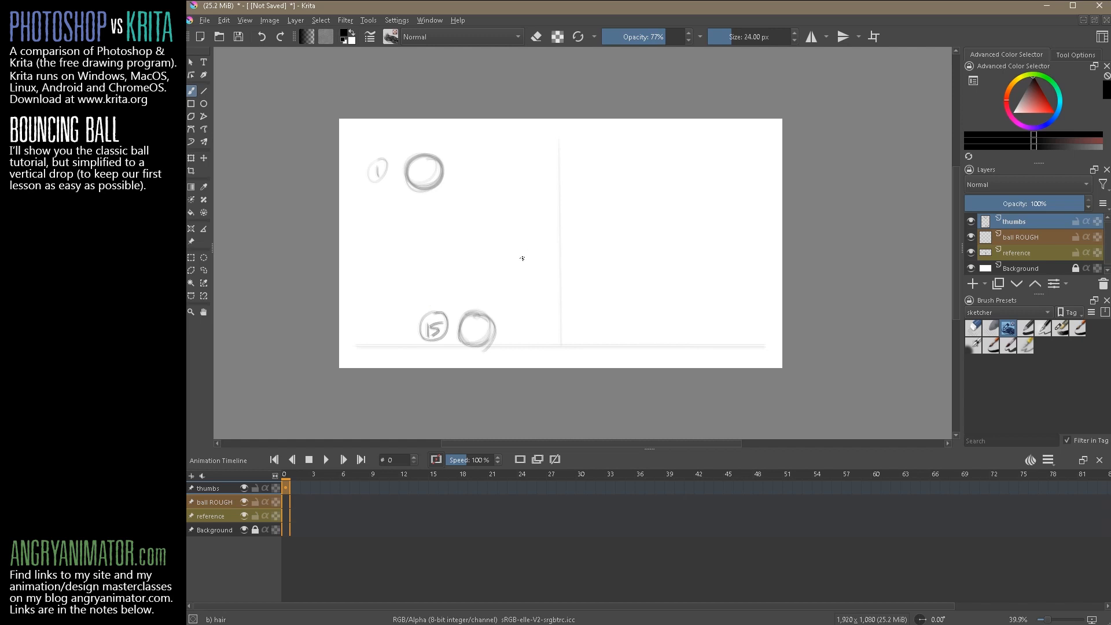
Sketch a mid-height ball with a circled 27 and another ball on the ground line with a circled 39.
drag(522, 250, 536, 276)
drag(499, 249, 497, 249)
drag(566, 342, 574, 342)
mouse_move(573, 308)
mouse_down()
mouse_move(582, 343)
mouse_move(573, 348)
mouse_up()
drag(581, 349, 588, 311)
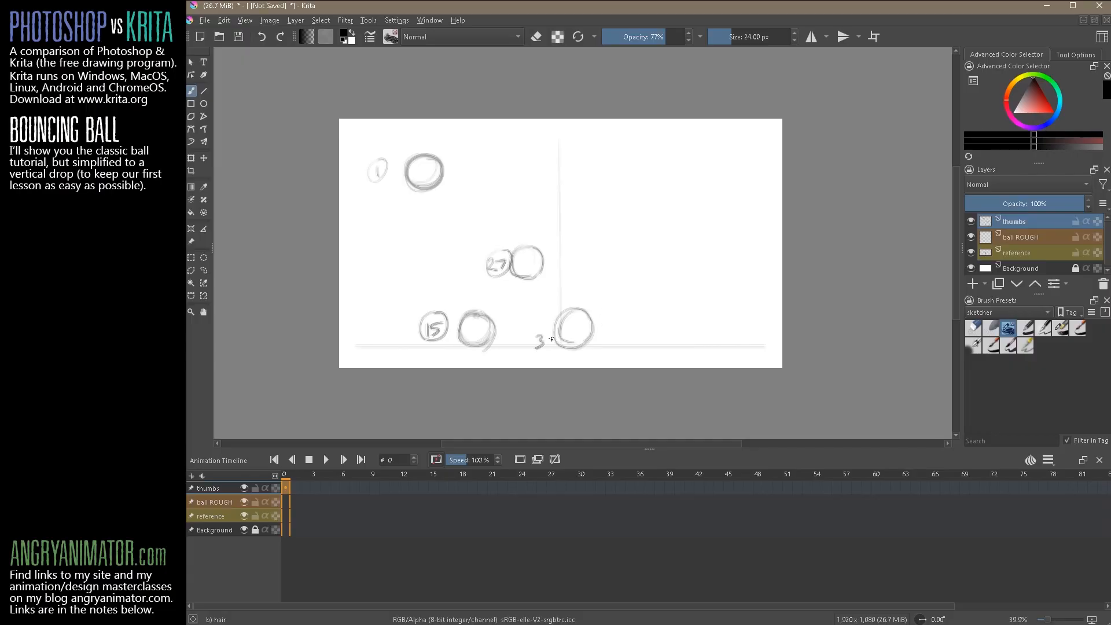
drag(554, 331, 542, 323)
Hide the thumbs layer, leaving reference and ball ROUGH shown, and make ball ROUGH the active layer.
click(971, 252)
click(971, 237)
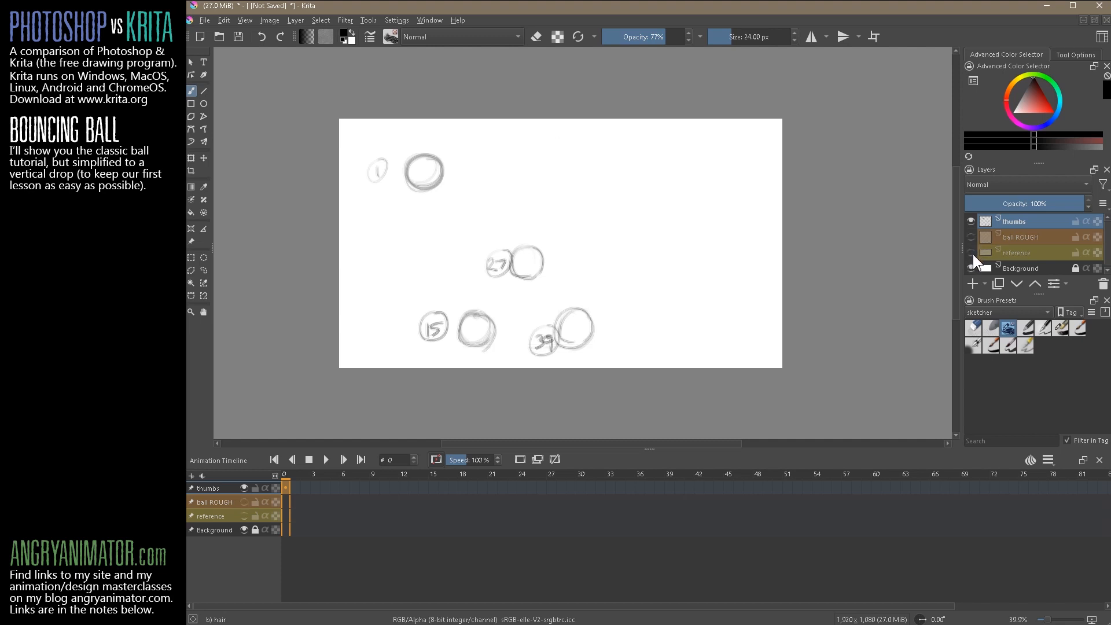
click(972, 222)
click(972, 252)
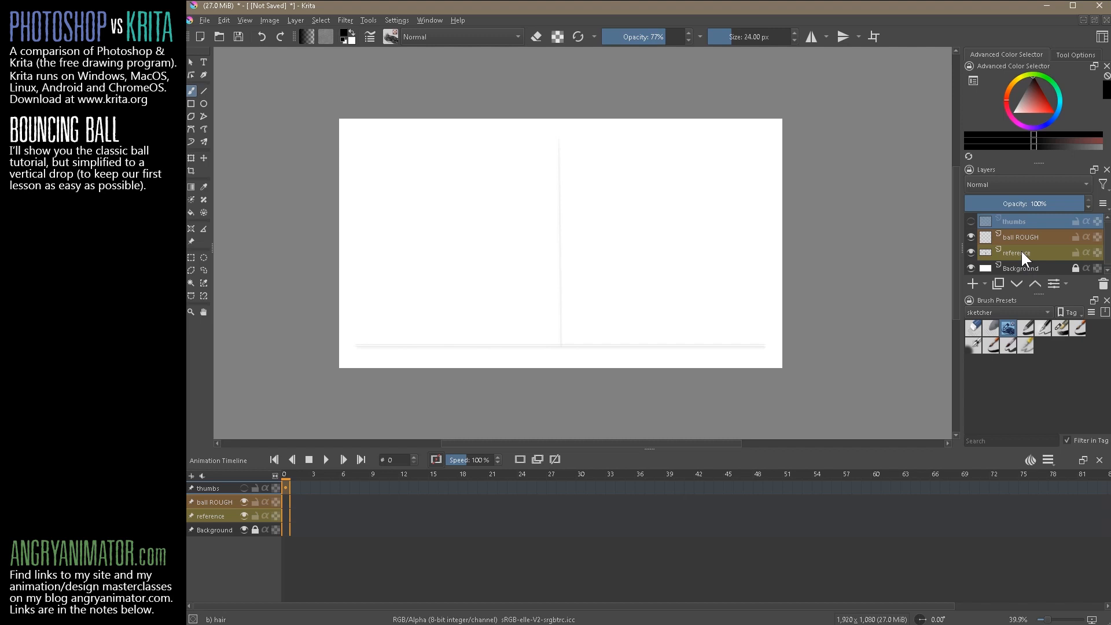
click(1024, 238)
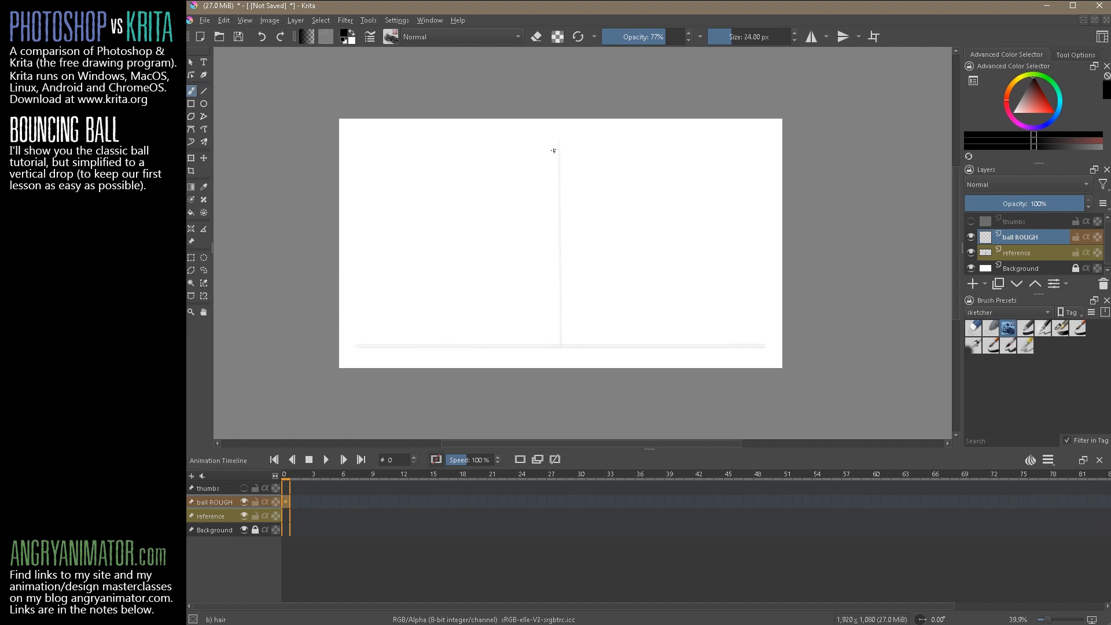
mouse_move(550, 145)
mouse_down()
mouse_move(537, 172)
mouse_move(557, 184)
mouse_move(572, 151)
mouse_move(565, 182)
mouse_up()
key(ctrl+z)
key(ctrl+z)
key(ctrl+z)
key(ctrl+z)
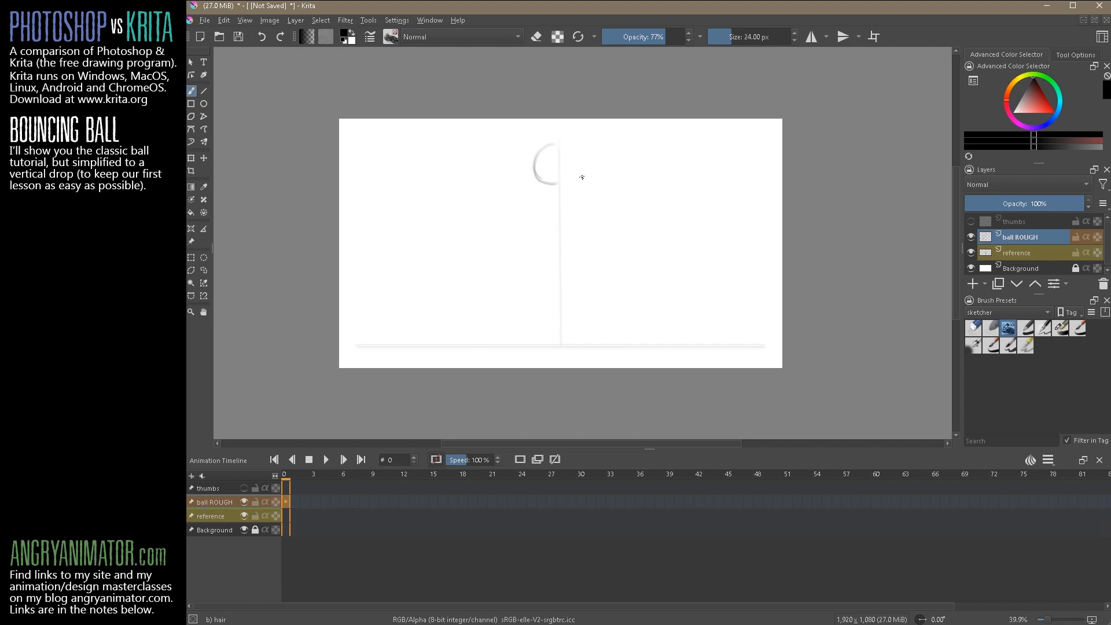
Sketch a round ball on ball ROUGH, centred on the upper end of the vertical reference line.
mouse_move(556, 162)
mouse_down()
mouse_move(625, 146)
mouse_move(200, 83)
mouse_up()
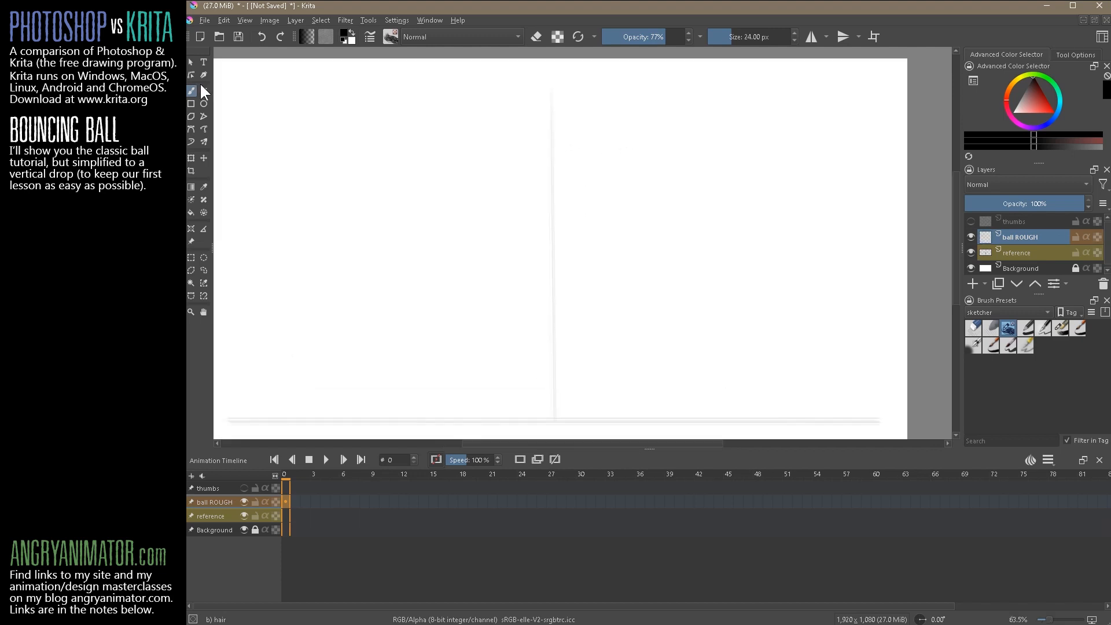
mouse_move(552, 88)
mouse_down()
mouse_move(518, 108)
mouse_move(539, 95)
mouse_move(523, 141)
mouse_move(526, 111)
mouse_move(559, 145)
mouse_move(536, 91)
mouse_move(552, 88)
mouse_move(589, 129)
mouse_move(588, 105)
mouse_move(566, 158)
mouse_move(578, 152)
mouse_move(521, 141)
mouse_move(516, 125)
mouse_move(539, 91)
mouse_move(520, 106)
mouse_move(573, 90)
mouse_move(588, 132)
mouse_move(591, 108)
mouse_move(568, 152)
mouse_move(524, 140)
mouse_move(567, 155)
mouse_move(547, 156)
mouse_move(588, 120)
mouse_move(582, 143)
mouse_up()
mouse_move(591, 114)
mouse_down()
mouse_move(583, 139)
mouse_move(525, 138)
mouse_move(520, 114)
mouse_move(564, 89)
mouse_move(591, 132)
mouse_up()
drag(523, 108, 524, 131)
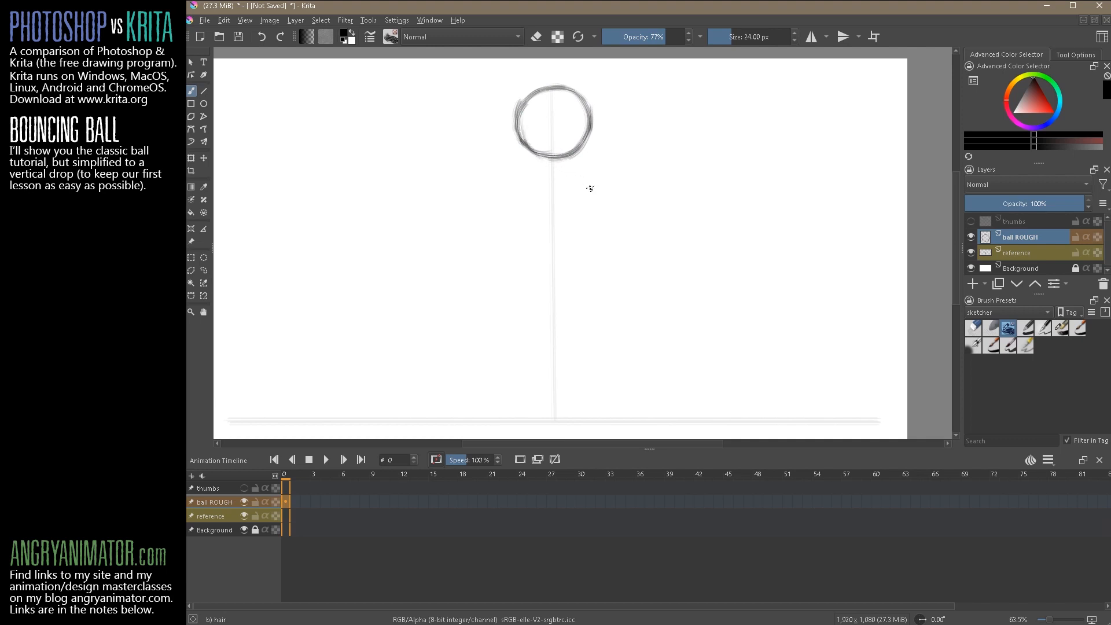
Lasso the sketched ball and nudge it slightly left on the vertical reference line.
mouse_move(651, 217)
mouse_down()
mouse_move(660, 243)
mouse_move(635, 225)
mouse_up()
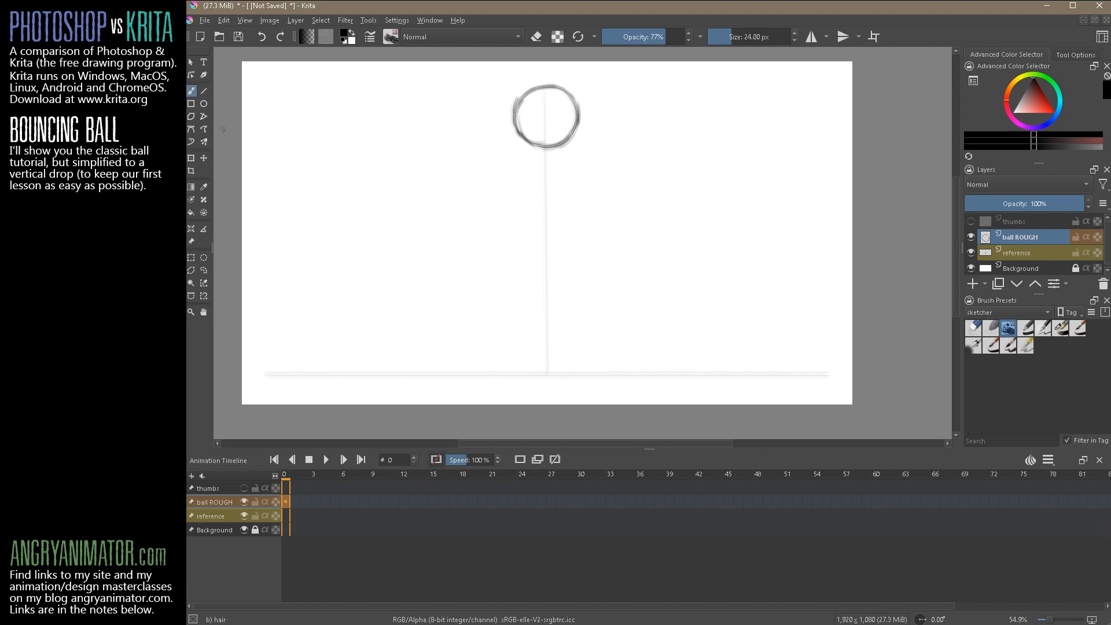
key(l)
mouse_move(510, 84)
mouse_down()
mouse_move(499, 157)
mouse_move(608, 131)
mouse_move(602, 71)
mouse_up()
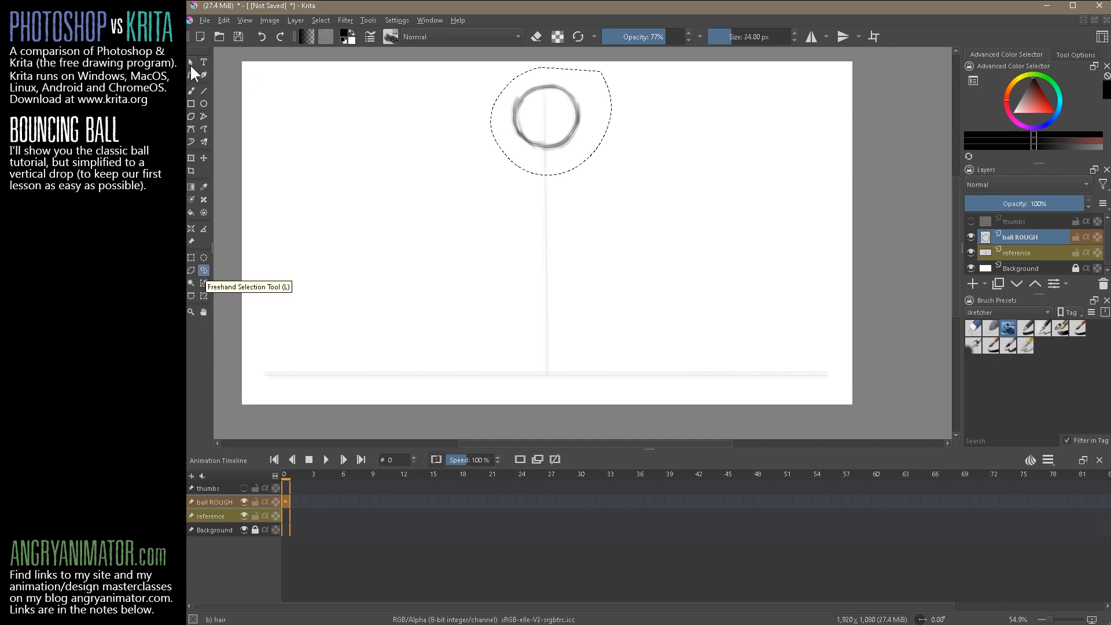
click(204, 158)
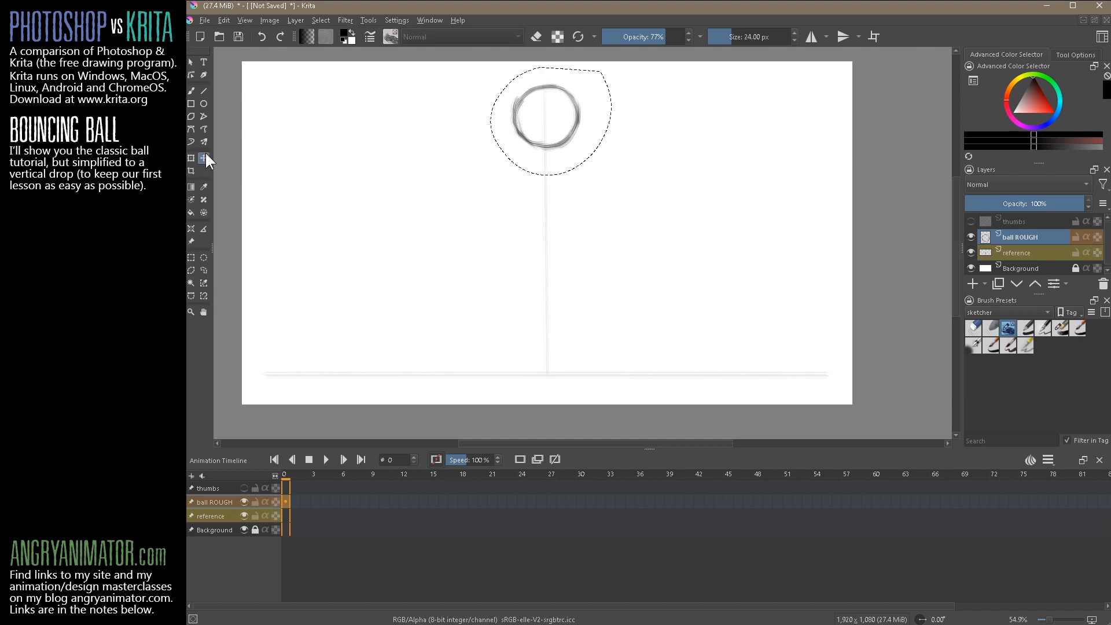
drag(556, 144, 554, 137)
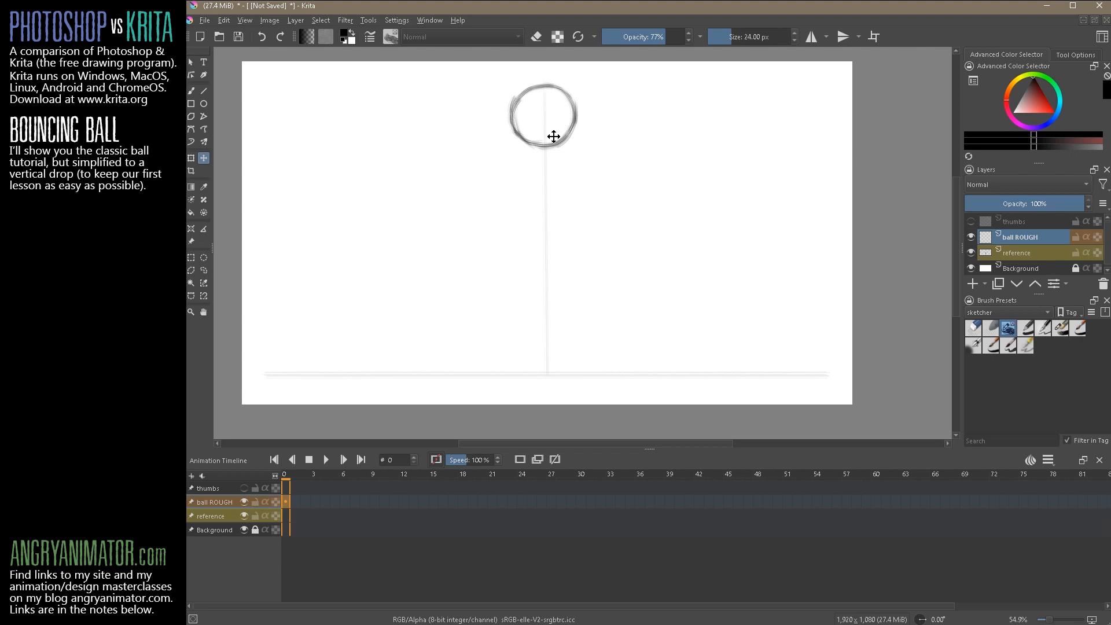
click(824, 77)
Draw a vertical timing chart in the canvas's upper-right corner from a circled 1 to a circled 15, with ticks crowded towards the 1.
click(190, 91)
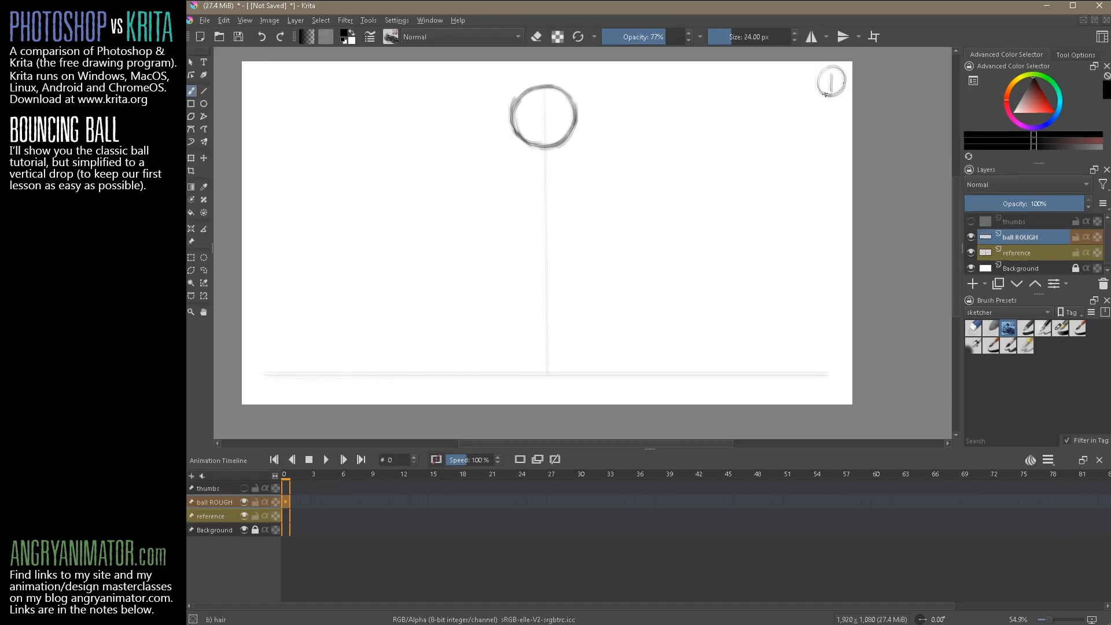
mouse_move(826, 94)
mouse_down()
mouse_move(818, 73)
mouse_move(832, 64)
mouse_move(828, 89)
mouse_up()
click(971, 221)
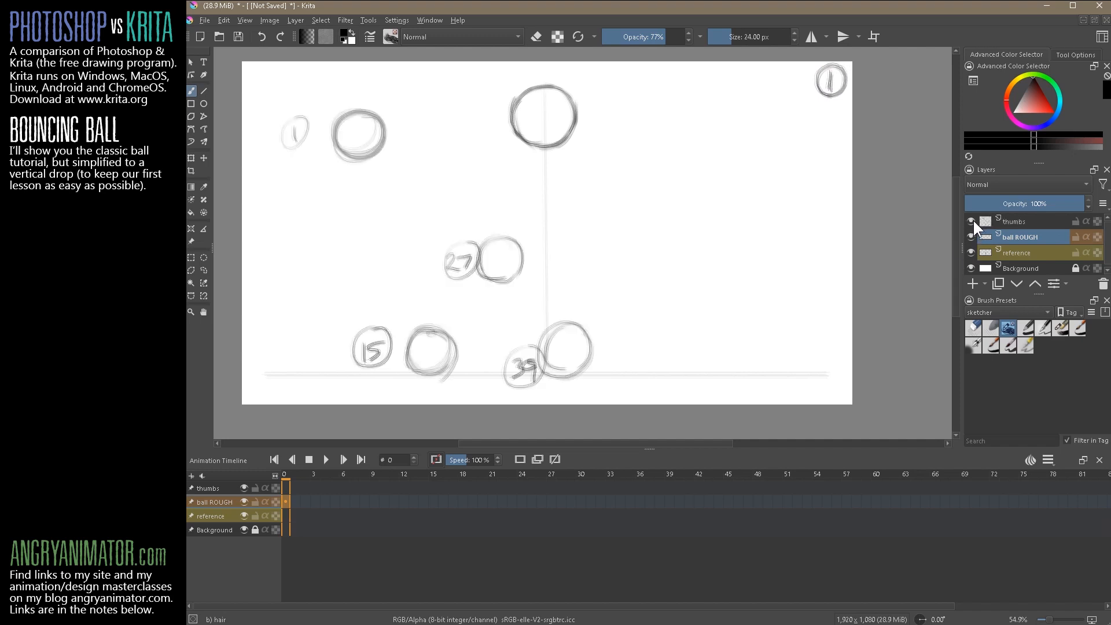
click(973, 220)
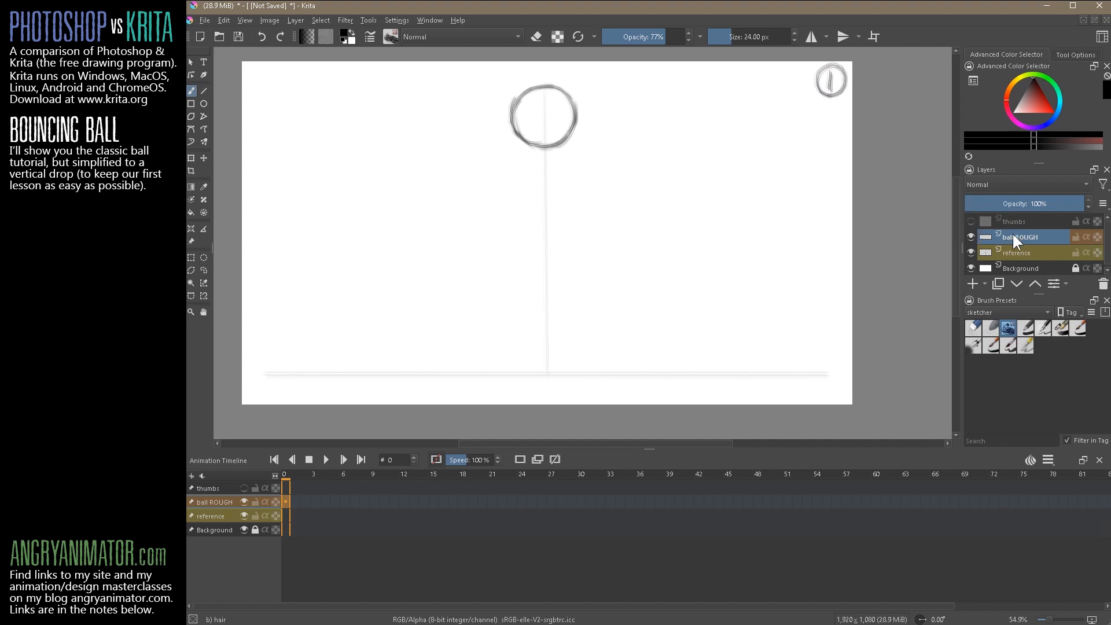
mouse_move(828, 100)
mouse_down()
mouse_move(843, 173)
mouse_move(825, 205)
mouse_move(810, 200)
mouse_move(825, 213)
mouse_up()
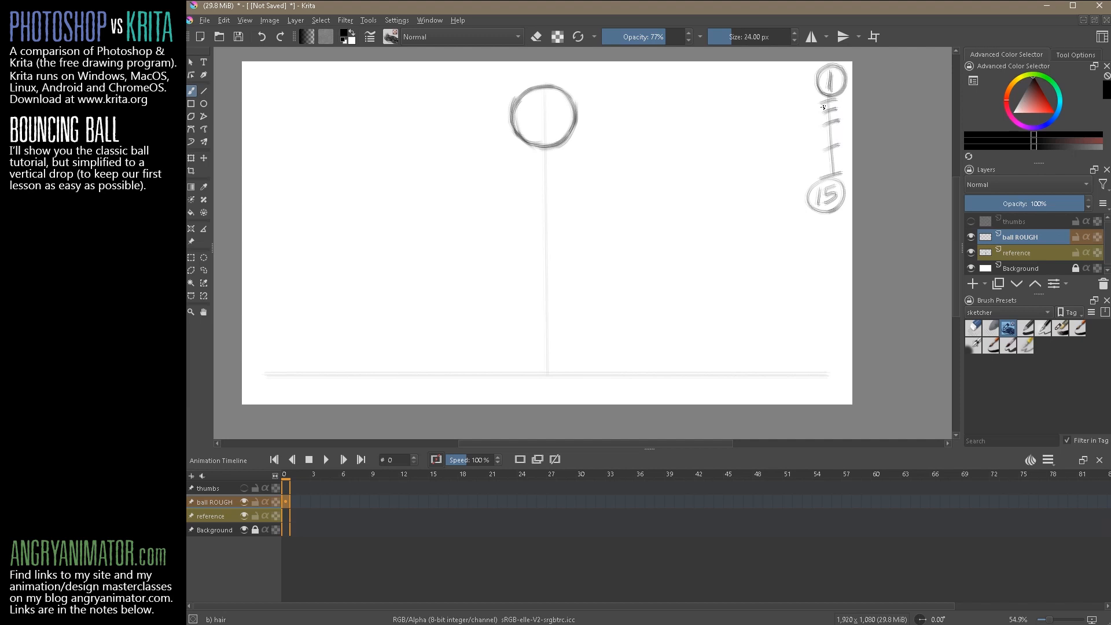
Switch to the b) texture line brush and go over the chart's vertical line and the circled 1 and 15 more darkly.
mouse_move(844, 135)
mouse_down()
mouse_move(921, 114)
mouse_move(869, 66)
mouse_up()
drag(803, 172, 662, 250)
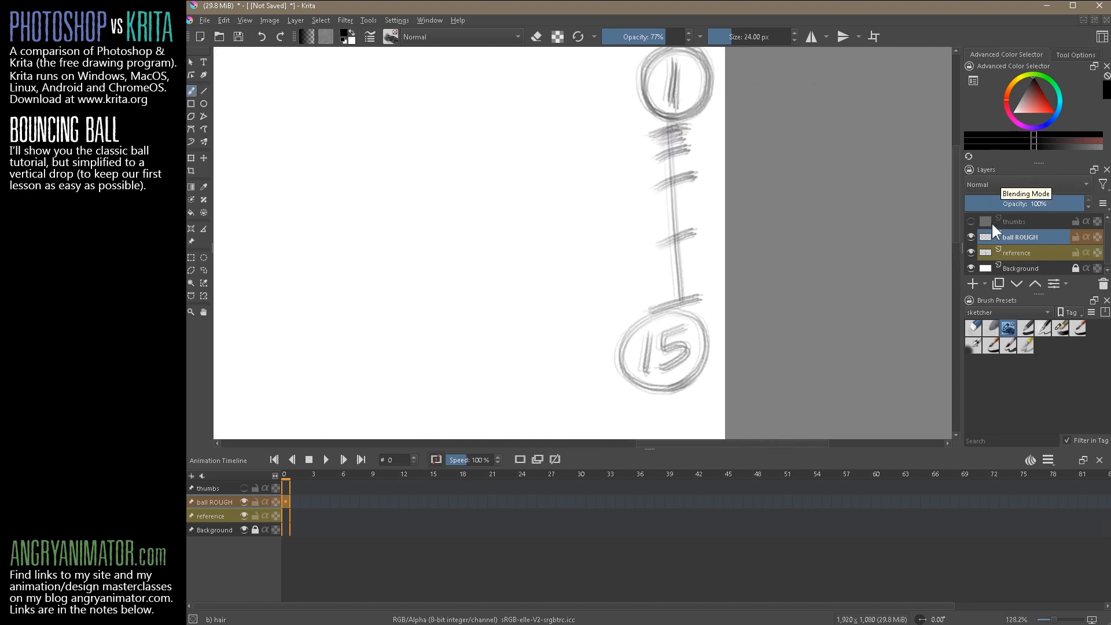
click(991, 345)
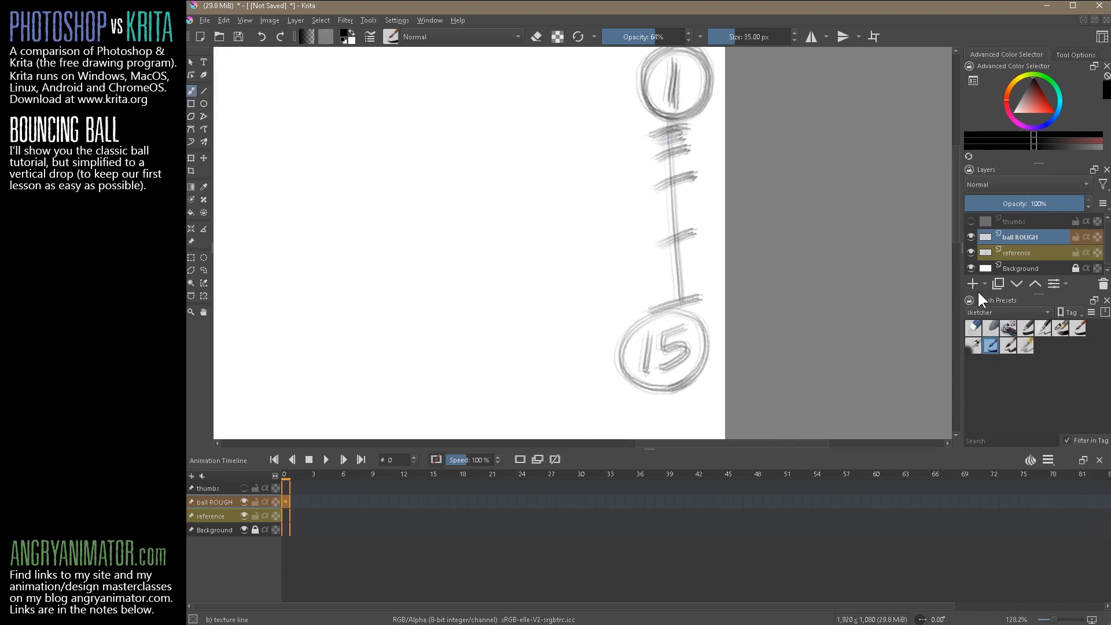
mouse_move(650, 134)
mouse_down()
mouse_move(681, 126)
mouse_move(672, 158)
mouse_move(684, 302)
mouse_move(637, 325)
mouse_move(666, 392)
mouse_move(682, 313)
mouse_up()
mouse_move(674, 121)
mouse_down()
mouse_move(648, 114)
mouse_move(691, 49)
mouse_move(673, 124)
mouse_up()
drag(678, 59, 674, 109)
drag(648, 329, 640, 369)
mouse_move(688, 326)
mouse_down()
mouse_move(663, 346)
mouse_move(665, 370)
mouse_up()
Darken the 1 to 15 chart's ticks, add halving arcs beside them, and label the ticks 13, 11 and 9, underlining the 11.
drag(651, 246, 696, 230)
drag(651, 185, 695, 173)
mouse_move(670, 130)
mouse_down()
mouse_move(654, 199)
mouse_move(671, 244)
mouse_move(666, 313)
mouse_up()
mouse_move(699, 218)
mouse_down()
mouse_move(697, 238)
mouse_move(714, 229)
mouse_move(703, 243)
mouse_up()
drag(702, 165, 707, 180)
drag(690, 193, 715, 189)
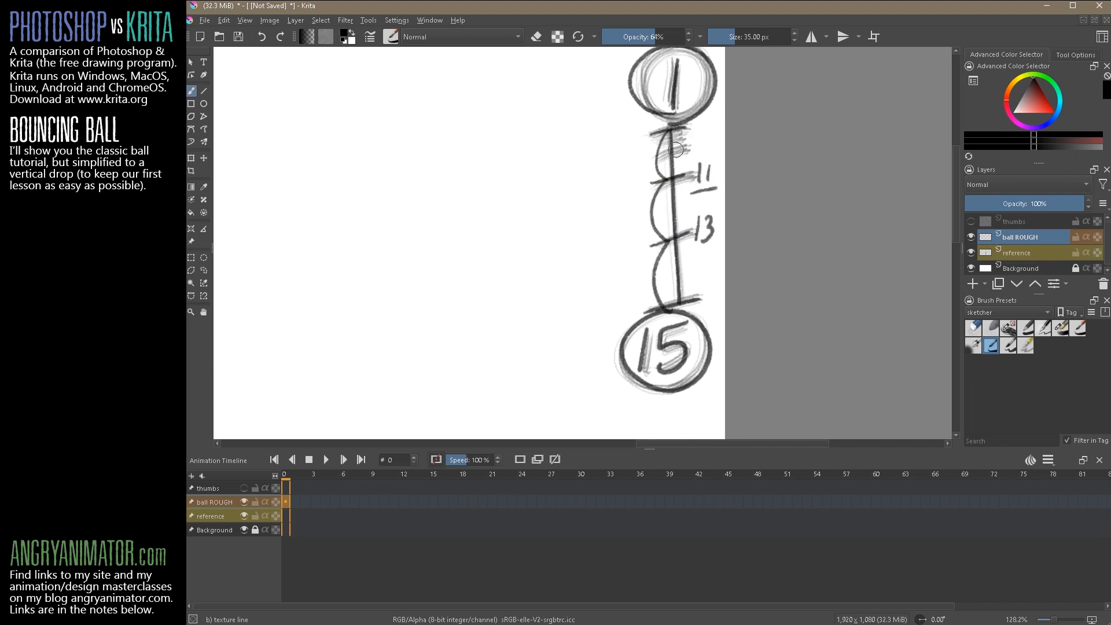
mouse_move(661, 152)
mouse_down()
mouse_move(708, 143)
mouse_move(704, 156)
mouse_move(682, 131)
mouse_up()
Select the rough ball with a rectangular selection, delete it, and clear the selection.
mouse_move(655, 271)
mouse_down()
mouse_move(623, 262)
mouse_move(510, 307)
mouse_move(698, 249)
mouse_move(690, 164)
mouse_move(645, 157)
mouse_move(627, 235)
mouse_move(626, 202)
mouse_up()
key(ctrl+r)
drag(457, 90, 666, 276)
key(Delete)
key(ctrl+shift+a)
key(b)
mouse_move(531, 104)
mouse_down()
mouse_move(495, 123)
mouse_move(529, 236)
mouse_move(599, 160)
mouse_move(496, 114)
mouse_move(477, 194)
mouse_move(549, 98)
mouse_up()
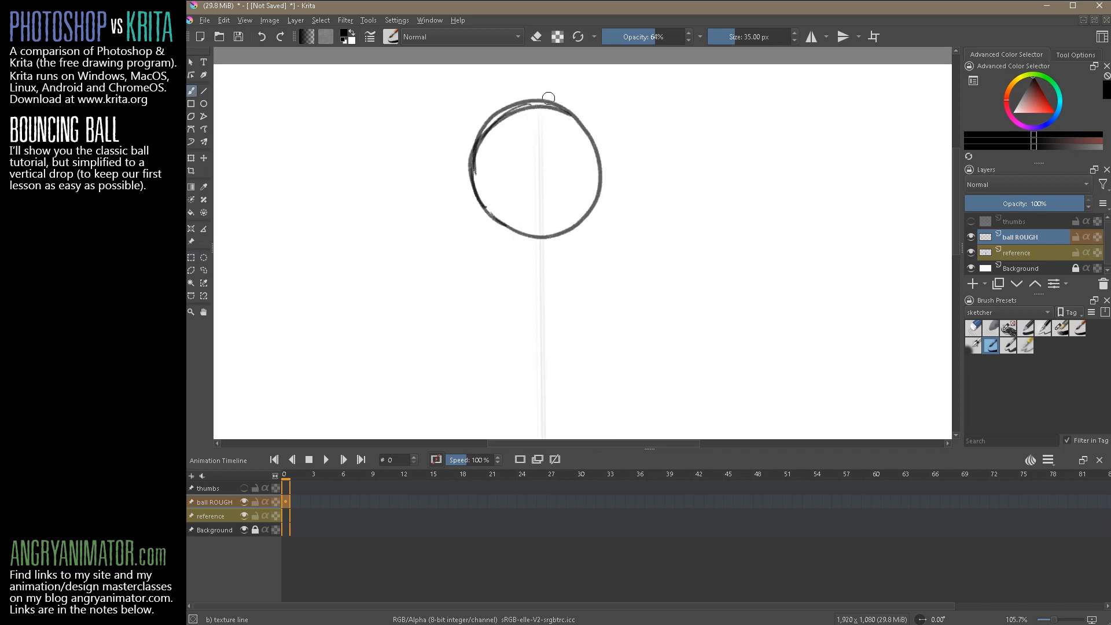
key(ctrl+z)
key(ctrl+z)
key(ctrl+z)
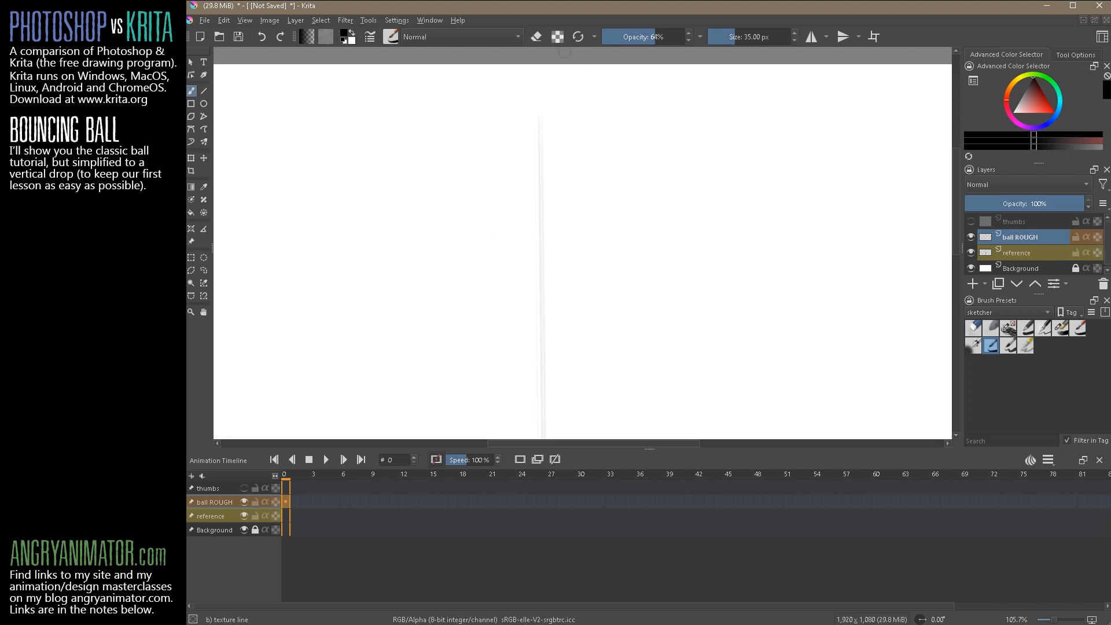
Set the brush opacity to 22% and sketch a new round ball around the upper end of the vertical reference line.
drag(645, 36, 620, 36)
mouse_move(542, 115)
mouse_down()
mouse_move(472, 154)
mouse_move(505, 231)
mouse_move(557, 240)
mouse_up()
mouse_move(493, 120)
mouse_down()
mouse_move(554, 106)
mouse_move(615, 189)
mouse_up()
mouse_move(570, 113)
mouse_down()
mouse_move(553, 243)
mouse_move(473, 164)
mouse_move(517, 241)
mouse_up()
mouse_move(474, 160)
mouse_down()
mouse_move(487, 131)
mouse_move(573, 110)
mouse_up()
mouse_move(490, 121)
mouse_down()
mouse_move(603, 154)
mouse_move(581, 209)
mouse_move(516, 238)
mouse_move(482, 127)
mouse_up()
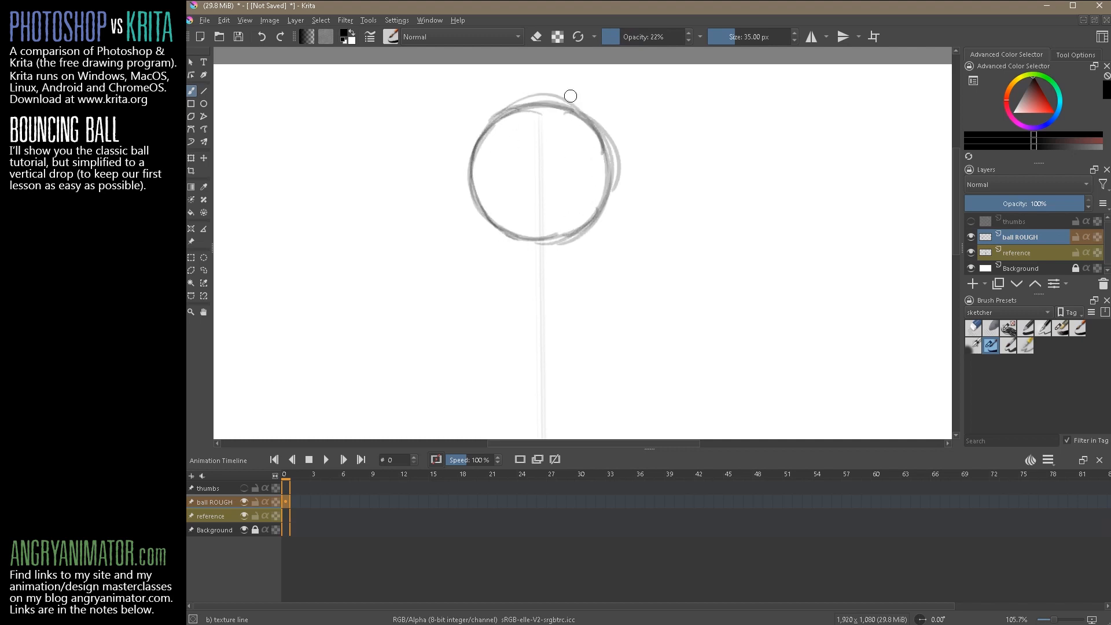
Erase the stray lines around the ball and darken its outline with the brush at 43% opacity.
key(e)
drag(623, 33, 695, 49)
drag(504, 99, 568, 99)
key(e)
drag(495, 122, 573, 103)
drag(606, 142, 594, 210)
mouse_move(691, 288)
mouse_down()
mouse_move(610, 319)
mouse_move(627, 295)
mouse_move(635, 199)
mouse_move(592, 179)
mouse_move(672, 251)
mouse_move(664, 224)
mouse_up()
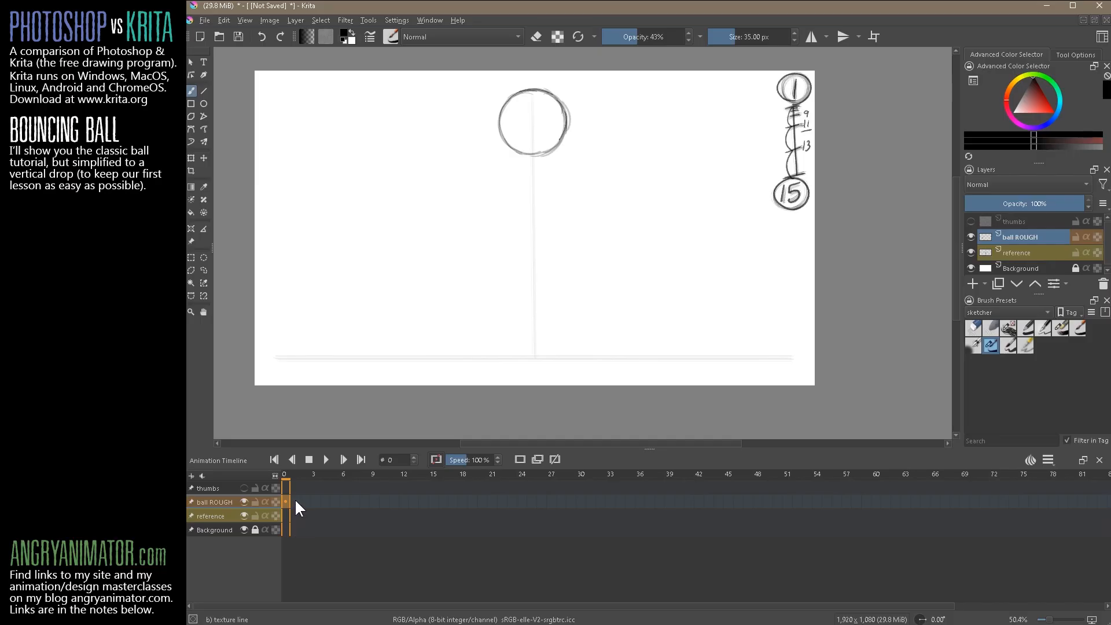
Add a blank frame at frame 1 of ball ROUGH and turn on onion skins for that layer.
click(296, 501)
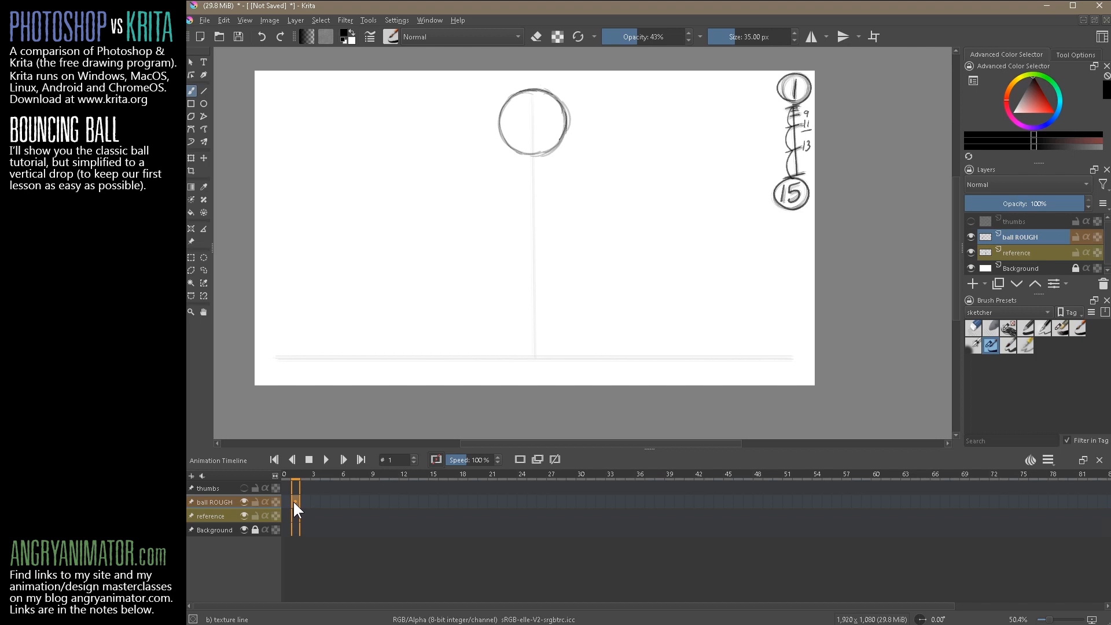
click(519, 460)
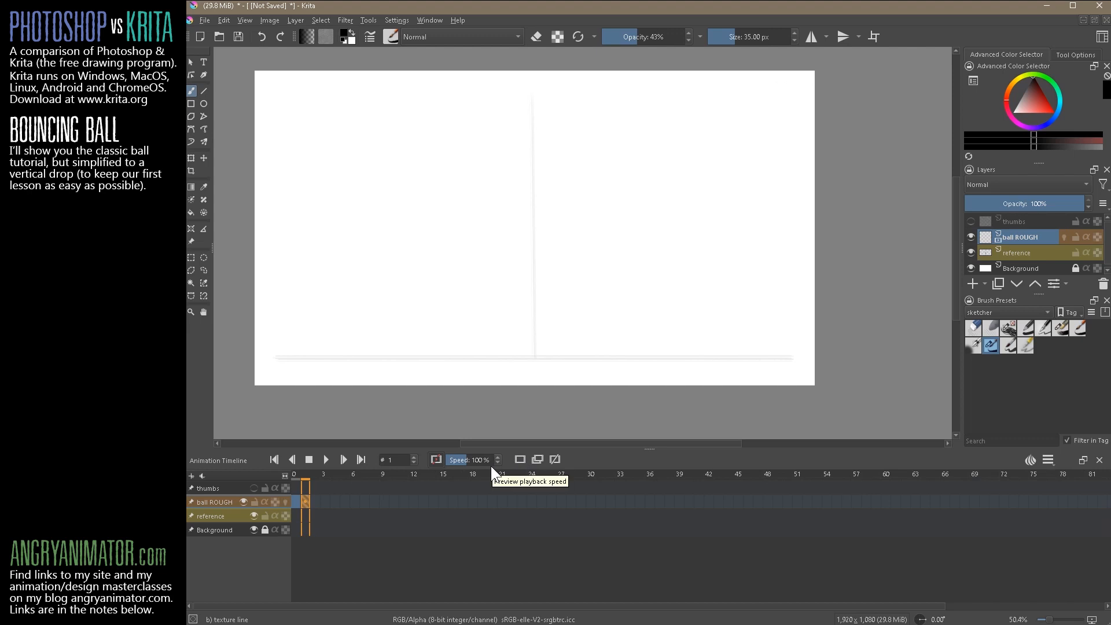
click(297, 499)
click(304, 502)
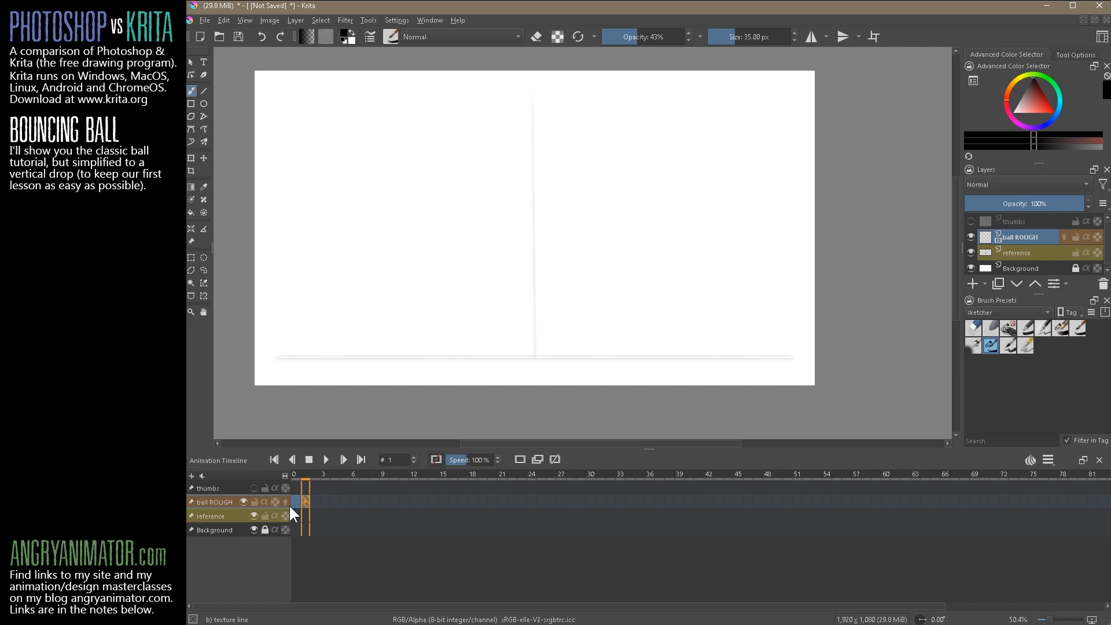
click(286, 501)
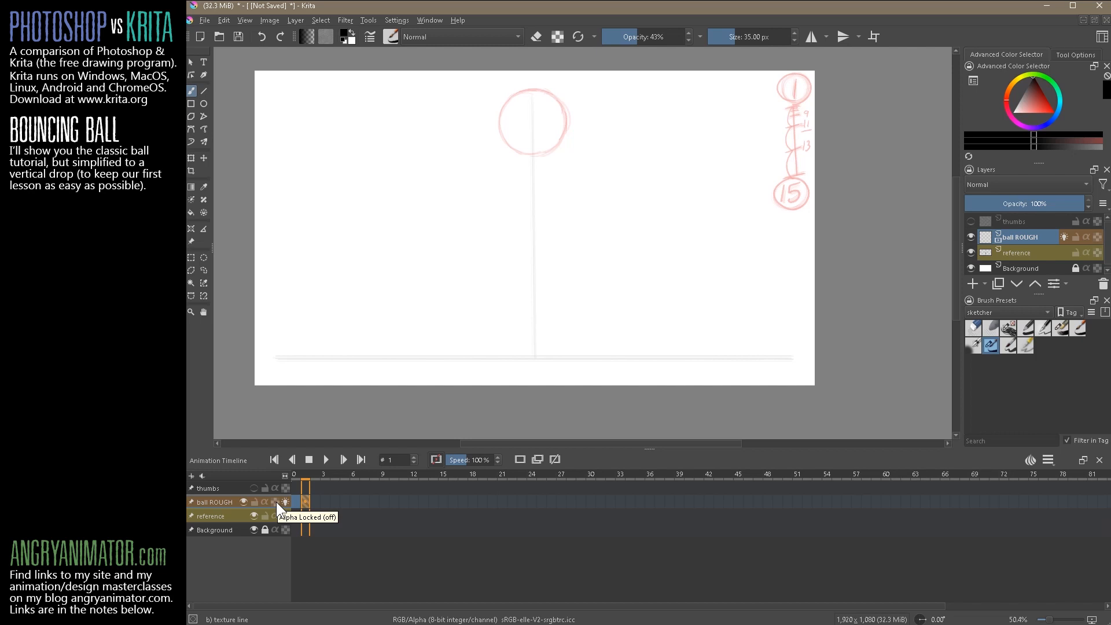
Trace the onion-skinned ball from frame 0 onto frame 1.
mouse_move(499, 126)
mouse_down()
mouse_move(524, 91)
mouse_move(554, 95)
mouse_move(508, 141)
mouse_move(564, 116)
mouse_move(573, 261)
mouse_up()
mouse_move(491, 290)
mouse_down()
mouse_move(511, 307)
mouse_move(476, 252)
mouse_move(480, 282)
mouse_move(472, 214)
mouse_move(542, 164)
mouse_move(503, 167)
mouse_move(592, 179)
mouse_move(611, 194)
mouse_move(619, 250)
mouse_move(607, 289)
mouse_move(518, 312)
mouse_move(550, 315)
mouse_move(616, 279)
mouse_up()
mouse_move(688, 241)
mouse_down()
mouse_move(598, 315)
mouse_move(689, 296)
mouse_move(602, 171)
mouse_up()
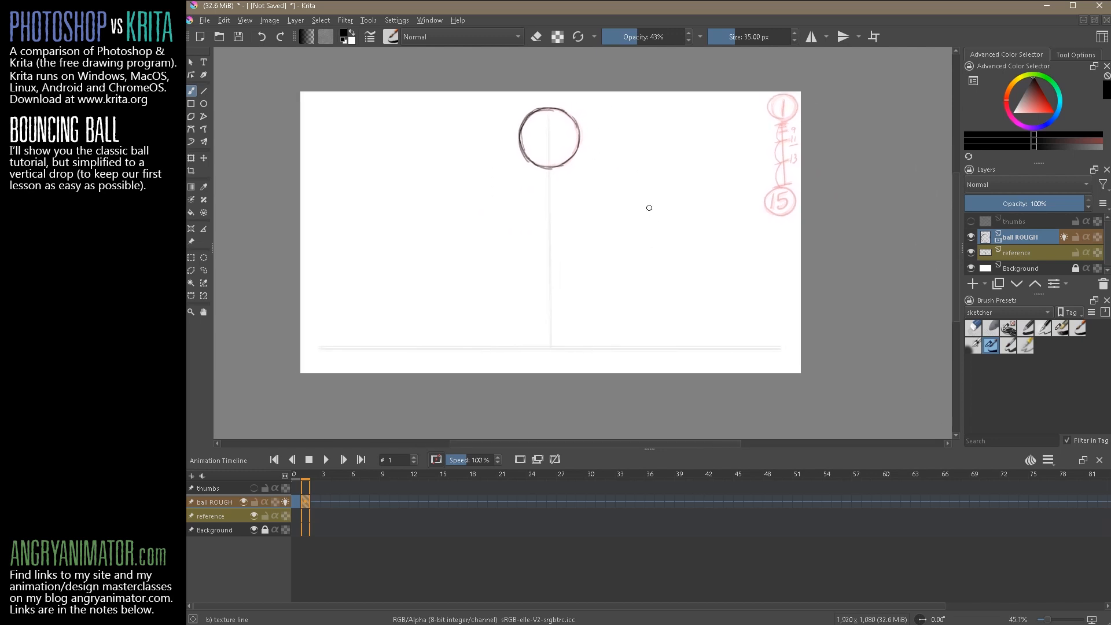
Lasso the traced ball, move it straight down to rest on the ground line, and deselect it.
key(l)
mouse_move(517, 175)
mouse_down()
mouse_move(602, 167)
mouse_move(579, 90)
mouse_up()
click(204, 158)
drag(575, 154, 579, 334)
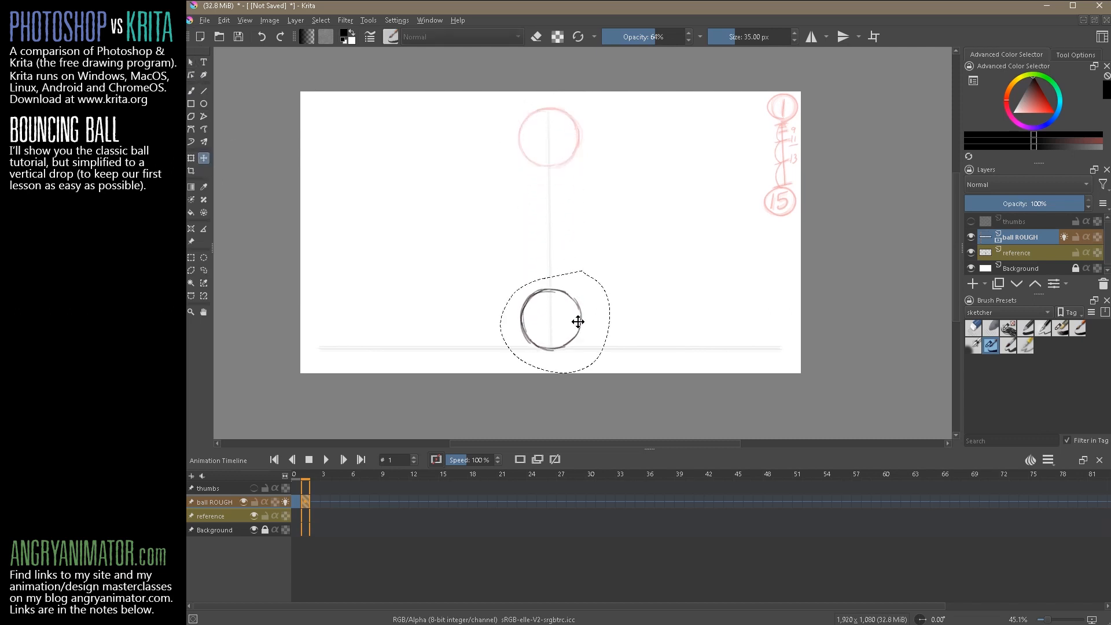
key(ctrl+shift+a)
Write a circled 15 in the canvas's upper-right corner on frame 1.
click(191, 90)
mouse_move(776, 101)
mouse_down()
mouse_move(774, 118)
mouse_move(788, 99)
mouse_up()
mouse_move(781, 103)
mouse_down()
mouse_move(775, 117)
mouse_move(790, 121)
mouse_move(780, 93)
mouse_up()
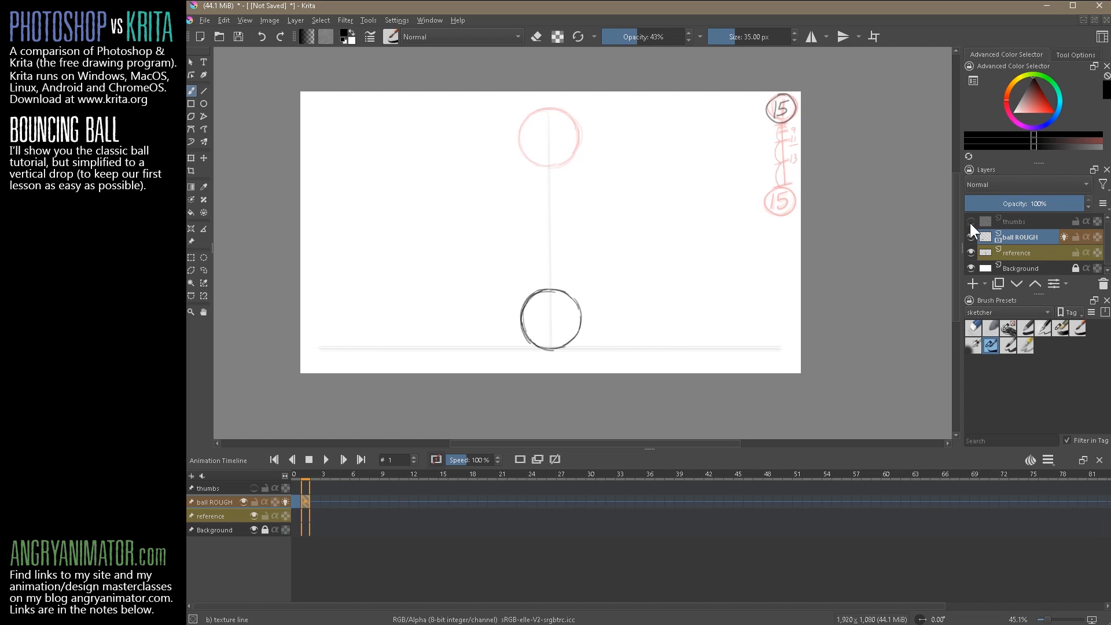
Check the thumbs layer, add a blank frame at frame 2, and sketch a ball at mid-height on the vertical reference line.
click(971, 222)
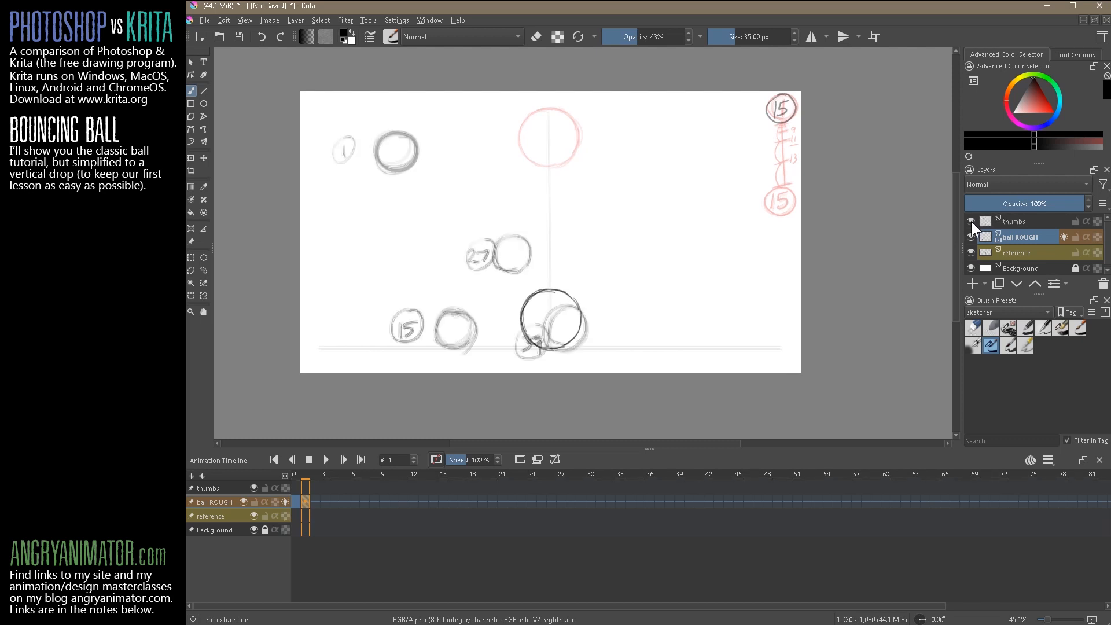
click(972, 221)
click(315, 501)
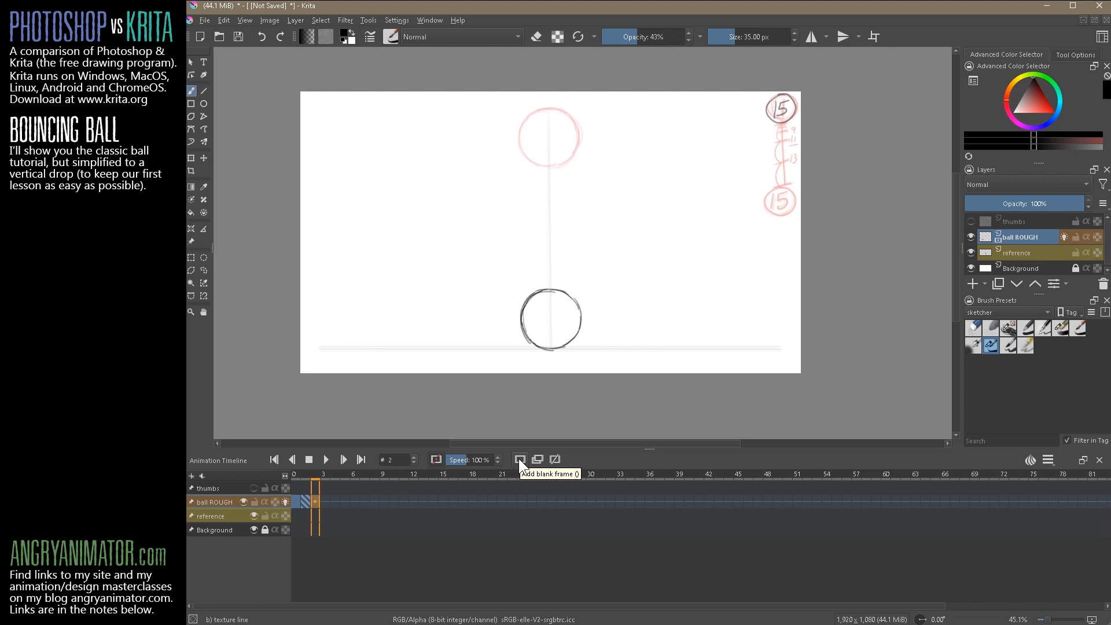
click(972, 223)
click(972, 223)
mouse_move(538, 224)
mouse_down()
mouse_move(519, 237)
mouse_move(566, 221)
mouse_move(569, 230)
mouse_move(529, 259)
mouse_move(542, 271)
mouse_move(530, 270)
mouse_move(578, 234)
mouse_move(563, 268)
mouse_move(525, 246)
mouse_move(553, 218)
mouse_move(532, 225)
mouse_move(549, 222)
mouse_move(574, 246)
mouse_move(579, 233)
mouse_move(560, 273)
mouse_move(538, 272)
mouse_move(525, 241)
mouse_move(552, 220)
mouse_up()
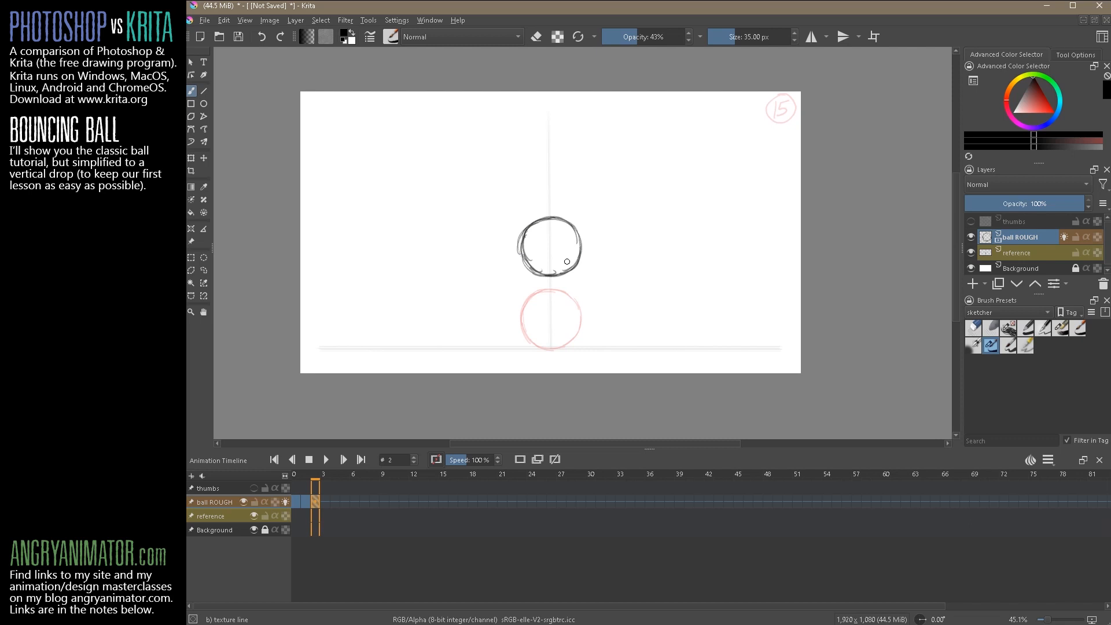
Add a blank frame at frame 3 and sketch a ball resting on the ground line over the onion-skinned one.
mouse_move(551, 292)
mouse_down()
mouse_move(529, 303)
mouse_move(565, 294)
mouse_move(517, 333)
mouse_up()
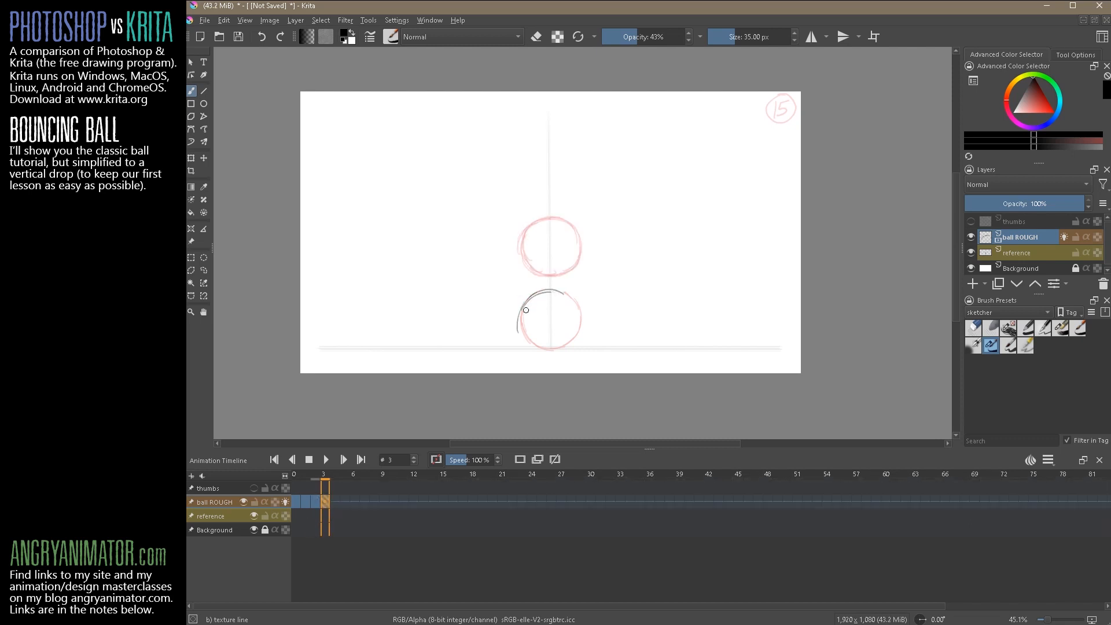
key(ctrl+z)
key(ctrl+z)
mouse_move(533, 346)
mouse_down()
mouse_move(520, 308)
mouse_move(582, 322)
mouse_move(554, 350)
mouse_move(569, 343)
mouse_up()
mouse_move(552, 288)
mouse_down()
mouse_move(574, 301)
mouse_move(579, 329)
mouse_up()
Return to frame 2, check the thumbs layer, and write a circled 27 in the canvas's upper-right corner.
mouse_move(294, 500)
mouse_down()
mouse_move(332, 498)
mouse_move(300, 509)
mouse_up()
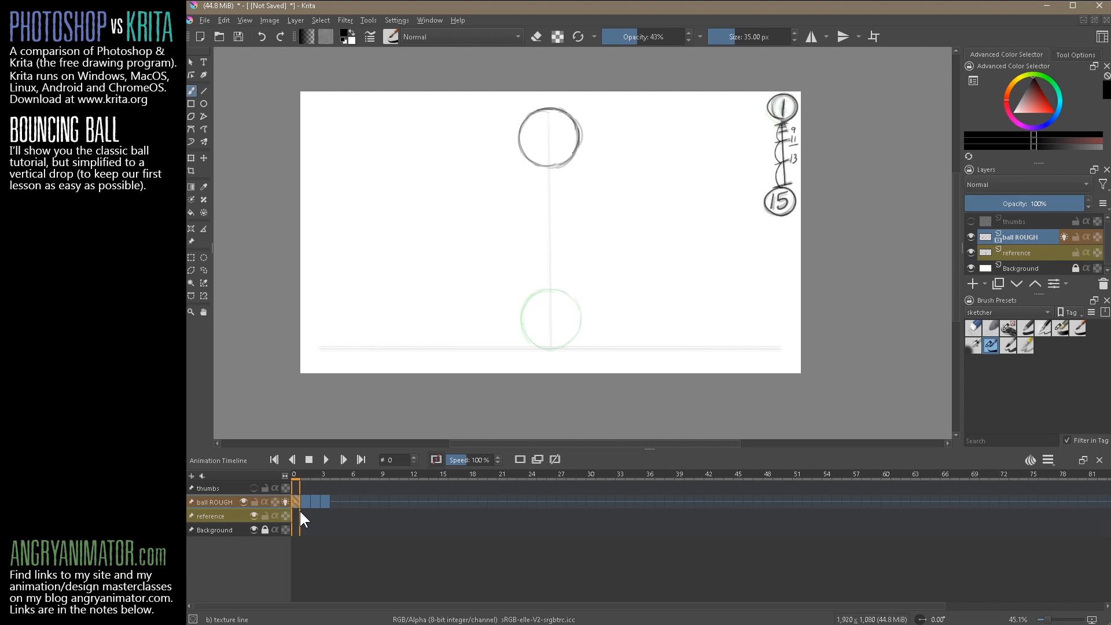
click(312, 500)
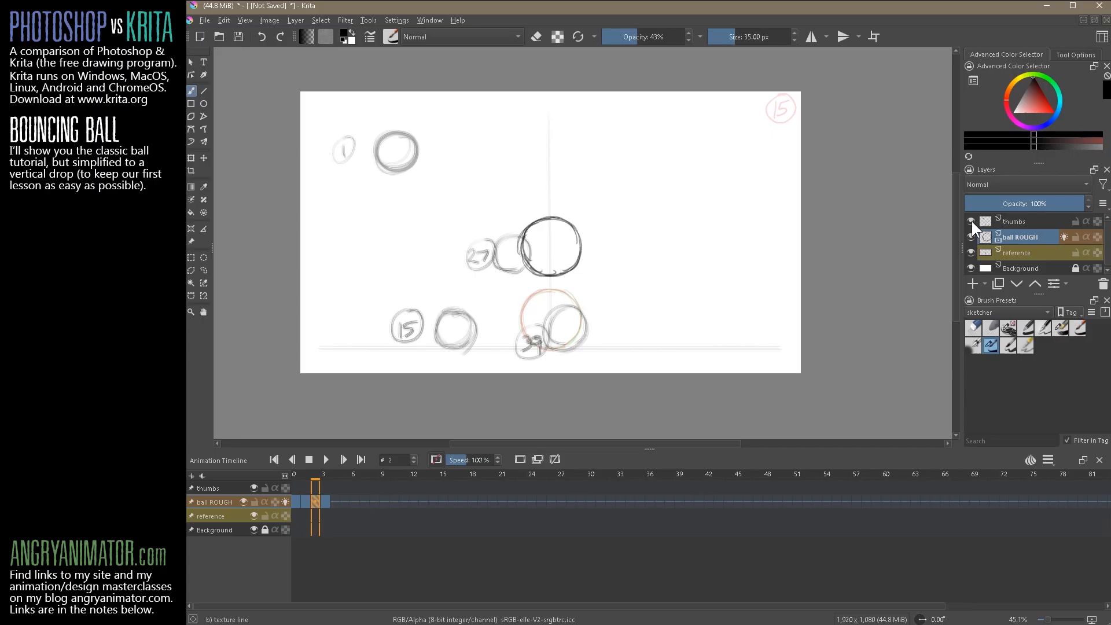
click(972, 221)
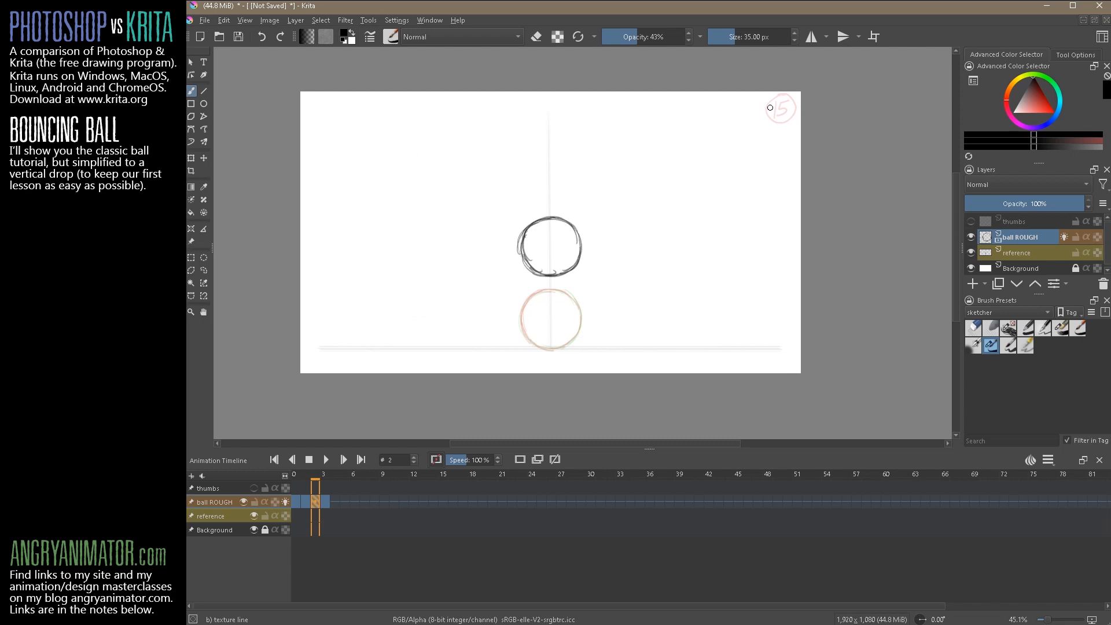
mouse_move(776, 106)
mouse_down()
mouse_move(777, 123)
mouse_move(769, 106)
mouse_up()
Go to frame 3, check the thumbs layer, and write a circled 39 in the canvas's upper-right corner.
click(325, 501)
click(972, 221)
click(973, 222)
mouse_move(766, 104)
mouse_down()
mouse_move(777, 113)
mouse_move(768, 124)
mouse_move(783, 124)
mouse_move(782, 110)
mouse_up()
drag(779, 98, 764, 107)
Step back through the ball ROUGH keyframes from frame 2 to frame 0 to review the drawings.
click(312, 502)
click(305, 503)
click(297, 501)
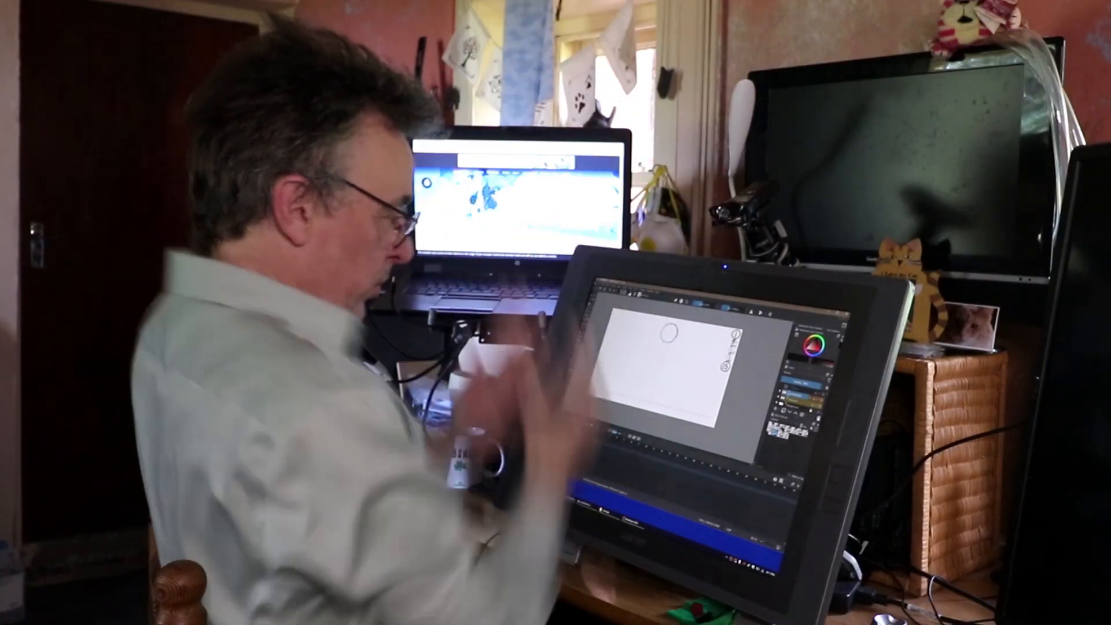
click(575, 438)
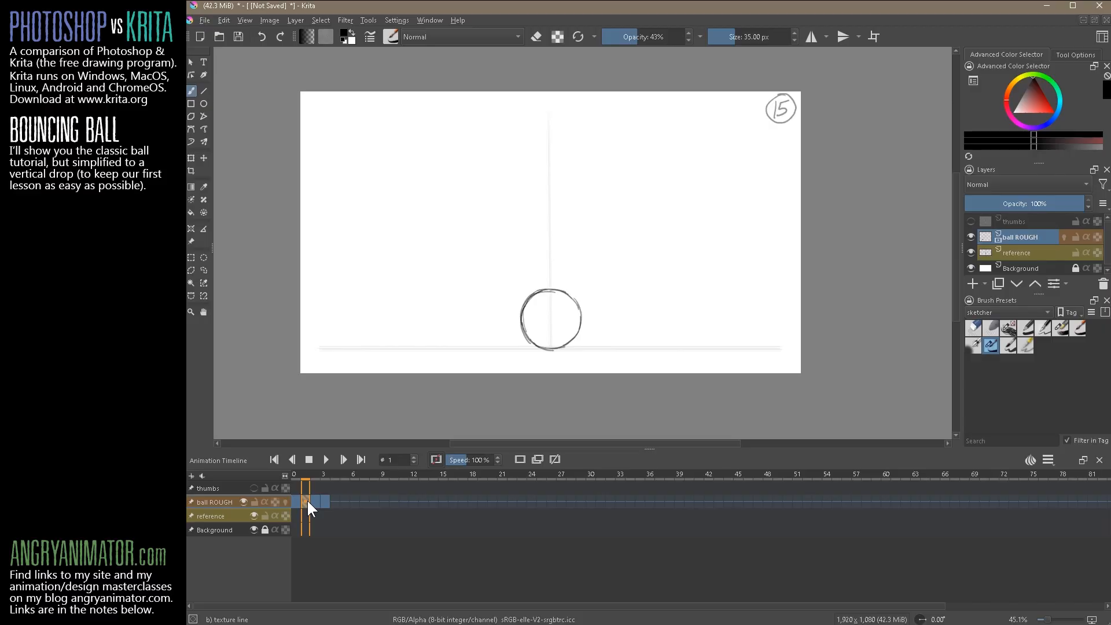
On frame 1, draw a timing chart from the circled 15 down to a circled 27, with ticks labelled 17, 19 and 21.
mouse_move(771, 123)
mouse_down()
mouse_move(791, 122)
mouse_move(780, 187)
mouse_up()
drag(772, 188, 789, 186)
click(313, 503)
click(304, 501)
drag(771, 201, 779, 194)
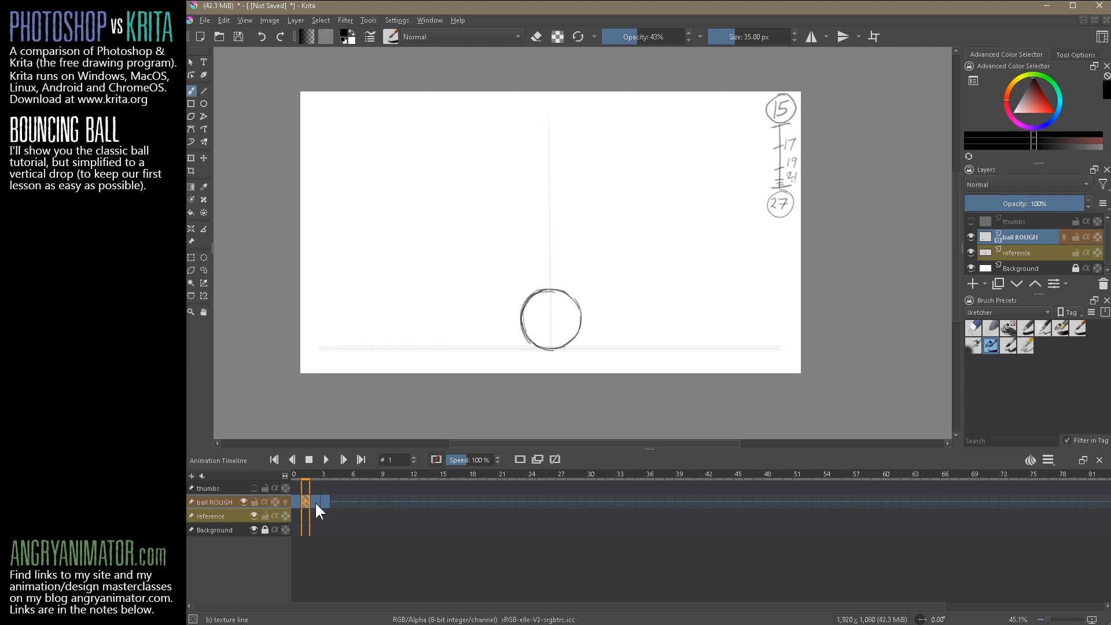
Step forward through frames 0 to 3 of ball ROUGH to review the key drawings.
click(295, 500)
click(307, 502)
click(315, 502)
click(325, 502)
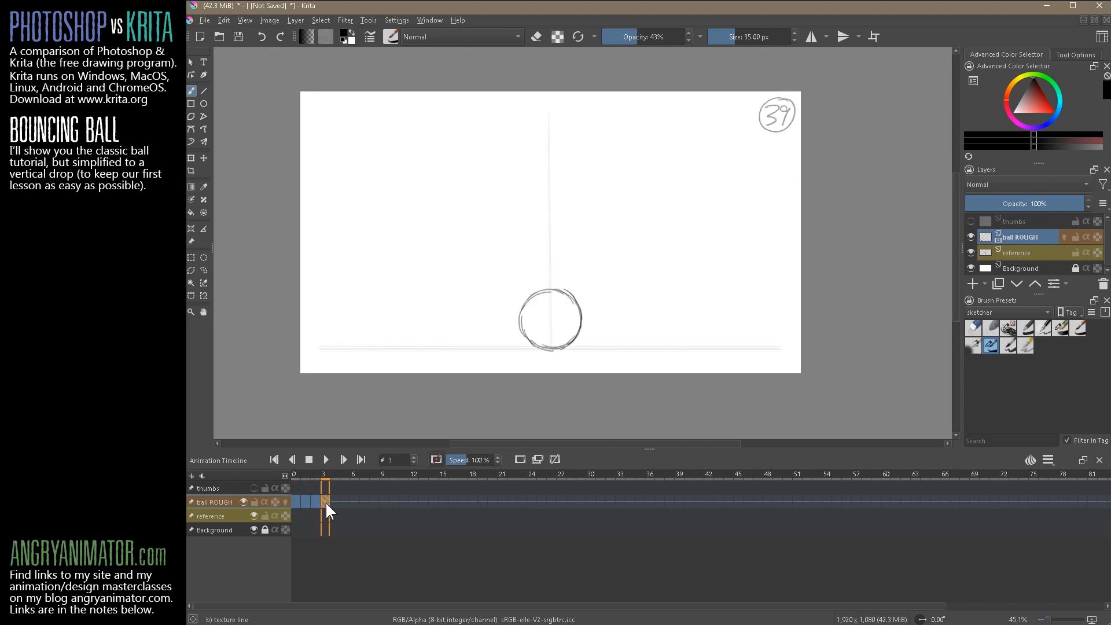
On frame 2 of ball ROUGH, draw a timing chart from the circled 27 down to a circled 39, spacing the inbetween ticks closer towards 27.
click(315, 502)
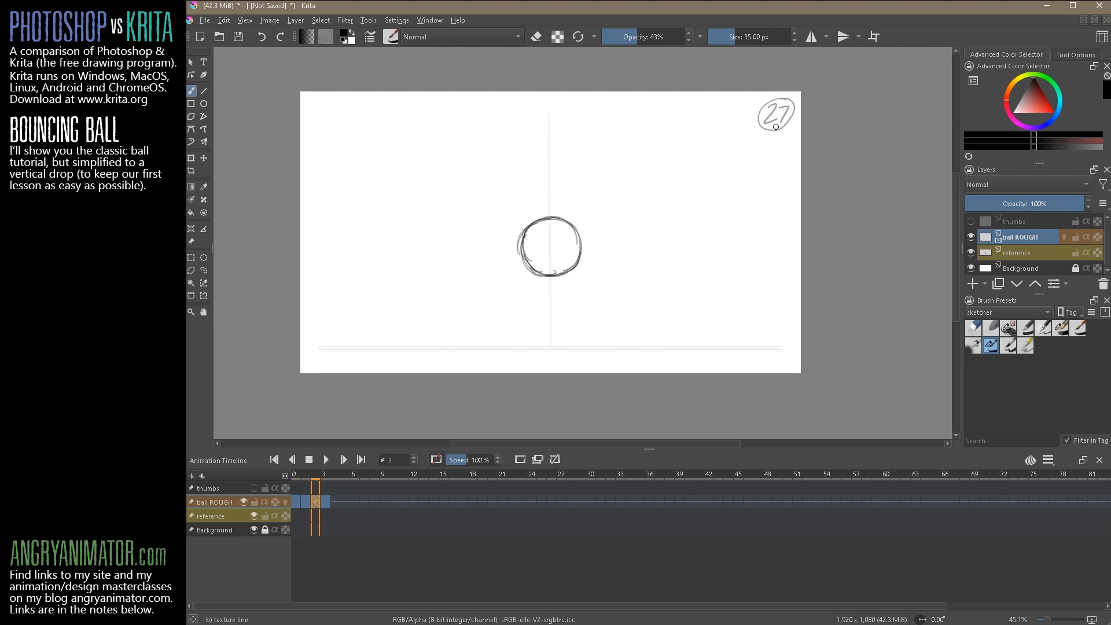
mouse_move(767, 132)
mouse_down()
mouse_move(788, 132)
mouse_move(776, 218)
mouse_move(789, 217)
mouse_up()
click(323, 503)
click(316, 502)
mouse_move(768, 228)
mouse_down()
mouse_move(779, 245)
mouse_move(790, 220)
mouse_up()
drag(772, 156, 777, 157)
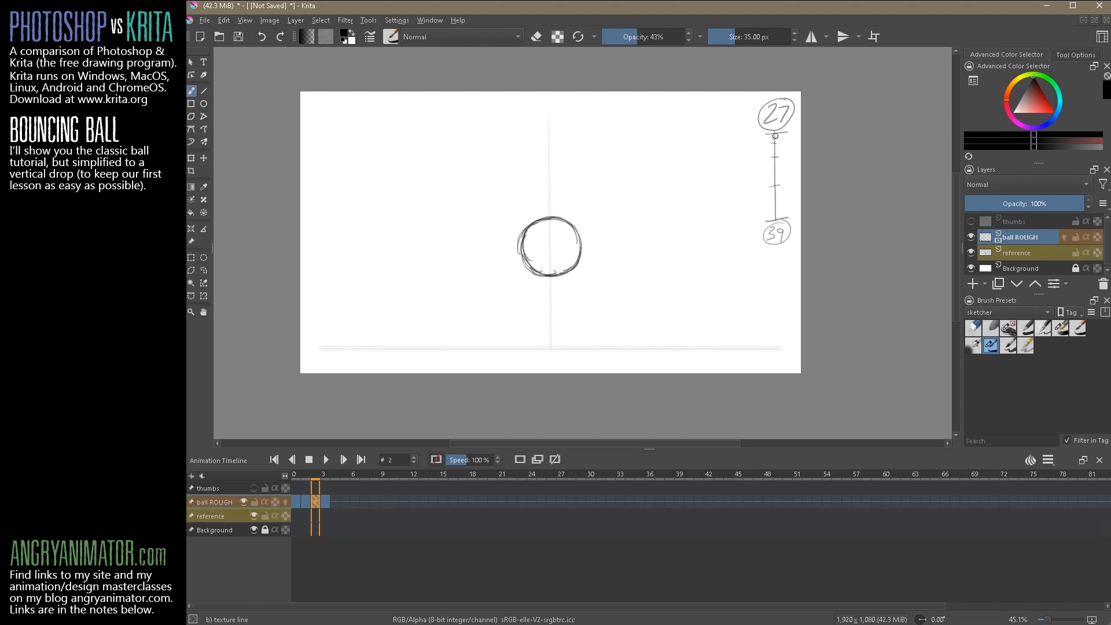
mouse_move(783, 180)
mouse_down()
mouse_move(784, 191)
mouse_move(793, 185)
mouse_move(792, 146)
mouse_up()
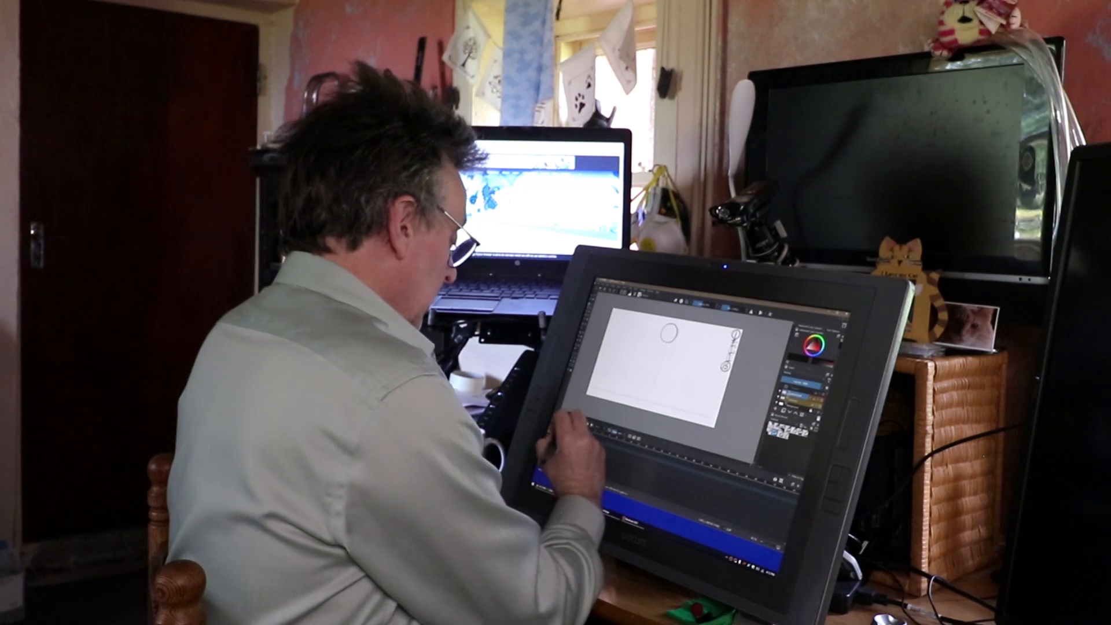
click(560, 441)
click(557, 433)
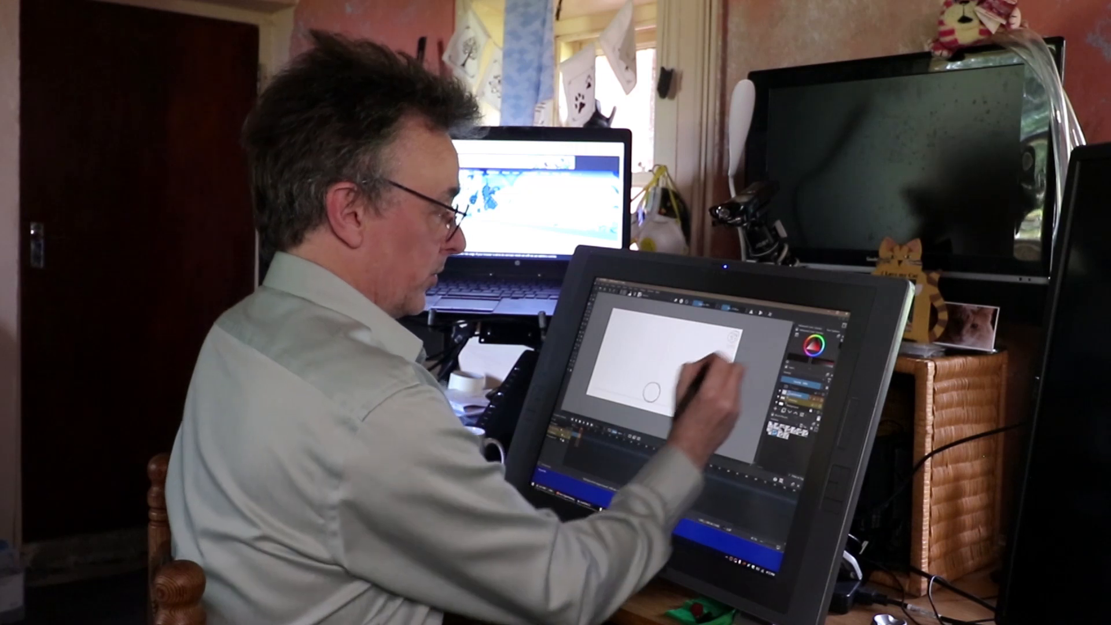
click(553, 458)
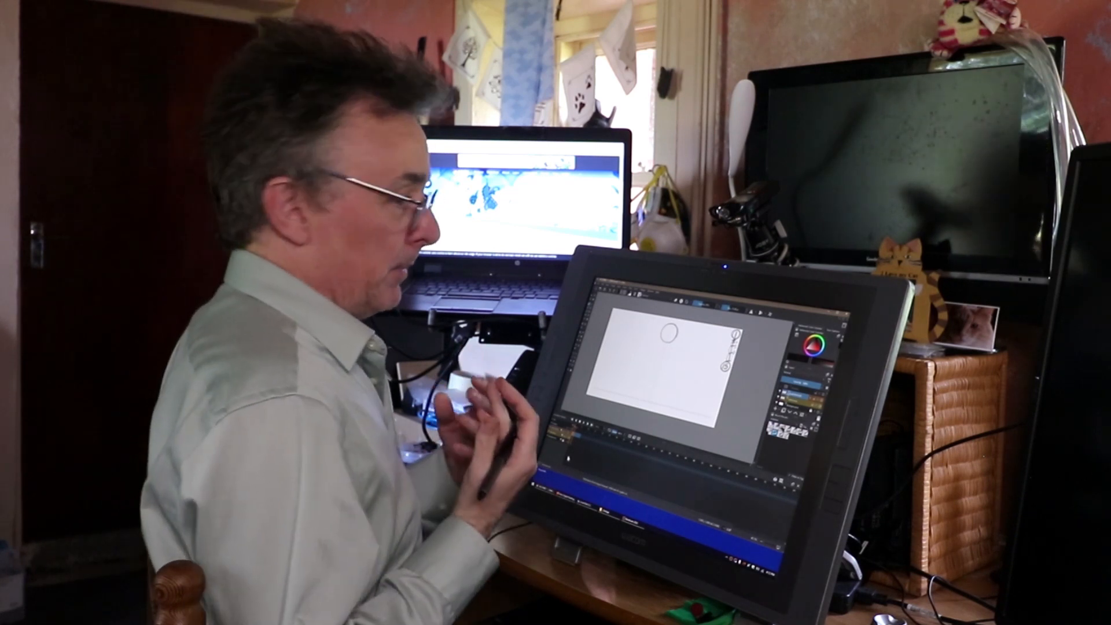
click(608, 433)
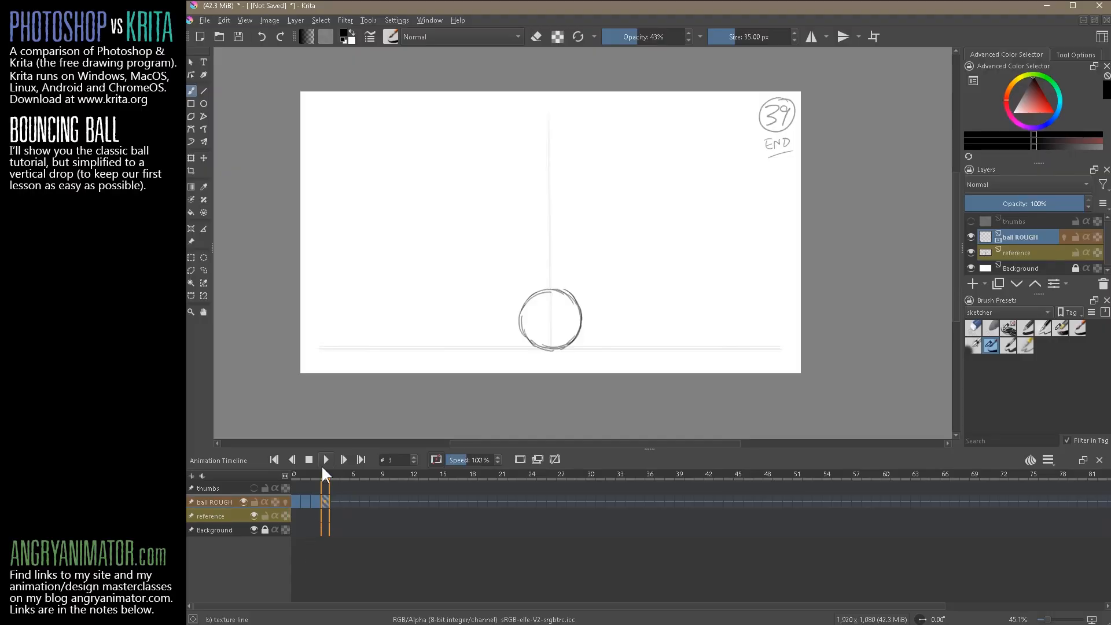
Go back and forth through the ball ROUGH keyframes to check the order of the numbered key drawings.
drag(328, 504, 316, 504)
click(316, 505)
click(305, 504)
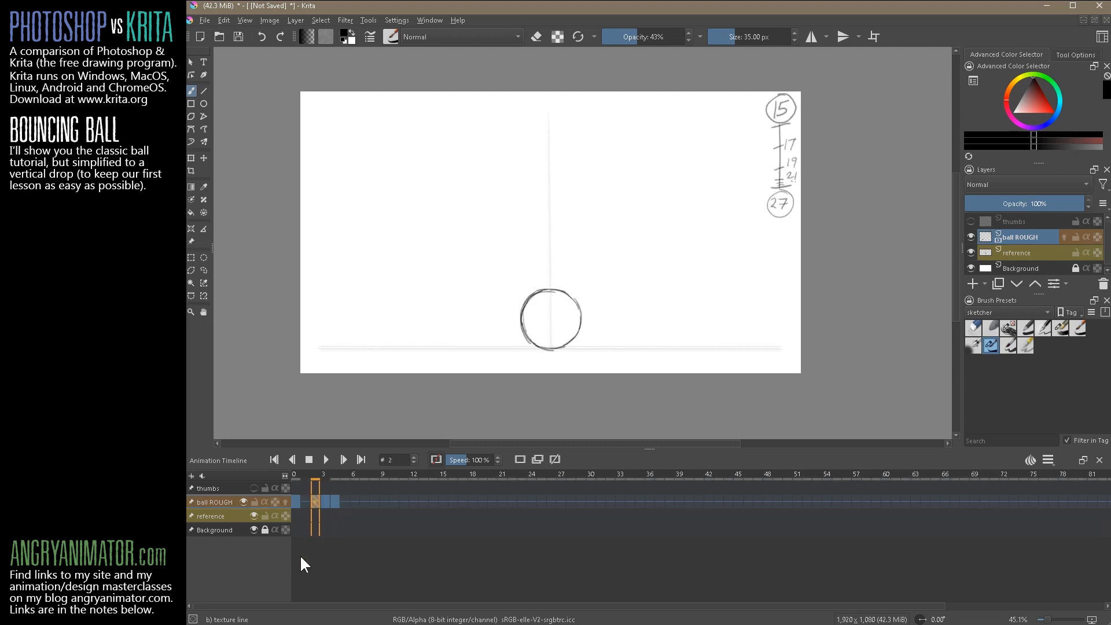
key(Right)
key(Right)
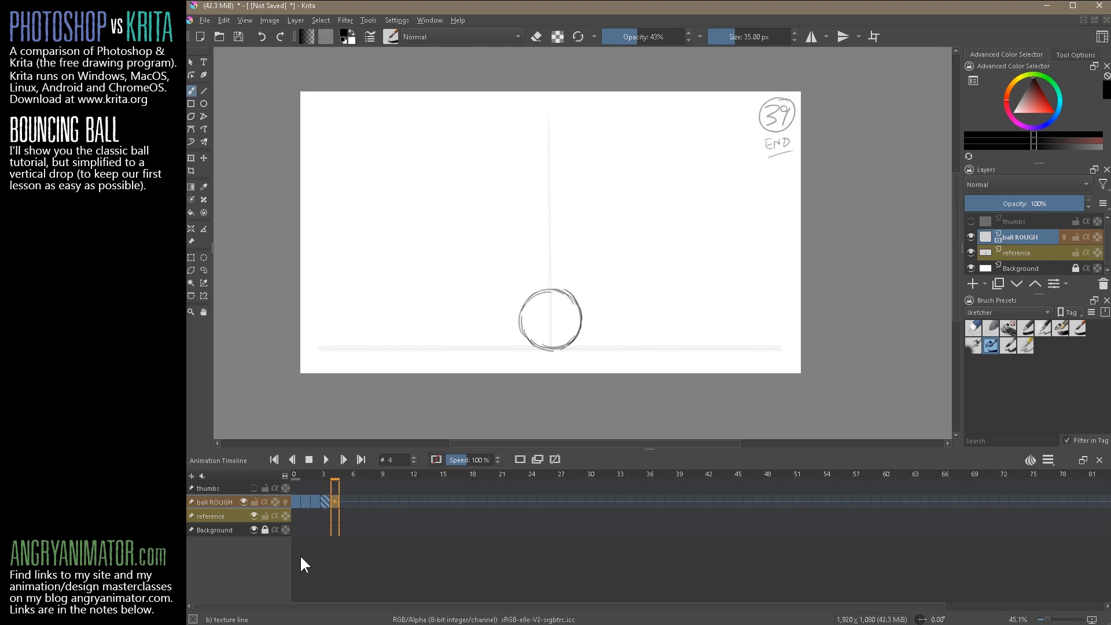
click(305, 501)
click(316, 503)
click(326, 503)
click(306, 503)
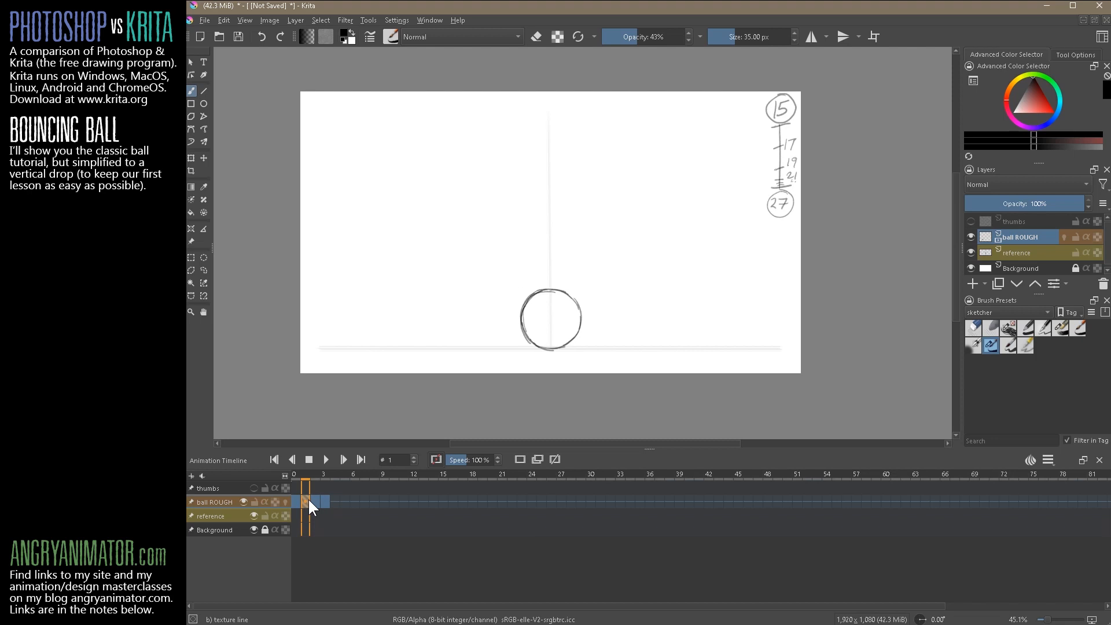
Insert two hold frames after the first key drawing at frame 0 of ball ROUGH.
click(297, 502)
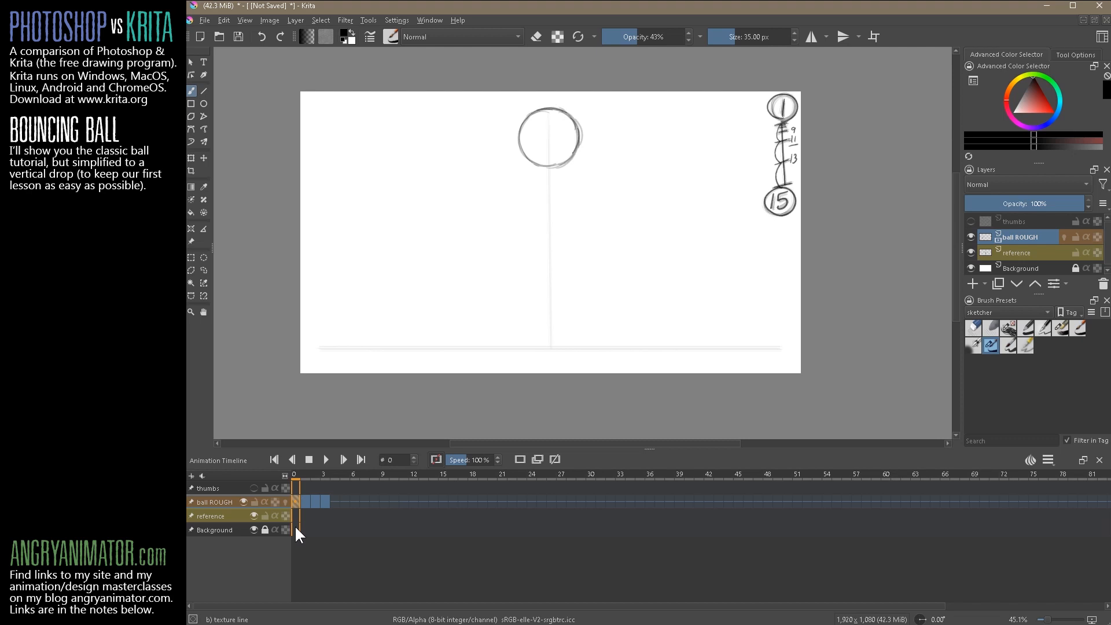
right_click(298, 502)
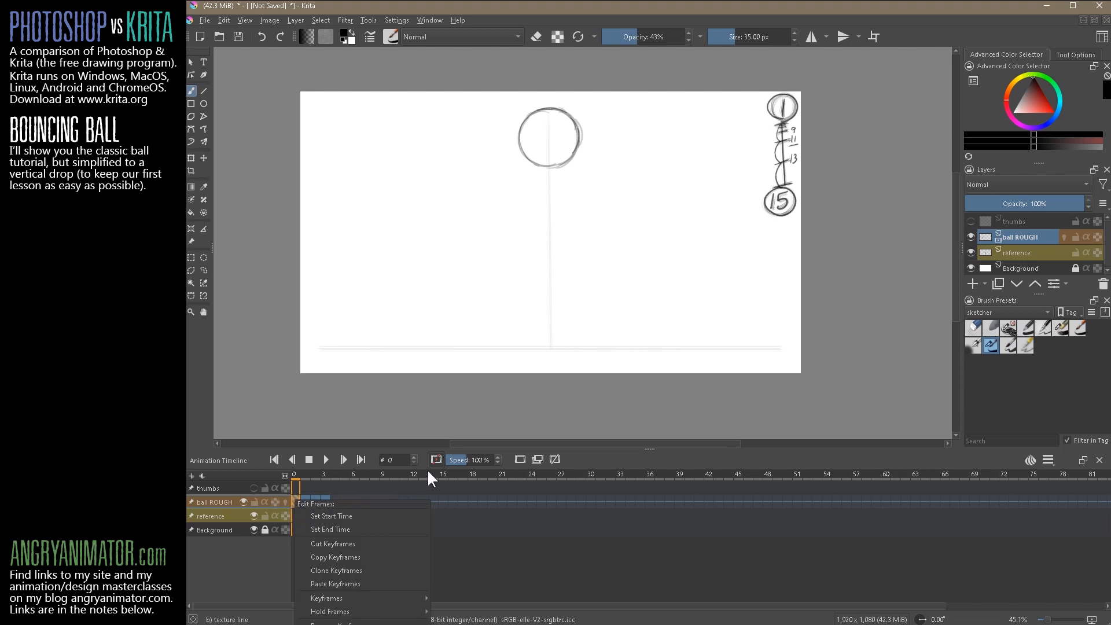
mouse_move(389, 612)
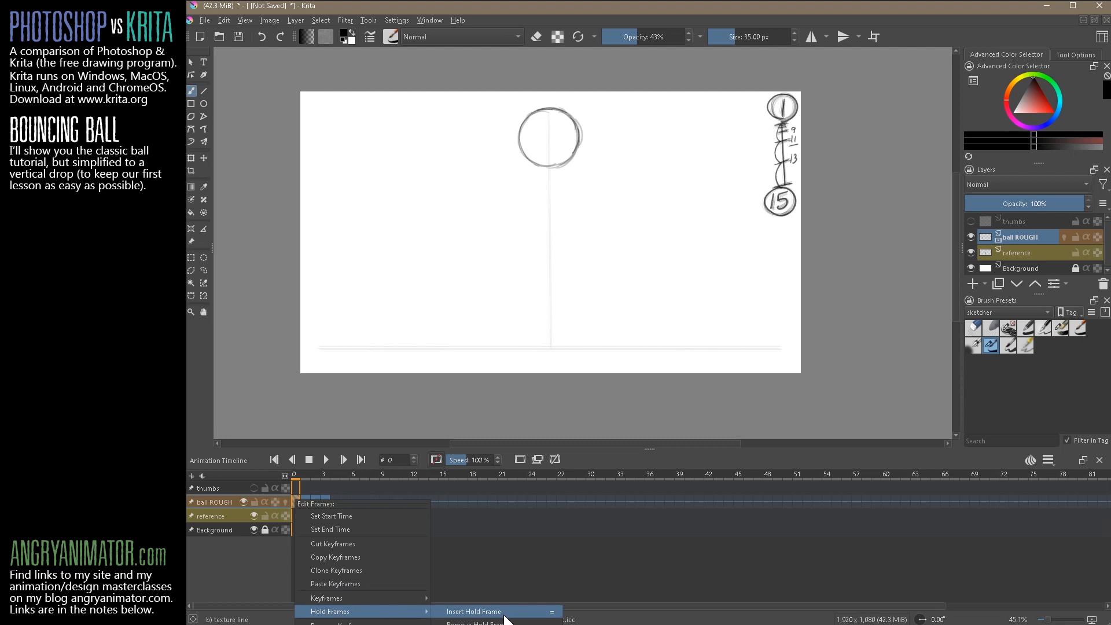
click(502, 614)
right_click(298, 501)
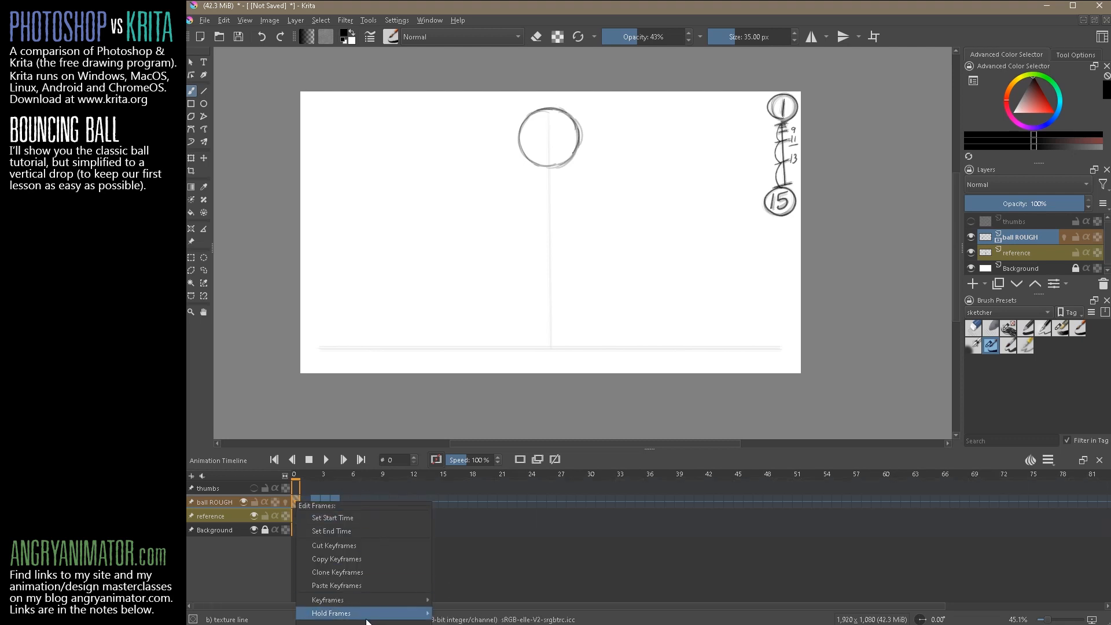
mouse_move(371, 615)
click(487, 614)
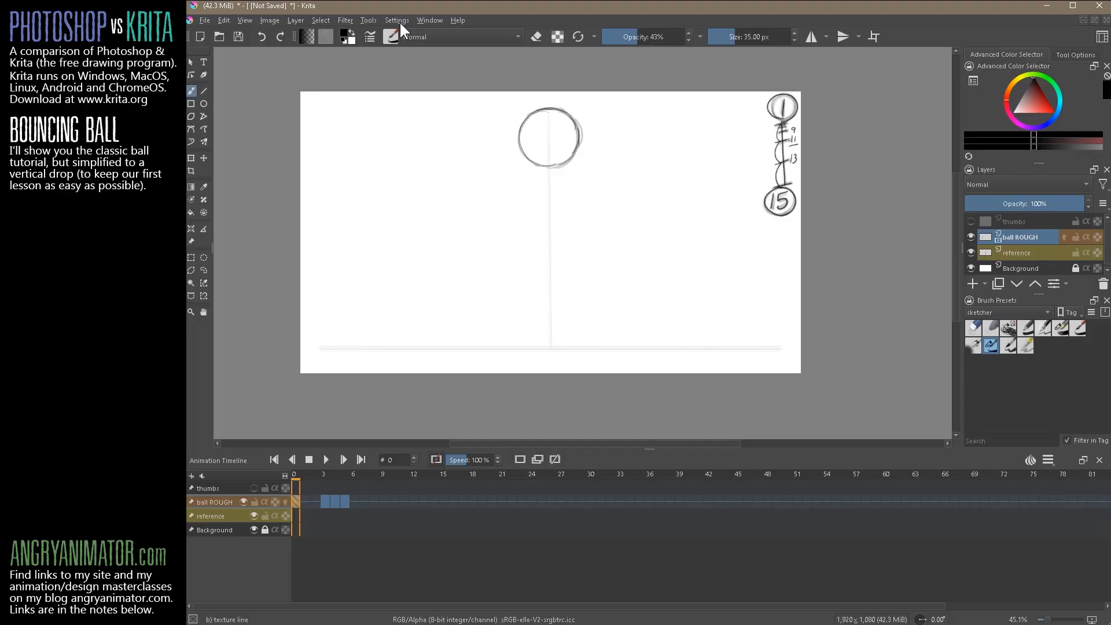
Look up the shortcuts assigned to the animation actions Insert Hold Frame and Remove Hold Frame in Krita's configuration, leaving the settings as they are.
click(402, 19)
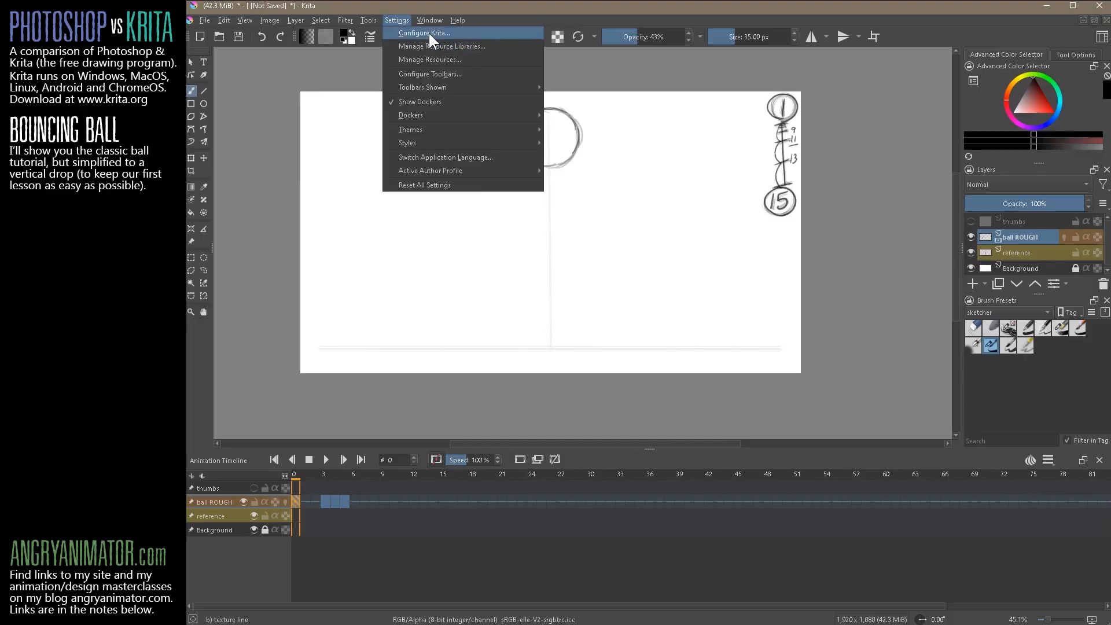
click(431, 31)
click(478, 195)
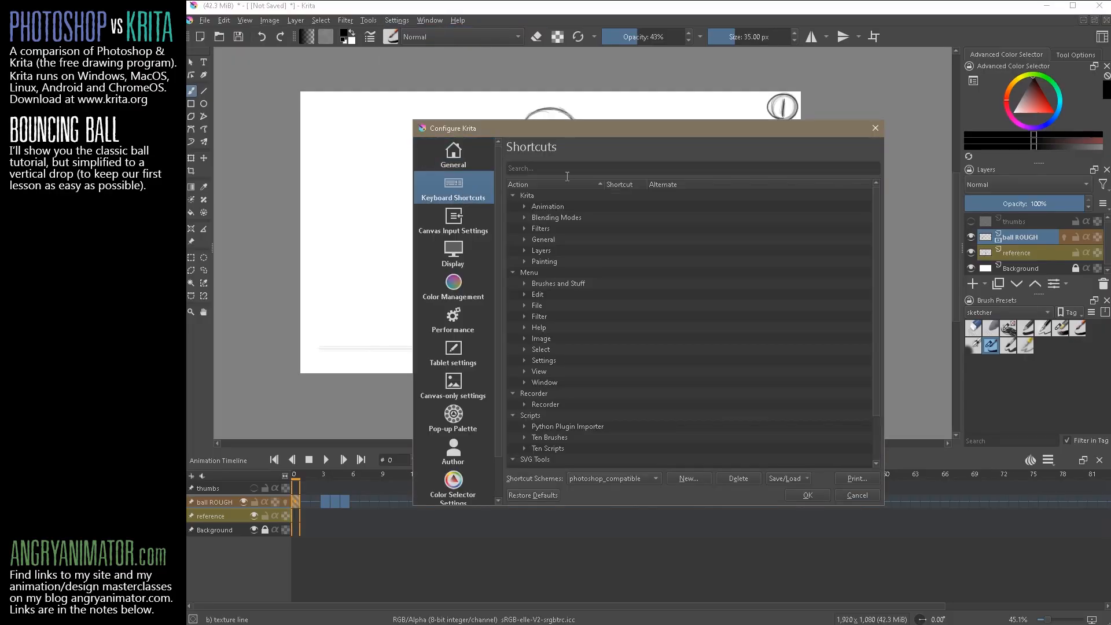
double_click(548, 206)
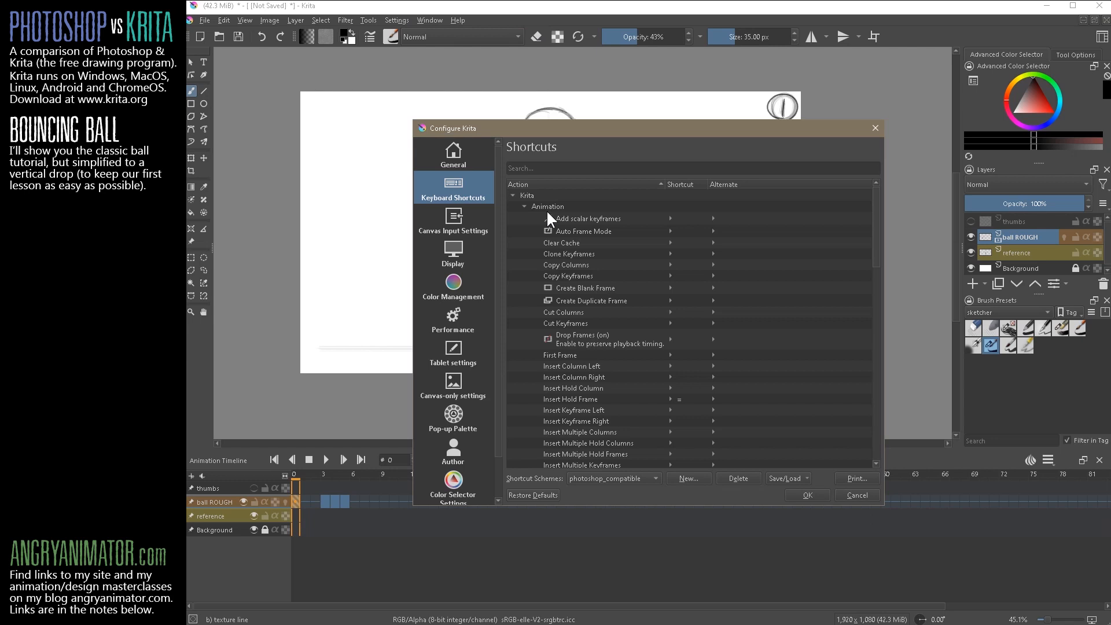
click(639, 400)
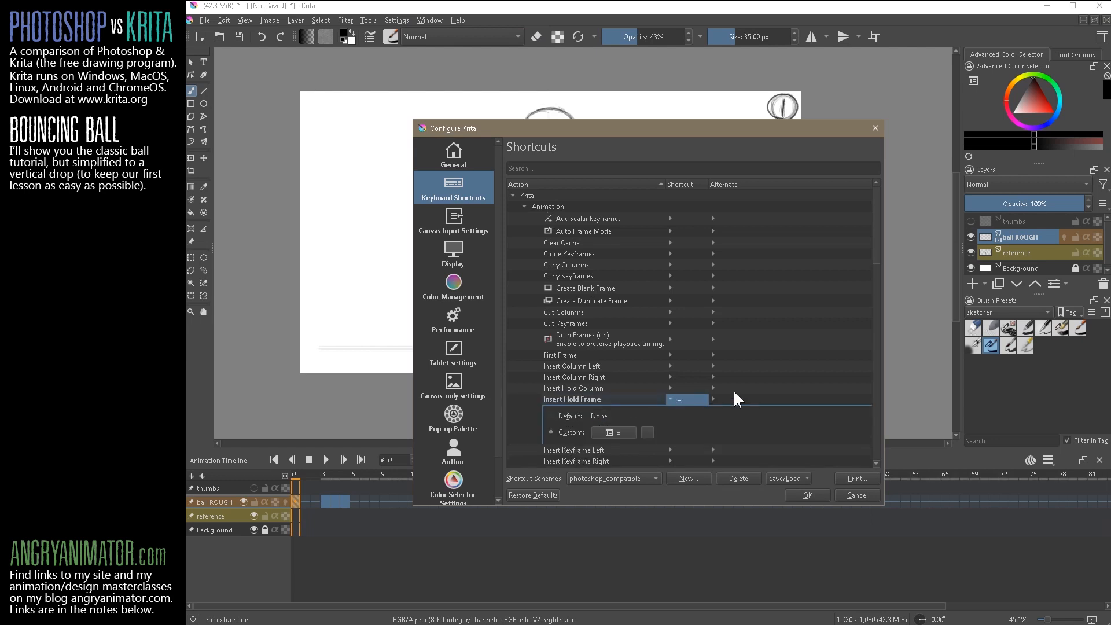
drag(878, 256, 877, 352)
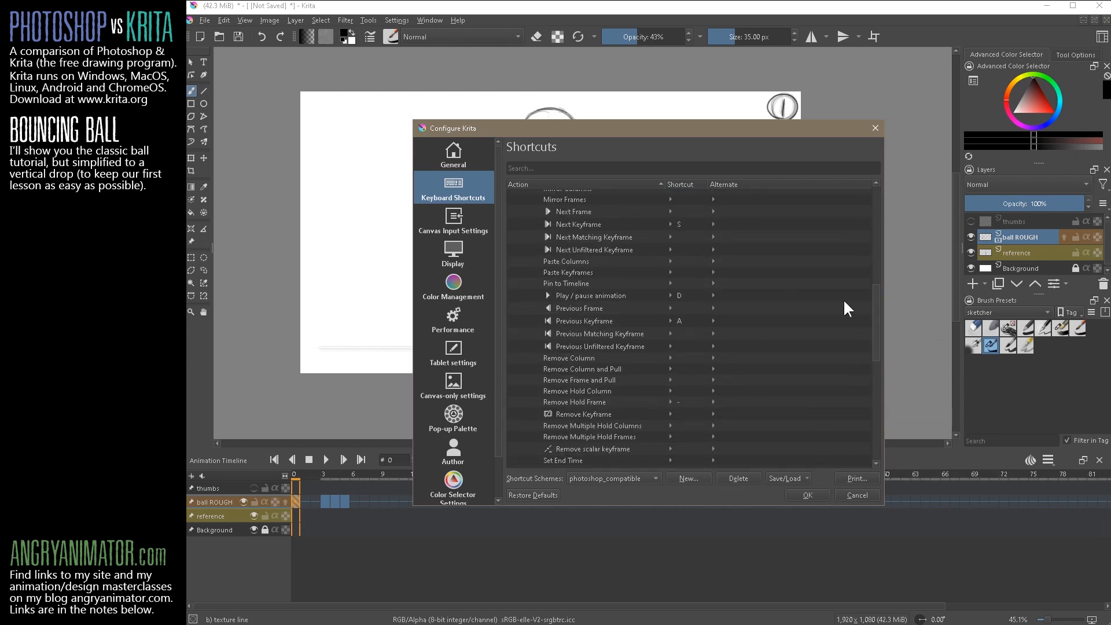
drag(877, 310, 875, 342)
click(603, 305)
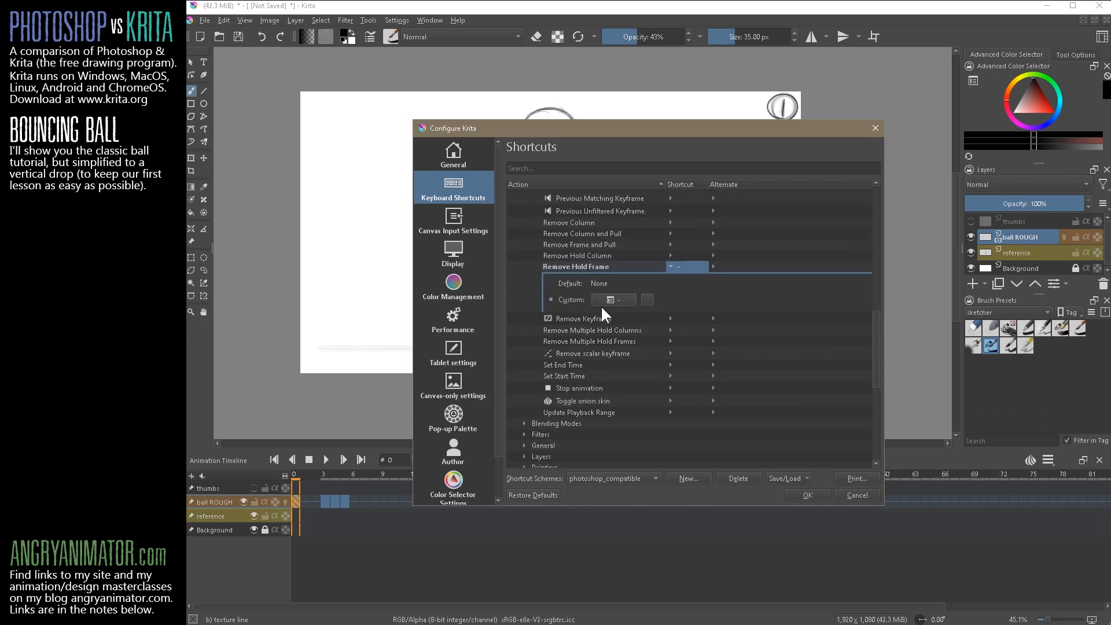
click(875, 127)
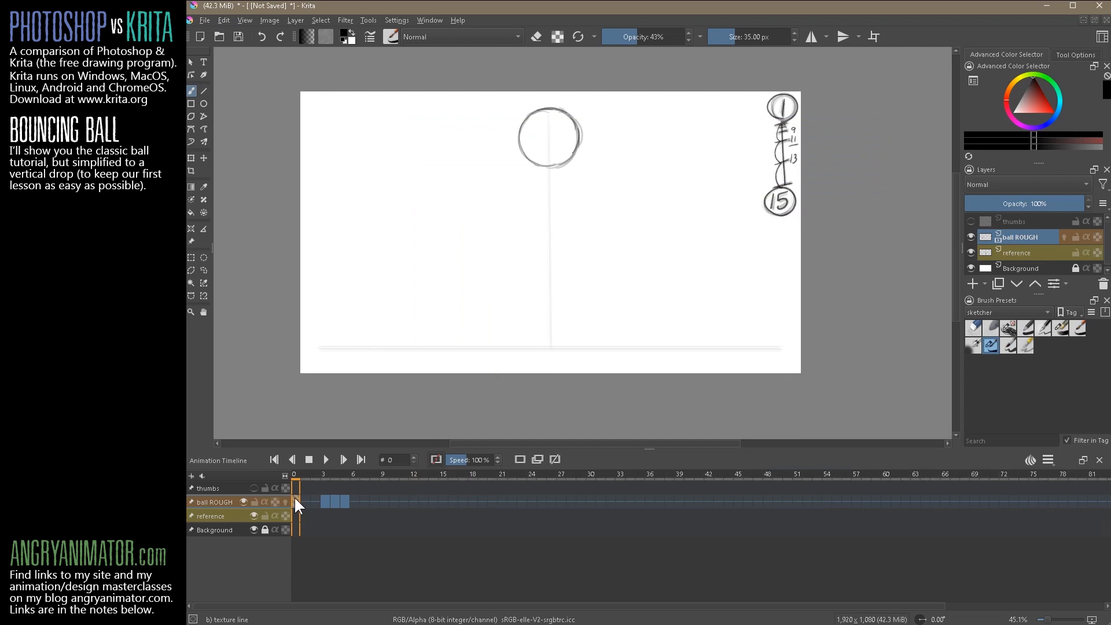
Lengthen the first key's hold by several frames, and trim it back until only frame 1 is held.
key(F5)
key(F5)
key(F5)
key(F5)
key(F5)
key(F5)
key(F5)
key(shift+F5)
key(shift+F5)
key(shift+F5)
key(shift+F5)
key(shift+F5)
key(shift+F5)
key(shift+F5)
key(shift+F5)
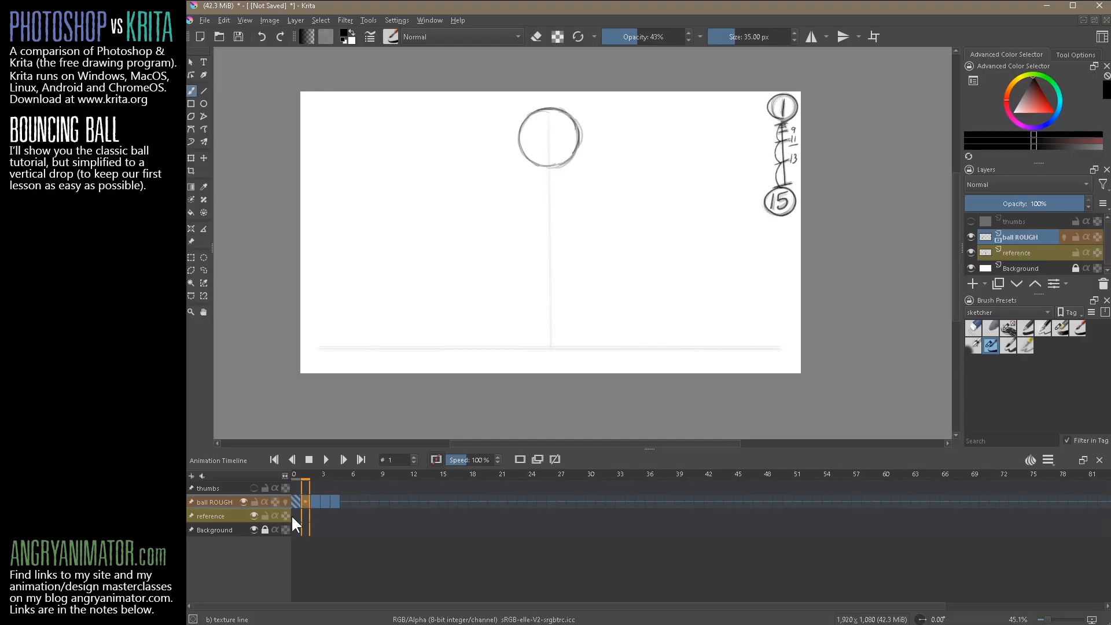
Turn on onion skinning for ball ROUGH with its settings displayed, and set the animation's clip end to 50.
click(285, 502)
click(1031, 460)
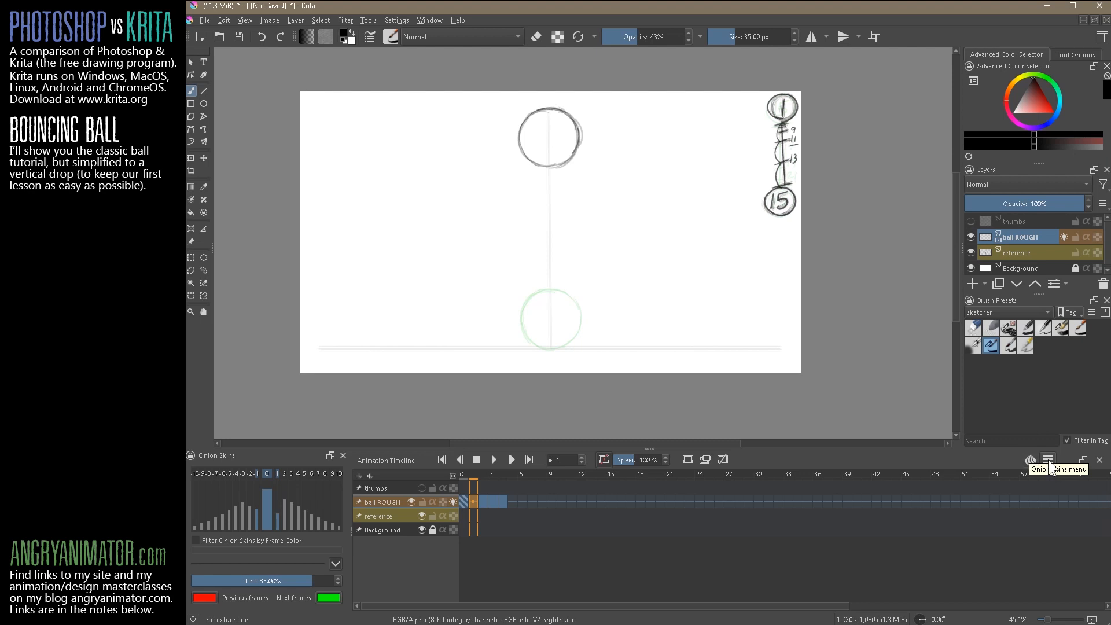
click(1049, 460)
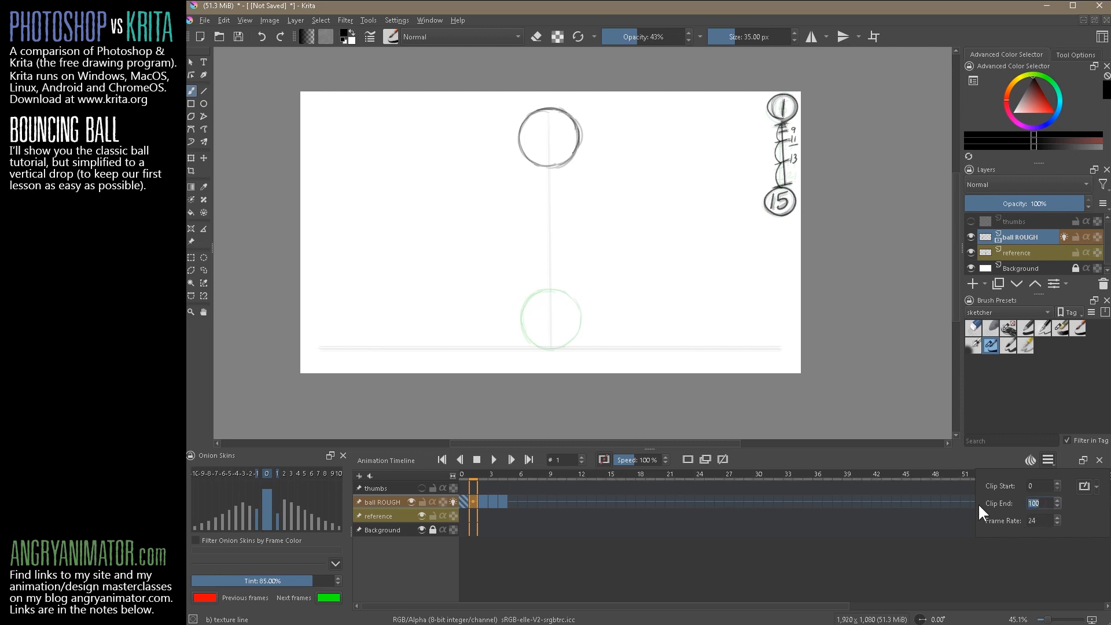
text(50)
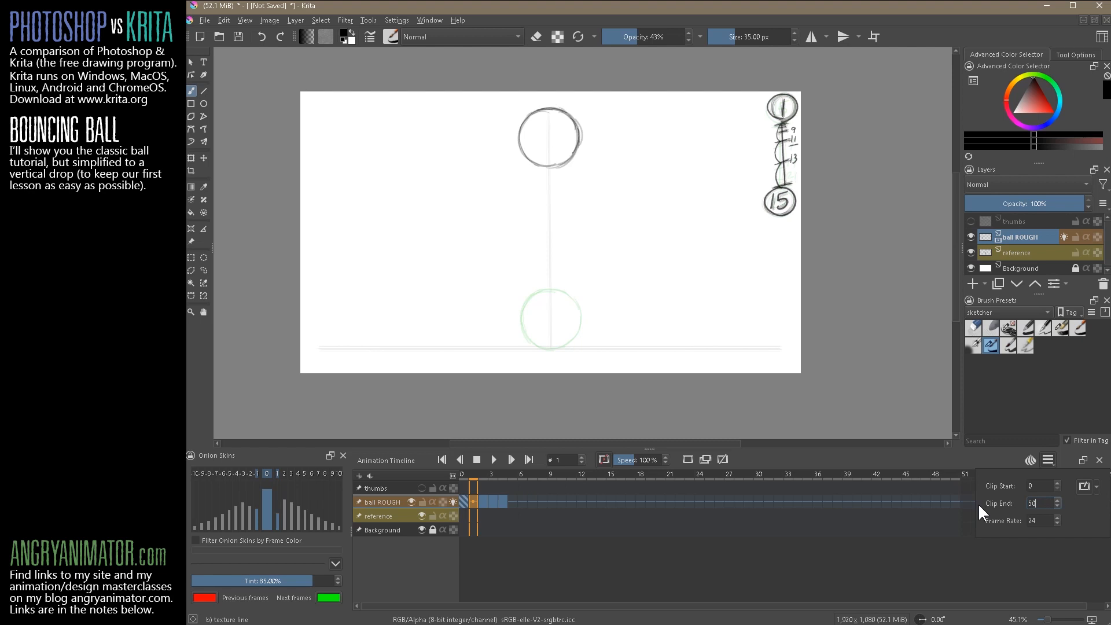
click(870, 573)
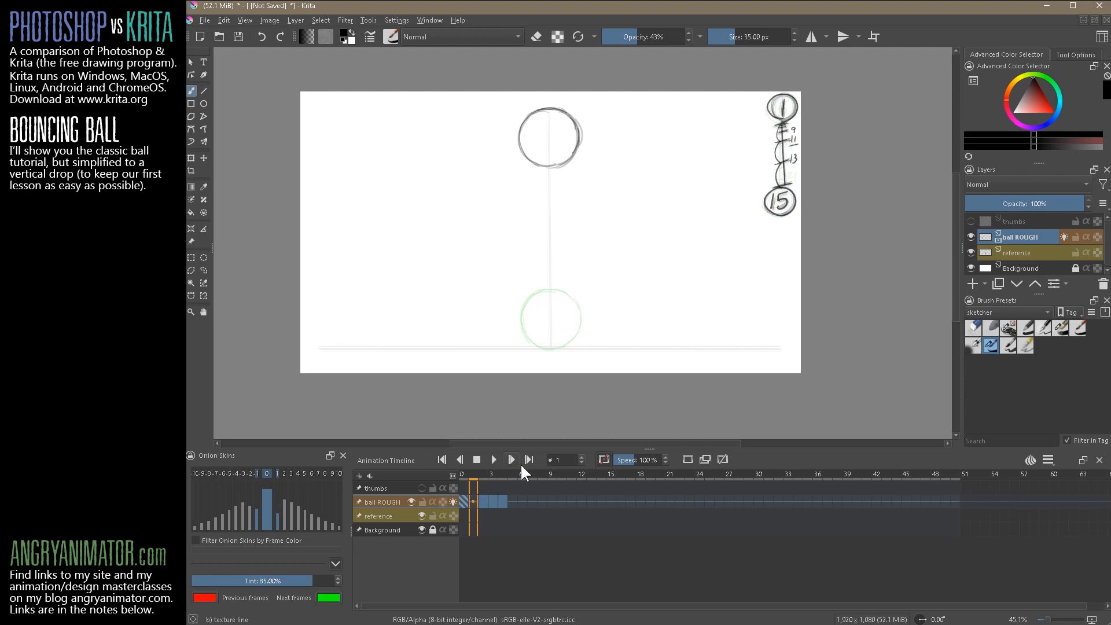
Create a blank frame at frame 1 of ball ROUGH and write an underlined 11 in the canvas's upper-right corner.
click(688, 459)
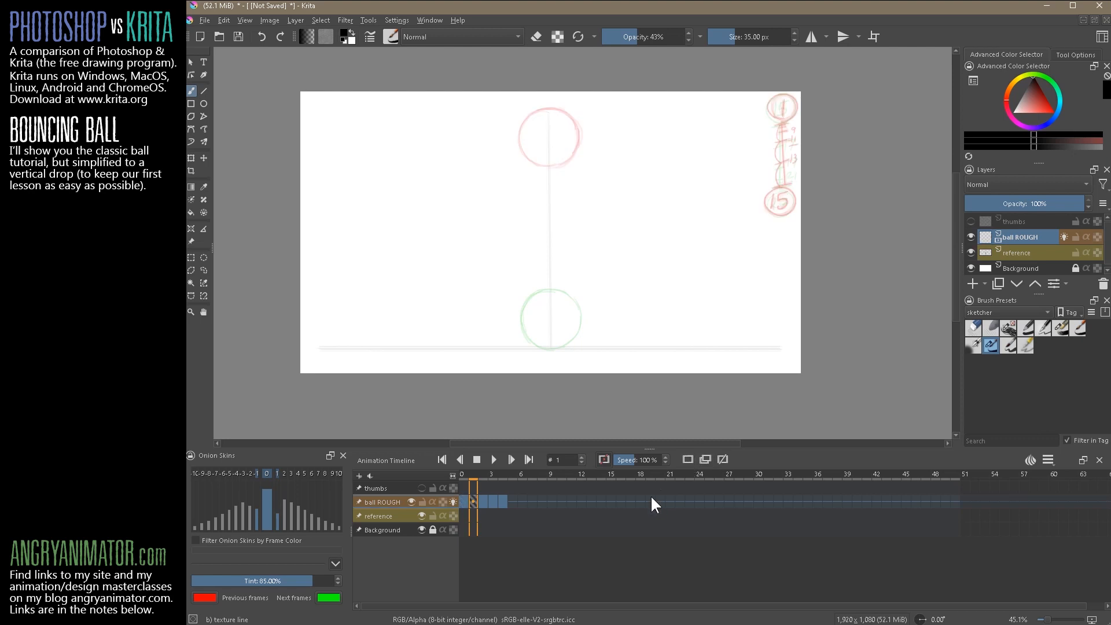
mouse_move(779, 102)
mouse_down()
mouse_move(777, 119)
mouse_move(797, 121)
mouse_up()
mouse_move(535, 173)
mouse_down()
mouse_move(523, 201)
mouse_move(540, 171)
mouse_move(532, 176)
mouse_move(572, 188)
mouse_move(566, 171)
mouse_move(574, 178)
mouse_move(529, 205)
mouse_move(549, 222)
mouse_move(525, 211)
mouse_move(549, 220)
mouse_move(582, 204)
mouse_up()
drag(583, 199, 559, 225)
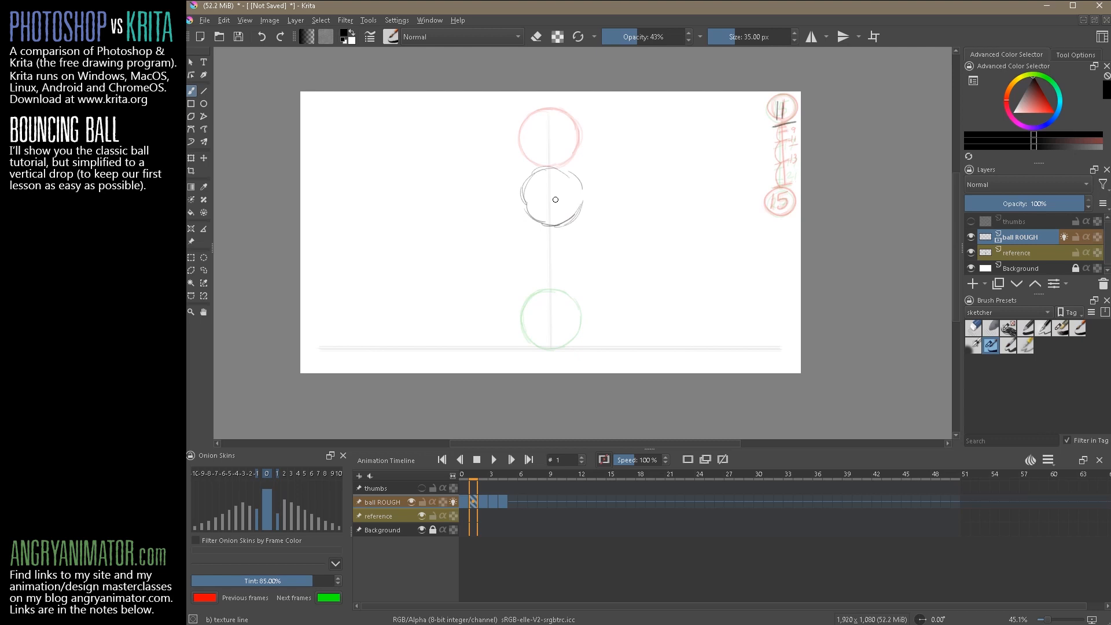
key(ctrl+z)
key(ctrl+z)
key(ctrl+z)
key(ctrl+z)
key(ctrl+z)
key(ctrl+z)
key(ctrl+z)
Trace the first ball from its onion skin, lasso the tracing, move it straight down about one ball height, and deselect it.
drag(524, 124, 520, 154)
mouse_move(579, 124)
mouse_down()
mouse_move(522, 147)
mouse_move(547, 165)
mouse_move(531, 163)
mouse_move(569, 163)
mouse_up()
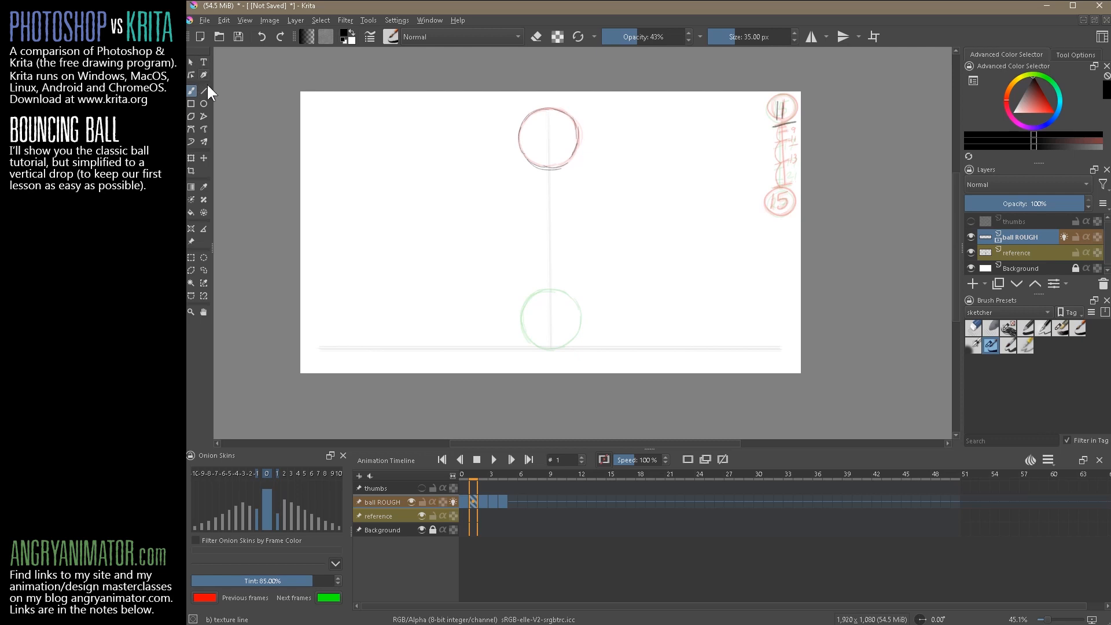
key(l)
mouse_move(552, 99)
mouse_down()
mouse_move(524, 188)
mouse_move(585, 96)
mouse_up()
click(203, 158)
drag(578, 152, 579, 210)
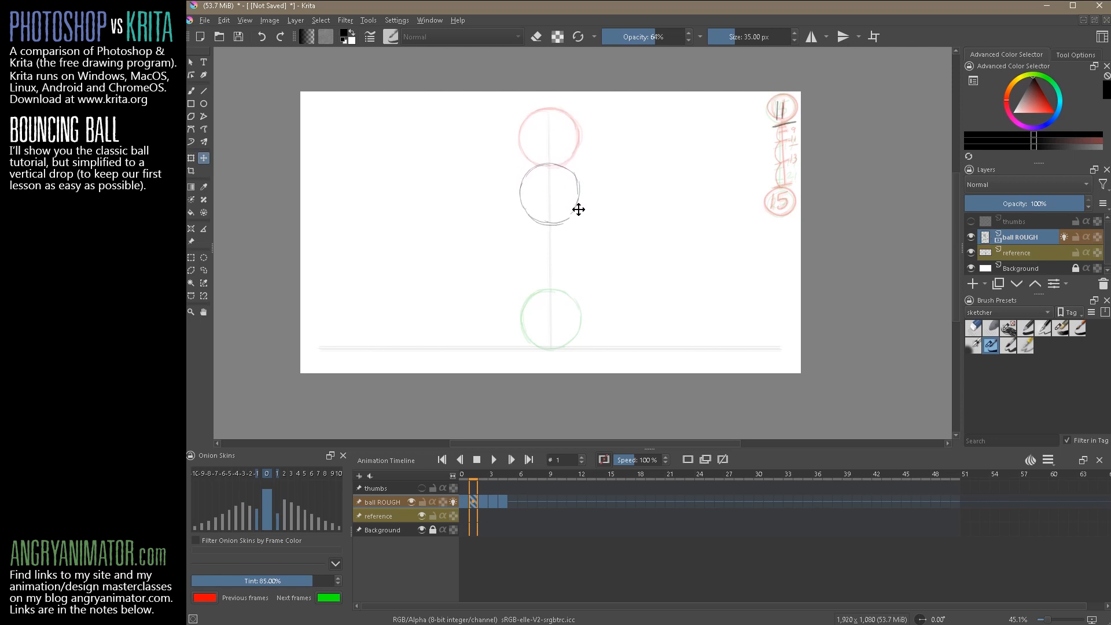
key(ctrl+shift+a)
Go over the moved ball's outline on frame 1 with the brush to clean up and darken its edges.
key(l)
drag(578, 197, 579, 202)
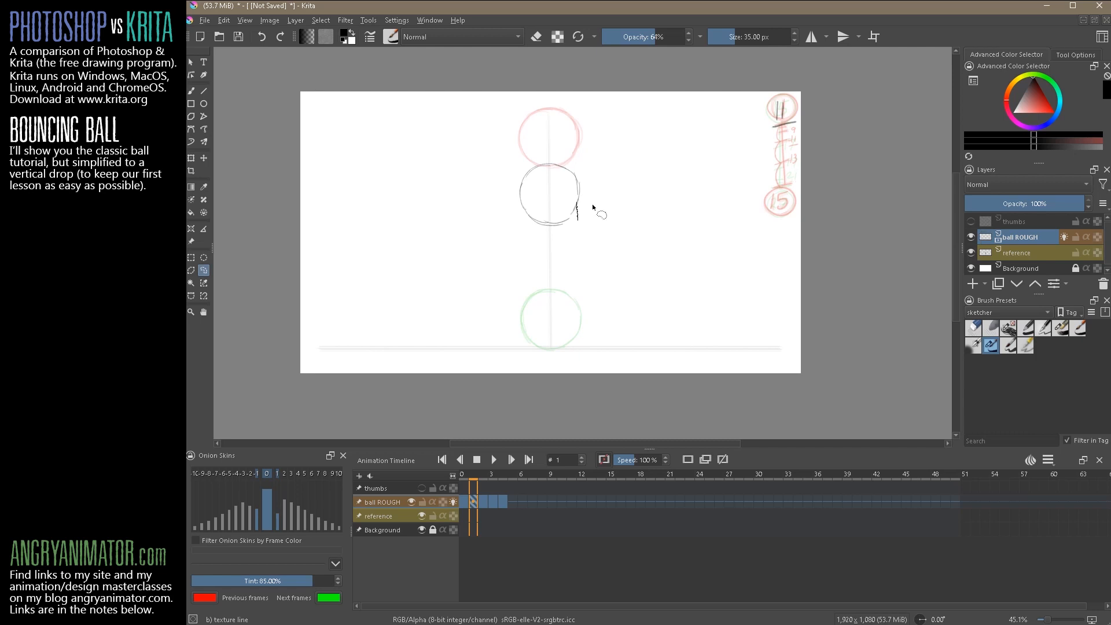
key(b)
drag(581, 201, 563, 223)
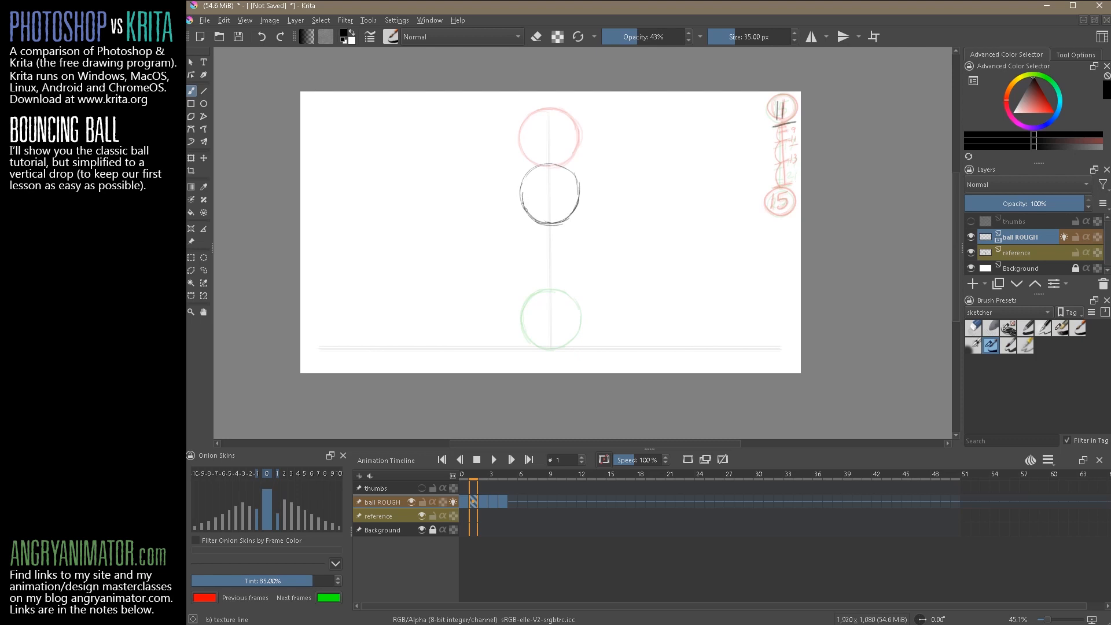
mouse_move(524, 180)
mouse_down()
mouse_move(547, 164)
mouse_move(567, 166)
mouse_move(577, 201)
mouse_up()
Flip between frame 1 and its neighbouring keys on ball ROUGH to check the new inbetween's position.
key(Left)
key(Right)
key(Right)
key(Left)
key(Left)
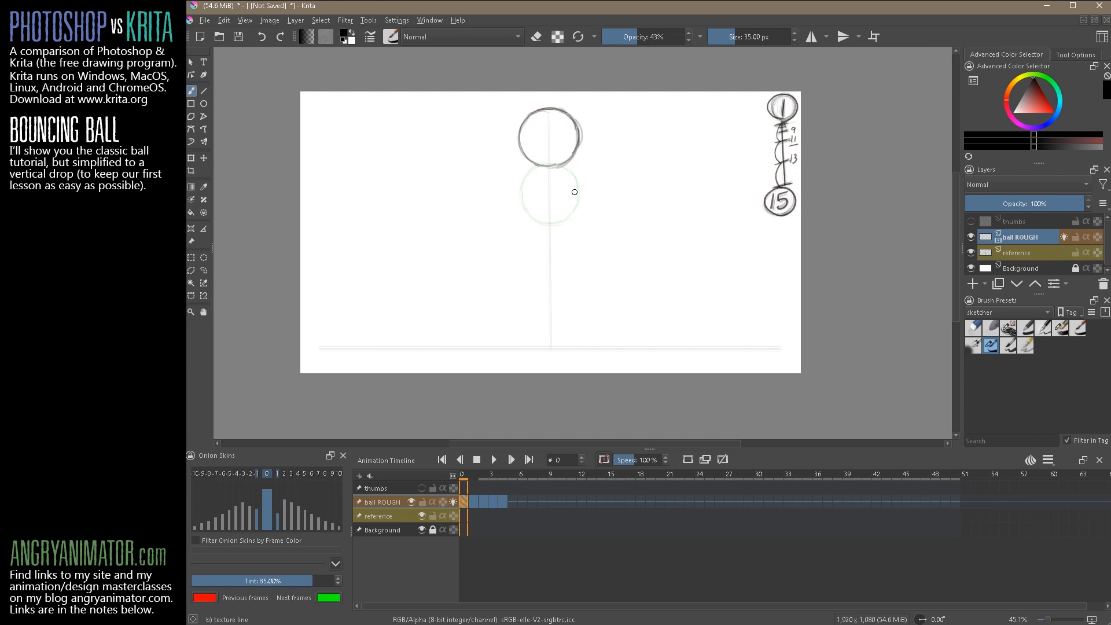
key(space)
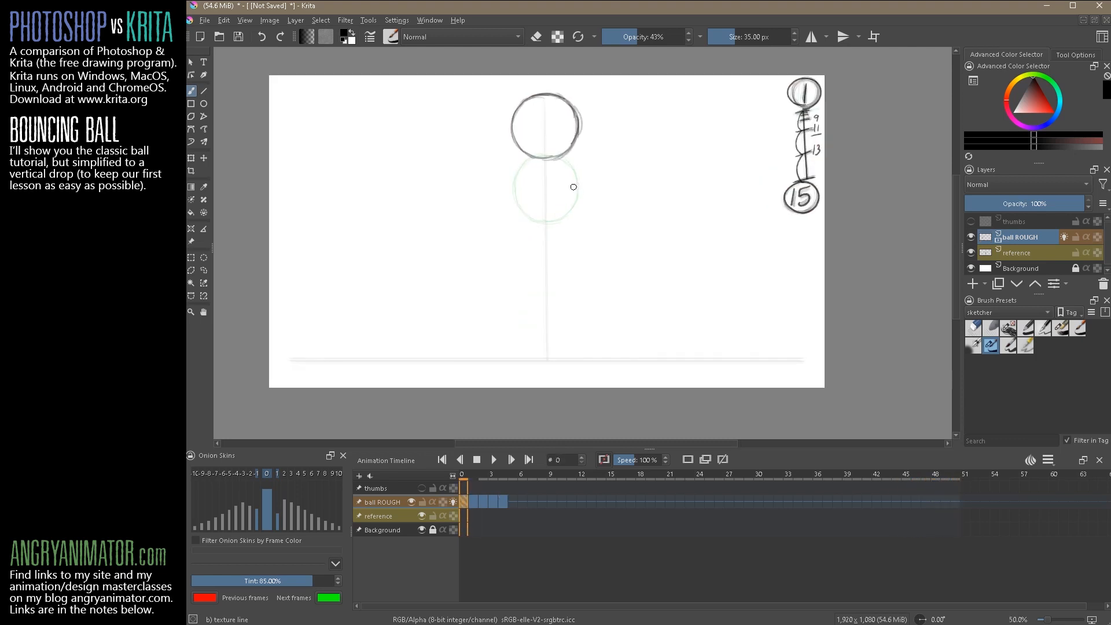
scroll(575, 193, up, 2)
scroll(577, 205, down, 2)
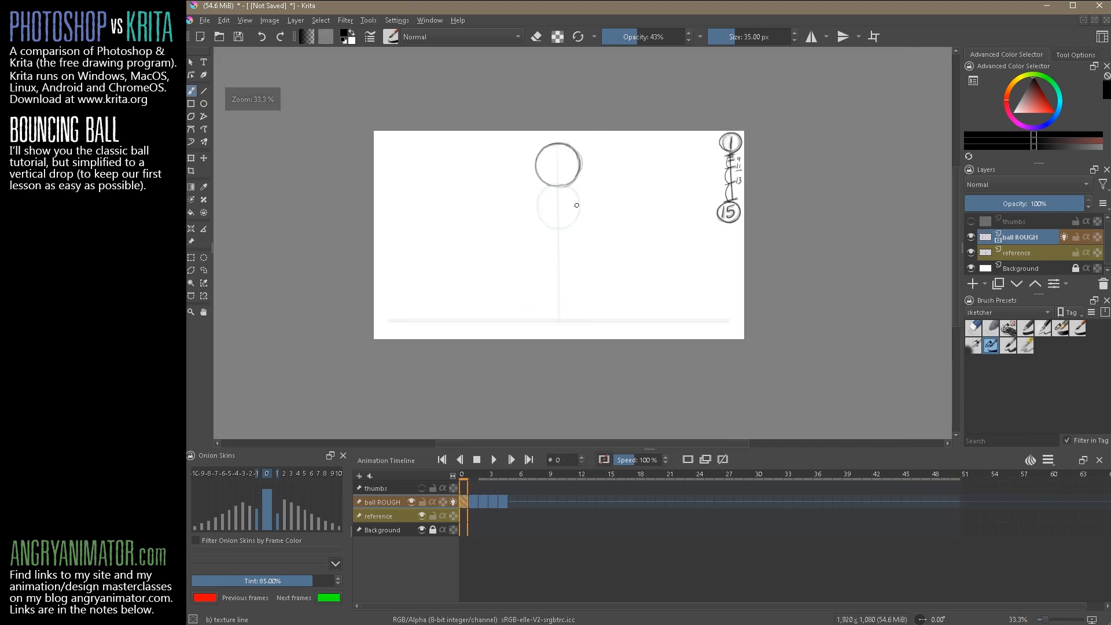
Try spreading the ball ROUGH keys apart to frames 0, 5, 9, 10 and 11, and flip through the spaced drawings frame by frame.
drag(462, 503, 519, 491)
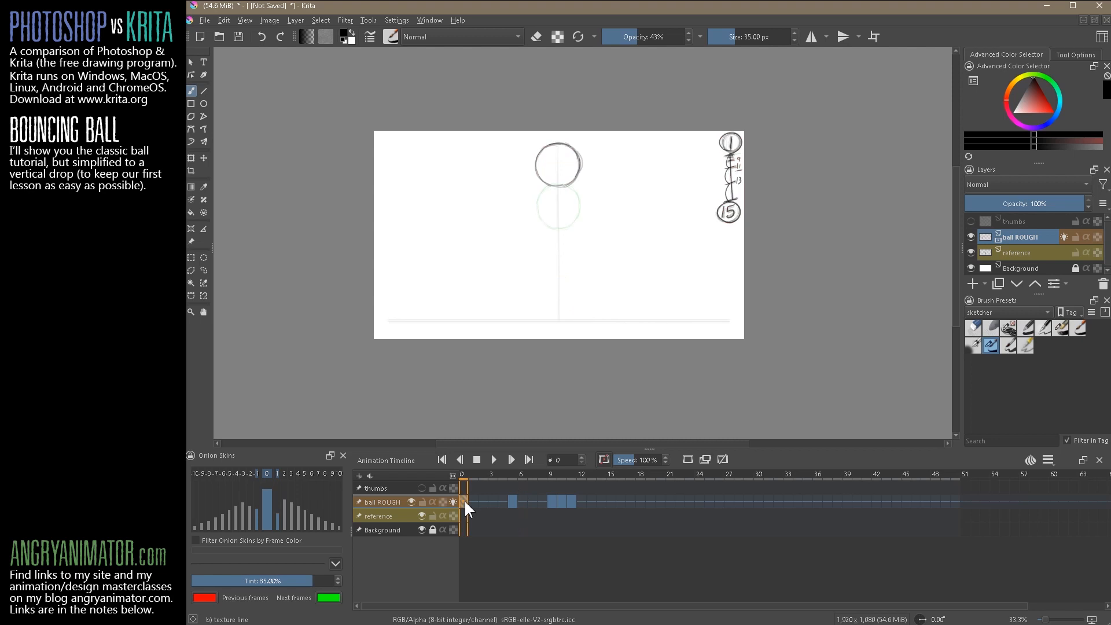
key(Right)
key(Right)
key(Right)
key(Right)
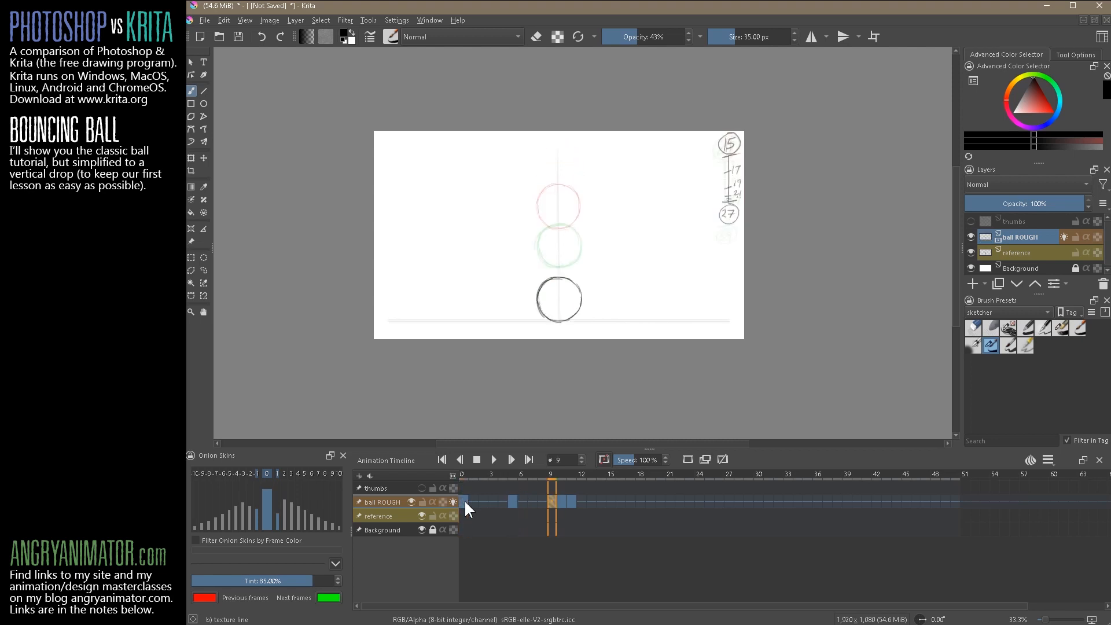
key(Left)
key(Left)
key(Left)
key(Left)
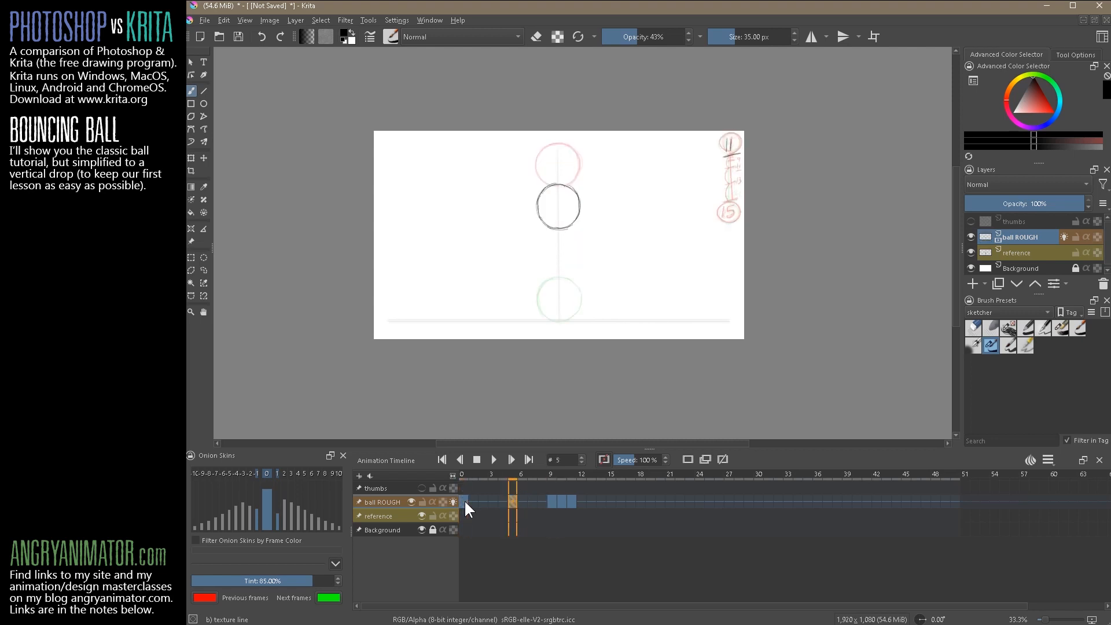
key(Left)
key(Left)
key(Left)
key(Left)
key(Left)
key(Right)
key(Right)
key(Right)
key(Right)
key(Right)
key(Right)
key(Right)
key(Right)
key(Right)
key(Left)
key(Left)
key(Left)
key(Left)
key(Left)
key(Left)
key(Left)
key(Left)
key(Left)
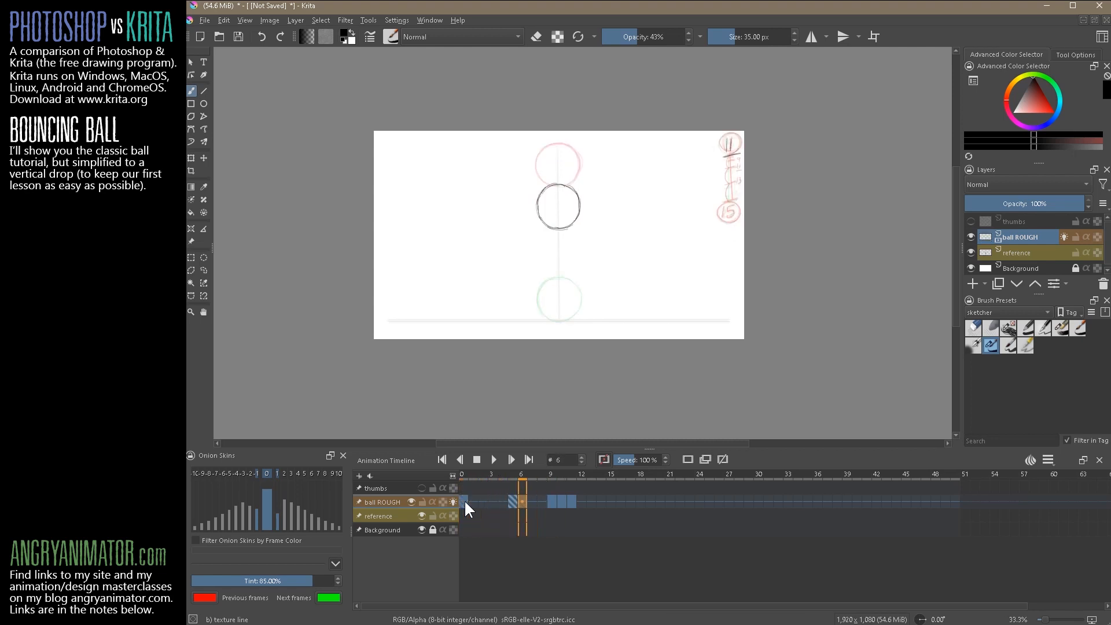
key(period)
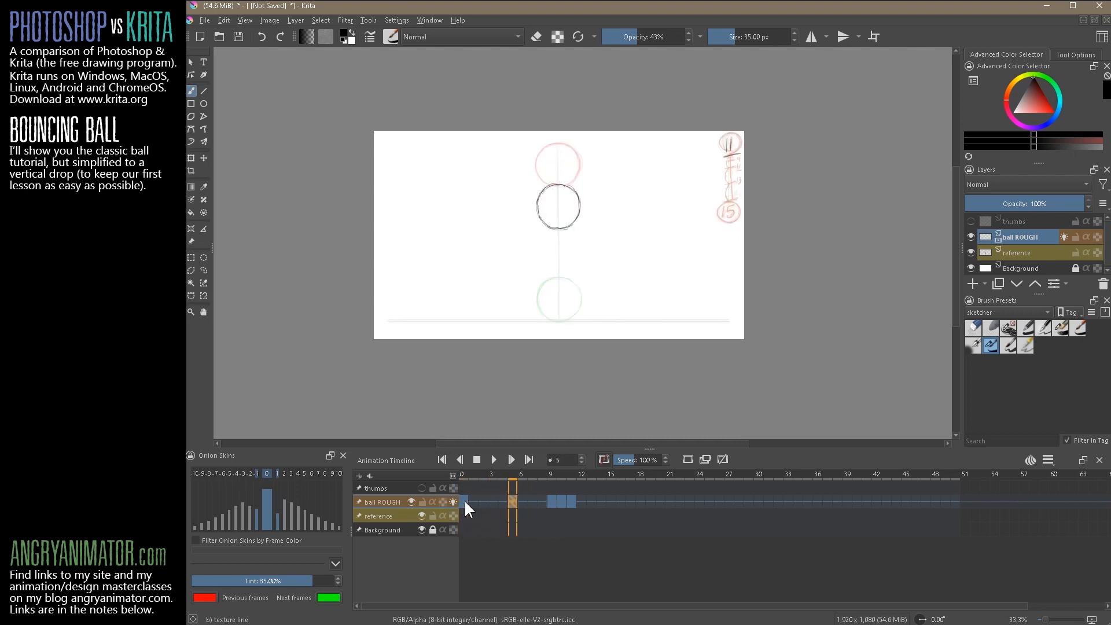
key(comma)
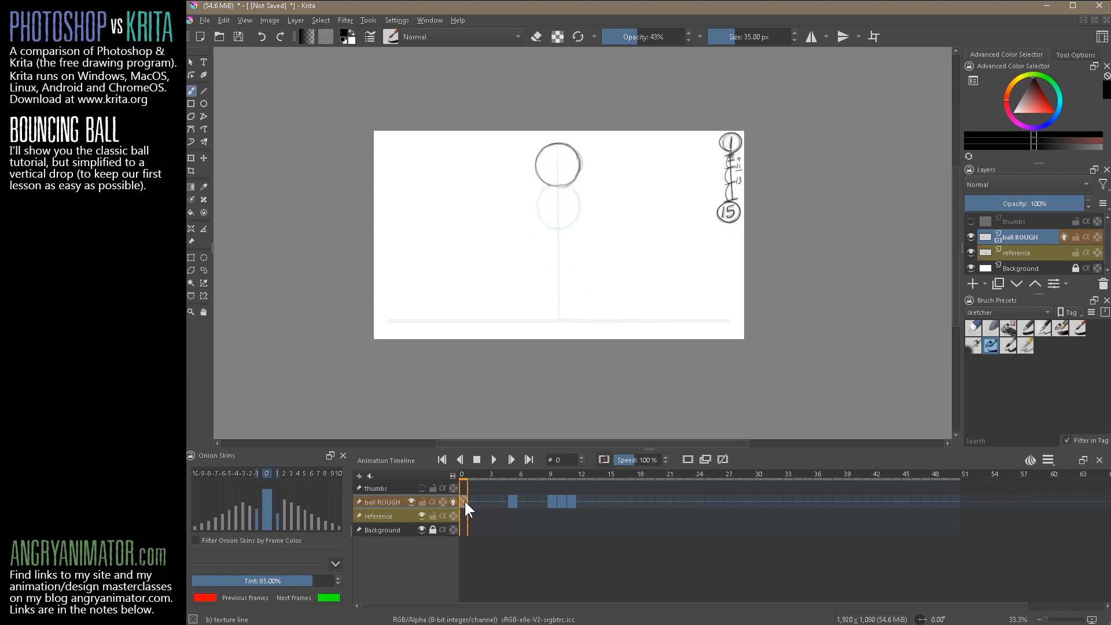
click(477, 501)
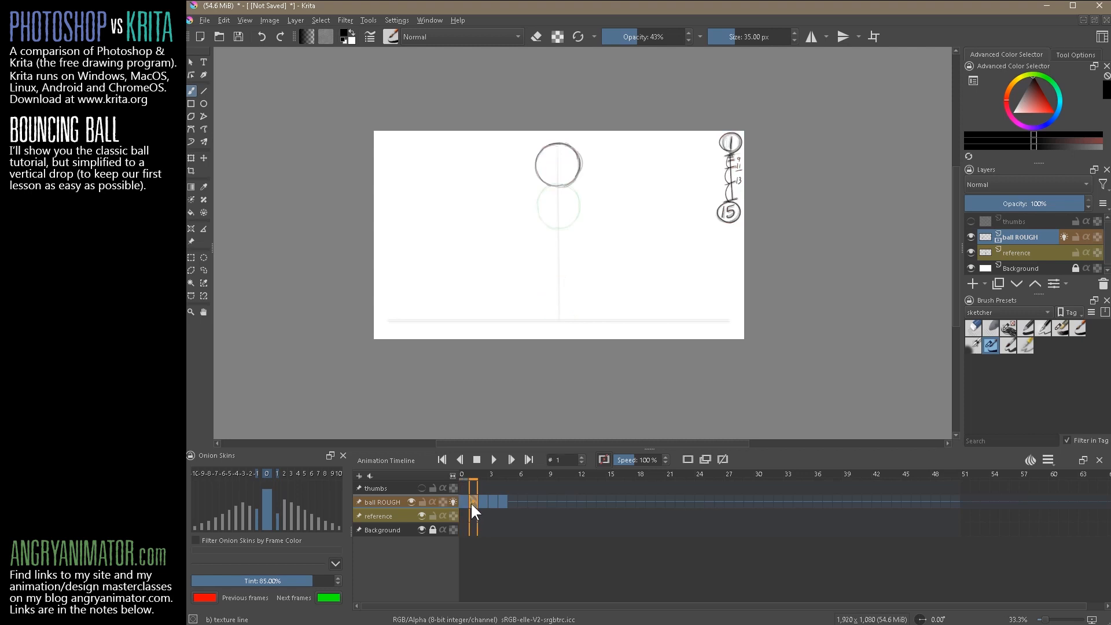
click(462, 502)
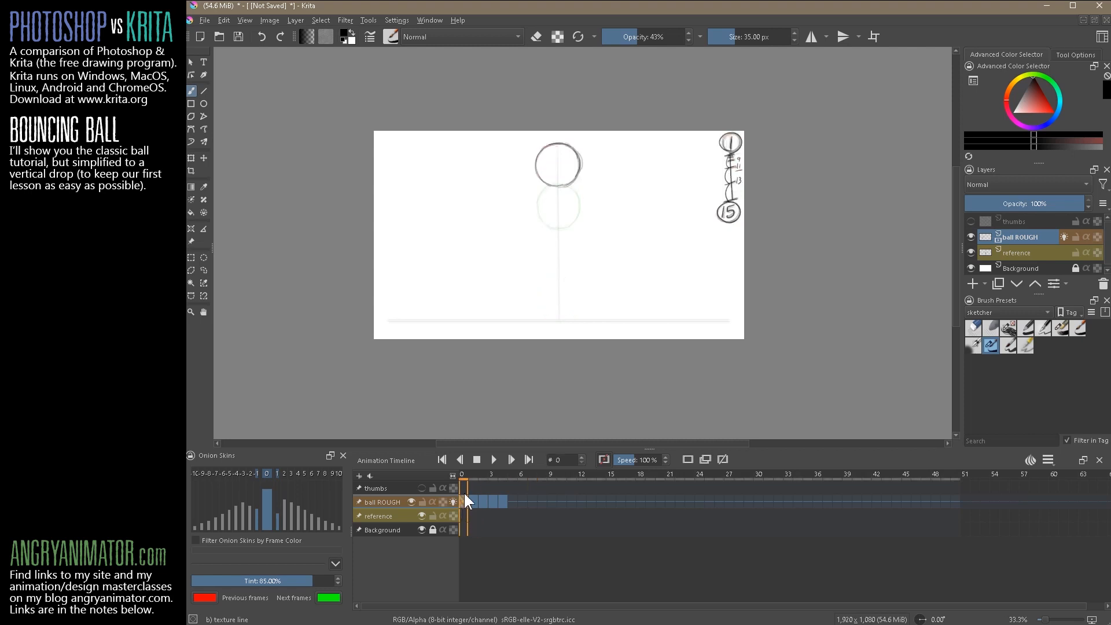
Look up the Animation keyboard shortcuts for next keyframe, previous keyframe and play/pause, and close the settings without changes.
click(397, 20)
click(440, 33)
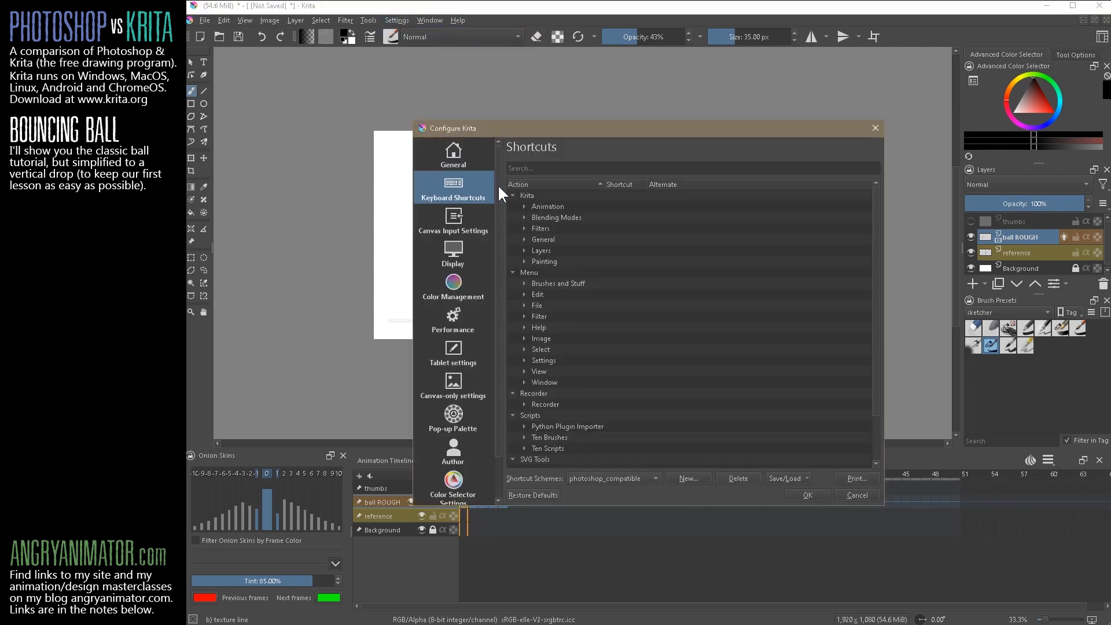
click(463, 166)
click(466, 175)
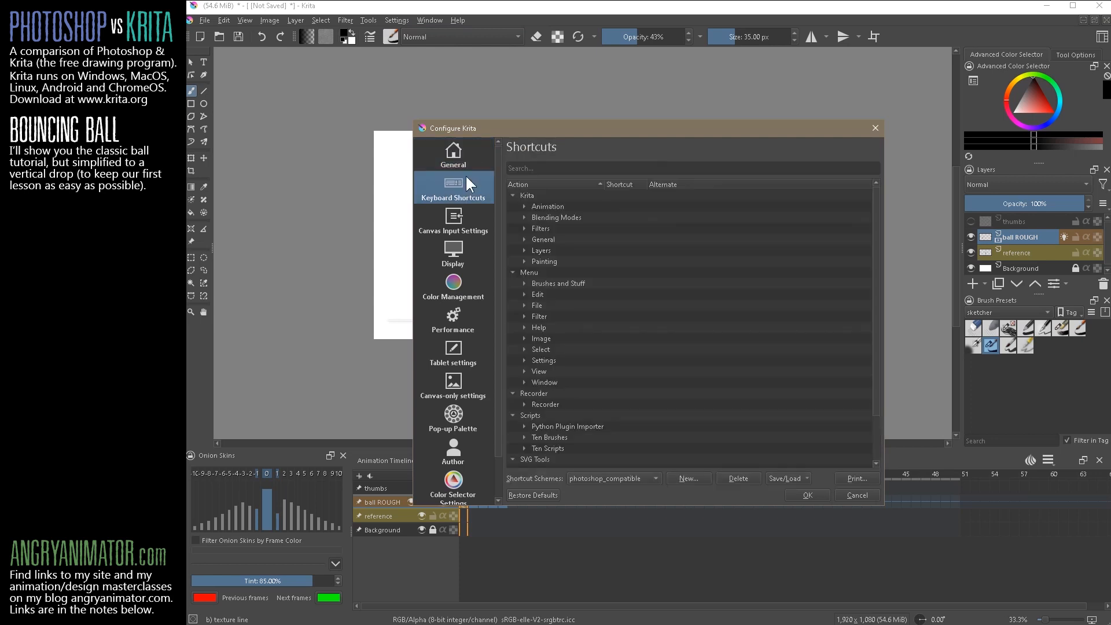
click(525, 205)
drag(874, 227, 884, 321)
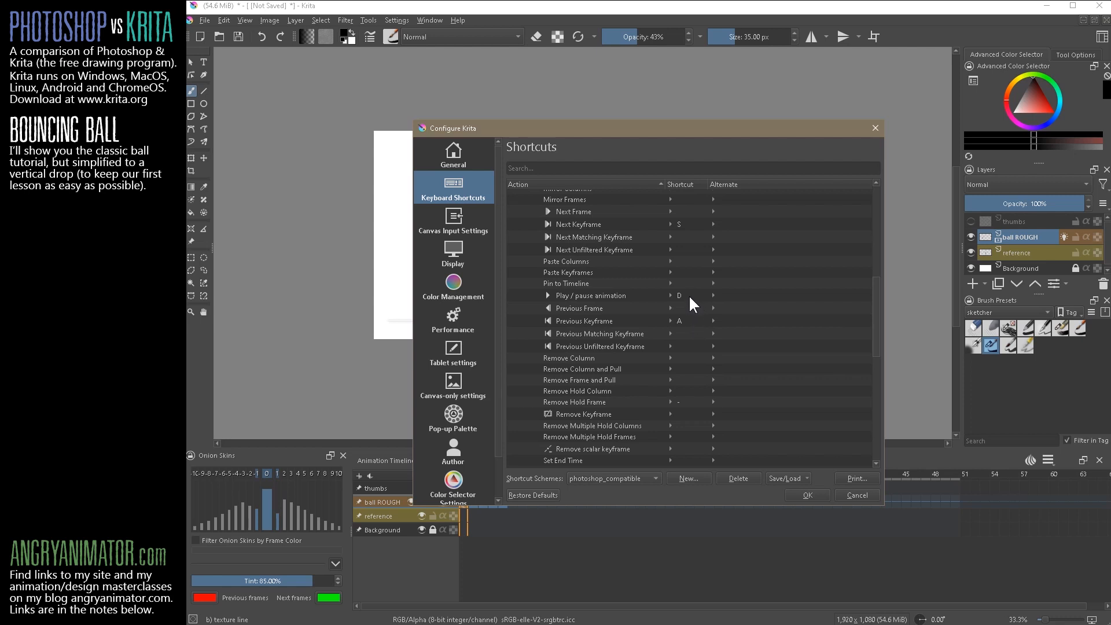
click(876, 128)
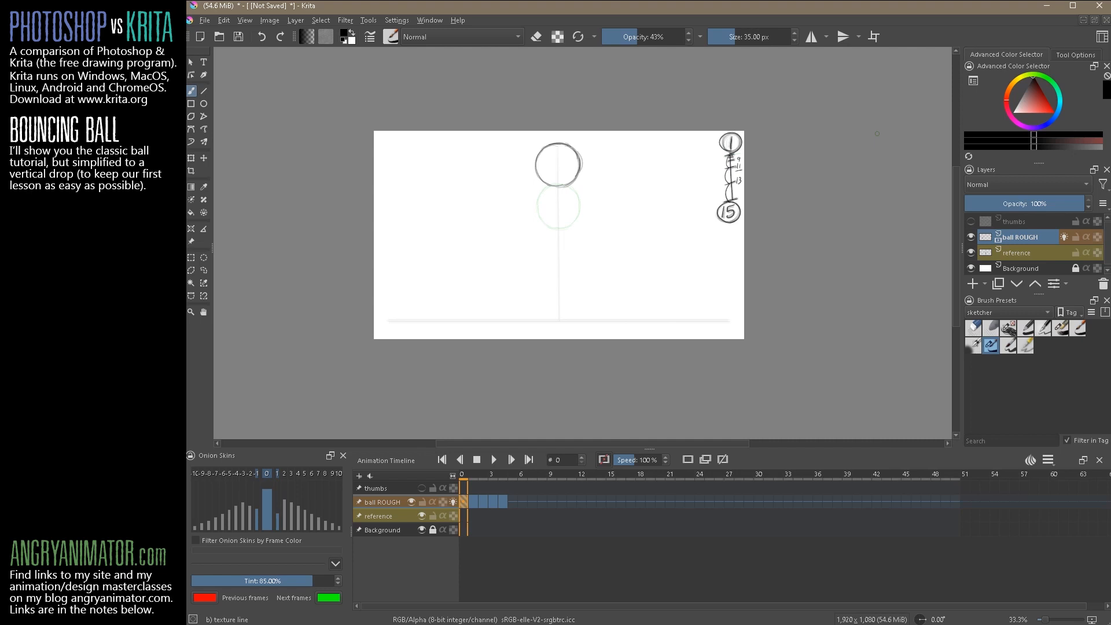
Flip between frames 0, 1 and 2 of ball ROUGH to compare the ball positions of the adjacent drawings.
click(476, 503)
click(467, 500)
click(474, 502)
click(484, 503)
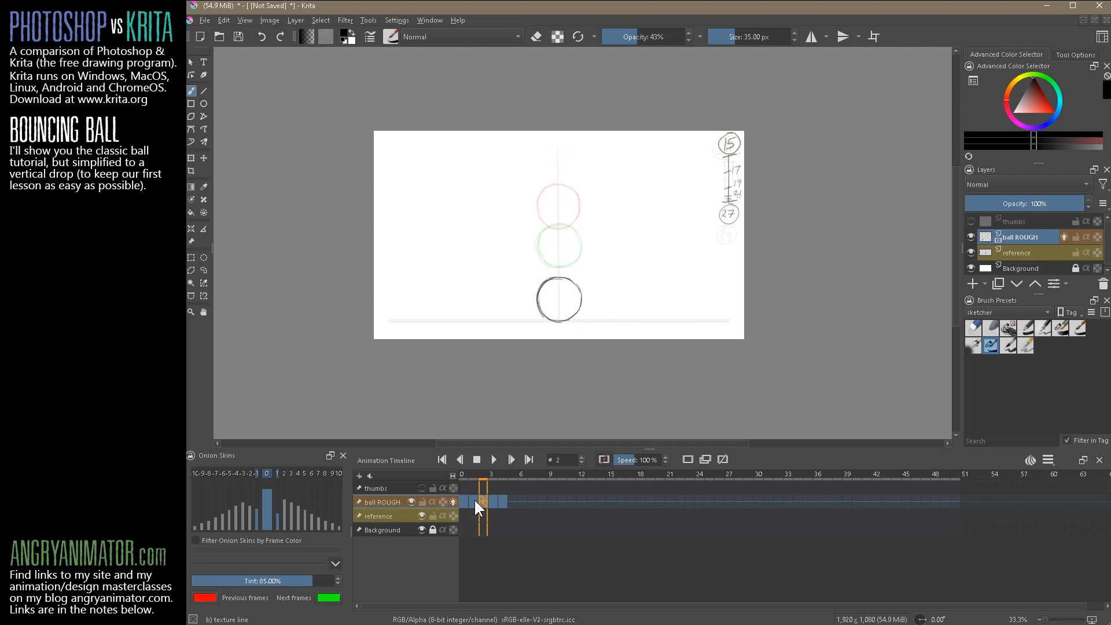
click(469, 502)
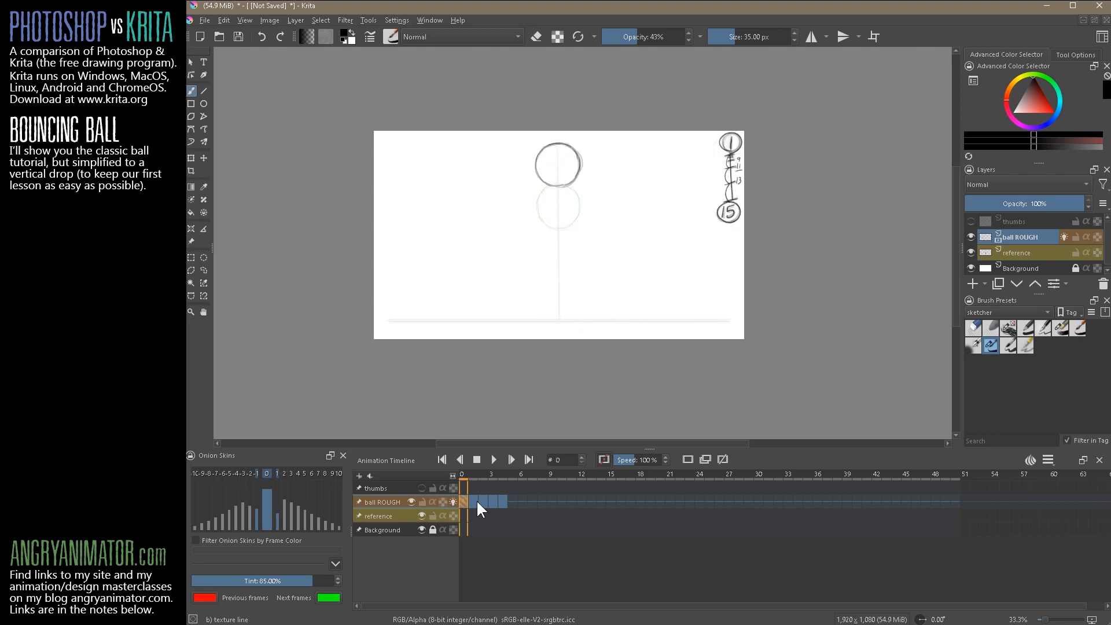
click(476, 503)
click(484, 503)
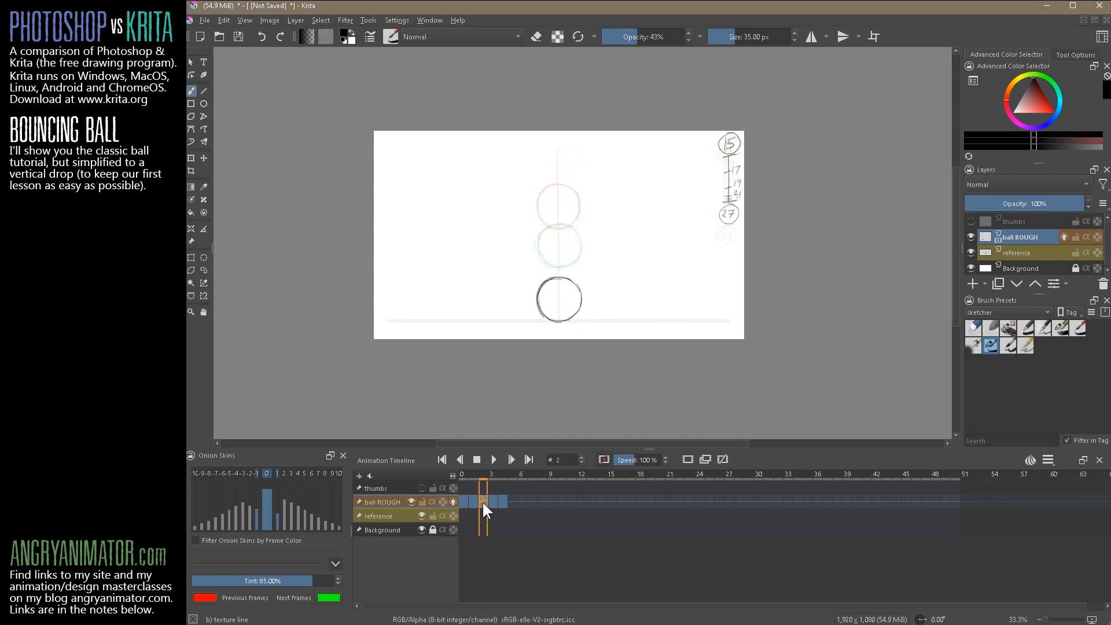
click(464, 501)
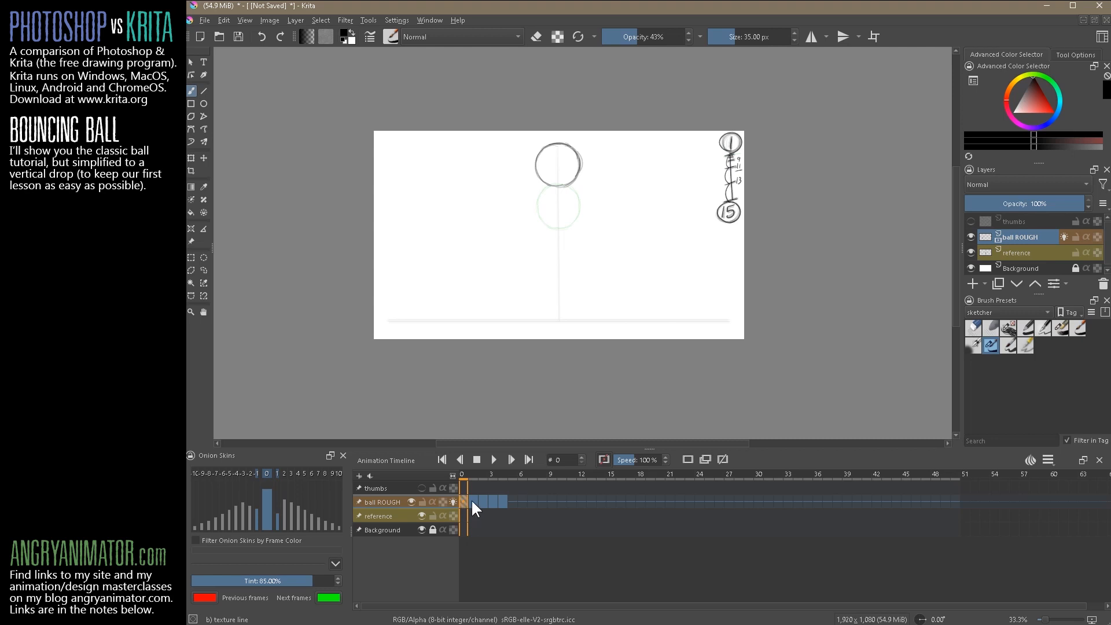
Insert one hold frame after each of the first two ball ROUGH drawings and create blank frames at frames 1 and 3.
click(473, 501)
click(466, 498)
key(F5)
click(481, 500)
key(F5)
click(464, 501)
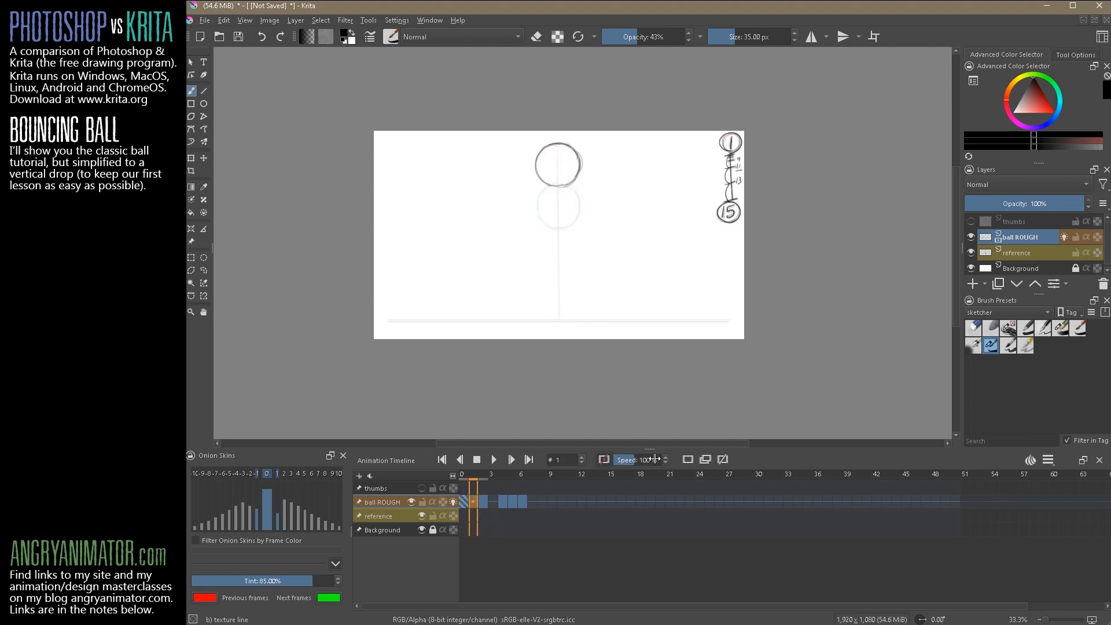
click(493, 503)
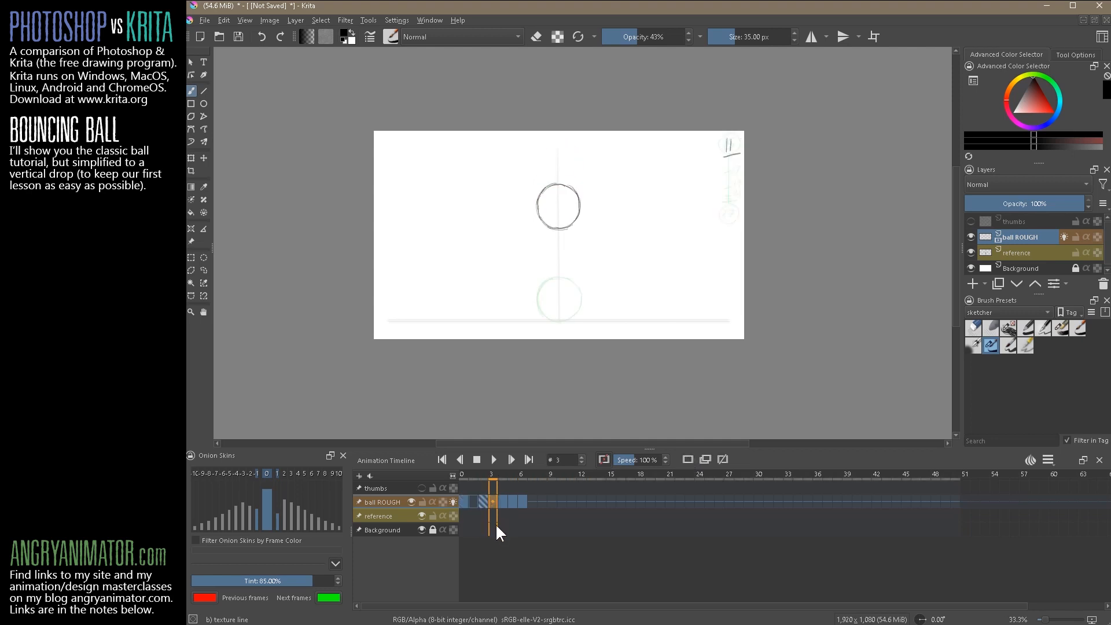
click(689, 458)
Enlarge the timeline area and give the first key at frame 0 of ball ROUGH a grey color label.
click(465, 502)
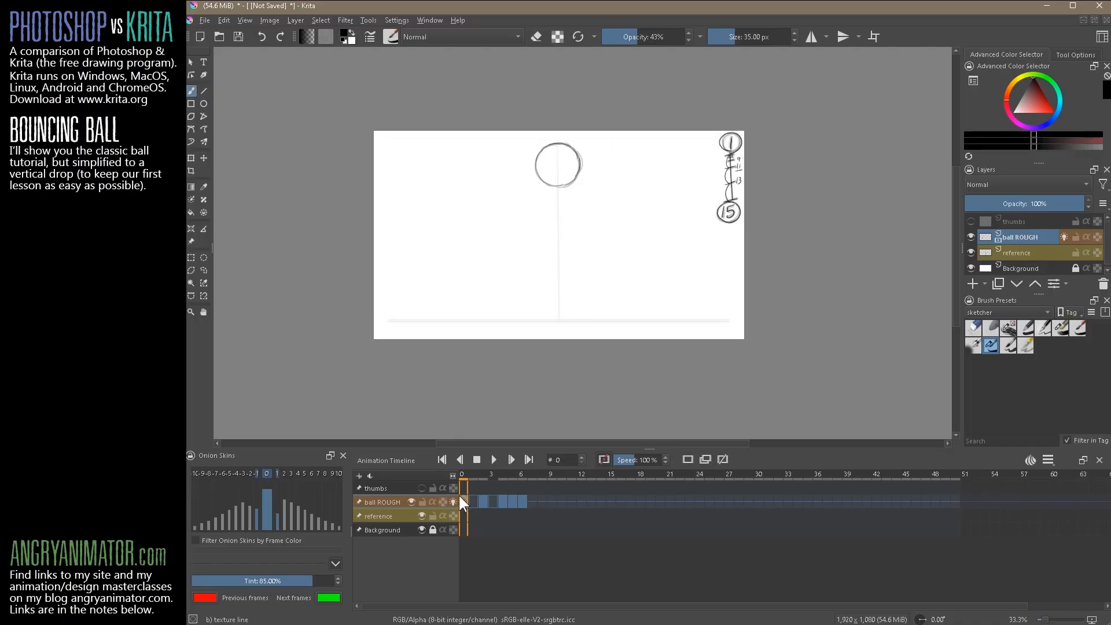
right_click(464, 501)
click(686, 534)
click(689, 501)
drag(647, 448, 652, 392)
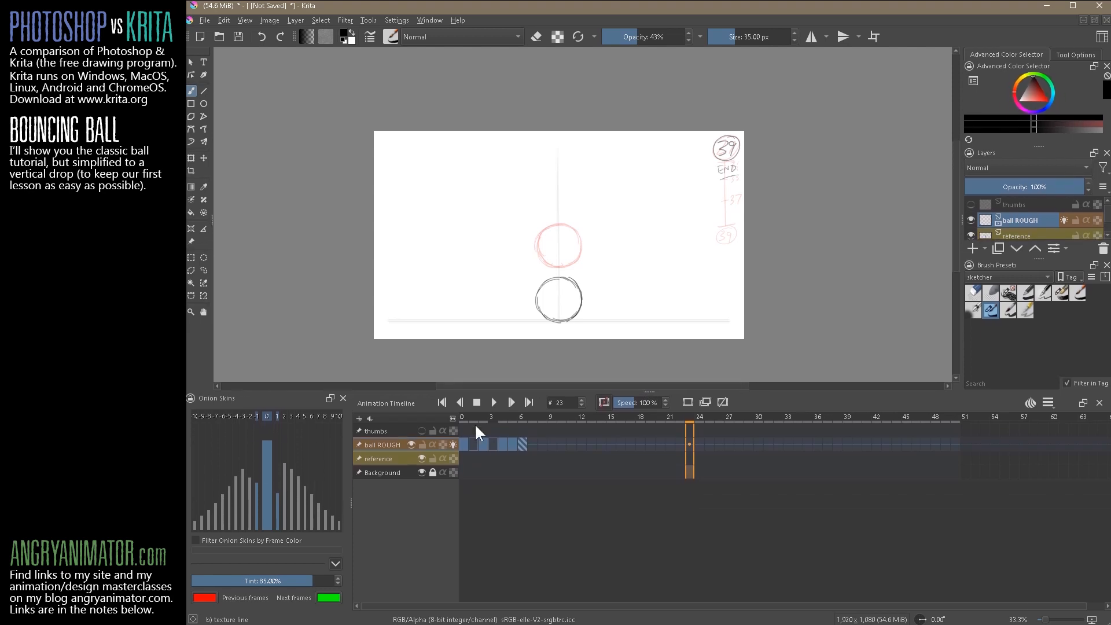
right_click(462, 442)
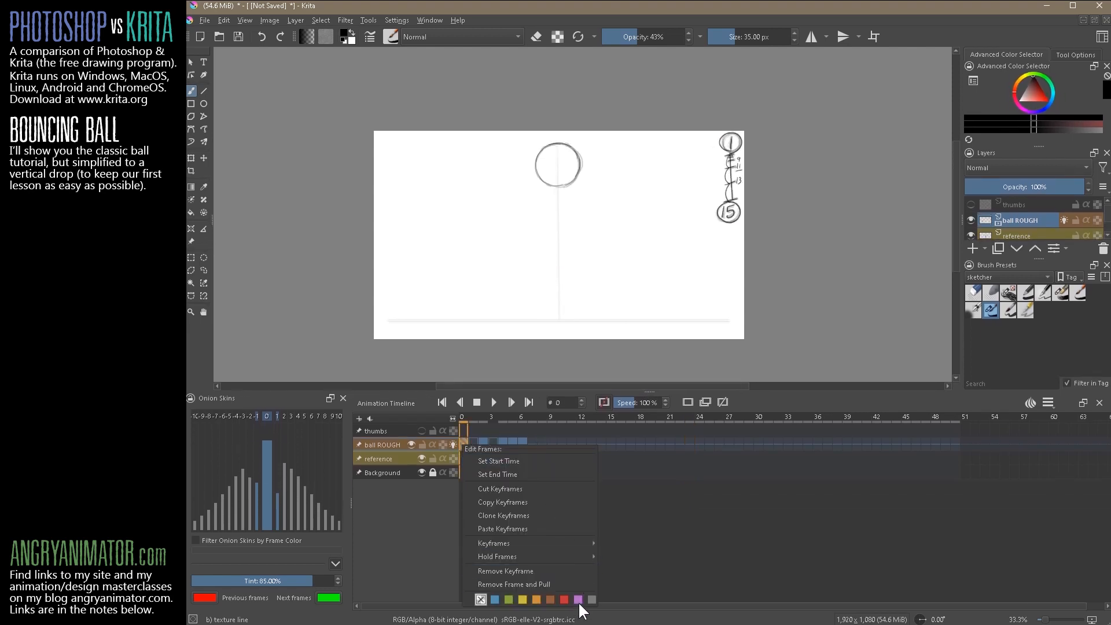
click(646, 534)
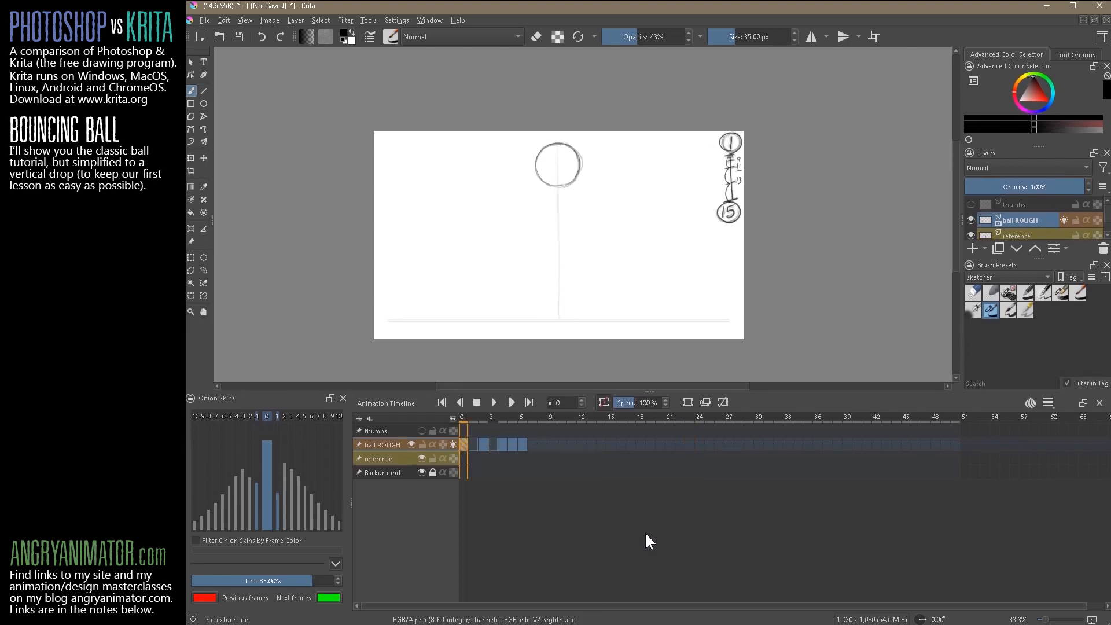
Color-label the ball ROUGH inbetween at frame 2 red and the key at frame 4 grey.
click(484, 444)
right_click(483, 442)
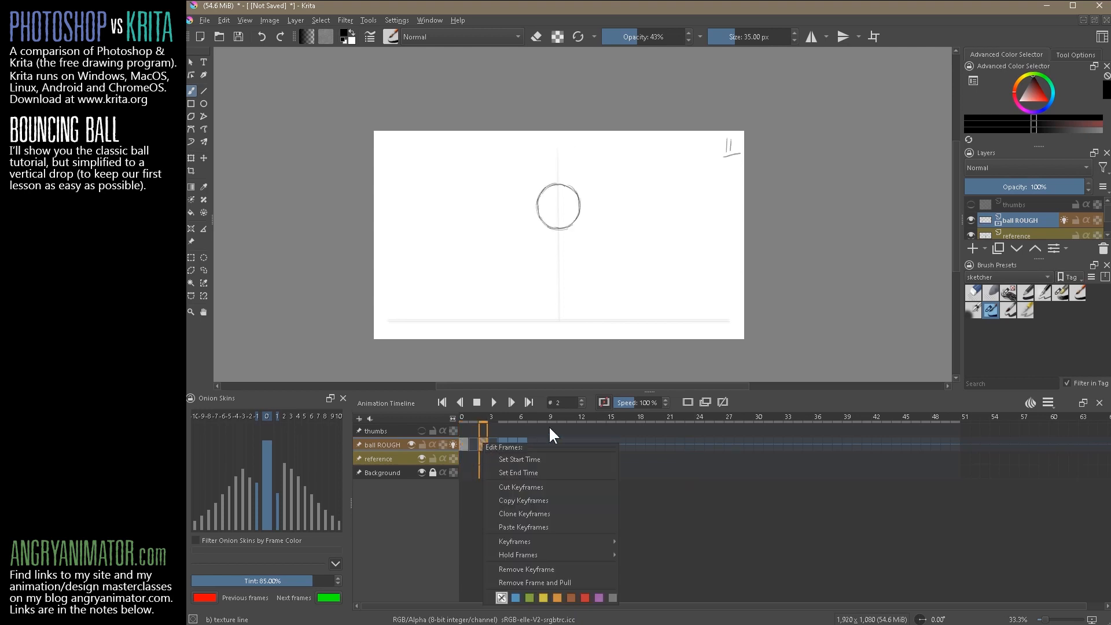
click(585, 598)
click(466, 492)
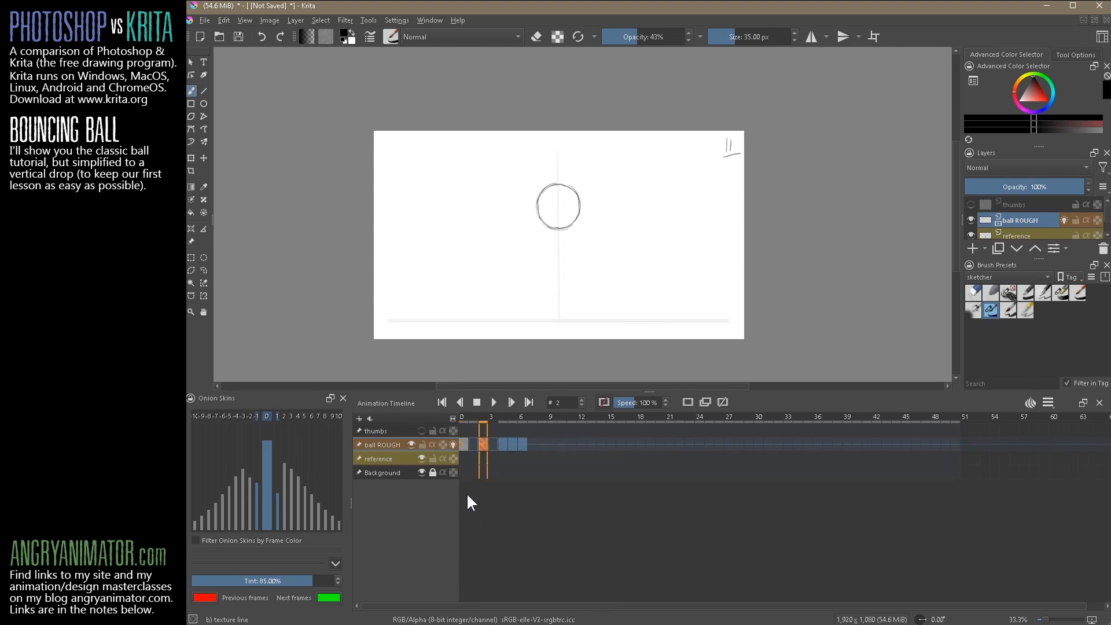
click(502, 443)
right_click(503, 442)
click(632, 598)
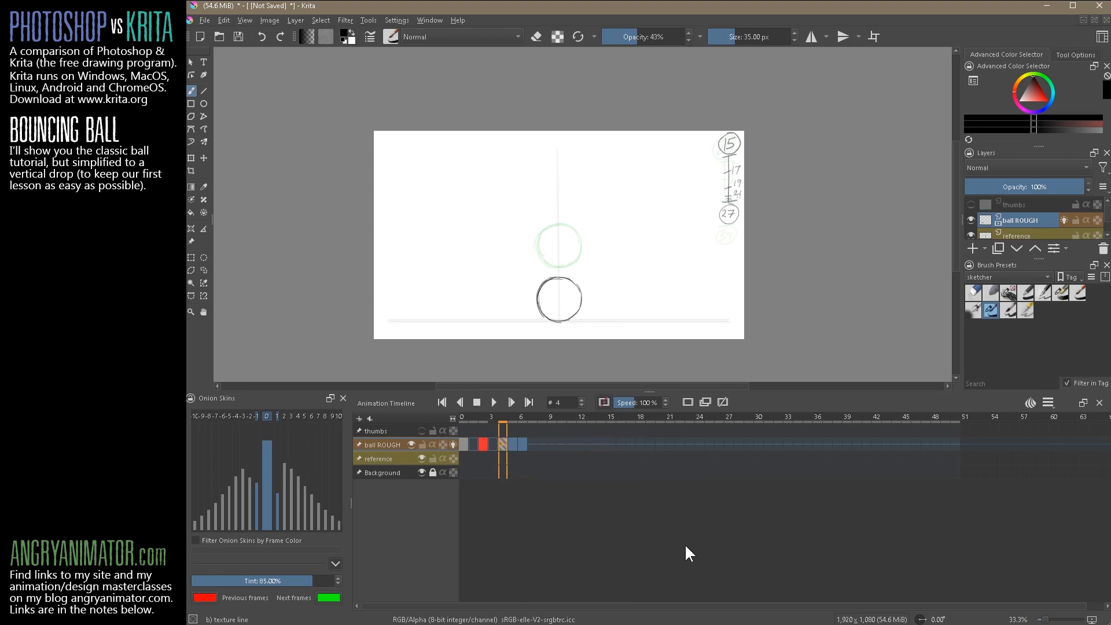
Rough in a ball on blank frame 1 of ball ROUGH, midway between the two onion-skinned balls.
click(473, 444)
click(495, 441)
click(472, 442)
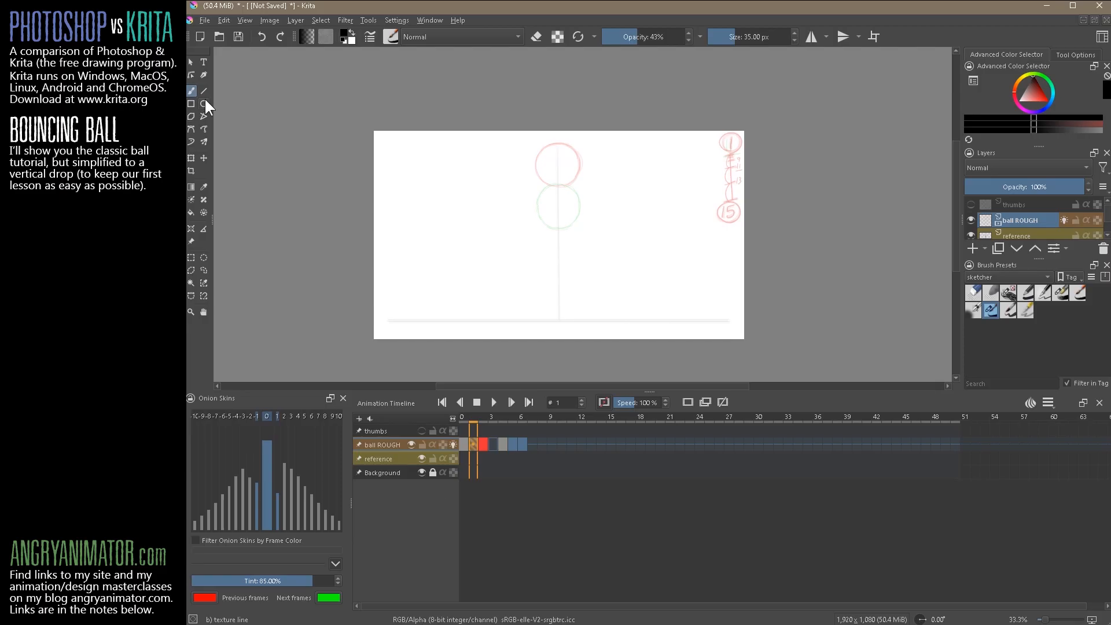
drag(561, 173, 689, 101)
drag(619, 165, 584, 261)
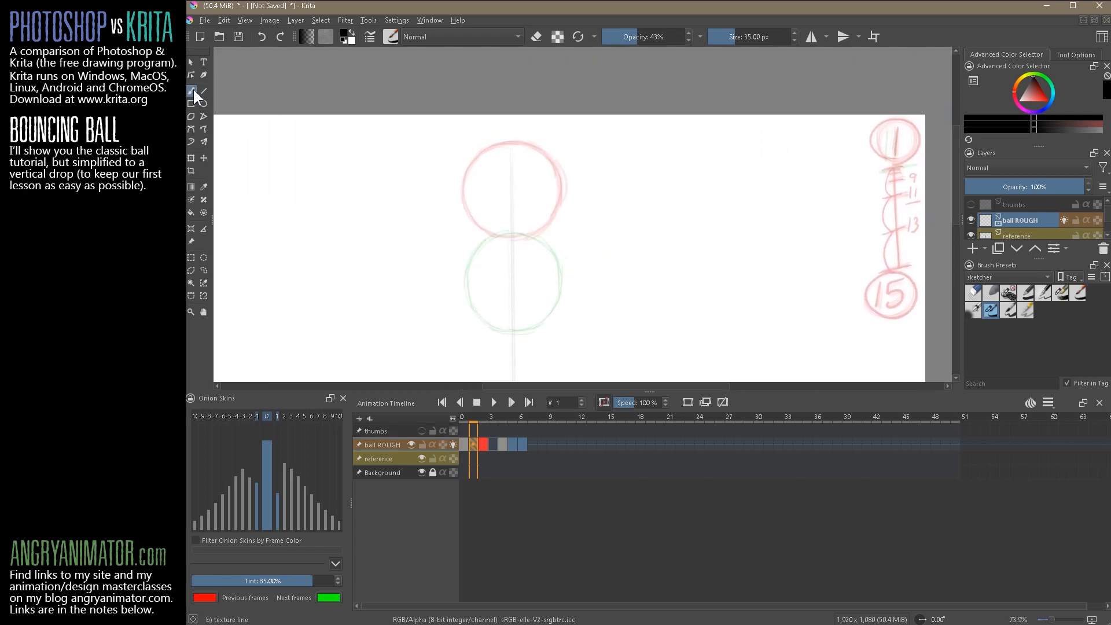
mouse_move(463, 236)
mouse_down()
mouse_move(486, 187)
mouse_move(536, 187)
mouse_move(461, 244)
mouse_move(504, 281)
mouse_move(554, 273)
mouse_up()
mouse_move(540, 185)
mouse_down()
mouse_move(558, 214)
mouse_move(538, 275)
mouse_move(565, 254)
mouse_move(546, 272)
mouse_move(571, 218)
mouse_move(557, 196)
mouse_move(486, 181)
mouse_move(463, 259)
mouse_up()
mouse_move(459, 231)
mouse_down()
mouse_move(535, 181)
mouse_move(564, 219)
mouse_move(534, 281)
mouse_up()
drag(539, 278, 513, 282)
Rough in a ball on blank frame 3 of ball ROUGH, between the onion-skinned ball above and the one on the ground.
click(493, 444)
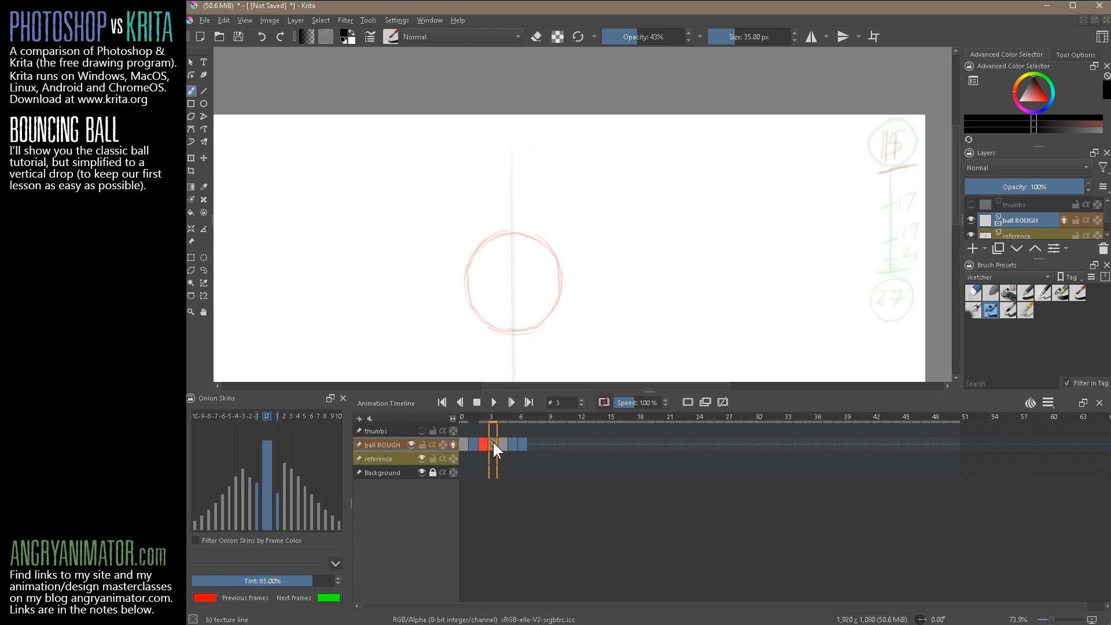
drag(583, 337, 602, 153)
mouse_move(578, 273)
mouse_down()
mouse_move(570, 246)
mouse_move(565, 268)
mouse_up()
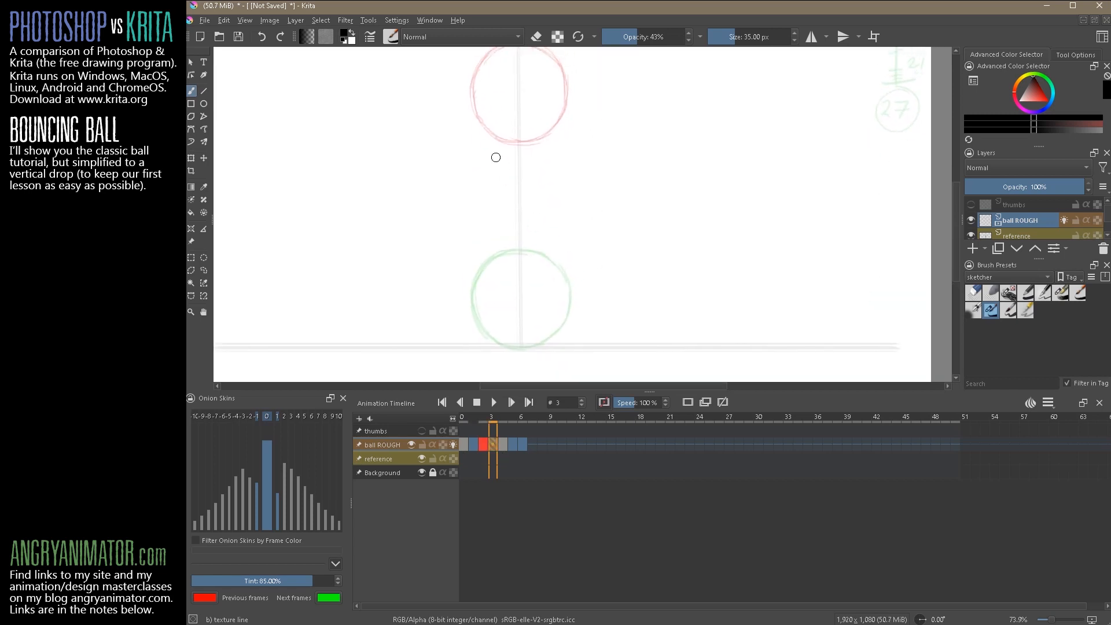
mouse_move(483, 155)
mouse_down()
mouse_move(470, 215)
mouse_move(499, 148)
mouse_move(557, 165)
mouse_move(575, 215)
mouse_up()
mouse_move(484, 217)
mouse_down()
mouse_move(537, 241)
mouse_move(509, 237)
mouse_move(574, 183)
mouse_move(555, 229)
mouse_move(561, 162)
mouse_move(545, 234)
mouse_up()
Flip back and forth through the first drawings of ball ROUGH to check the new inbetweens against the timing charts.
drag(618, 169, 619, 197)
click(462, 446)
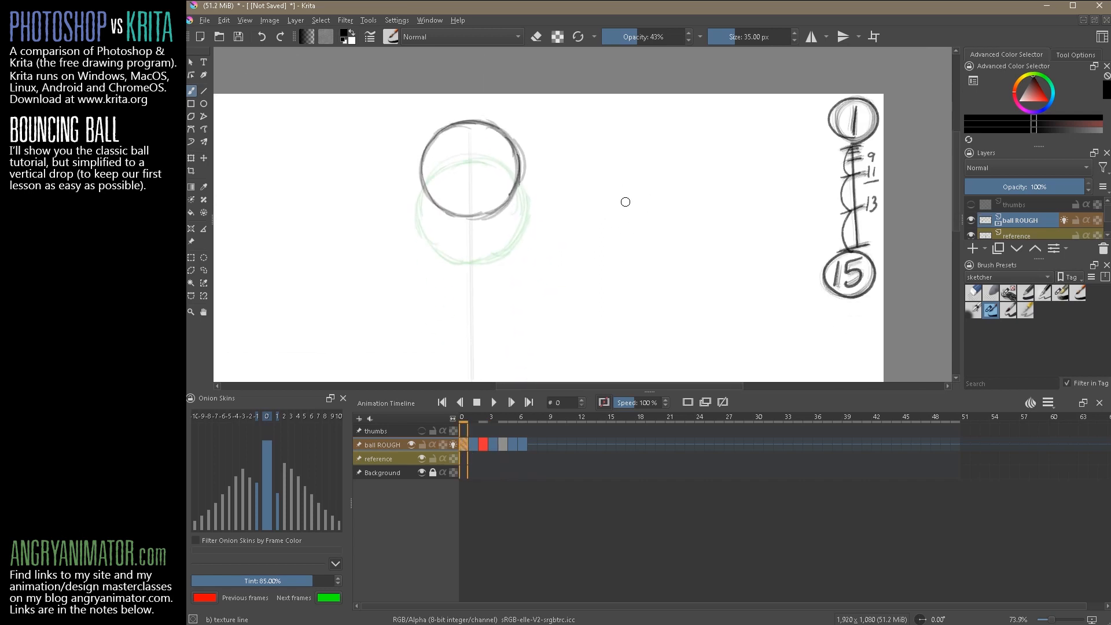
key(Right)
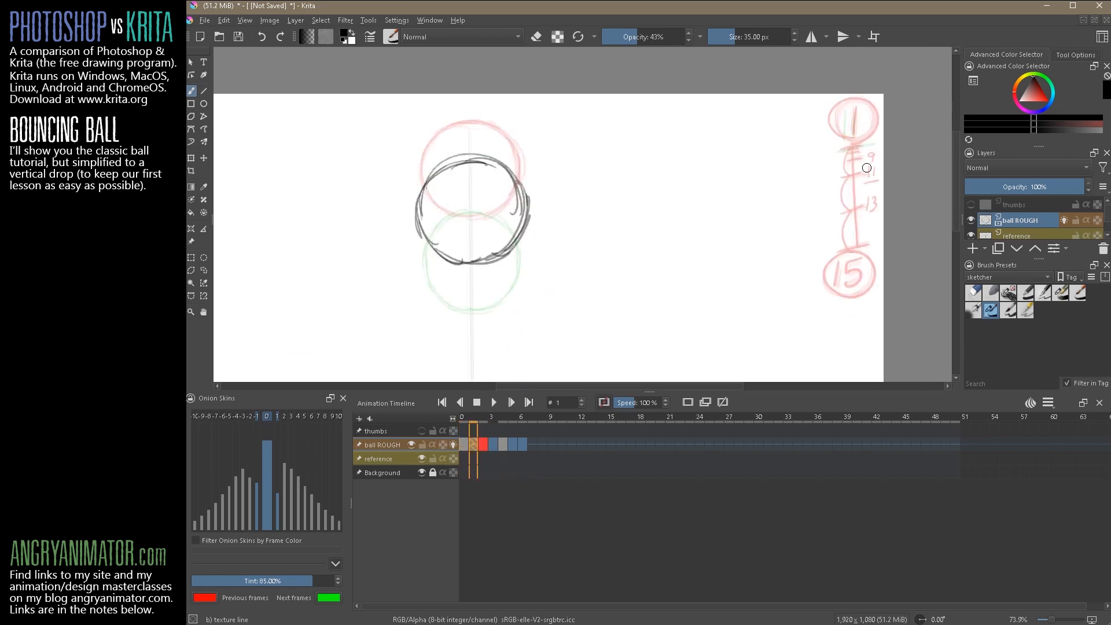
key(Right)
key(Left)
key(Right)
key(Right)
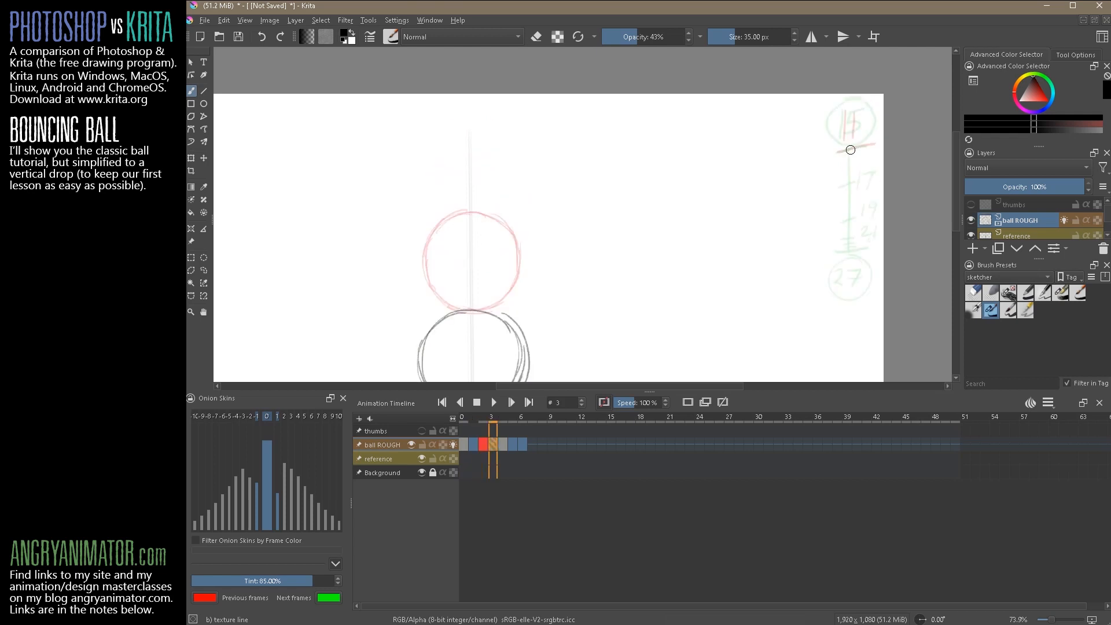
drag(866, 266, 843, 198)
key(Left)
key(Right)
drag(842, 107, 826, 191)
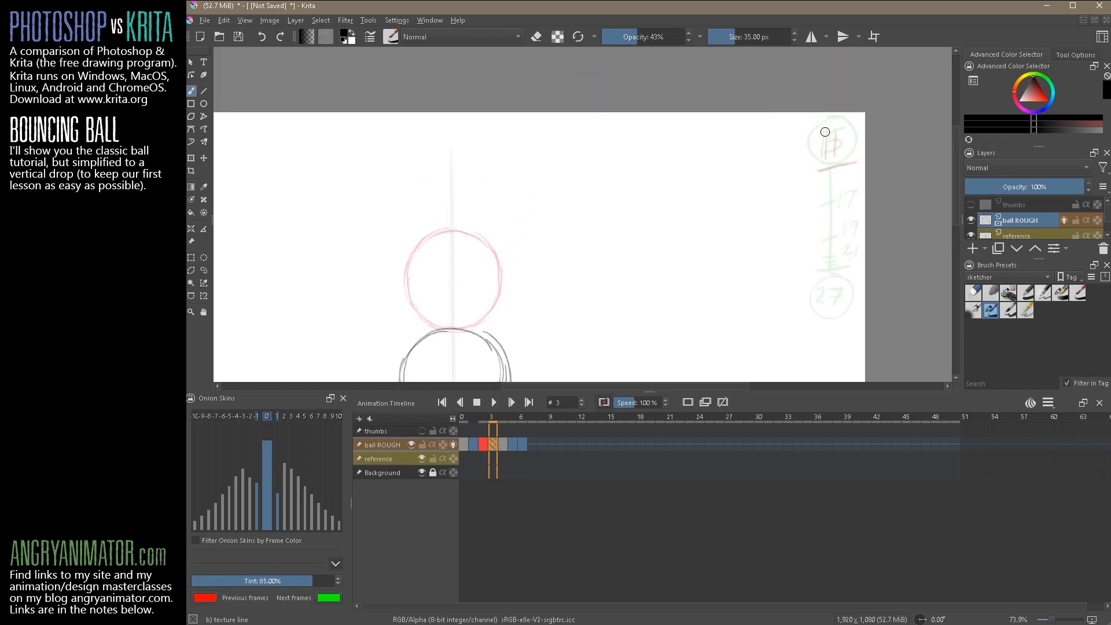
key(Right)
key(Left)
key(Left)
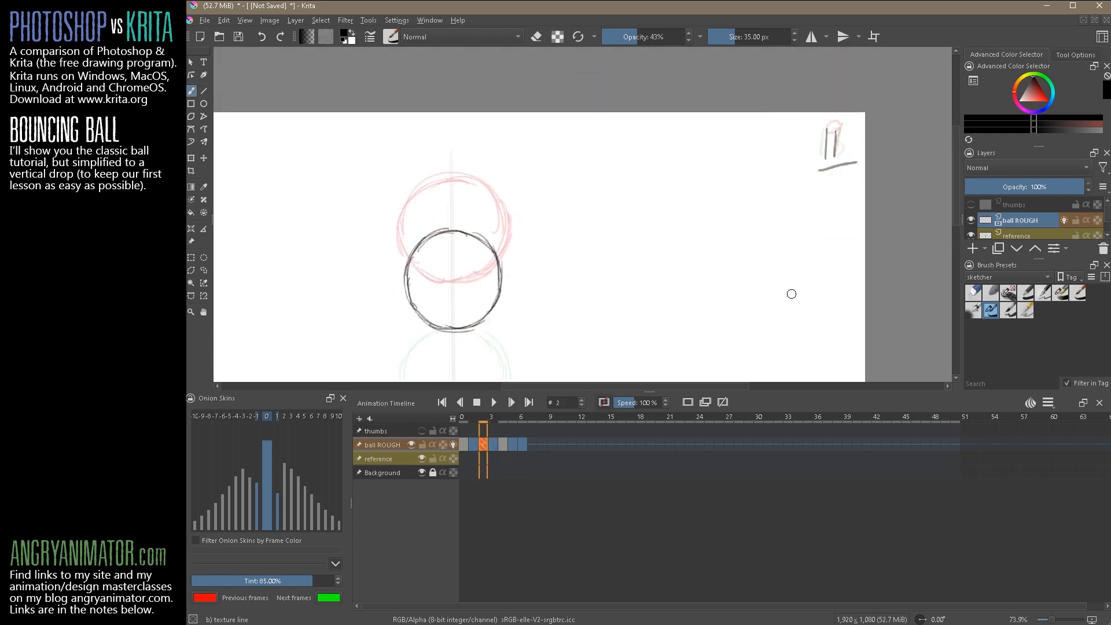
key(Left)
key(Left)
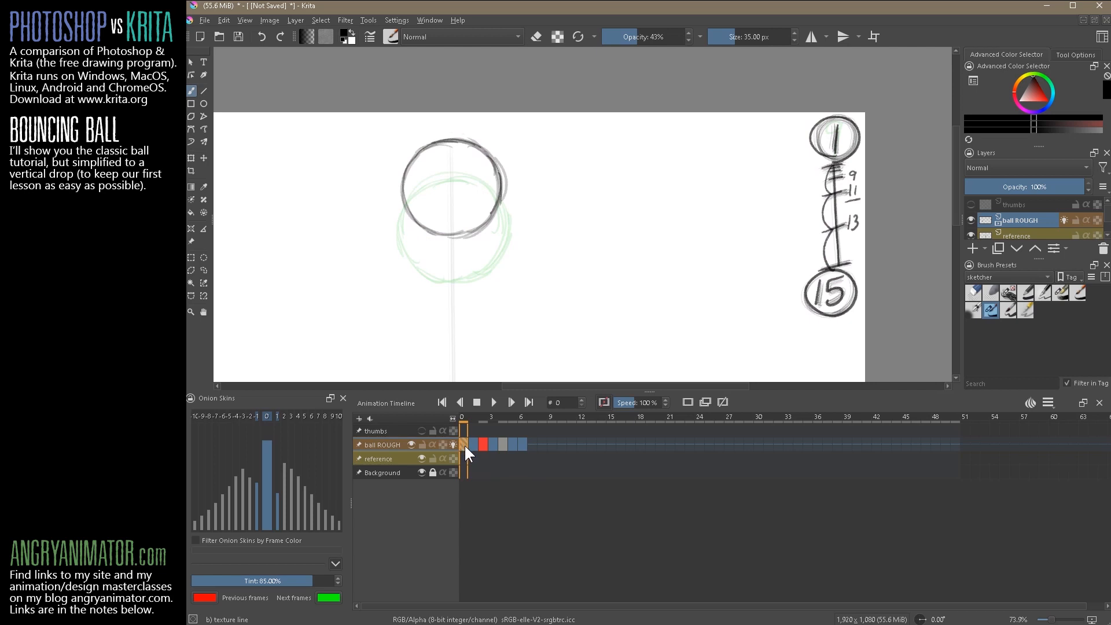
Step through the opening drawings of ball ROUGH up to frame 3 and examine the falling ball's spacing over the full frame.
key(1)
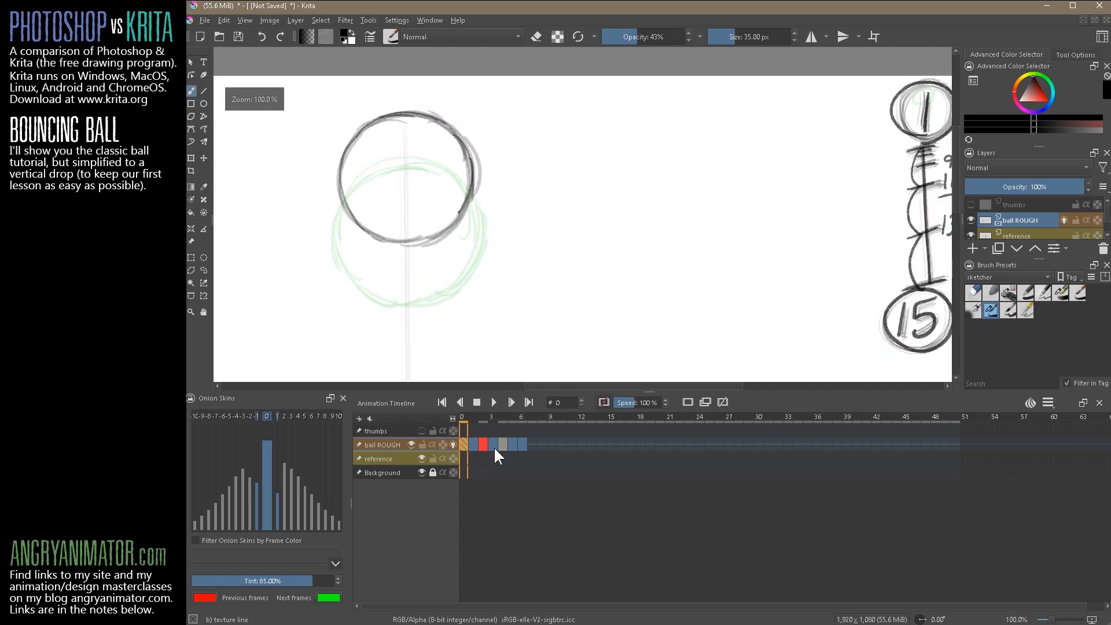
key(Right)
key(Right)
key(Right)
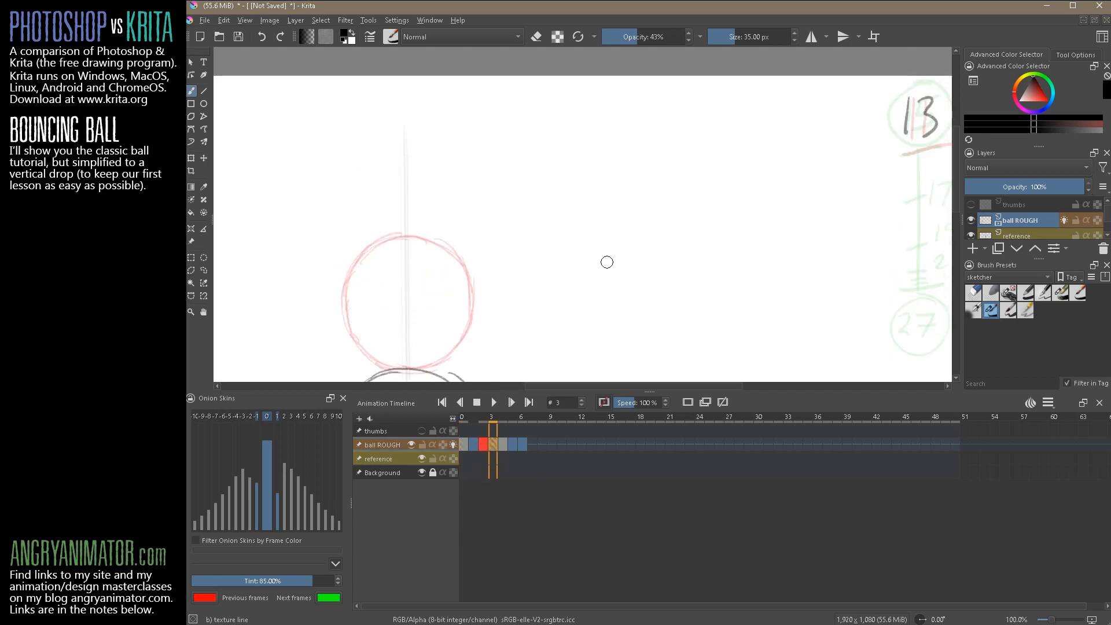
drag(700, 206, 771, 77)
drag(723, 182, 651, 230)
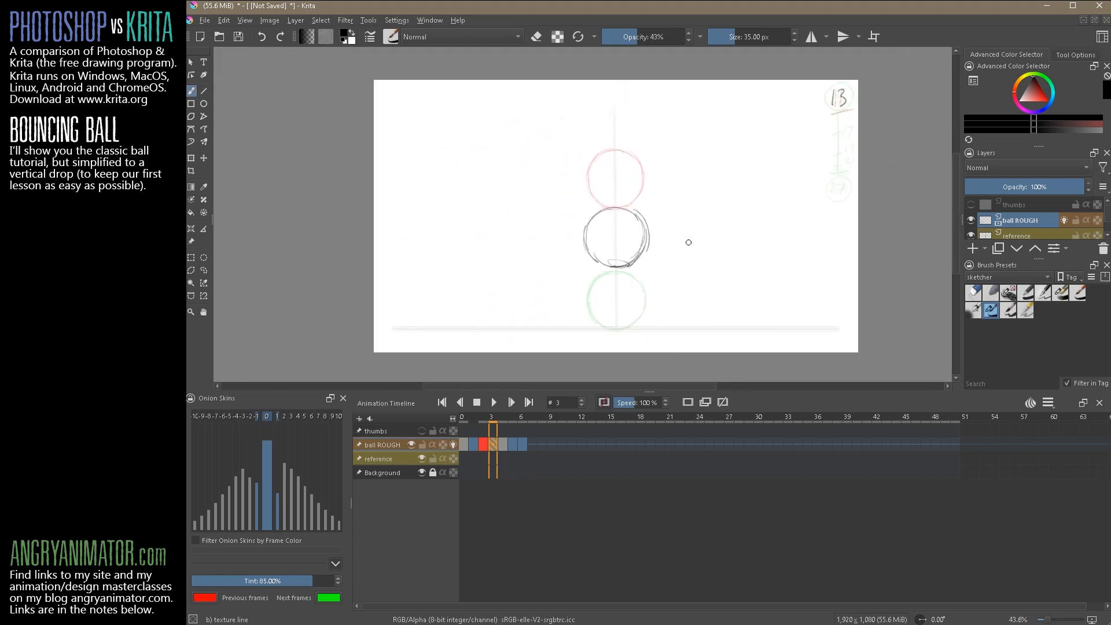
click(192, 63)
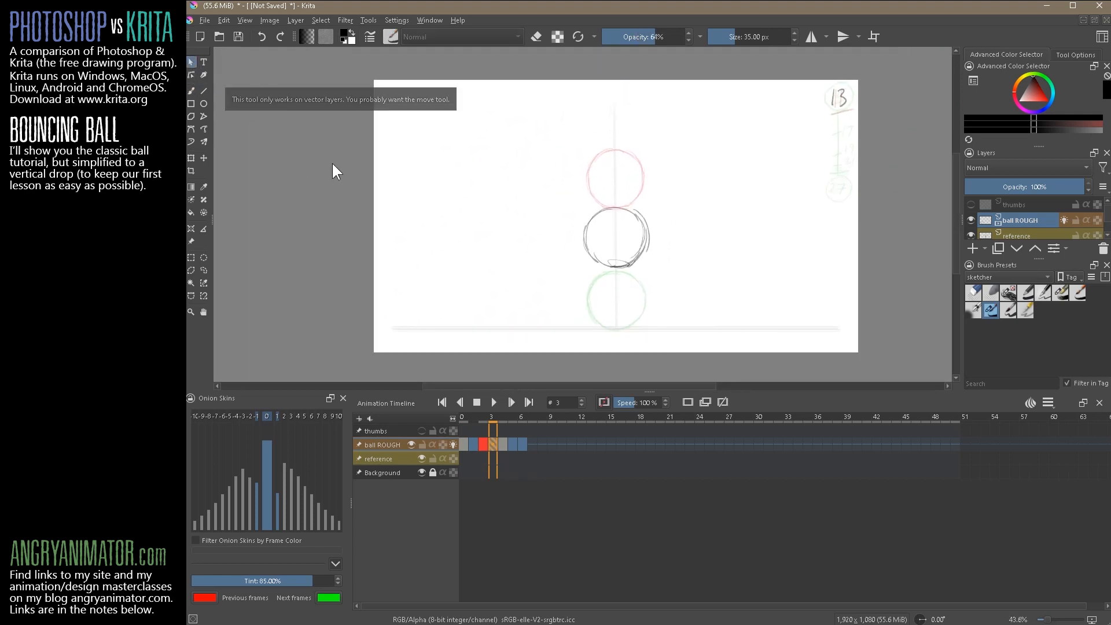
key(plus)
key(plus)
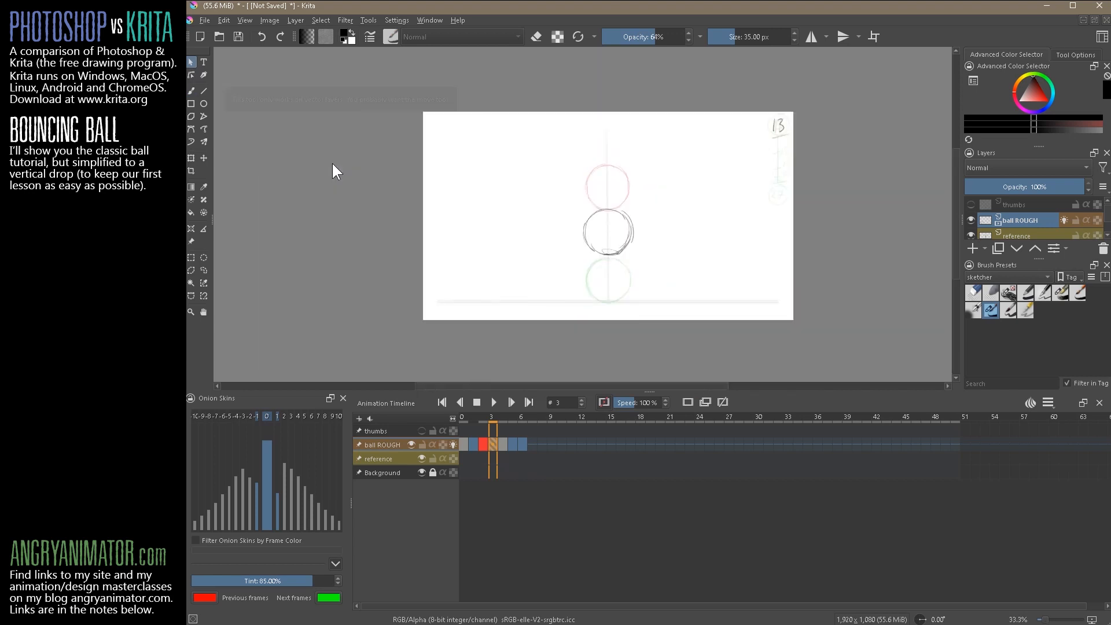
Insert one hold frame after the key at frame 0 of ball ROUGH and go to frame 1.
click(465, 446)
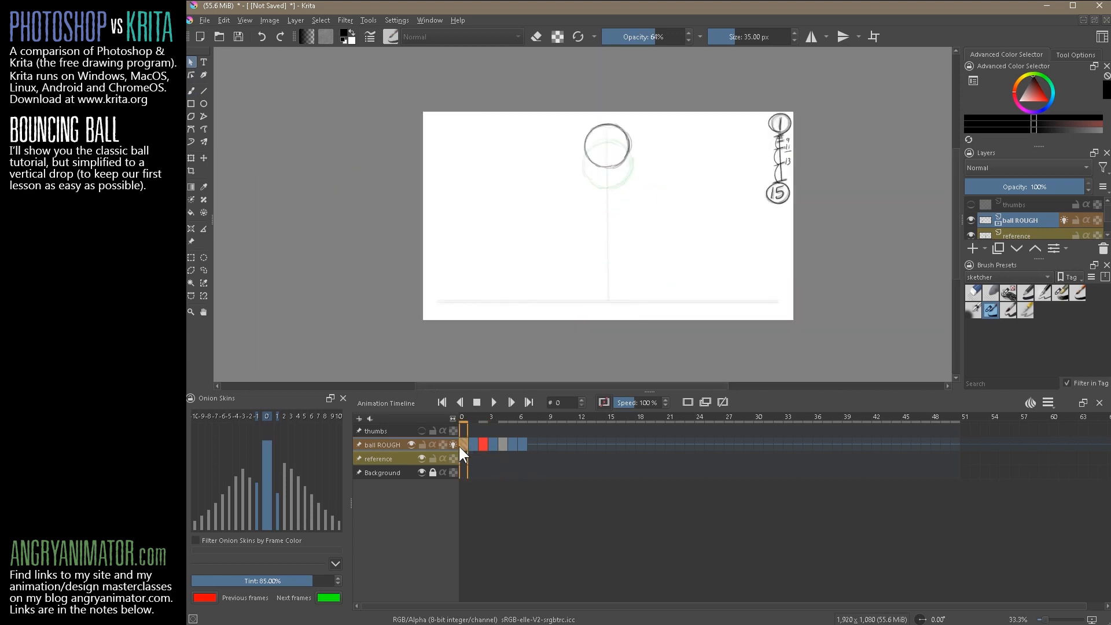
key(F5)
click(475, 448)
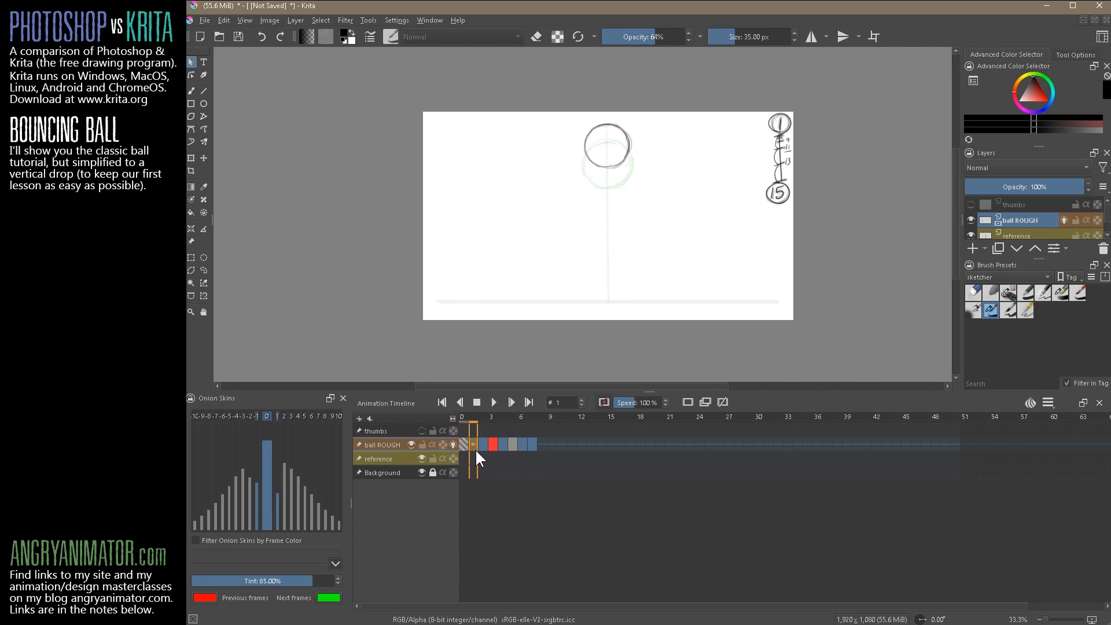
Rough in a ball on frame 1 of ball ROUGH with the brush, midway between the onion-skinned key 1 and the ball below it.
mouse_move(616, 158)
mouse_down()
mouse_move(703, 135)
mouse_move(668, 128)
mouse_move(645, 218)
mouse_move(546, 165)
mouse_up()
click(194, 88)
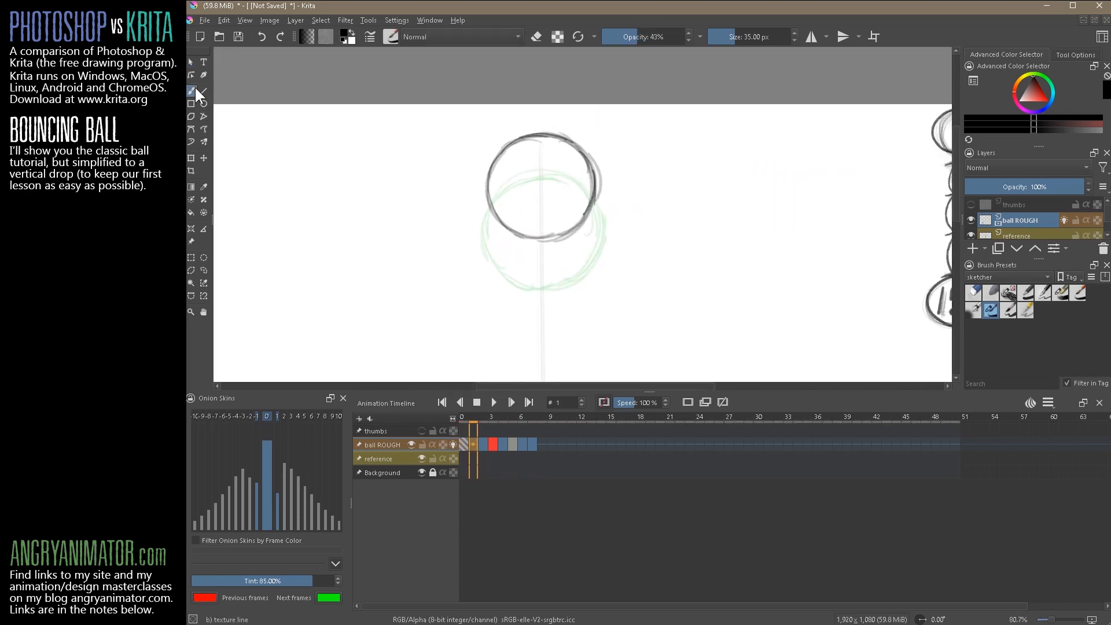
drag(519, 164, 565, 164)
mouse_move(499, 248)
mouse_down()
mouse_move(493, 189)
mouse_move(488, 207)
mouse_move(532, 159)
mouse_up()
mouse_move(489, 186)
mouse_down()
mouse_move(512, 163)
mouse_move(591, 173)
mouse_move(600, 191)
mouse_up()
mouse_move(488, 223)
mouse_down()
mouse_move(528, 258)
mouse_move(595, 246)
mouse_up()
drag(600, 177, 596, 248)
drag(605, 207, 584, 248)
key(ctrl+z)
key(ctrl+z)
drag(597, 180, 588, 236)
mouse_move(601, 206)
mouse_down()
mouse_move(586, 249)
mouse_move(560, 267)
mouse_up()
drag(571, 261, 551, 263)
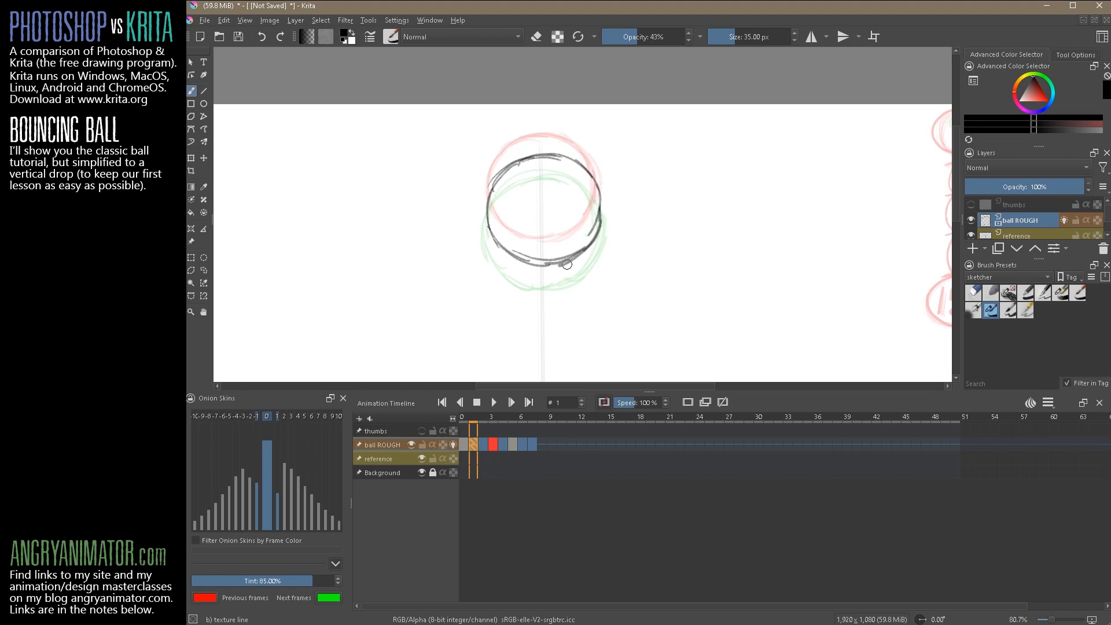
Insert another frame after frame 0 of ball ROUGH and rough in a ball there, midway between key 1 and the newest inbetween.
click(470, 427)
key(Right)
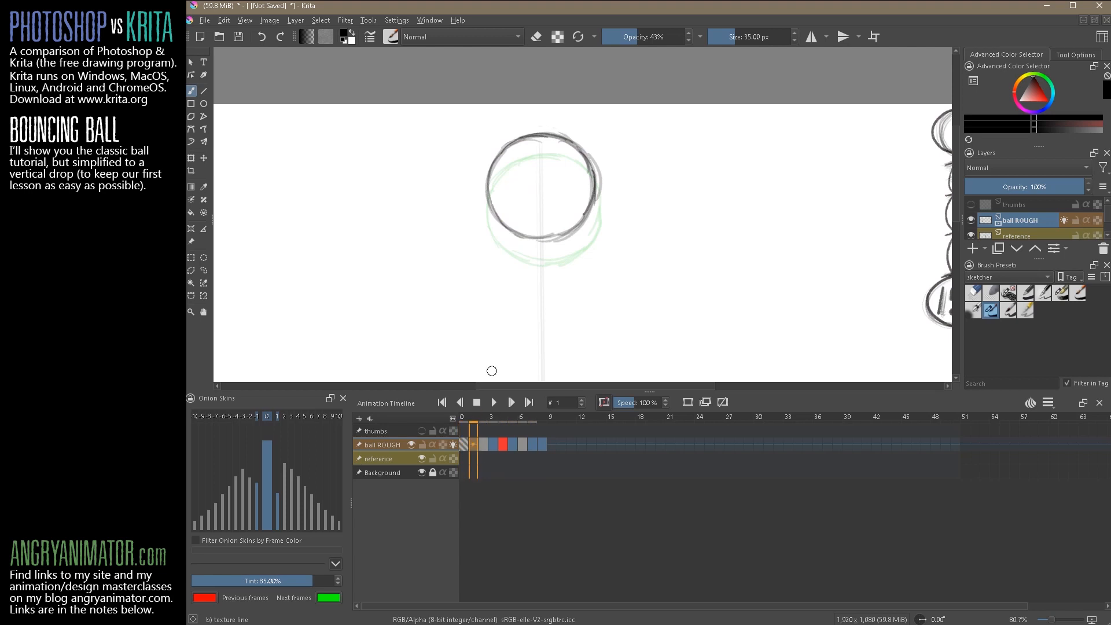
mouse_move(514, 154)
mouse_down()
mouse_move(560, 147)
mouse_move(491, 198)
mouse_move(548, 250)
mouse_move(574, 249)
mouse_up()
mouse_move(543, 143)
mouse_down()
mouse_move(588, 160)
mouse_move(569, 248)
mouse_up()
Add a third frame after frame 0 of ball ROUGH and rough in the inbetween that sits closest to key 1.
click(465, 444)
key(F5)
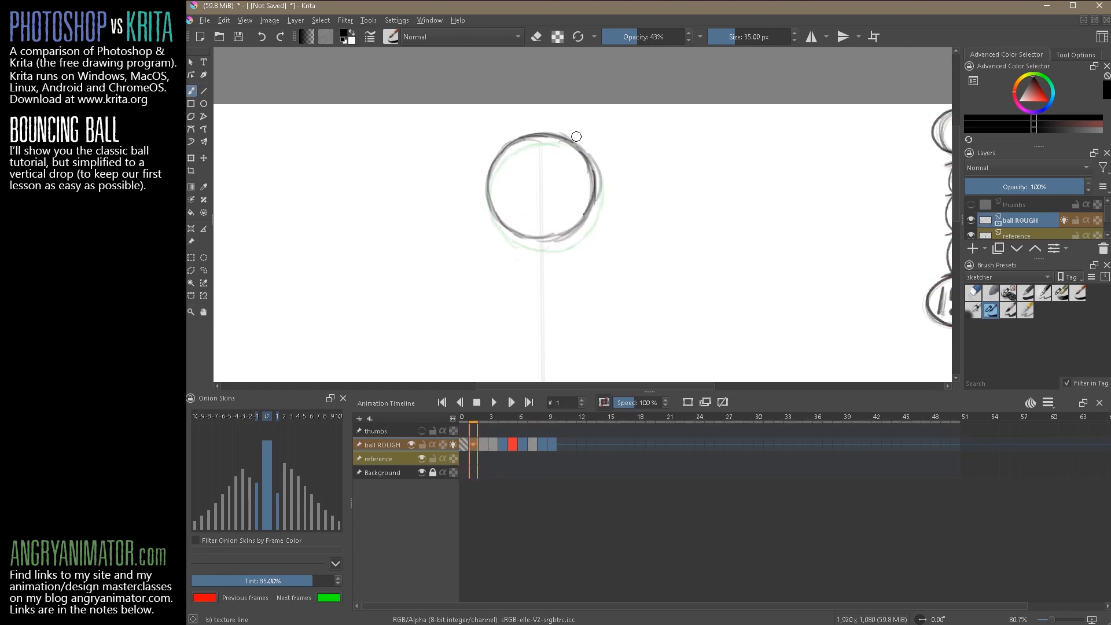
key(Right)
mouse_move(556, 139)
mouse_down()
mouse_move(491, 179)
mouse_move(529, 242)
mouse_move(587, 230)
mouse_move(588, 220)
mouse_move(571, 238)
mouse_up()
Color-label the new ball ROUGH inbetweens at frames 3, 2 and 1 blue.
click(464, 445)
mouse_move(721, 242)
mouse_down()
mouse_move(700, 264)
mouse_move(731, 277)
mouse_move(591, 223)
mouse_up()
click(474, 445)
click(482, 444)
click(491, 444)
right_click(491, 444)
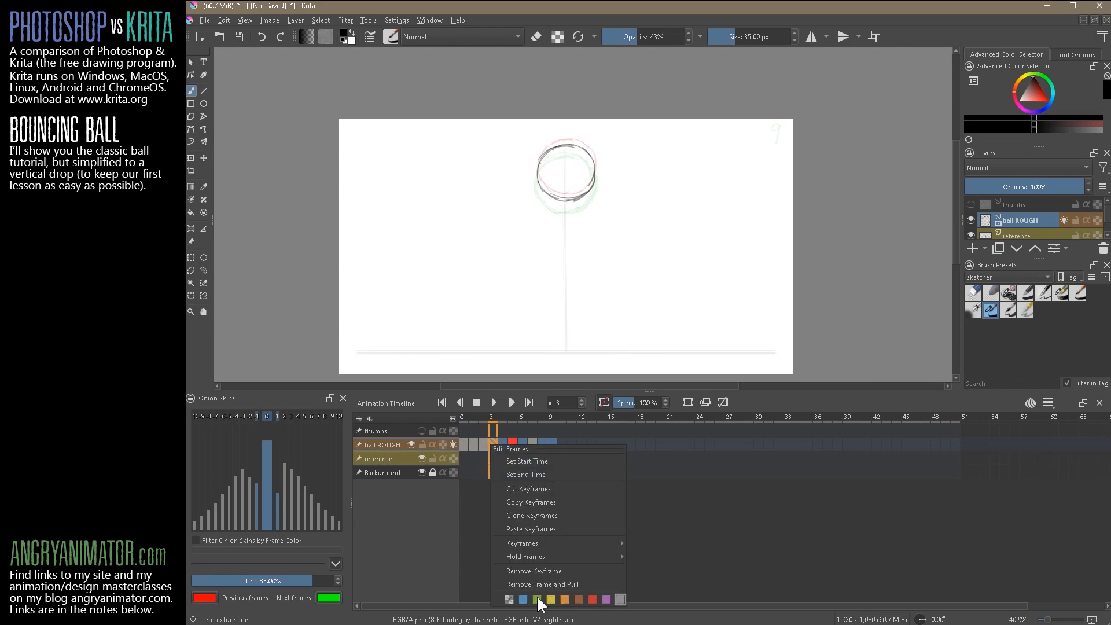
click(478, 442)
right_click(483, 444)
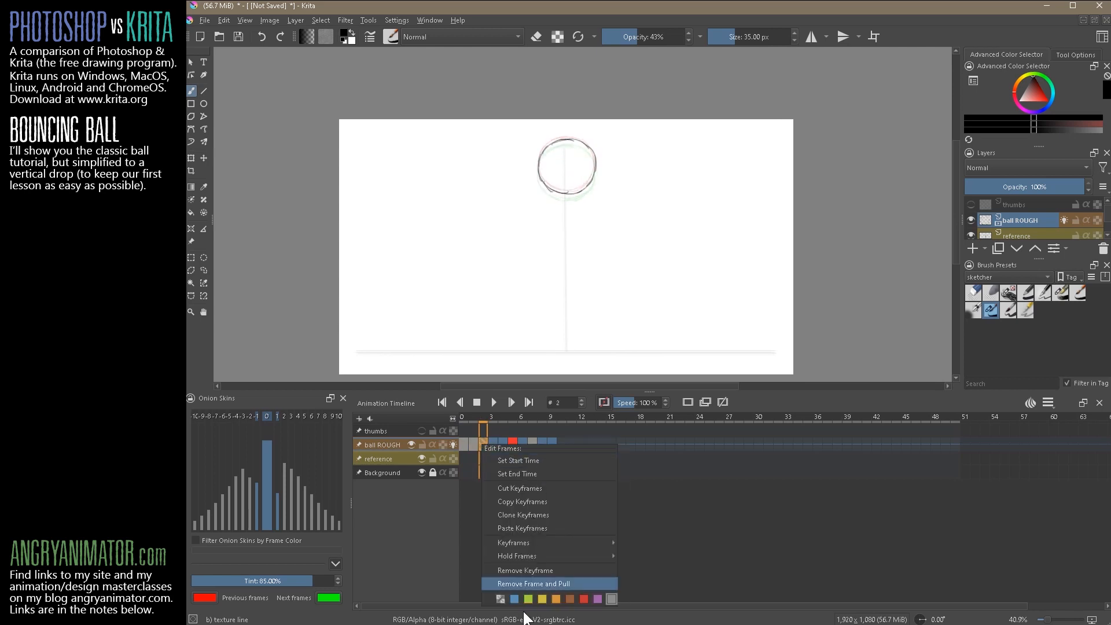
click(470, 440)
right_click(471, 440)
Number the new ball ROUGH inbetweens at frames 3, 2 and 1 in the upper corner of the drawings, with frame 1 as 3.
click(464, 445)
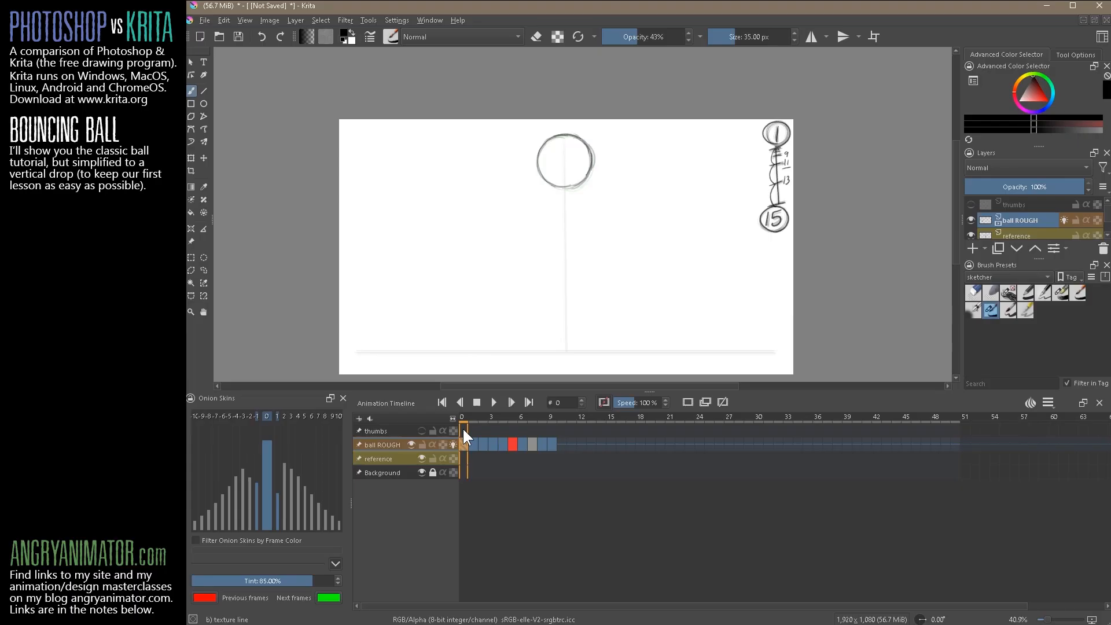
drag(463, 428, 507, 446)
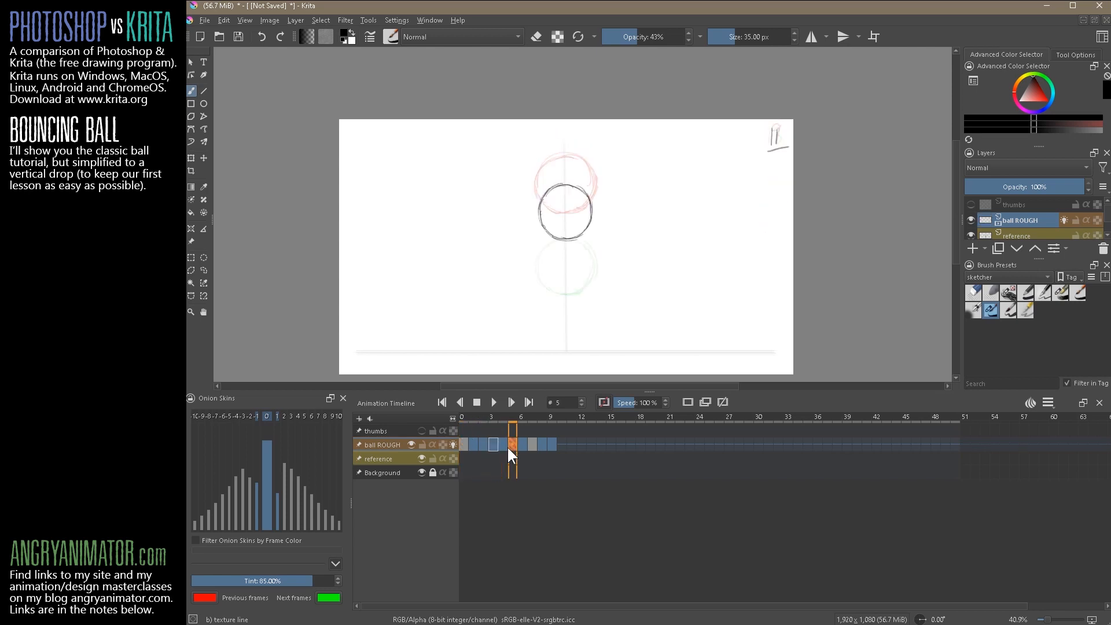
key(Left)
key(Left)
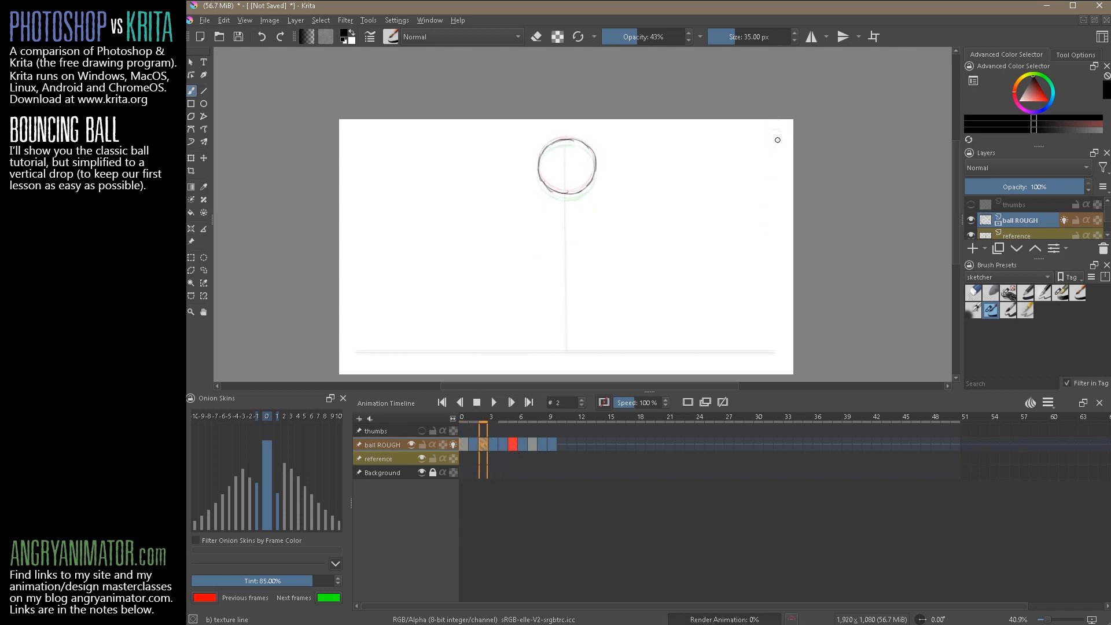
key(Left)
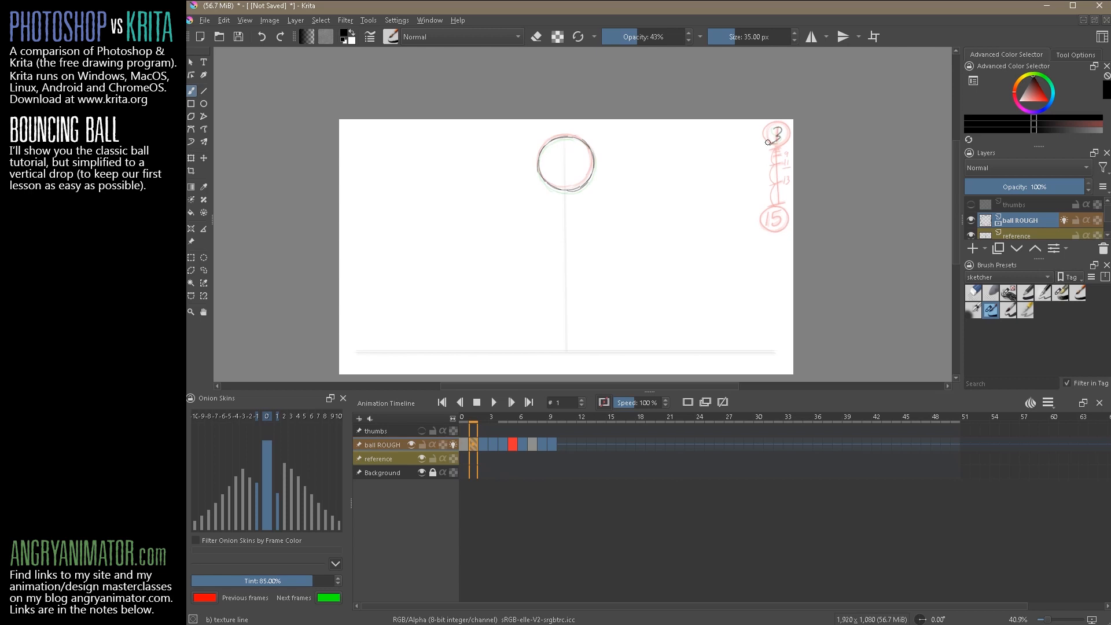
key(Left)
Insert a blank frame at frame 8 of ball ROUGH, between the ground-contact key 15 and key 27.
drag(469, 443, 513, 442)
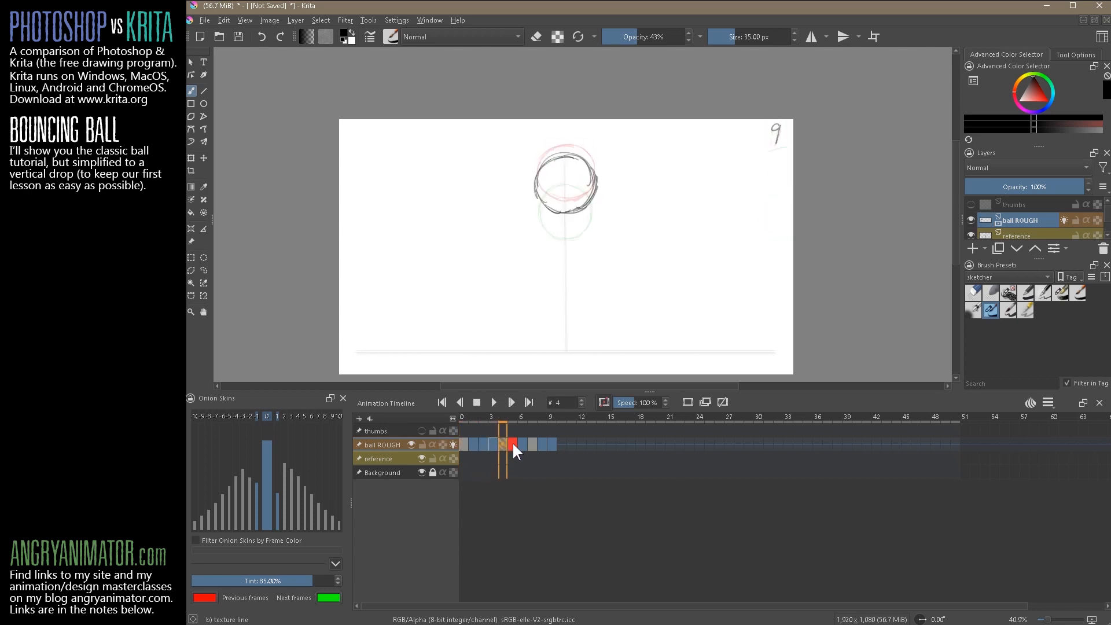
click(525, 444)
click(542, 446)
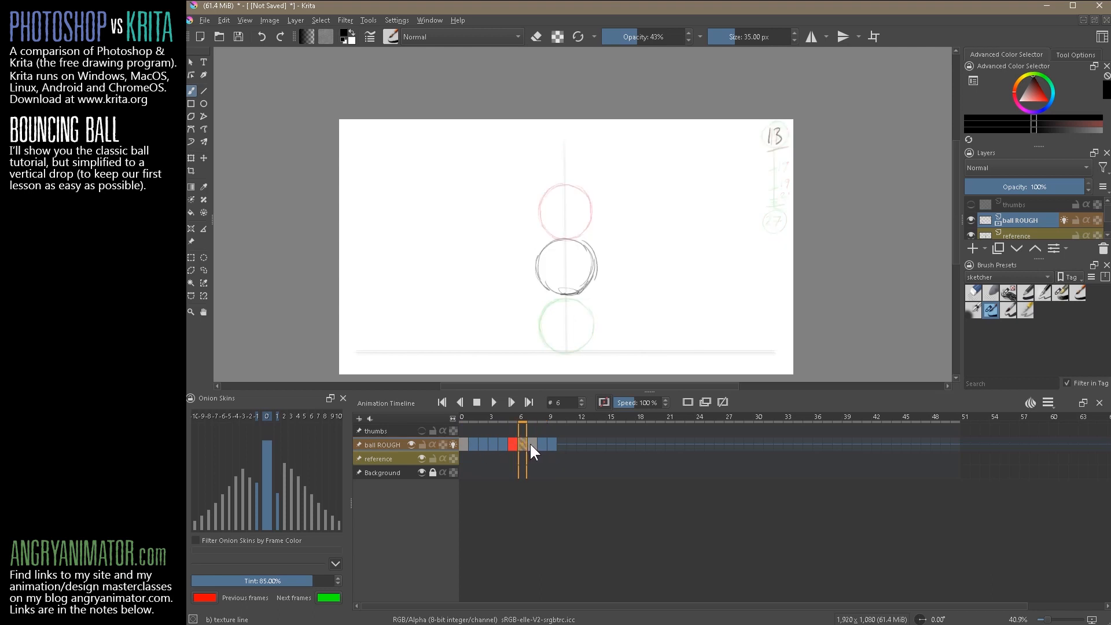
click(532, 449)
click(542, 445)
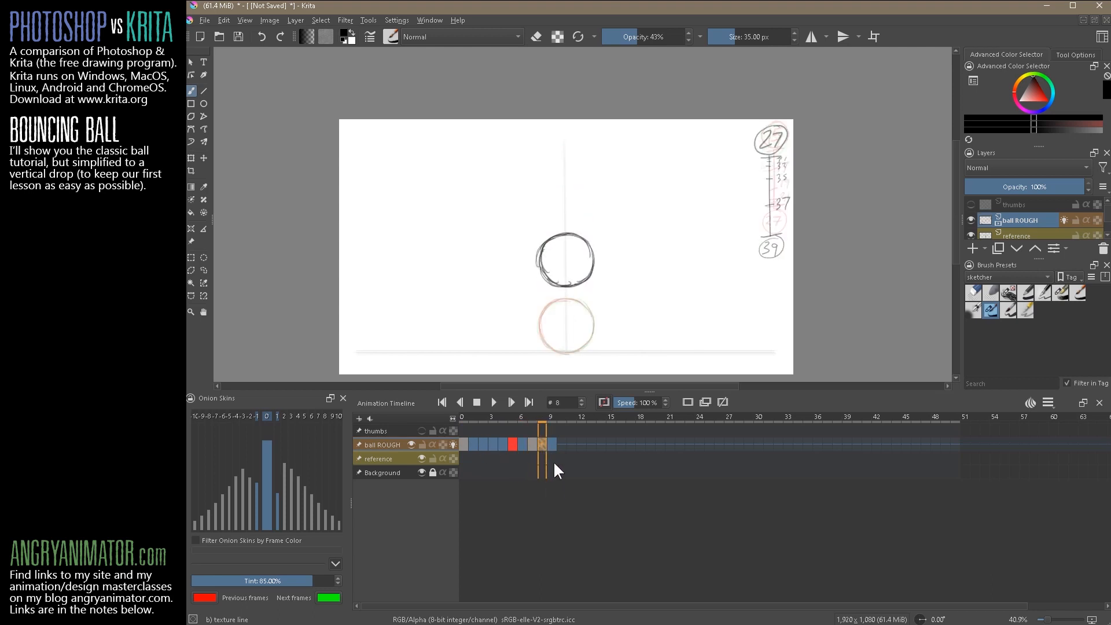
click(532, 445)
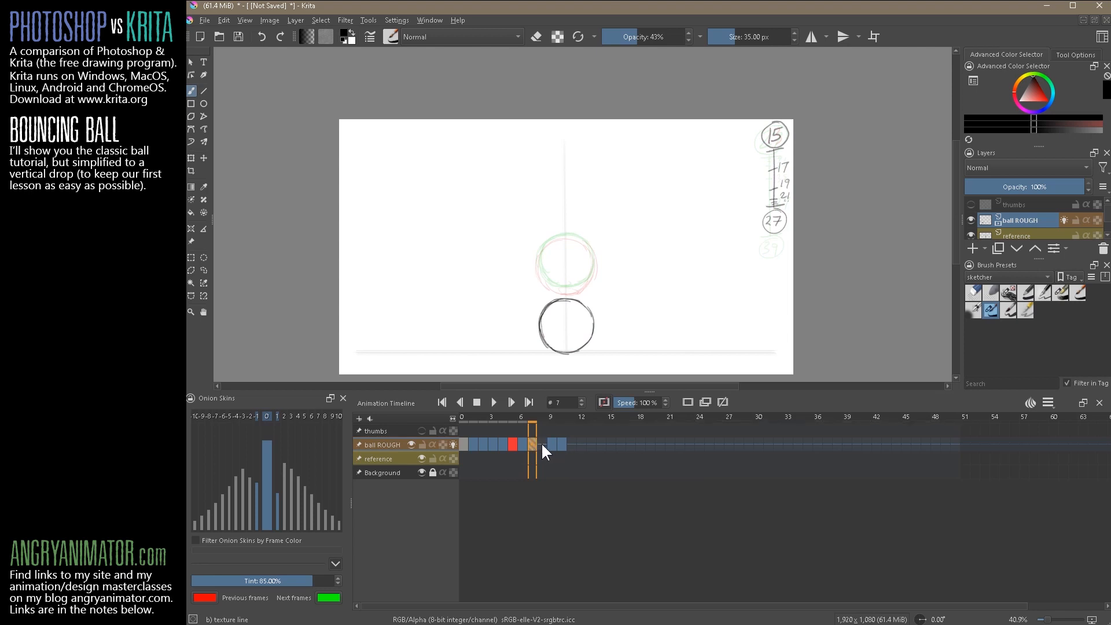
click(540, 446)
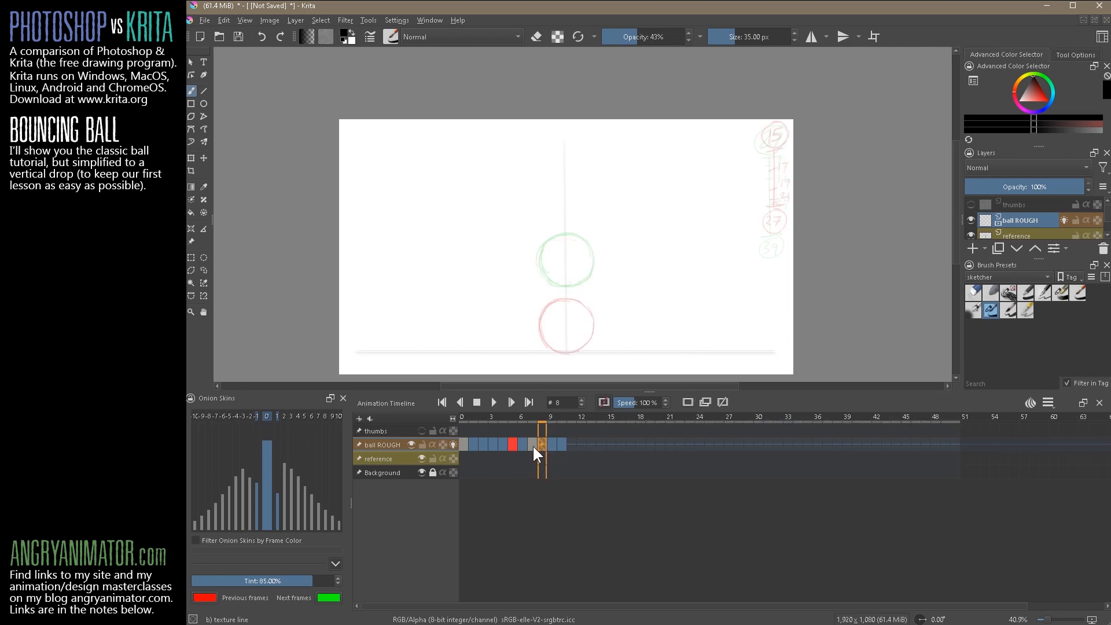
Color-label key 27 at frame 9 of ball ROUGH grey.
click(553, 443)
right_click(552, 443)
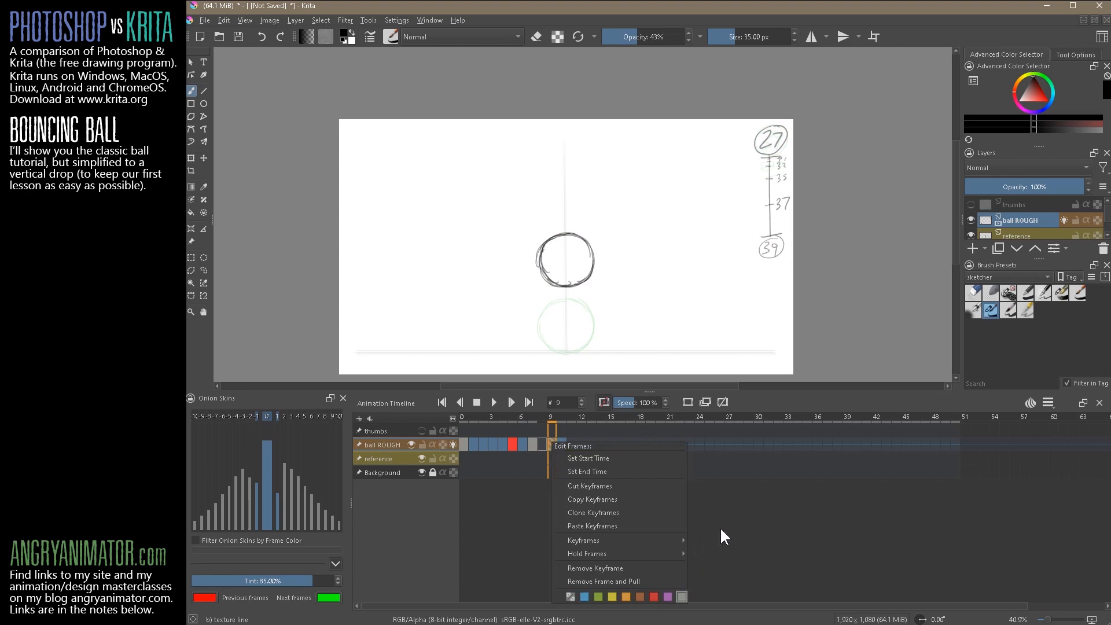
key(Escape)
Rough in a ball on blank frame 8 of ball ROUGH between the onion-skinned keys 15 and 27, following the timing chart.
click(541, 445)
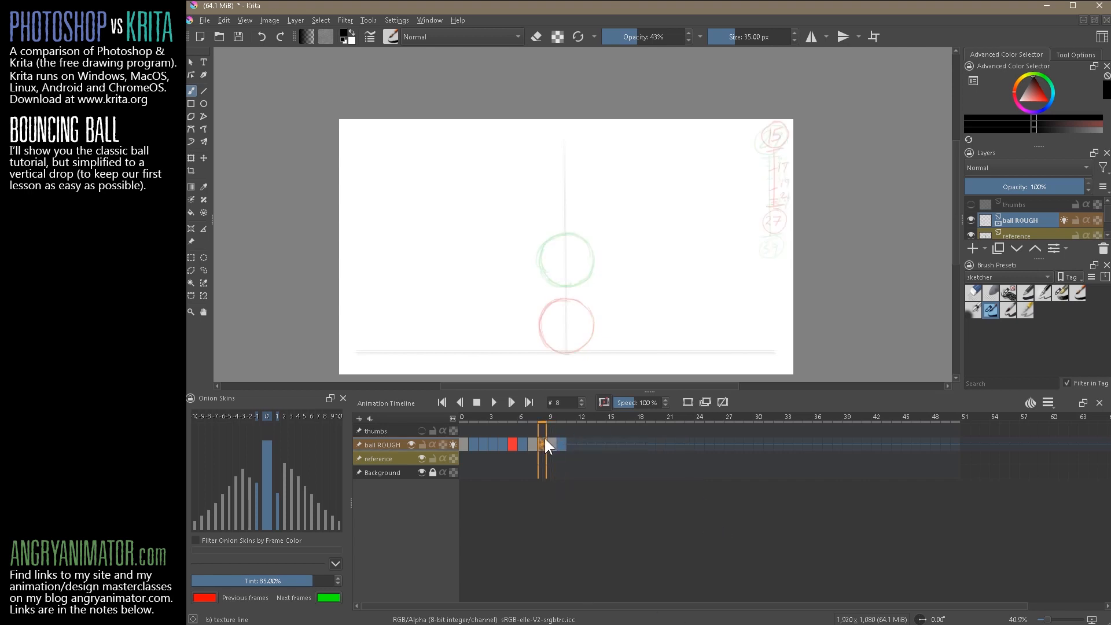
click(530, 443)
click(553, 445)
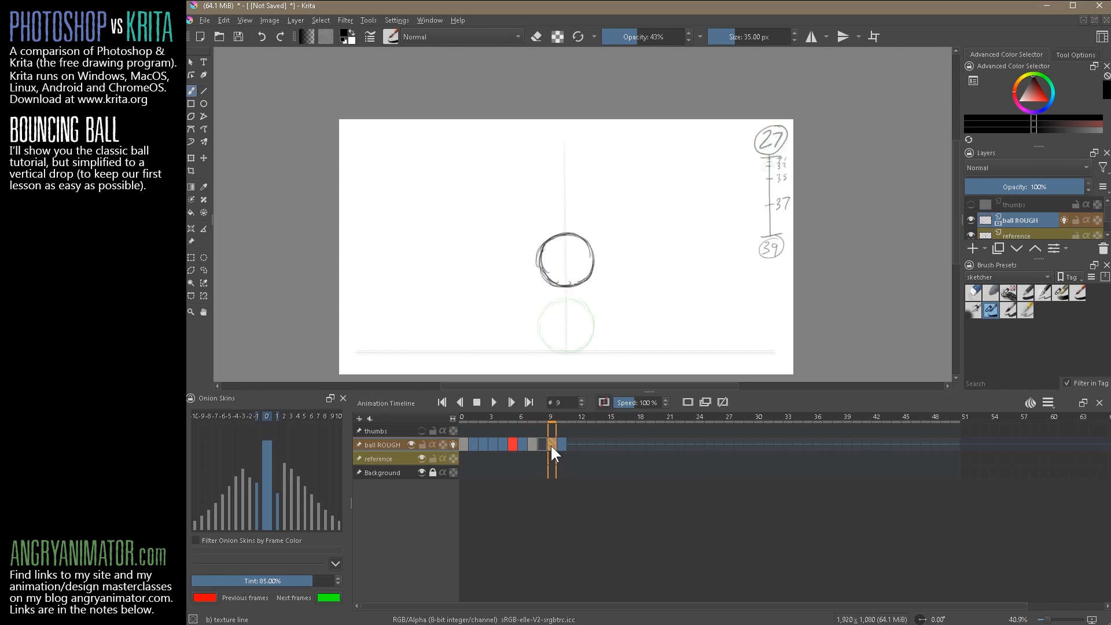
click(533, 444)
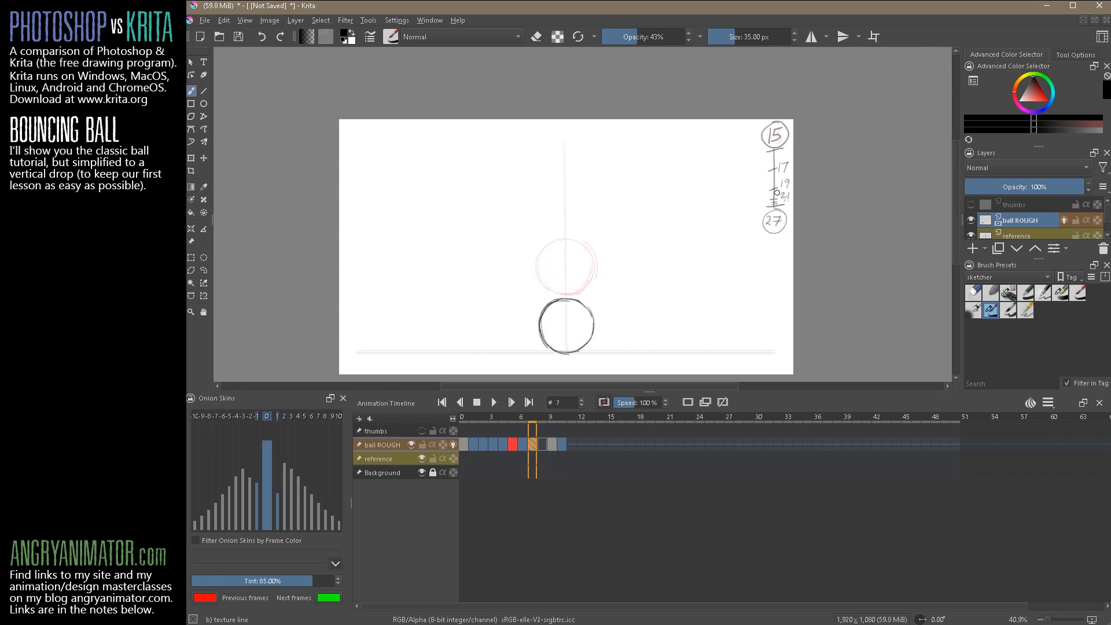
click(544, 439)
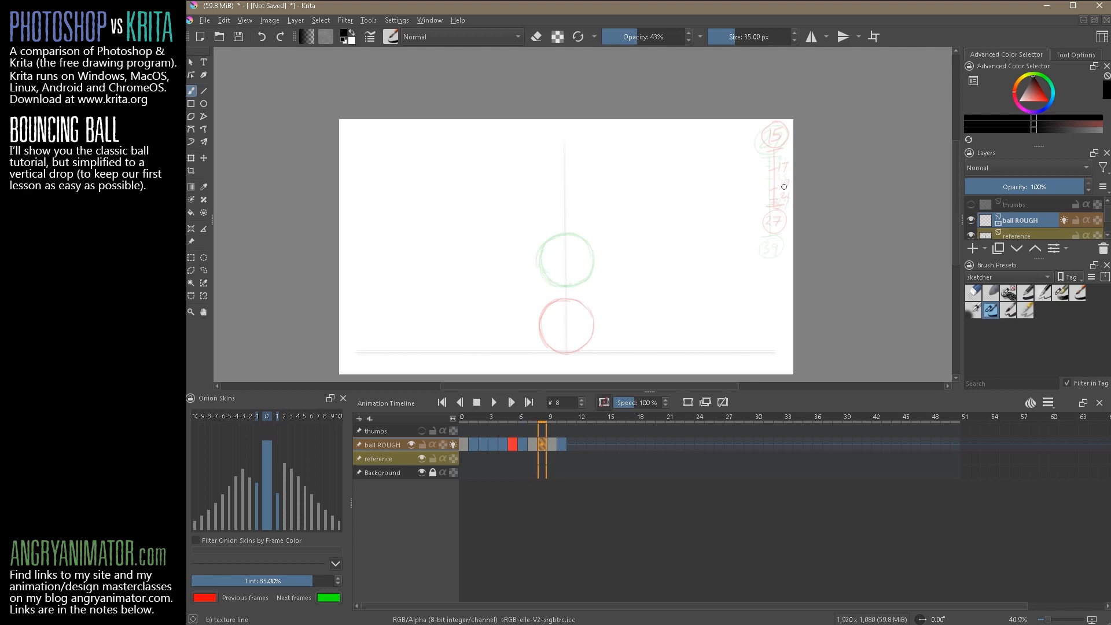
mouse_move(581, 257)
mouse_down()
mouse_move(563, 253)
mouse_move(541, 278)
mouse_move(566, 253)
mouse_move(592, 263)
mouse_move(591, 279)
mouse_move(544, 295)
mouse_move(549, 304)
mouse_move(584, 300)
mouse_move(550, 258)
mouse_move(584, 255)
mouse_move(593, 273)
mouse_move(586, 306)
mouse_move(560, 304)
mouse_up()
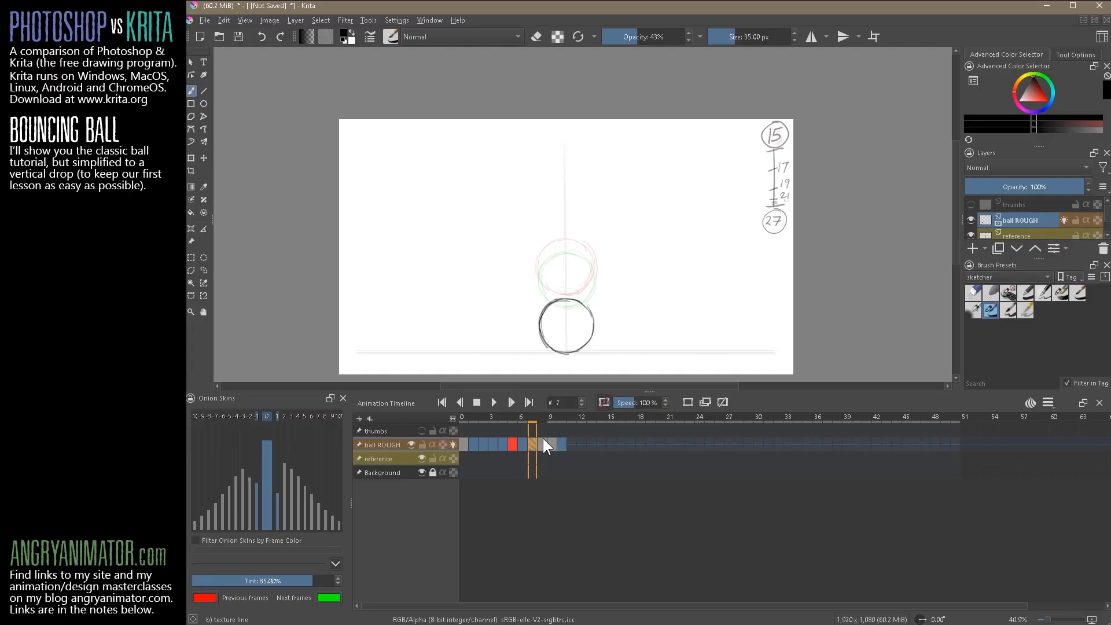
Color-label the inbetween at frame 8 of ball ROUGH red and insert a hold frame between it and key 15.
click(543, 441)
right_click(543, 441)
click(645, 598)
click(534, 444)
key(F5)
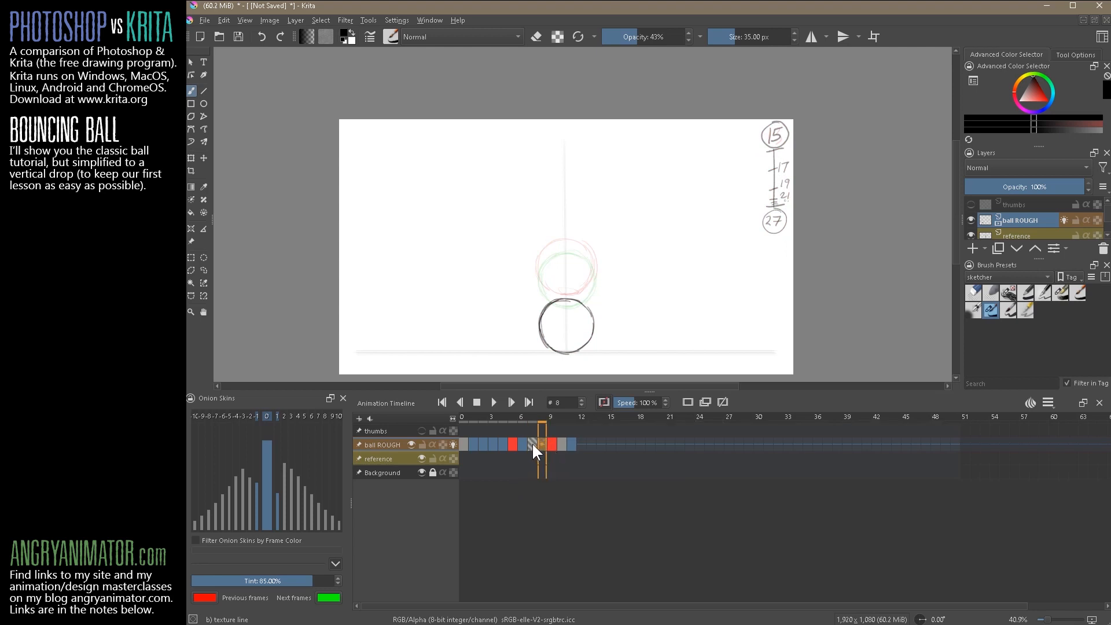
click(541, 446)
Write the drawing number in the upper corner of the red inbetween at frame 9, then return to the hold frame at frame 8.
click(552, 442)
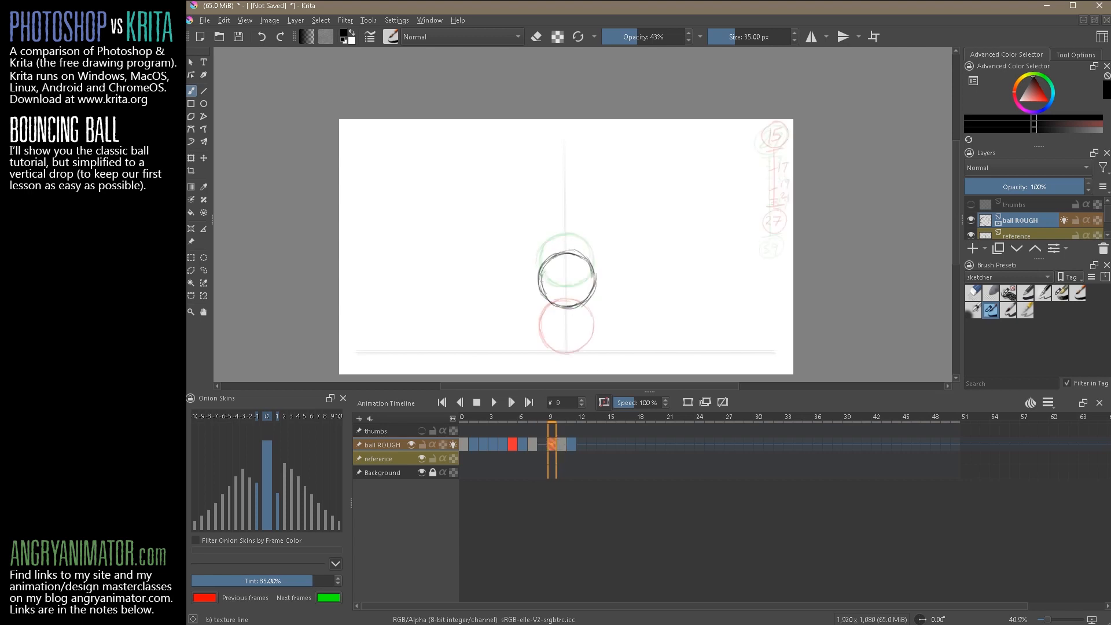
drag(770, 135, 785, 149)
click(542, 444)
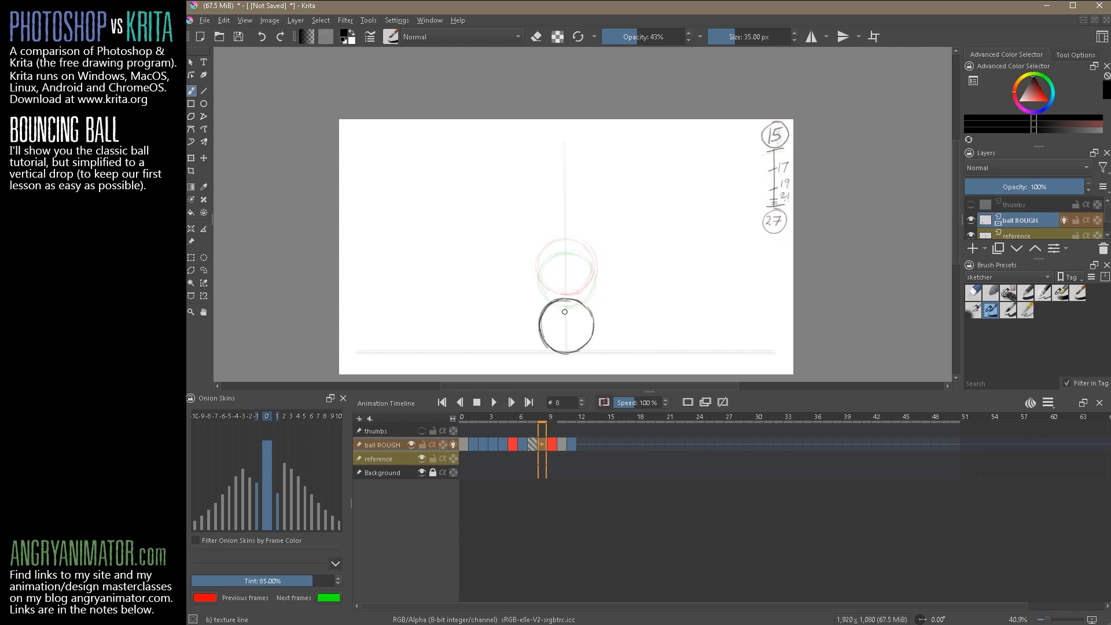
click(547, 443)
click(540, 443)
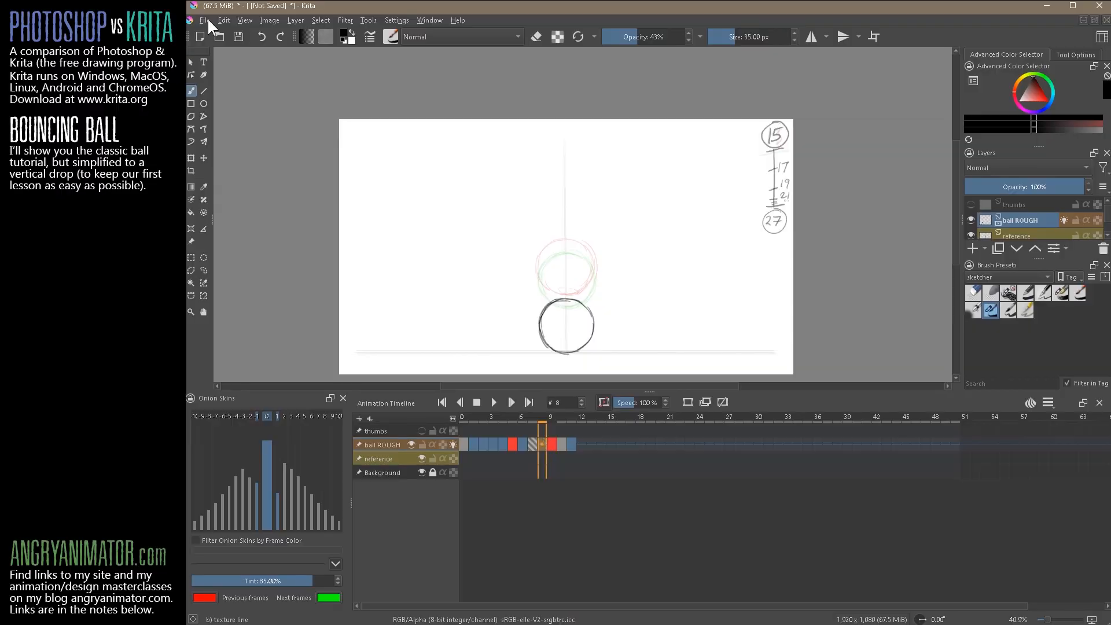
Save the animation to the Desktop as a Krita document named ball_basic.
click(207, 17)
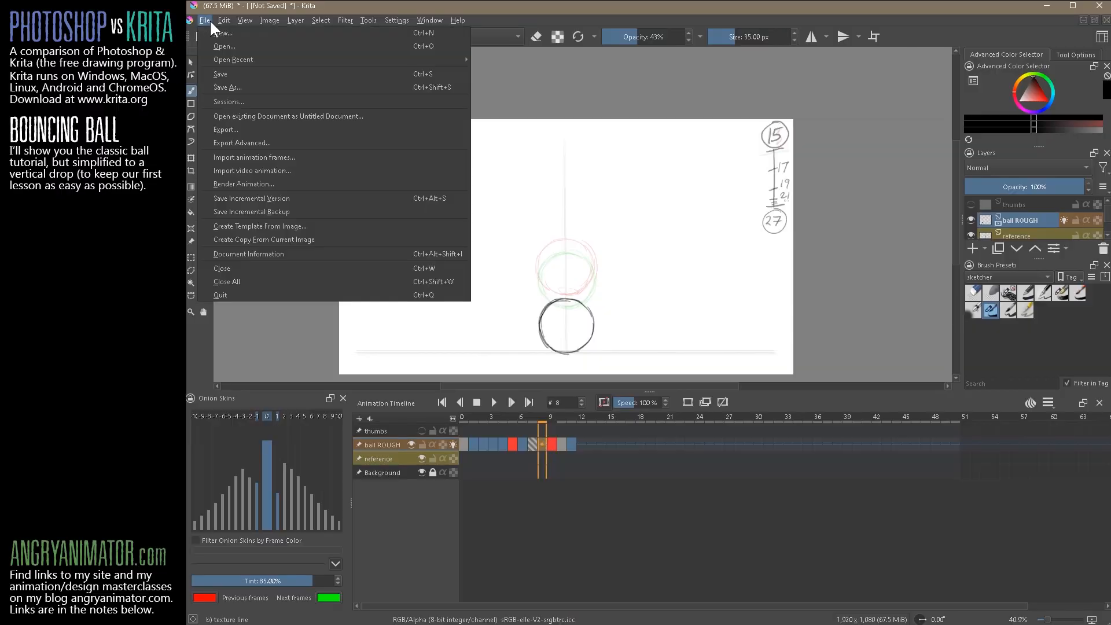
click(245, 88)
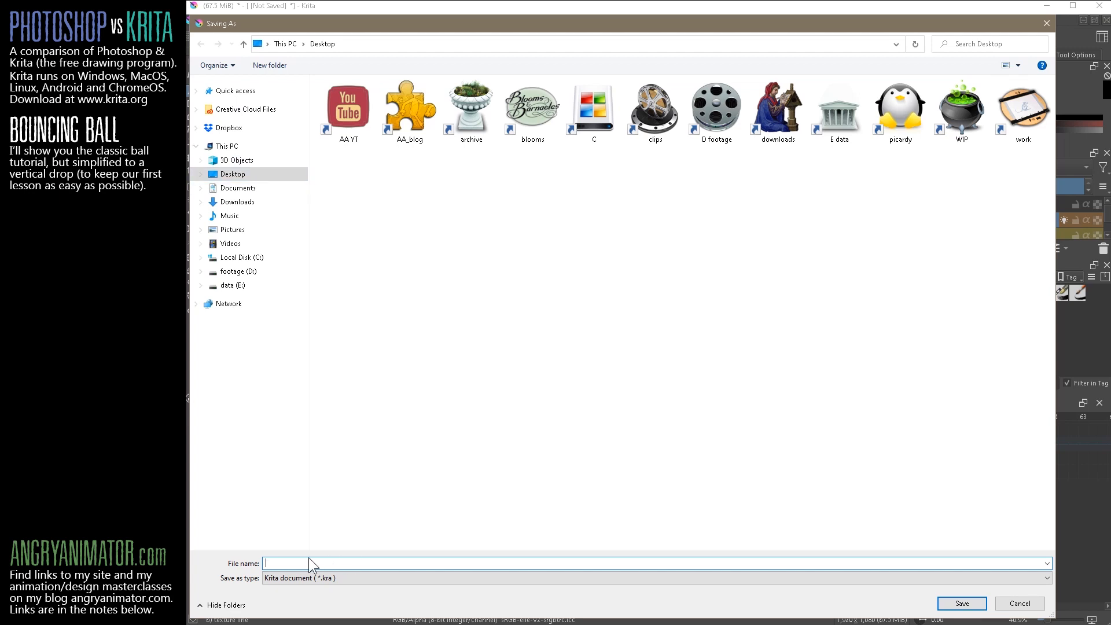
text(ball_basic)
key(Return)
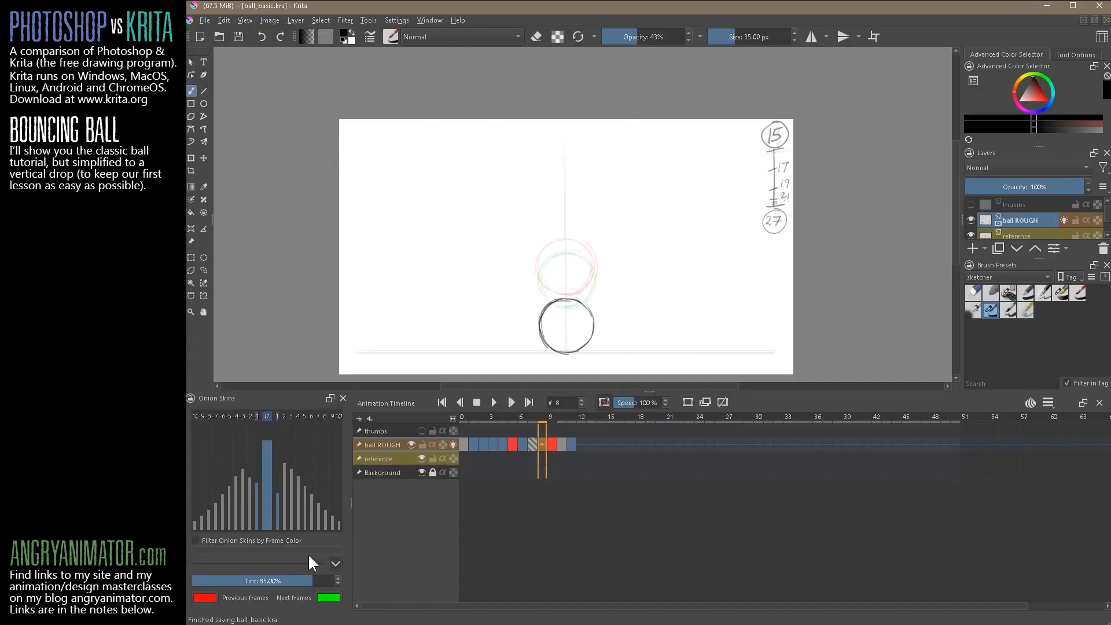
Create a blank drawing at frame 8 of ball ROUGH, between key 15 and inbetween 19, with onion skins on.
click(533, 445)
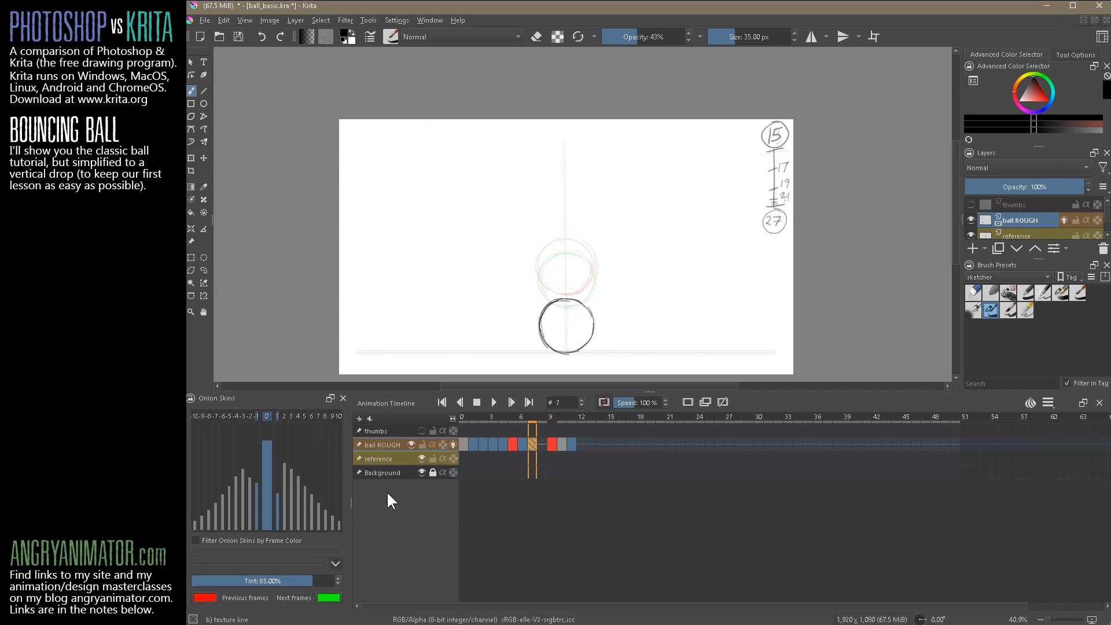
click(453, 445)
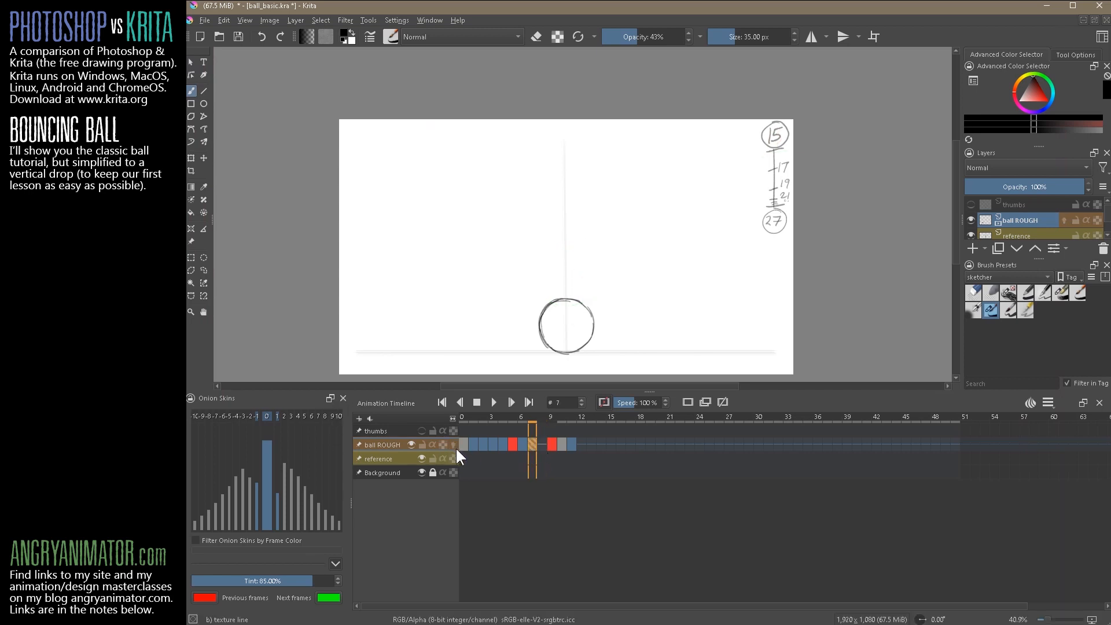
click(552, 444)
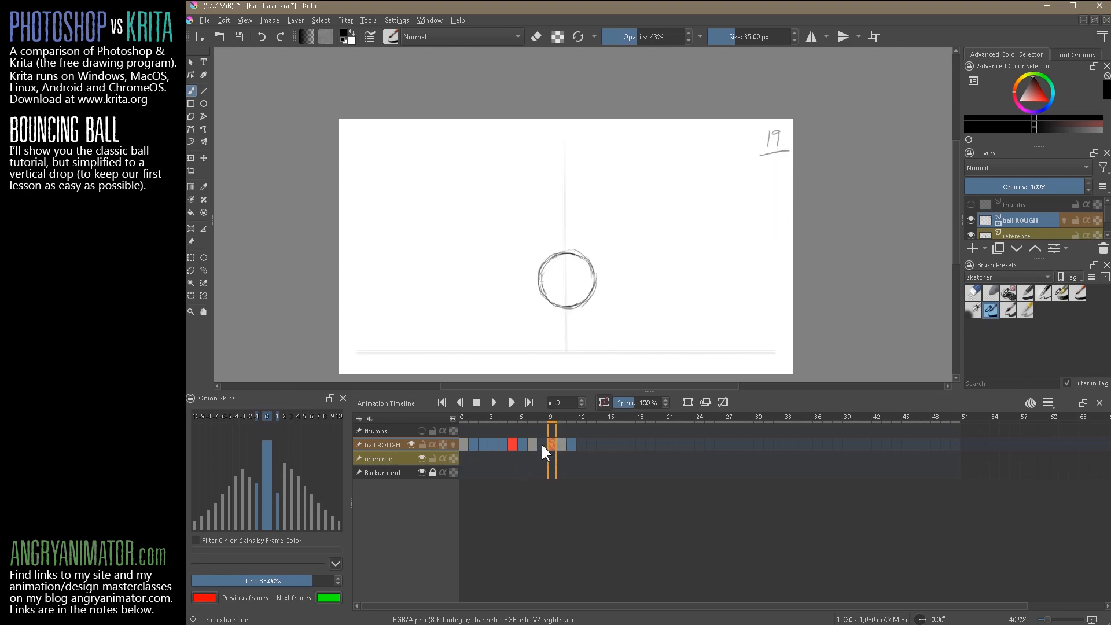
click(542, 445)
click(689, 402)
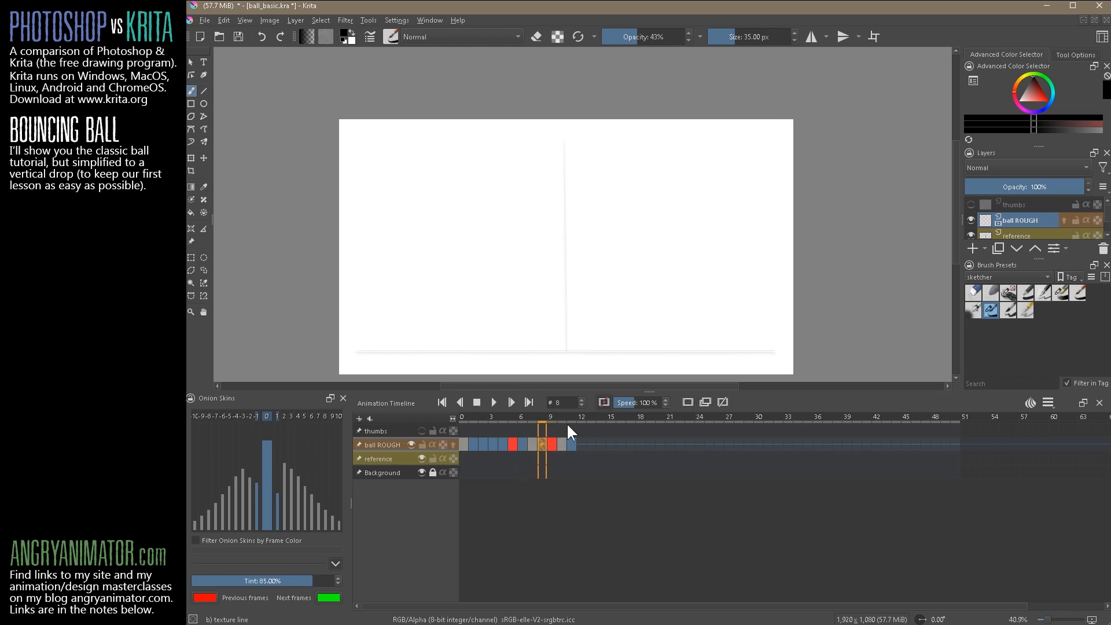
click(452, 445)
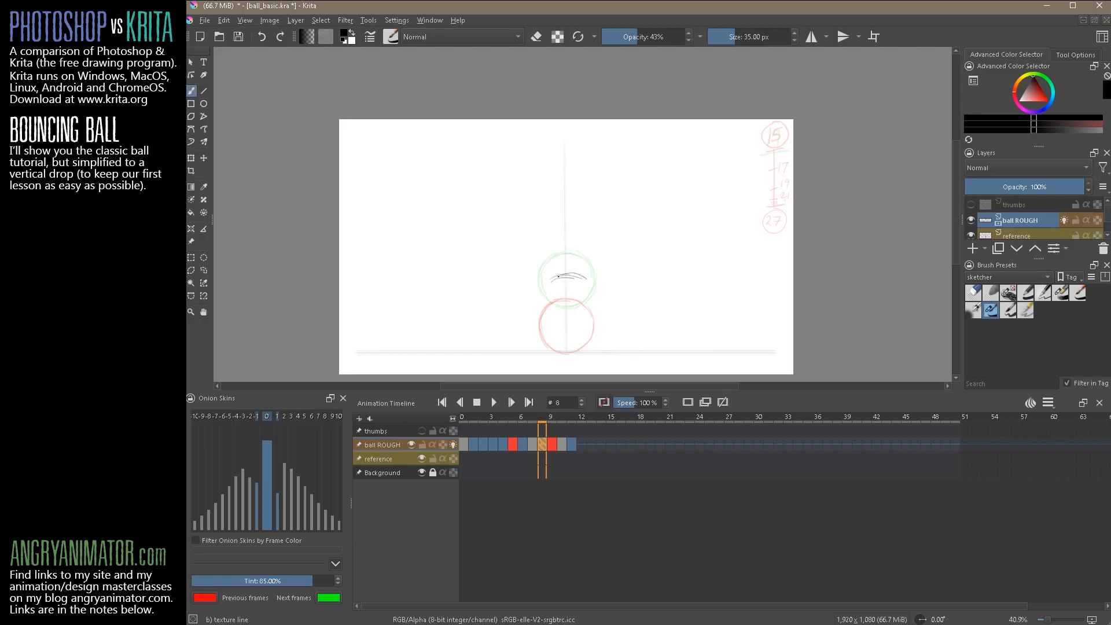
Rough in the ball midway between the onion-skinned drawings 15 and 19 on frame 8, and write 17 in the upper corner.
drag(559, 277, 538, 297)
mouse_move(547, 281)
mouse_down()
mouse_move(540, 296)
mouse_move(563, 329)
mouse_up()
drag(770, 133, 779, 147)
drag(551, 321, 585, 325)
mouse_move(575, 273)
mouse_down()
mouse_move(594, 307)
mouse_move(584, 313)
mouse_up()
click(532, 443)
click(544, 444)
click(553, 446)
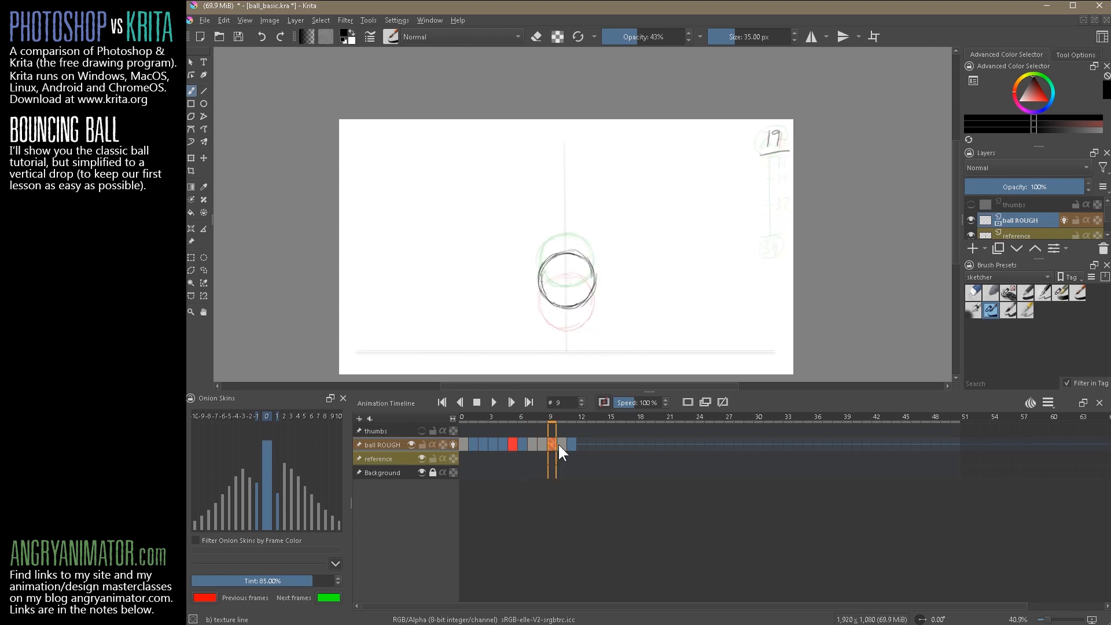
Turn off the onion skins of ball ROUGH and color-label inbetween 17 at frame 8 blue.
click(453, 444)
click(541, 444)
click(530, 443)
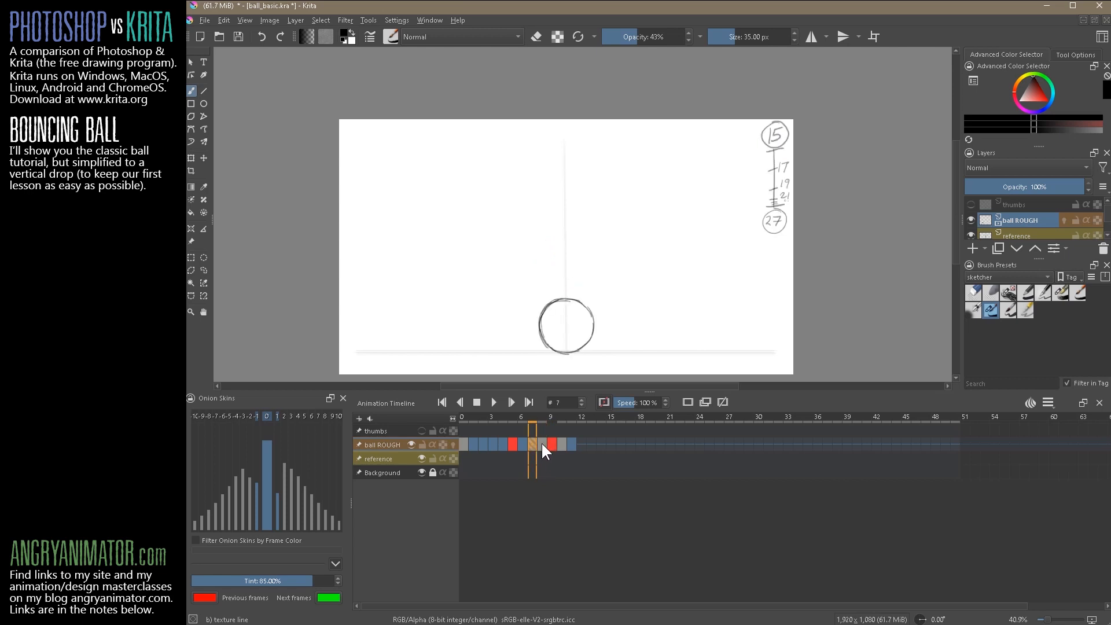
click(542, 444)
right_click(542, 443)
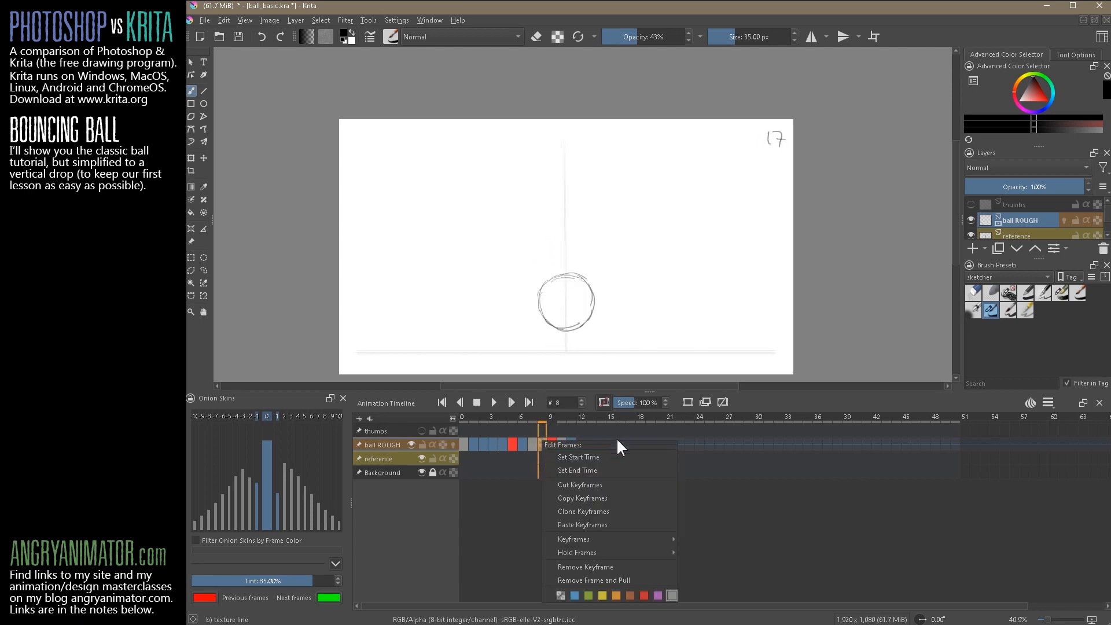
click(533, 467)
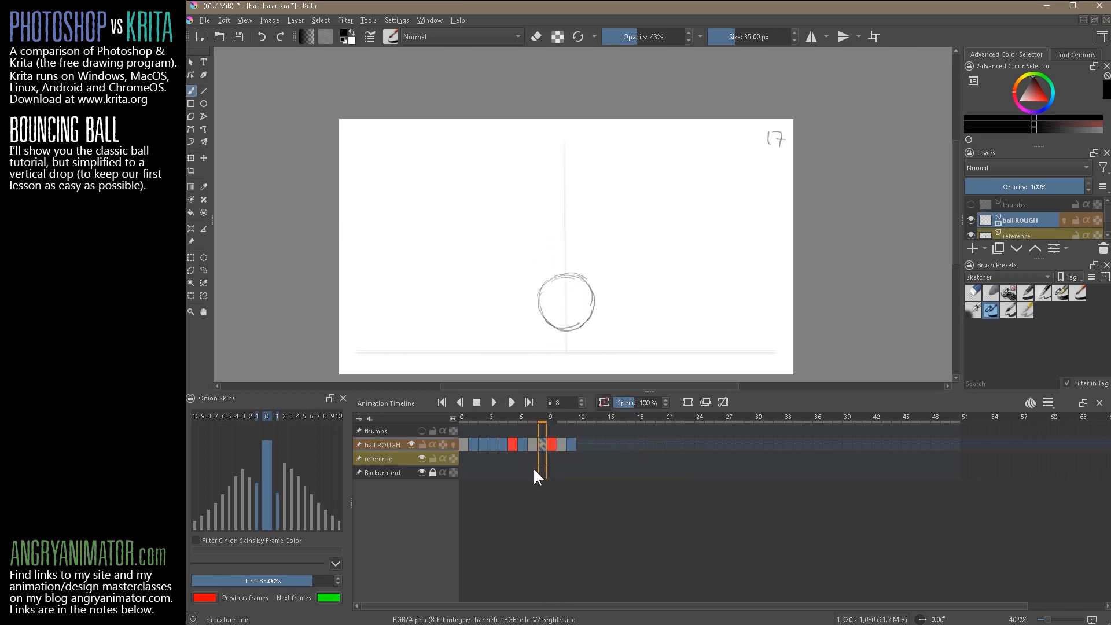
Flip through the drawings at frames 7 to 10 and examine the timing chart on key 15.
click(552, 443)
click(561, 443)
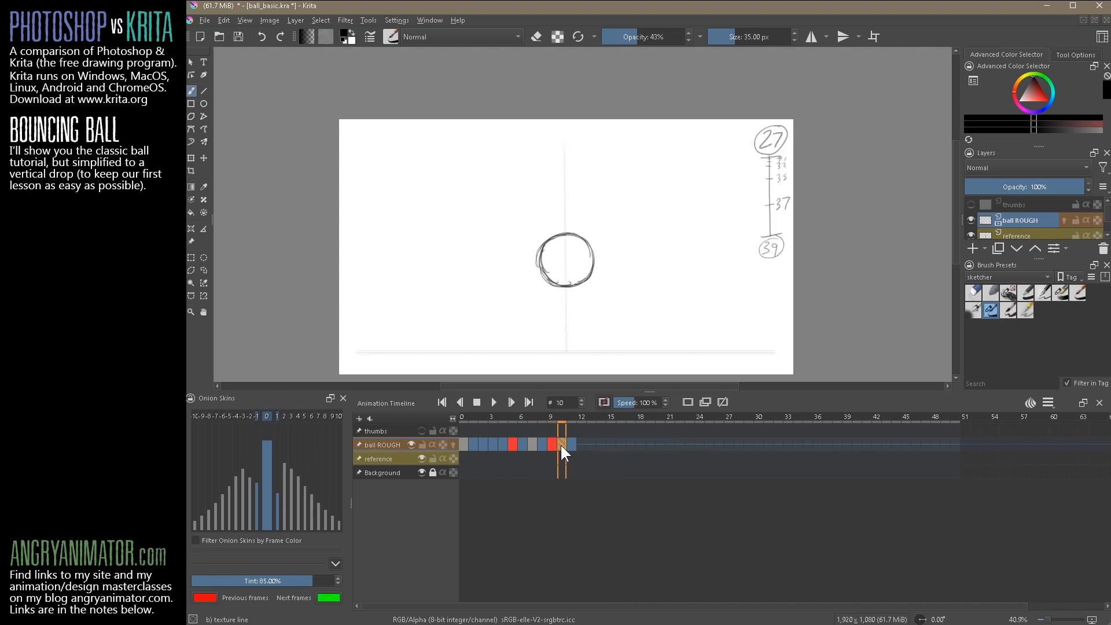
click(542, 443)
click(533, 443)
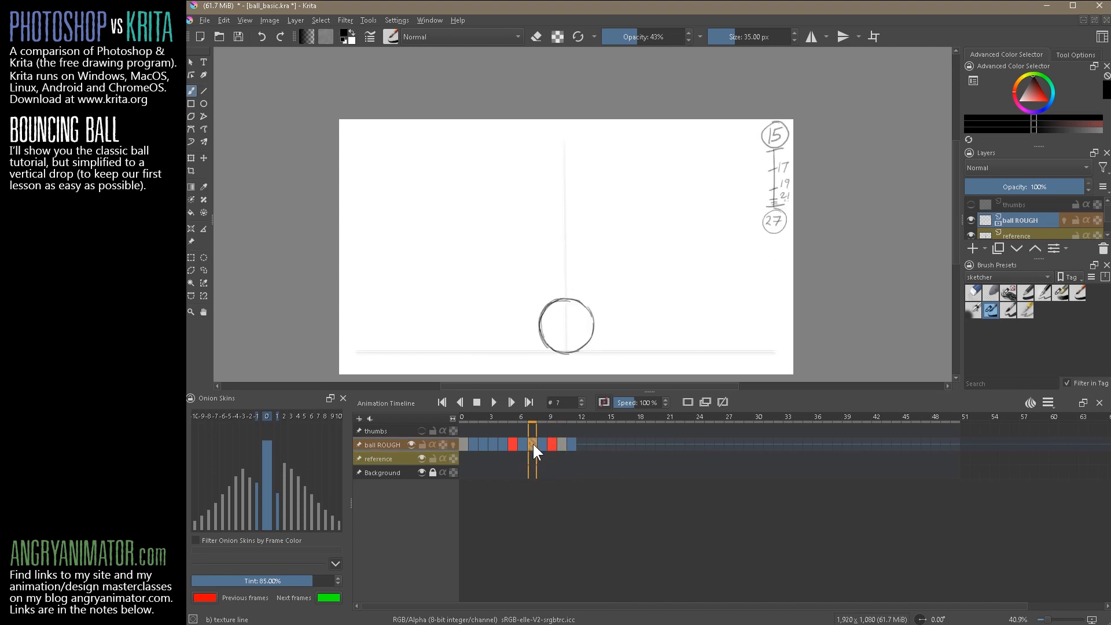
click(542, 444)
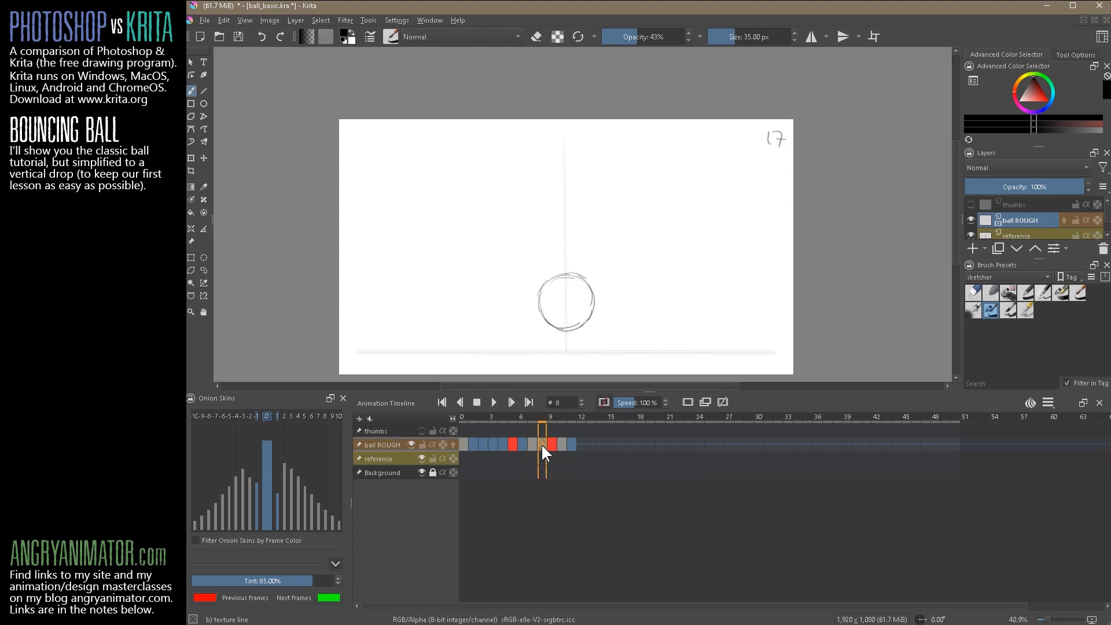
click(552, 443)
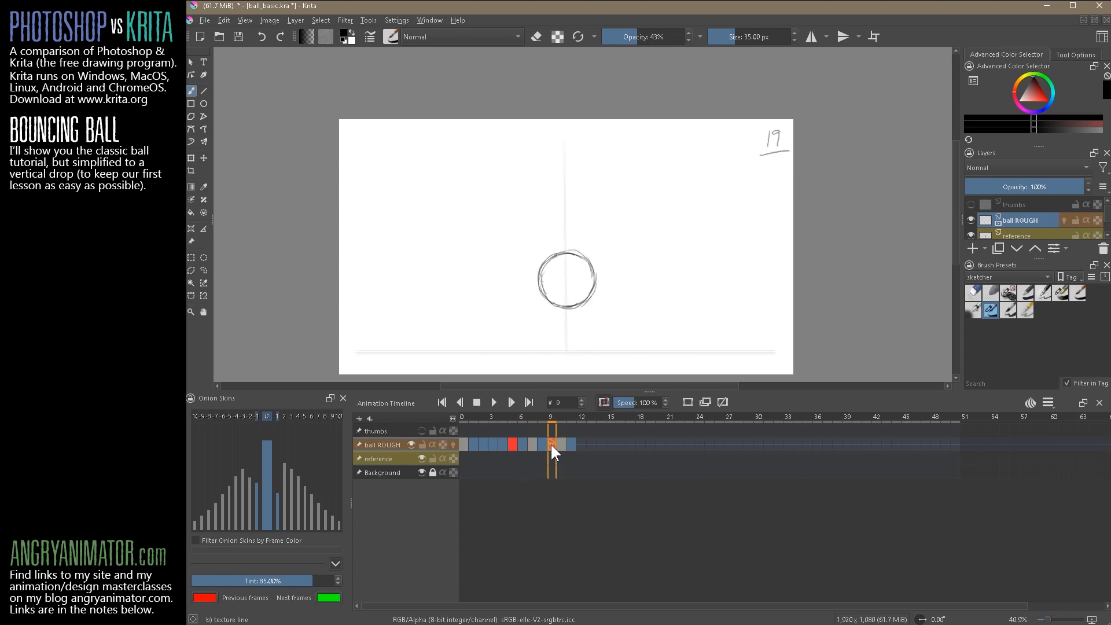
click(533, 444)
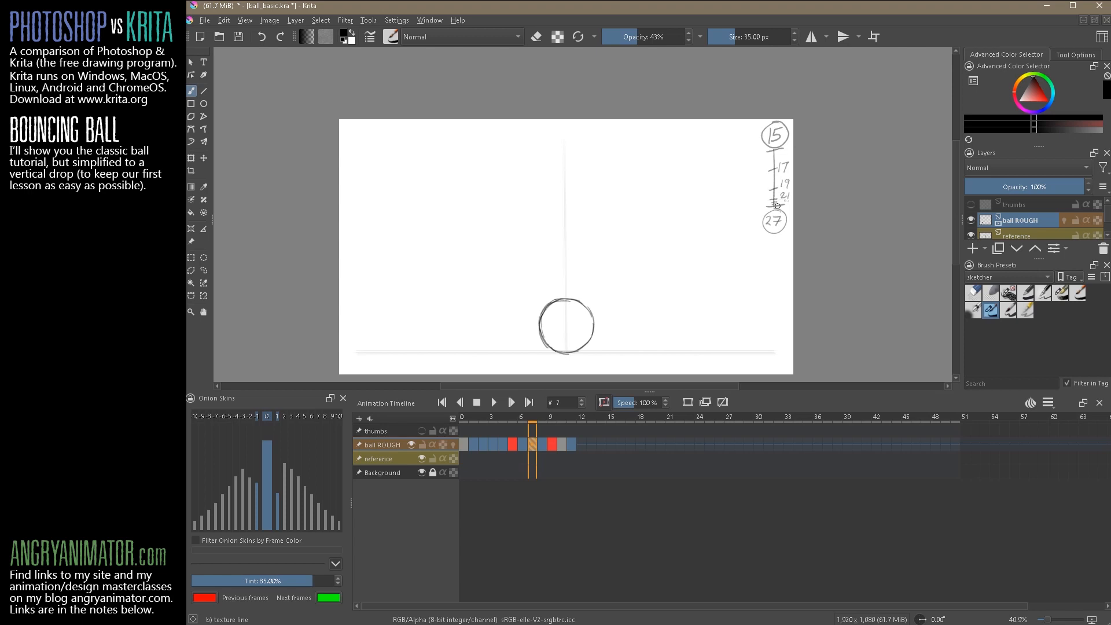
Insert a hold frame after red inbetween 19 and create a blank drawing at frame 10 with onion skins on.
click(553, 444)
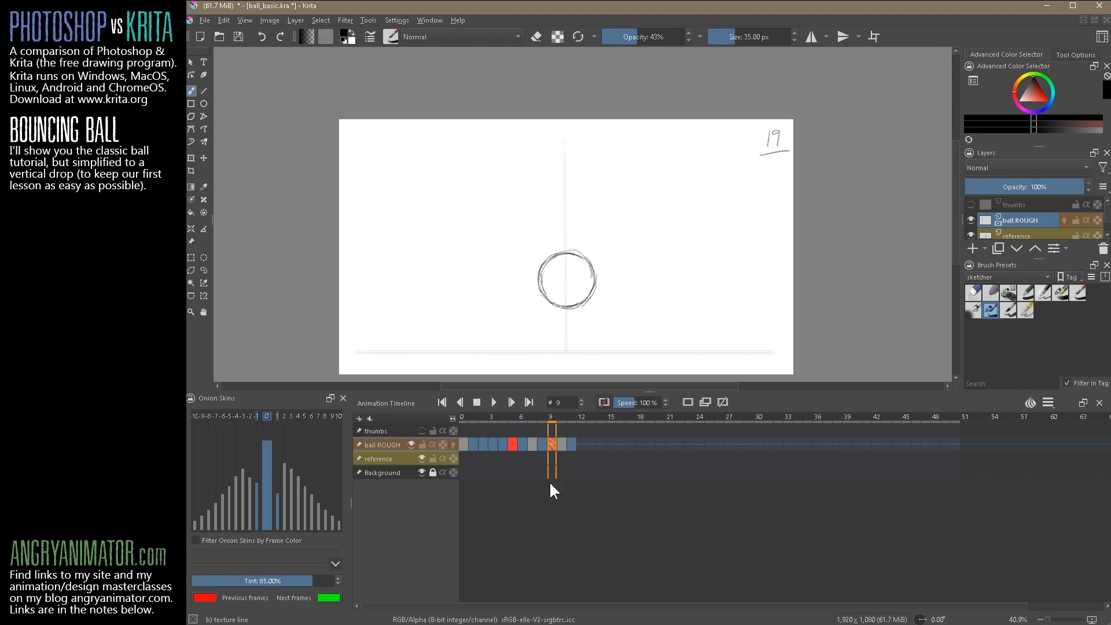
key(F5)
click(562, 444)
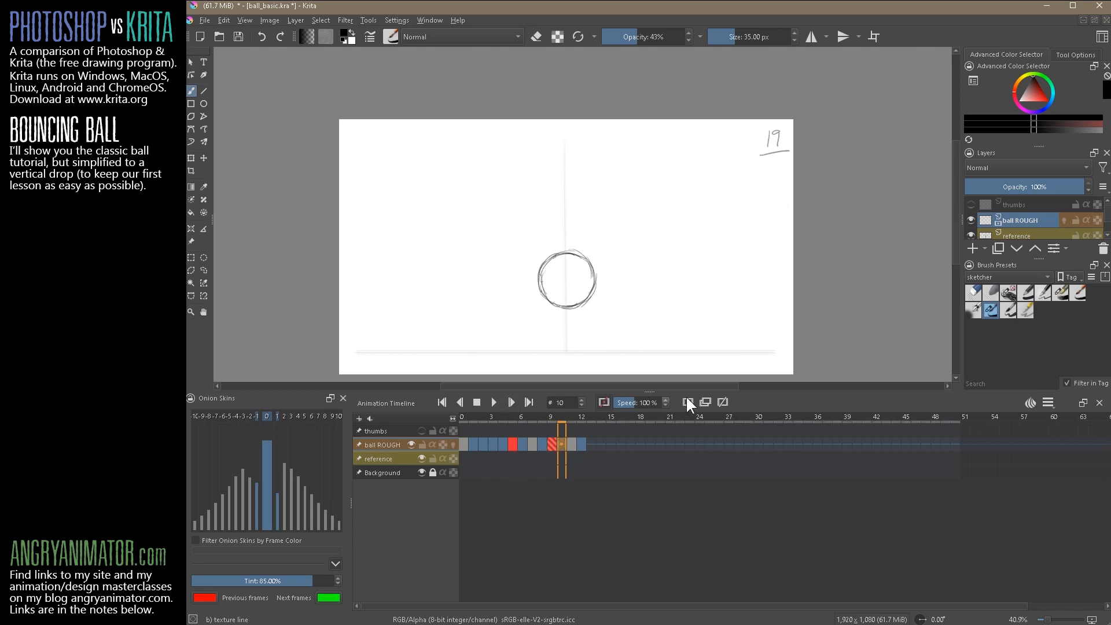
click(551, 444)
click(561, 444)
click(453, 445)
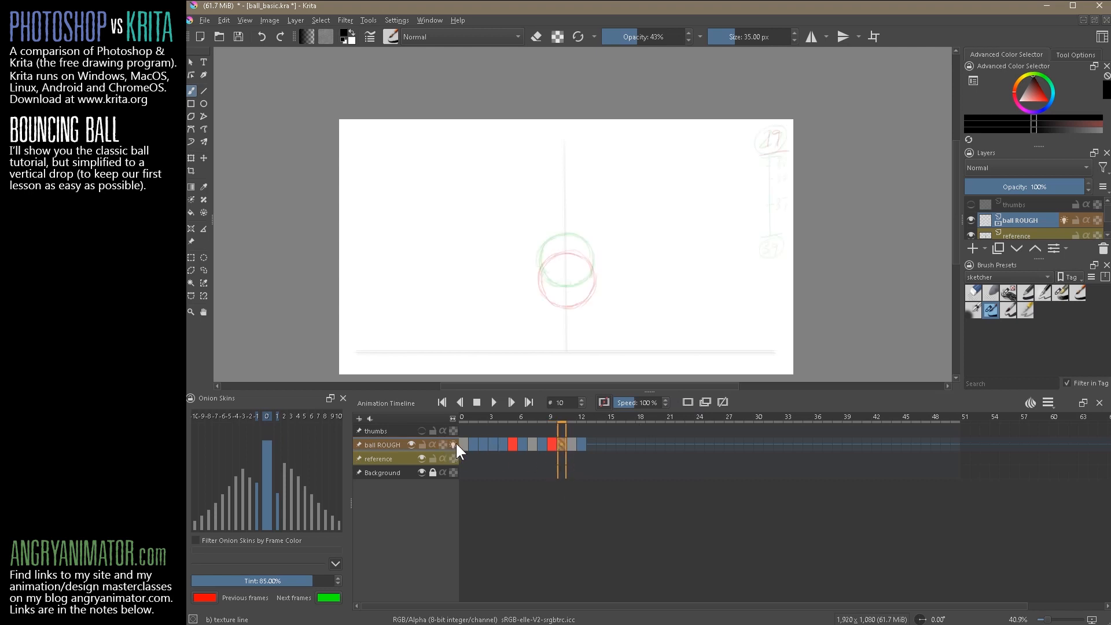
Rough in the ball on frame 10 midway between the onion-skinned inbetween 19 and key 27.
drag(573, 272, 574, 214)
drag(611, 272, 620, 230)
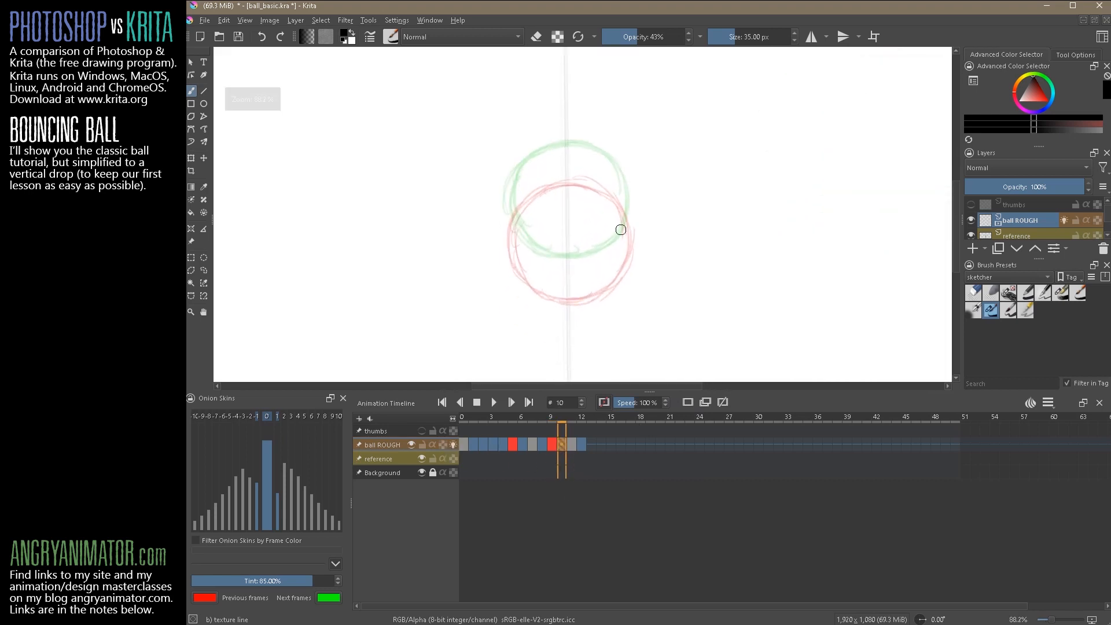
mouse_move(514, 246)
mouse_down()
mouse_move(553, 165)
mouse_move(628, 229)
mouse_up()
mouse_move(548, 259)
mouse_down()
mouse_move(596, 277)
mouse_move(620, 251)
mouse_move(527, 182)
mouse_up()
key(1)
key(ctrl+z)
click(552, 448)
click(562, 445)
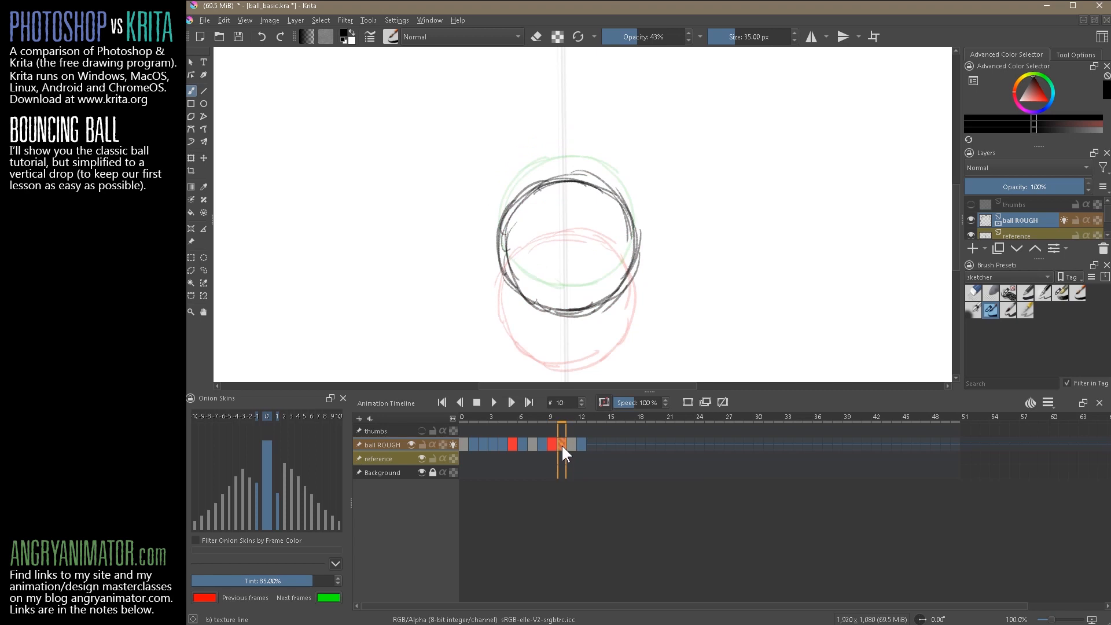
Insert a hold frame after the inbetween at frame 10 and create a blank onion-skinned drawing at frame 11.
right_click(562, 445)
click(592, 537)
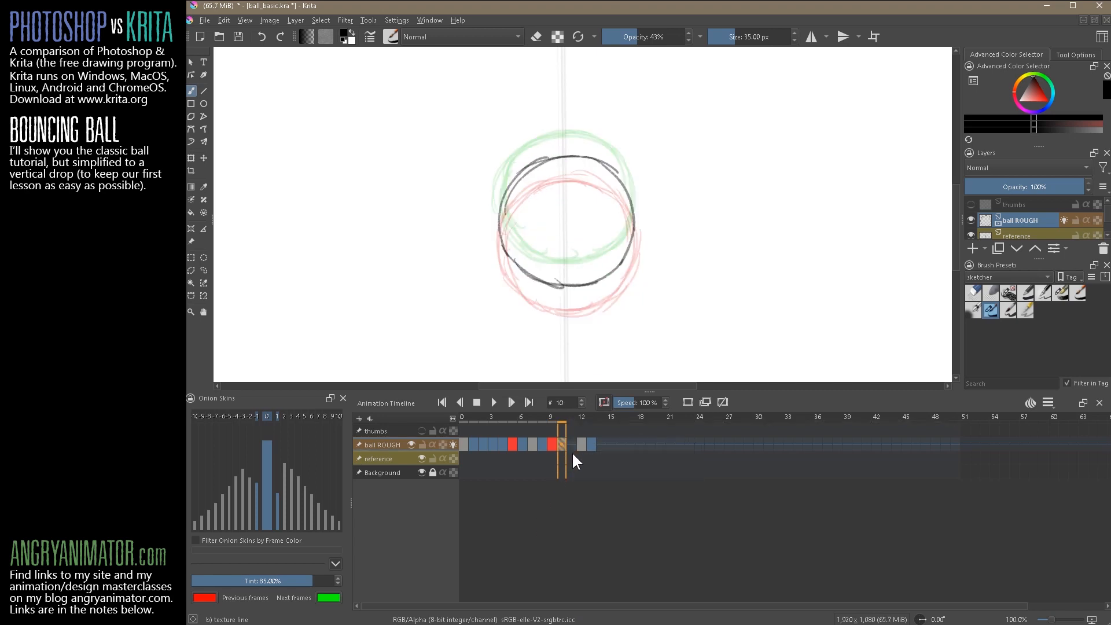
click(569, 446)
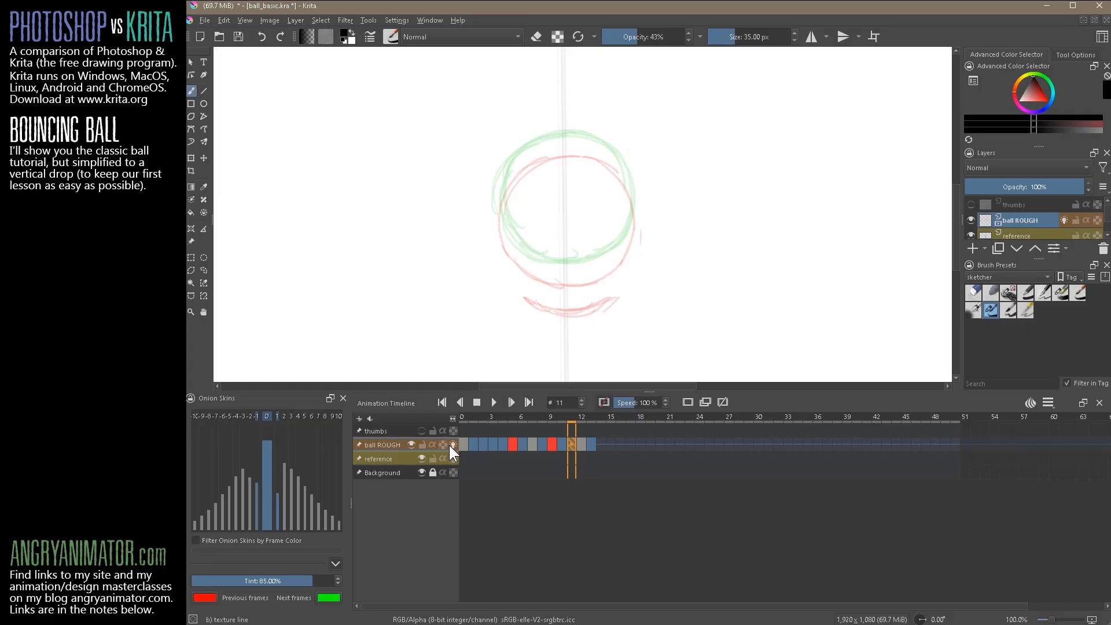
click(453, 444)
click(453, 443)
click(563, 443)
click(572, 443)
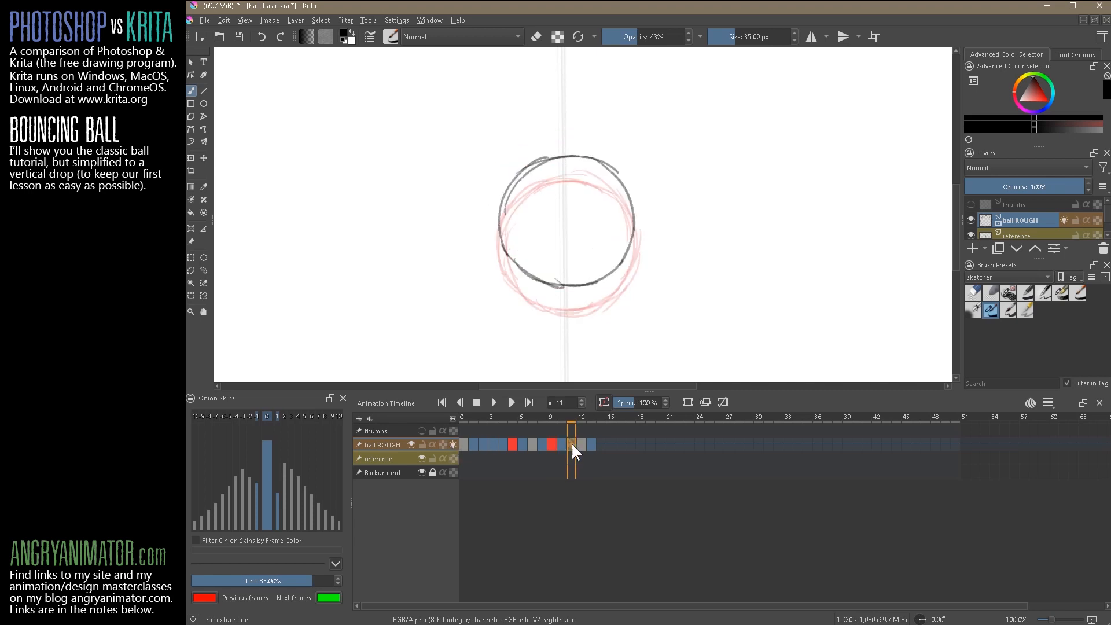
Rough in the ball on frame 11 between the frame 10 inbetween and key 27, then compare it with frame 10.
mouse_move(508, 182)
mouse_down()
mouse_move(559, 146)
mouse_move(533, 156)
mouse_move(591, 145)
mouse_up()
mouse_move(512, 241)
mouse_down()
mouse_move(507, 174)
mouse_move(602, 145)
mouse_move(635, 204)
mouse_move(528, 264)
mouse_move(582, 274)
mouse_move(616, 252)
mouse_move(637, 200)
mouse_move(634, 240)
mouse_up()
click(564, 445)
click(571, 444)
Insert a frame after frame 11 and rough in the last ball on frame 12, just short of key 27.
key(F5)
click(582, 443)
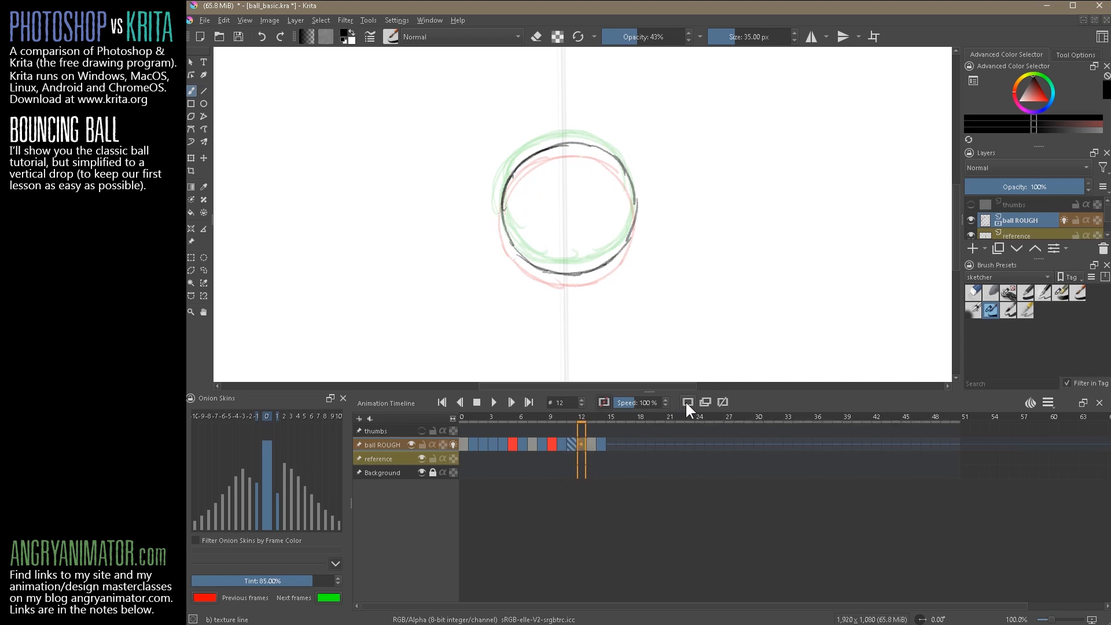
mouse_move(509, 230)
mouse_down()
mouse_move(508, 179)
mouse_move(508, 202)
mouse_move(544, 150)
mouse_move(527, 153)
mouse_move(578, 137)
mouse_move(558, 141)
mouse_move(613, 152)
mouse_up()
mouse_move(505, 226)
mouse_down()
mouse_move(564, 268)
mouse_move(629, 240)
mouse_up()
mouse_move(613, 138)
mouse_down()
mouse_move(632, 215)
mouse_move(603, 250)
mouse_up()
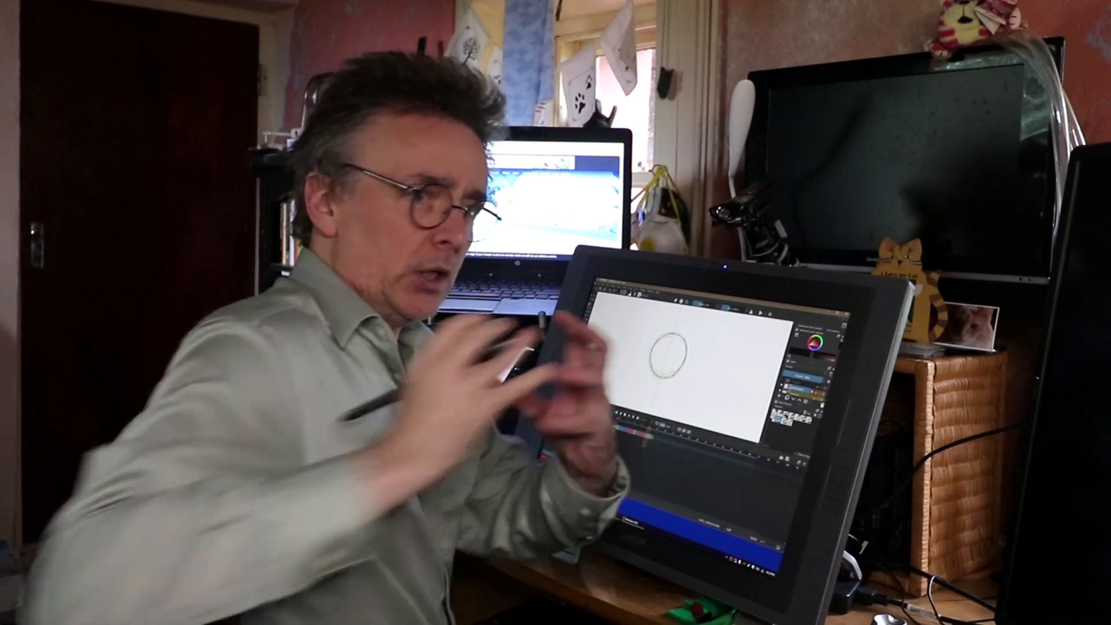
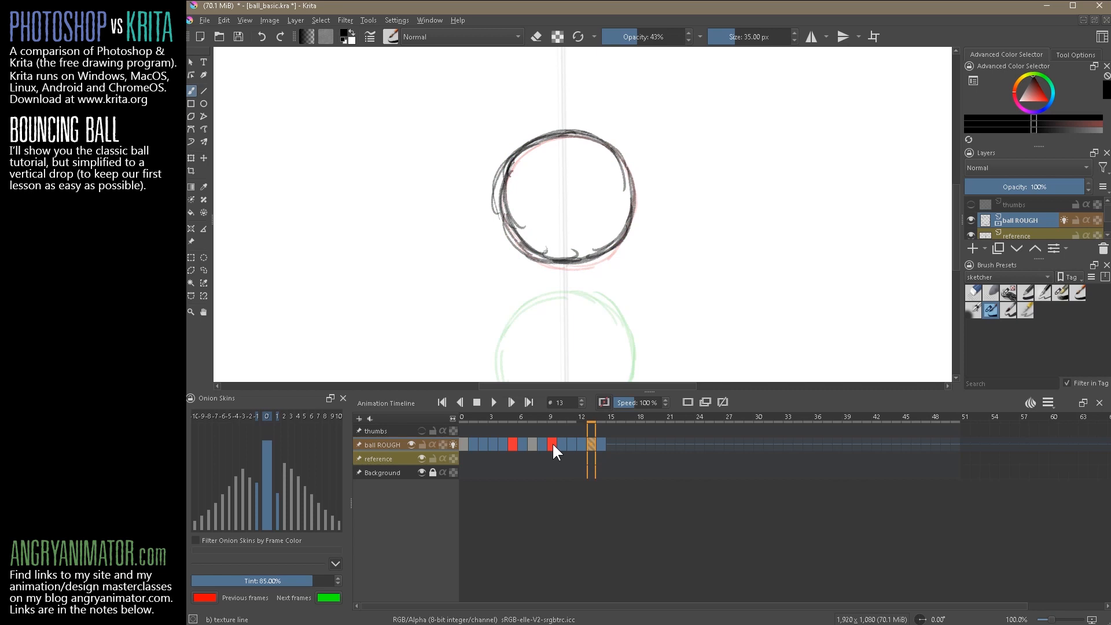
Play the animation from frame 0 with the whole canvas in view, and stop playback.
click(552, 445)
key(minus)
key(minus)
key(minus)
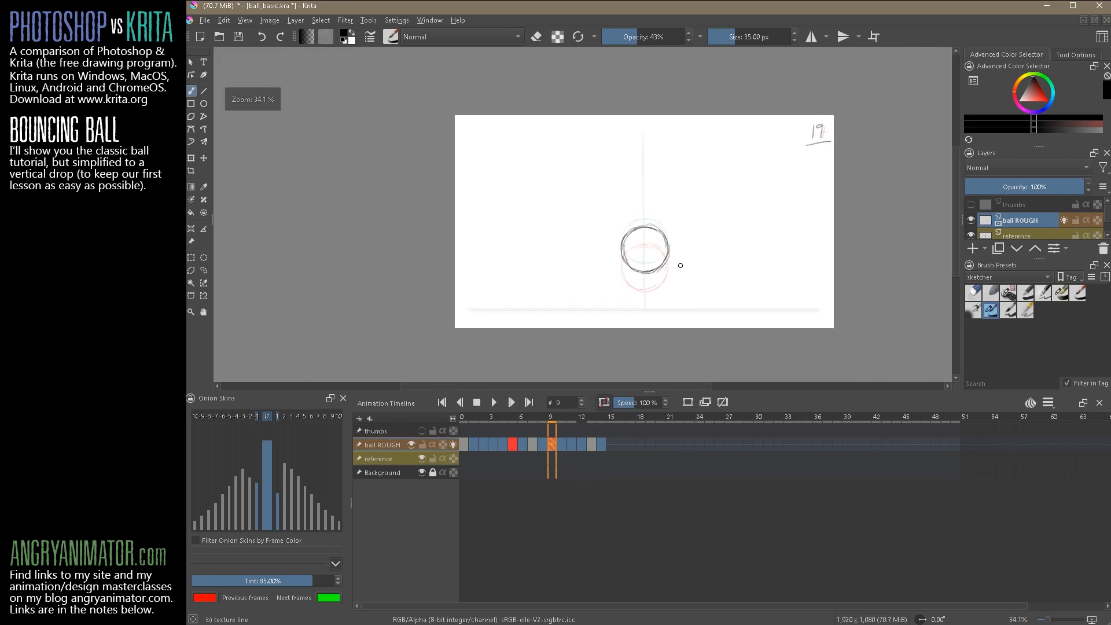
click(464, 445)
click(494, 403)
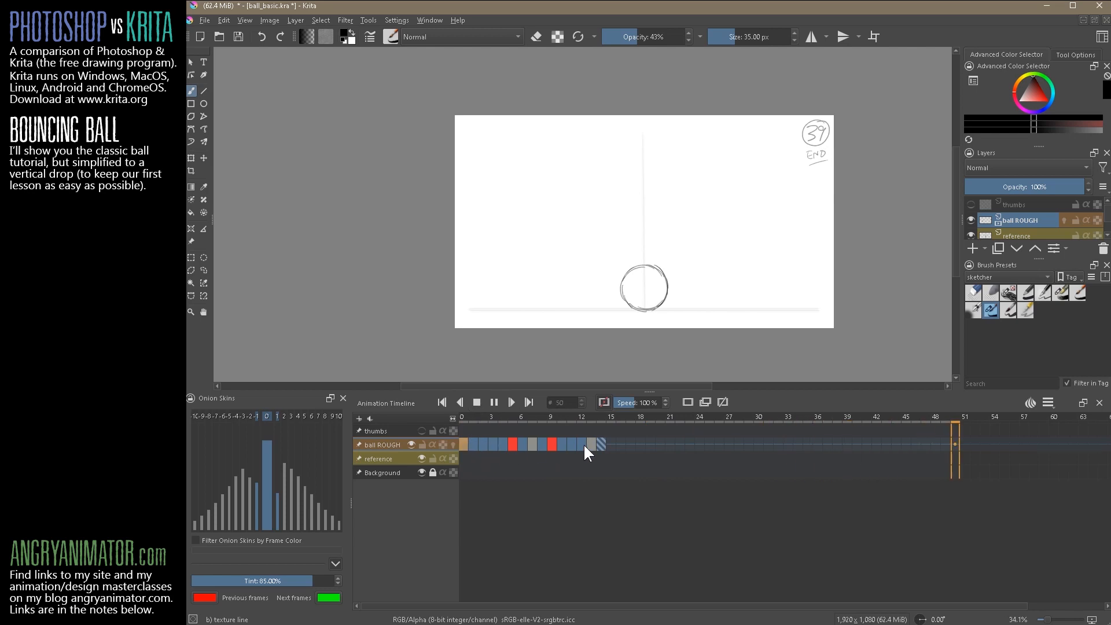
click(477, 402)
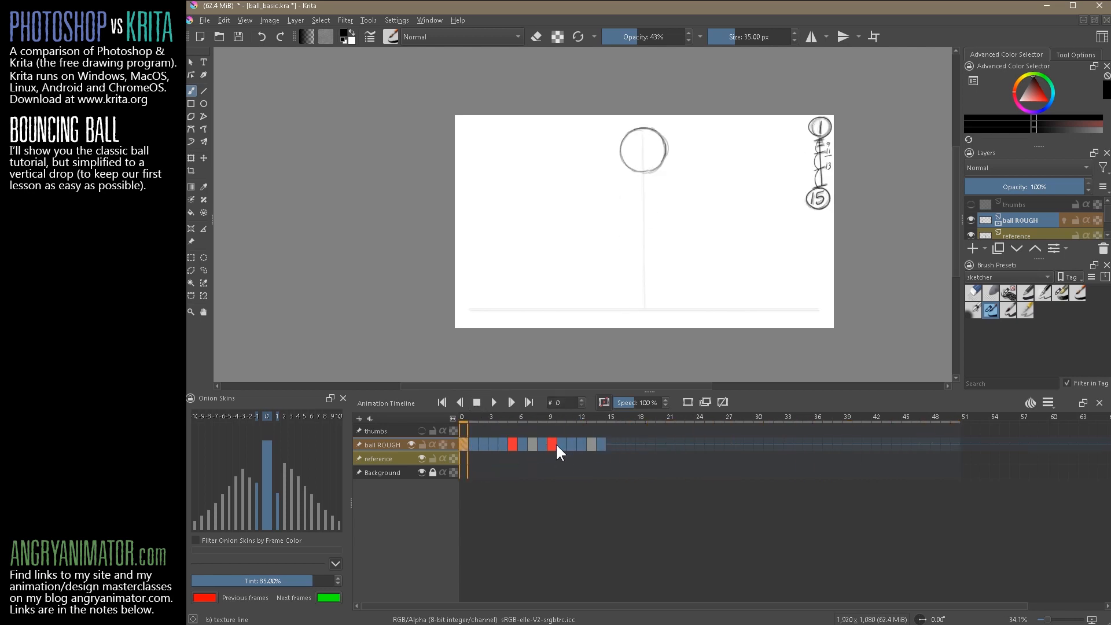
Step through the inbetweens after drawing 19 and write the drawing number in the upper corner of frame 12.
click(553, 445)
click(563, 444)
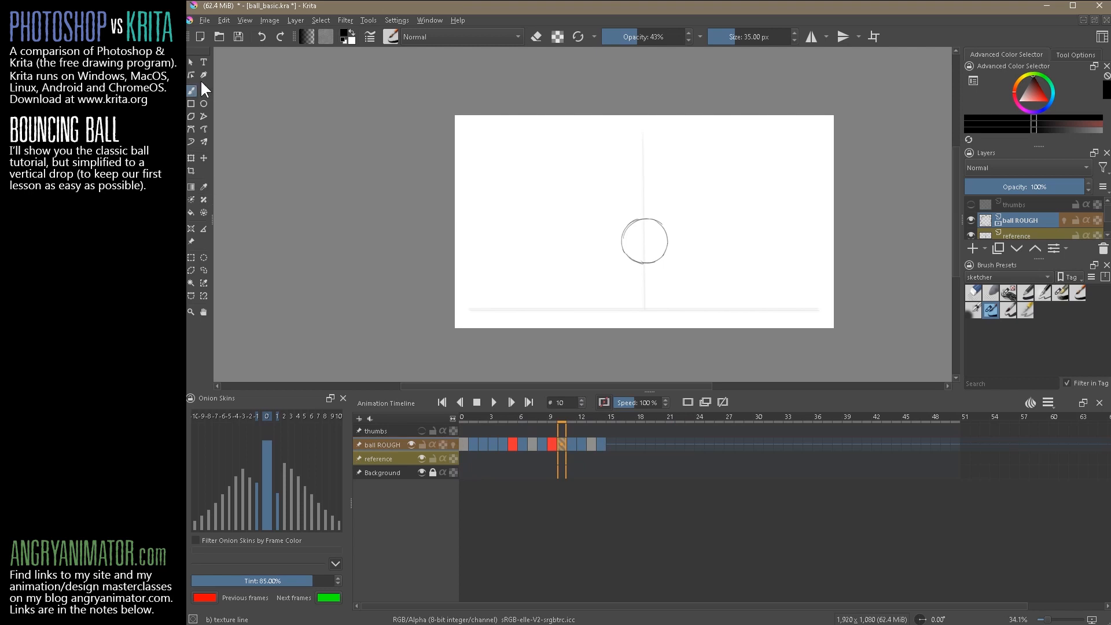
click(572, 443)
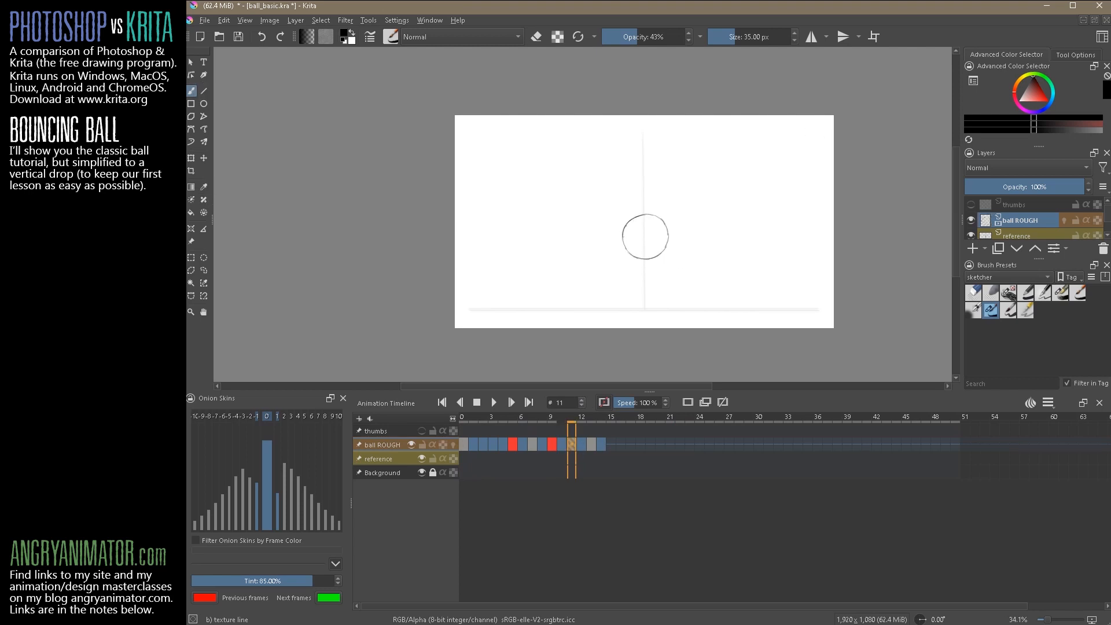
key(Right)
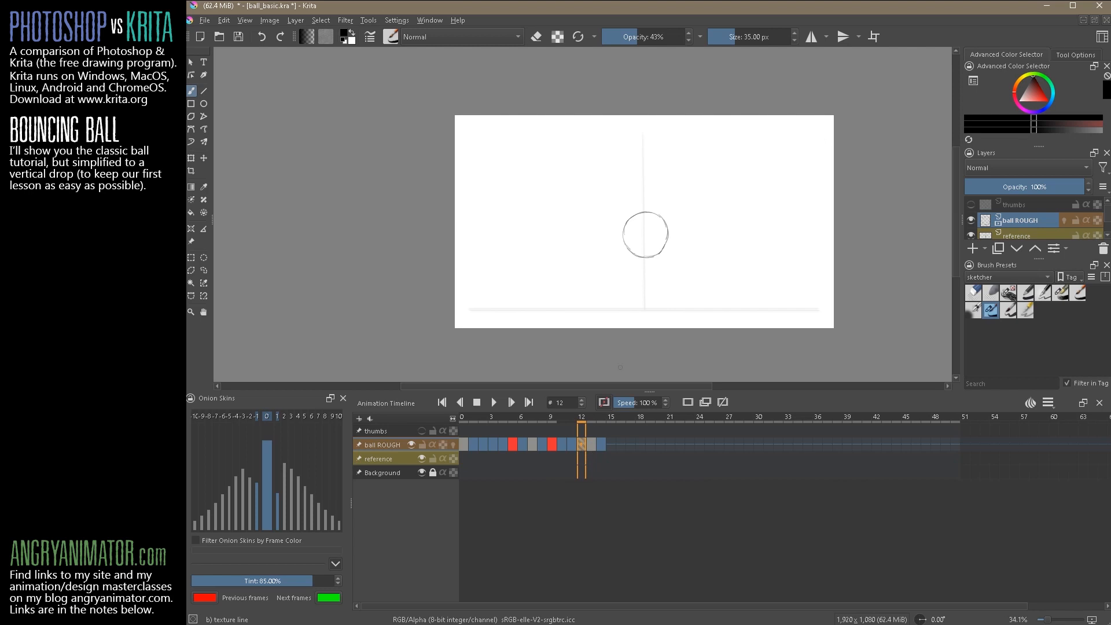
drag(814, 129, 813, 141)
drag(824, 128, 822, 137)
Move end key 39 from frame 14 to frame 15 and create a blank drawing at frame 14.
click(589, 444)
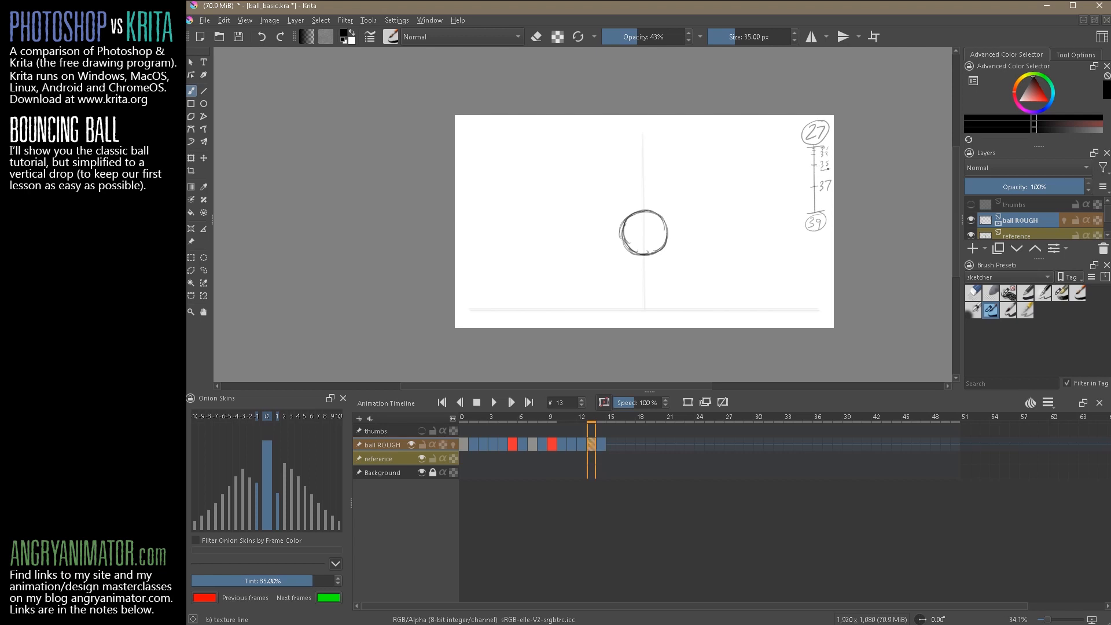
click(602, 446)
drag(609, 447, 610, 447)
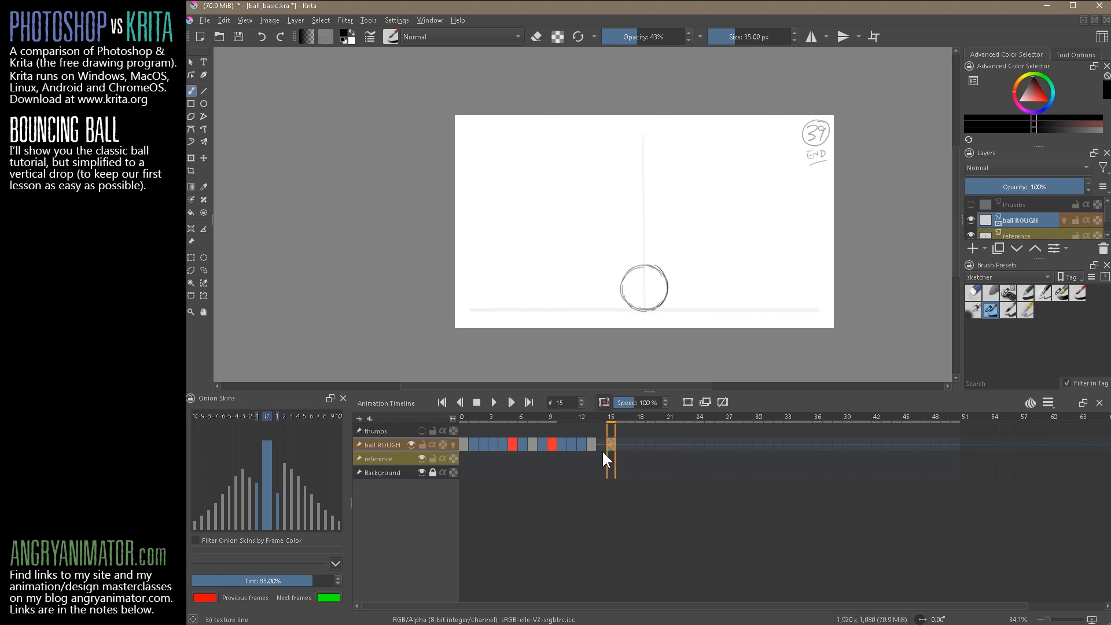
click(688, 402)
Write an underlined 35 in the upper corner of frame 14 and show the onion skins of keys 27 and 39.
drag(806, 146, 828, 143)
click(453, 444)
scroll(650, 235, up, 5)
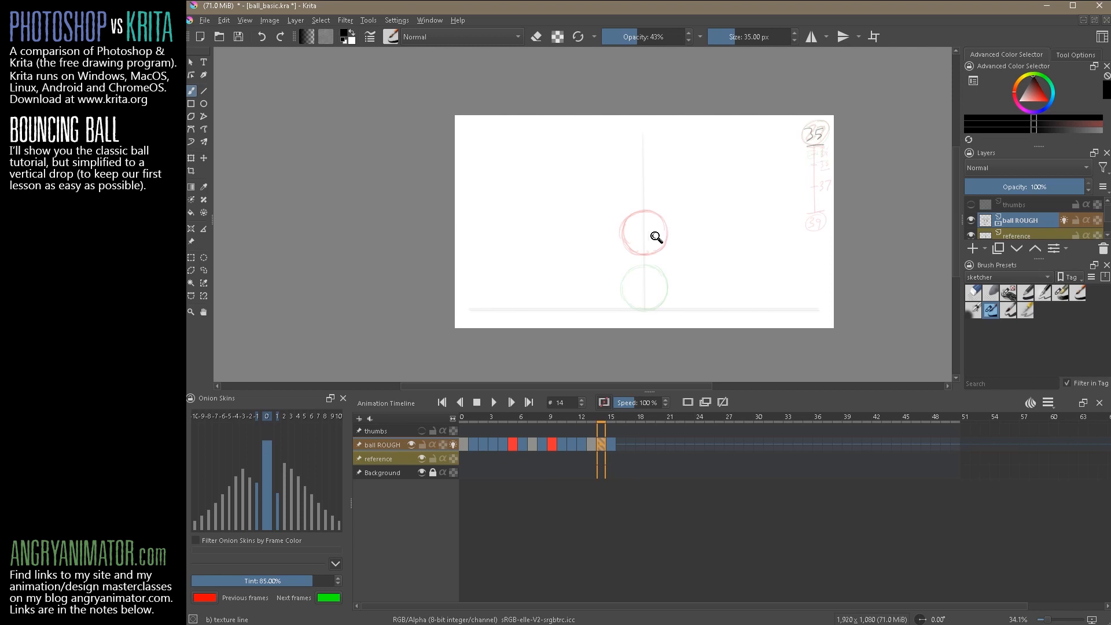
drag(698, 273, 663, 224)
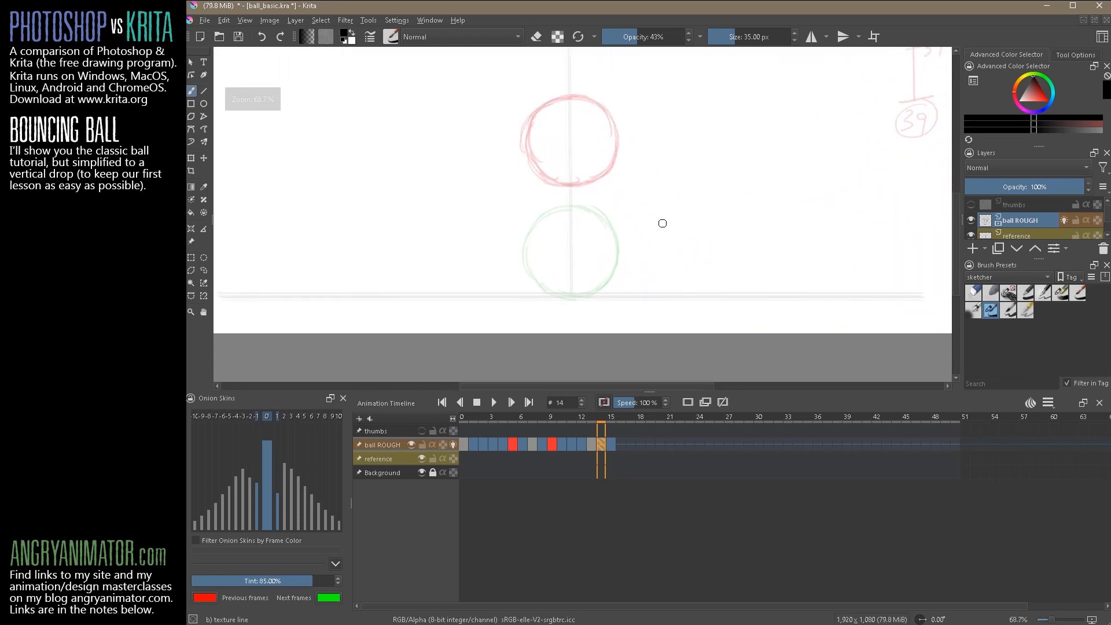
Sketch the breakdown ball in frame 14, placed between the onion skins of keys 27 and 39.
drag(799, 221, 727, 335)
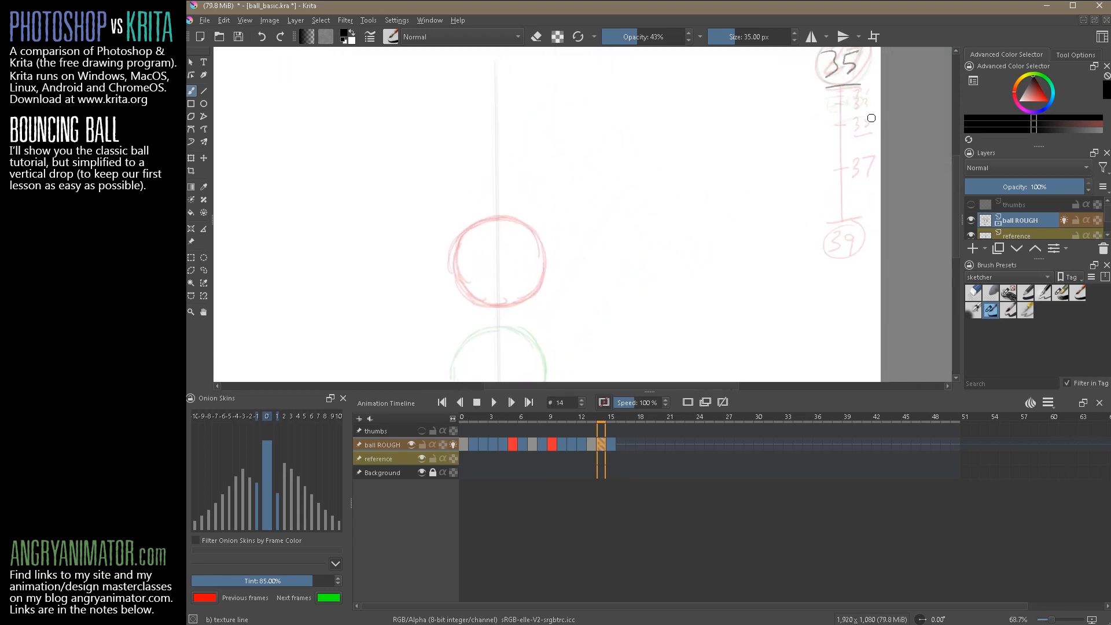
drag(572, 269, 692, 179)
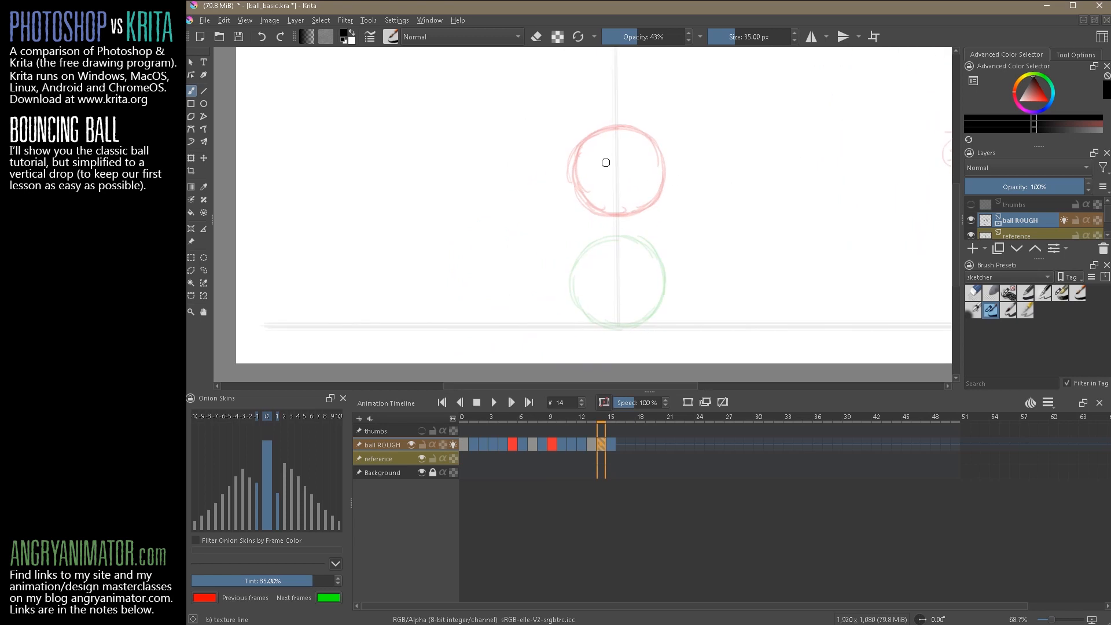
mouse_move(594, 169)
mouse_down()
mouse_move(628, 156)
mouse_move(649, 163)
mouse_move(581, 197)
mouse_move(577, 219)
mouse_move(615, 246)
mouse_up()
drag(667, 196, 660, 232)
mouse_move(590, 234)
mouse_down()
mouse_move(643, 243)
mouse_move(672, 202)
mouse_up()
mouse_move(631, 243)
mouse_down()
mouse_move(584, 228)
mouse_move(581, 177)
mouse_move(605, 161)
mouse_move(663, 175)
mouse_move(652, 165)
mouse_move(668, 218)
mouse_move(672, 202)
mouse_move(621, 251)
mouse_up()
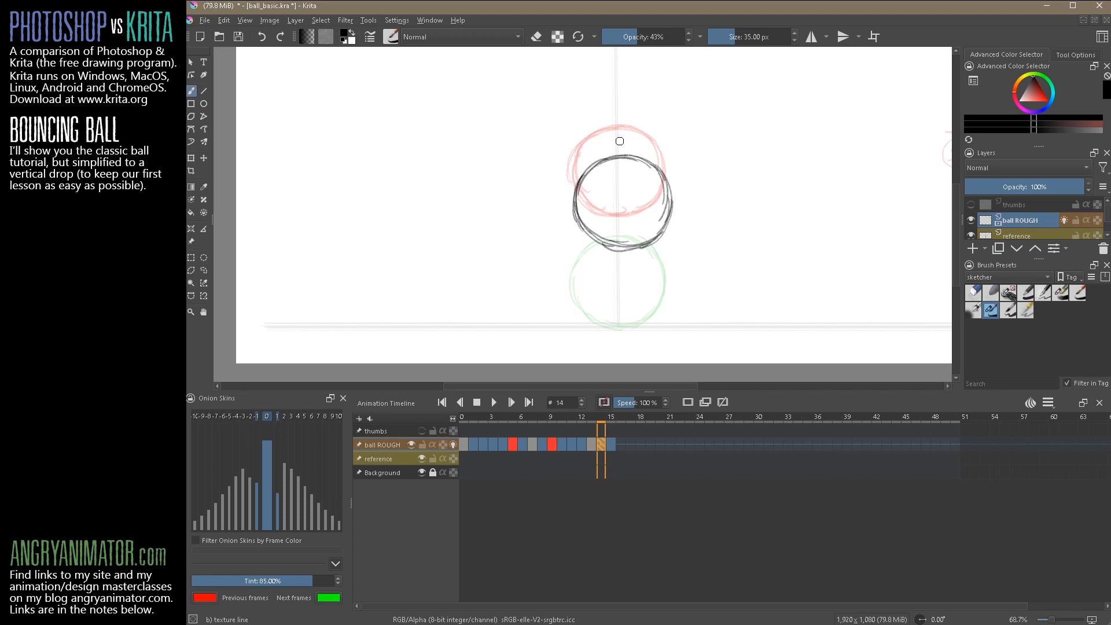
Lasso the frame 14 ball, nudge it onto the vertical center guide, and clear the selection.
key(l)
drag(667, 137, 726, 215)
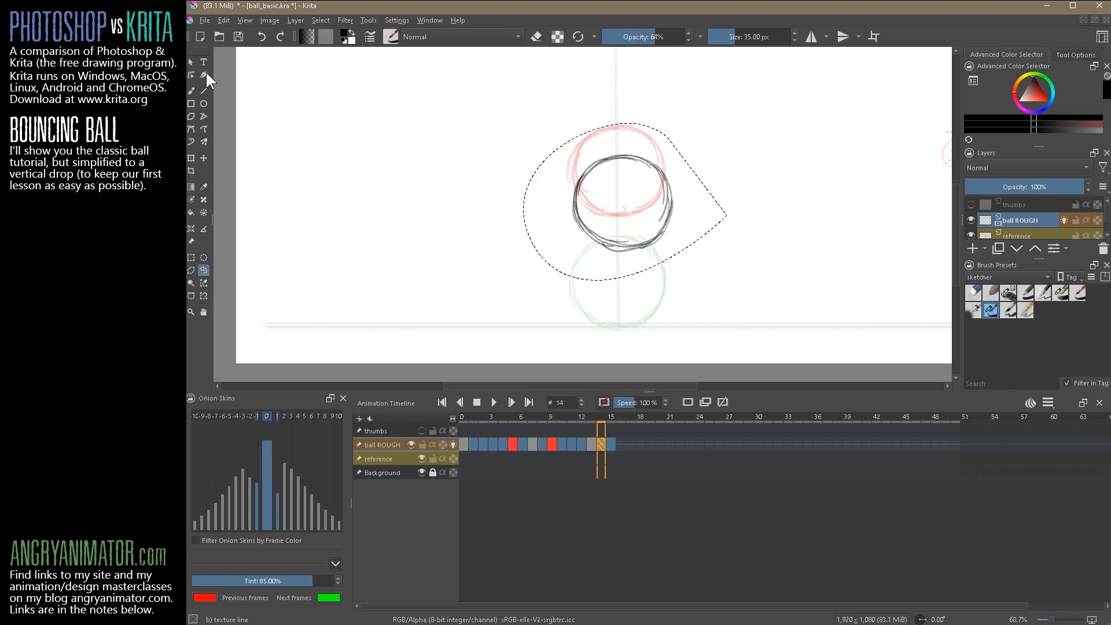
click(204, 158)
mouse_move(660, 239)
mouse_down()
mouse_move(650, 245)
mouse_move(656, 233)
mouse_up()
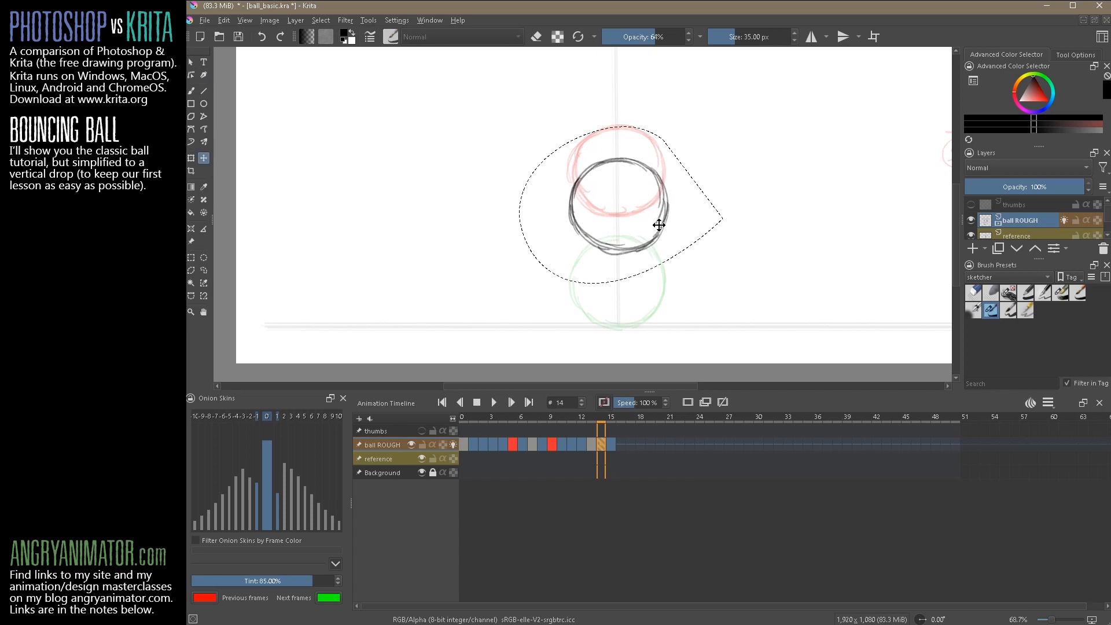
key(ctrl+shift+a)
Flip through frames 13 to 15, and label frame 15 gray and frame 14 red.
click(591, 446)
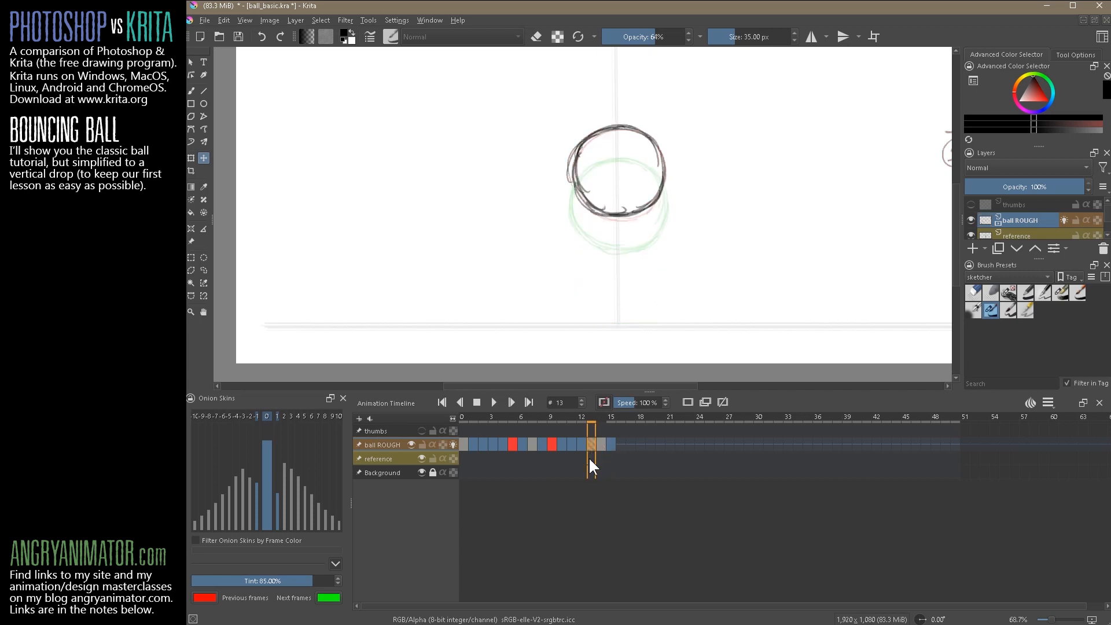
click(603, 444)
click(610, 443)
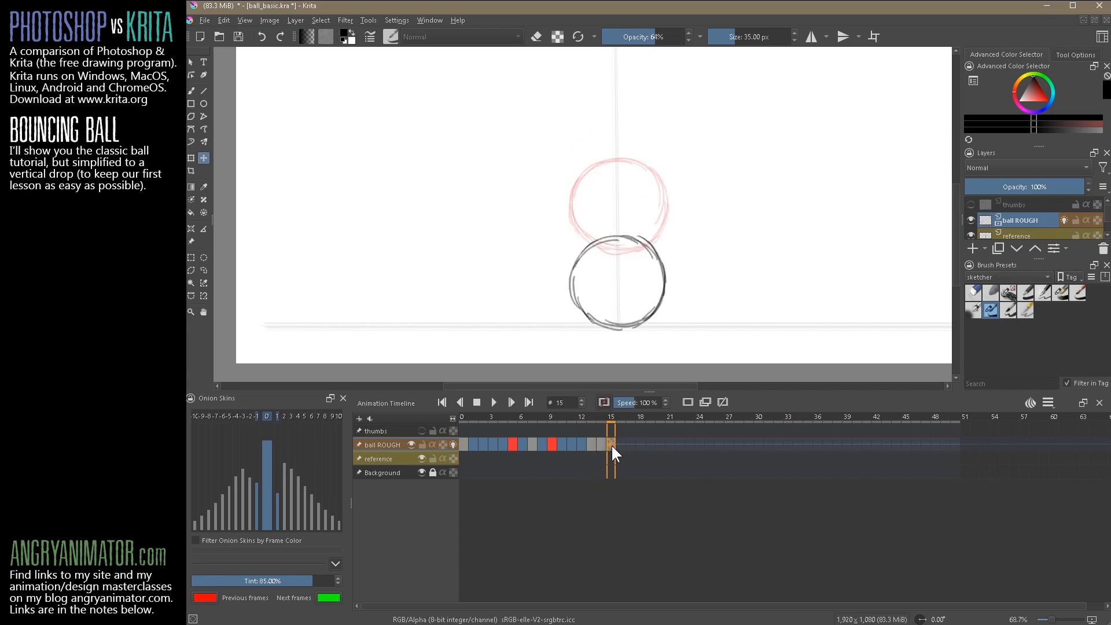
right_click(612, 443)
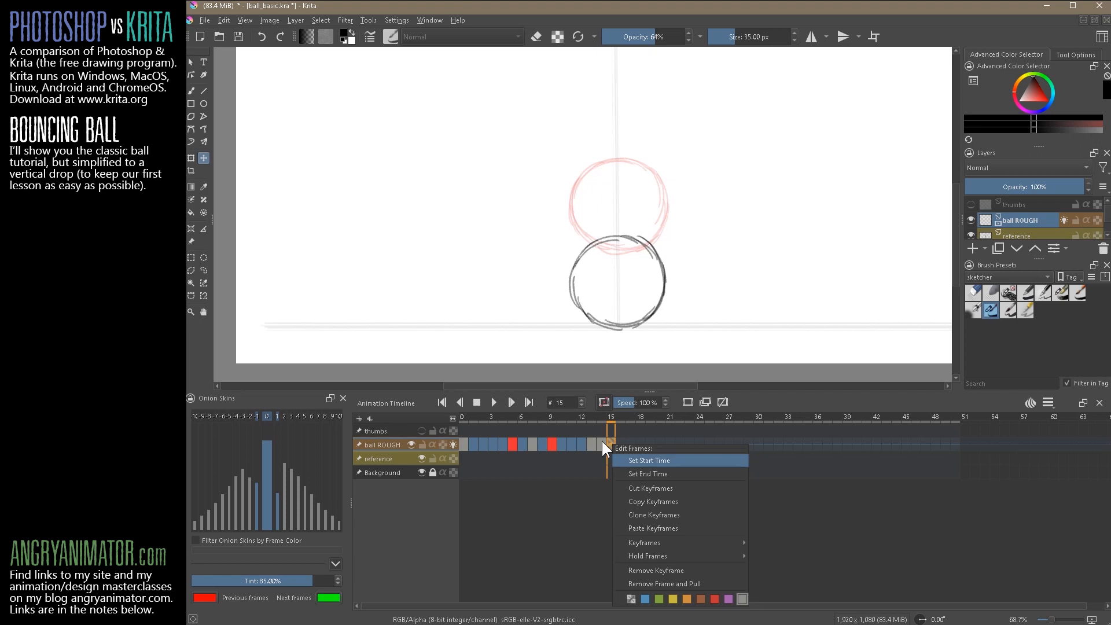
click(600, 441)
right_click(599, 441)
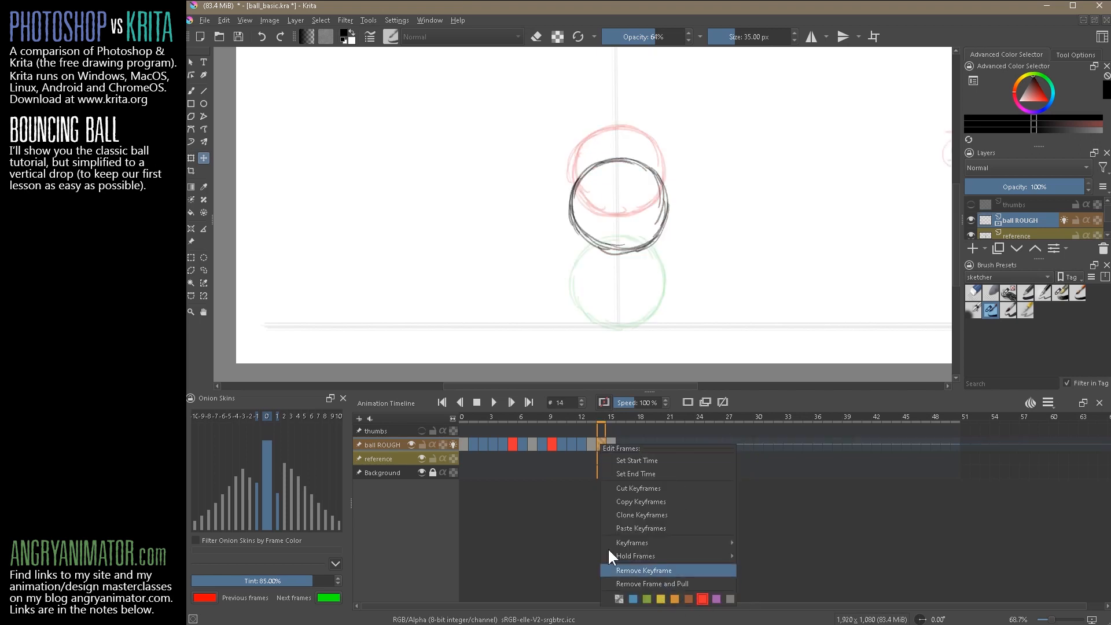
click(575, 535)
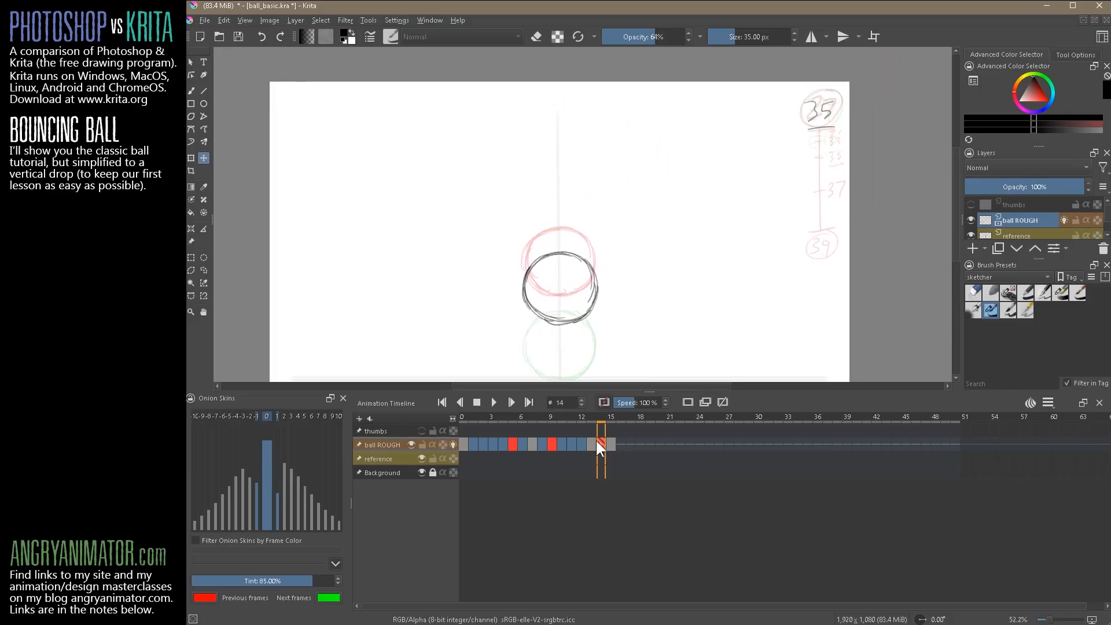
Shift the drawings in frames 14 and 15 one frame along and create a blank drawing at frame 14.
click(591, 444)
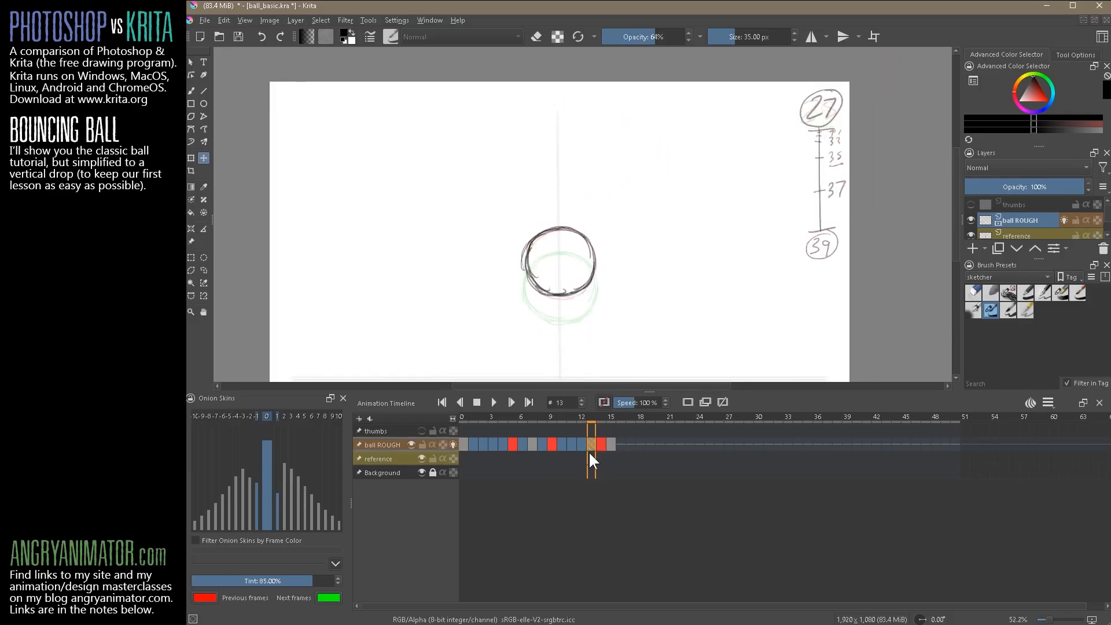
drag(589, 450, 602, 444)
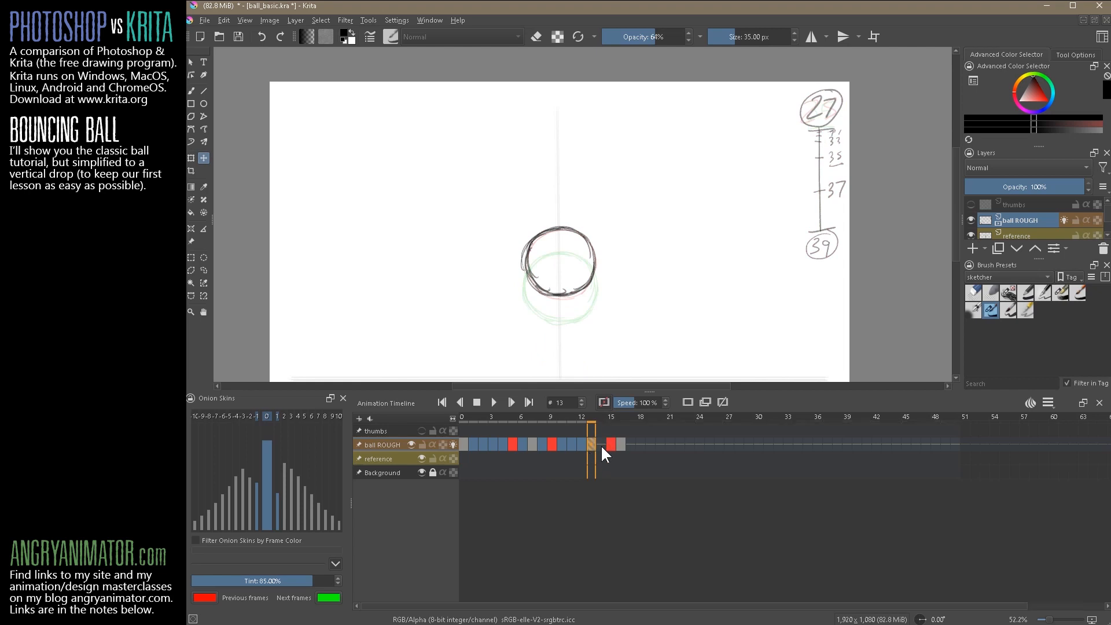
click(688, 404)
click(591, 445)
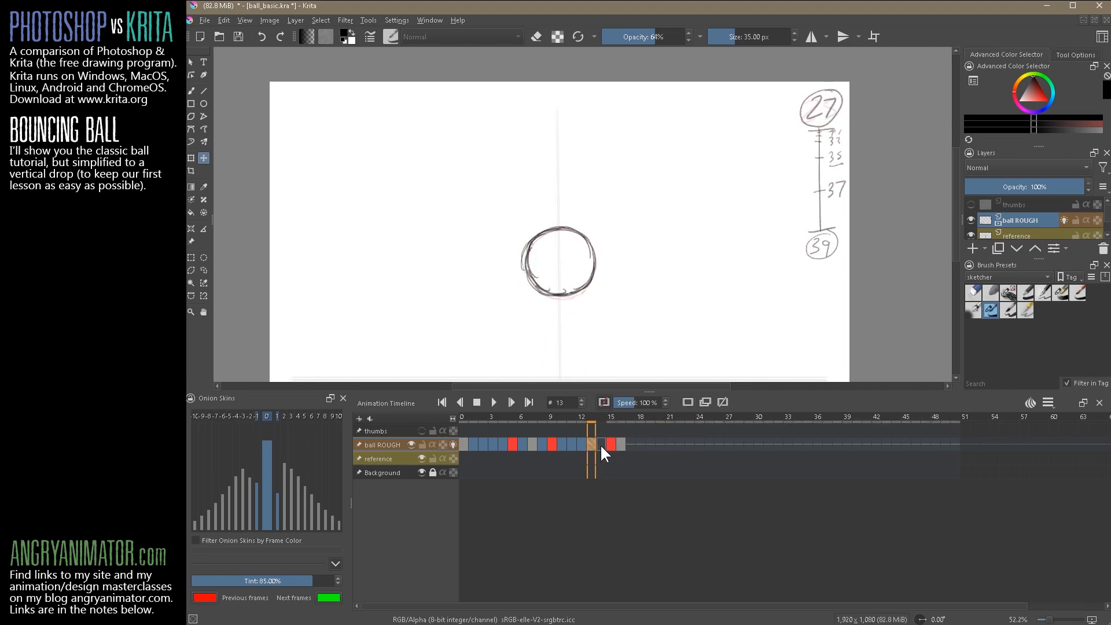
click(602, 444)
click(612, 444)
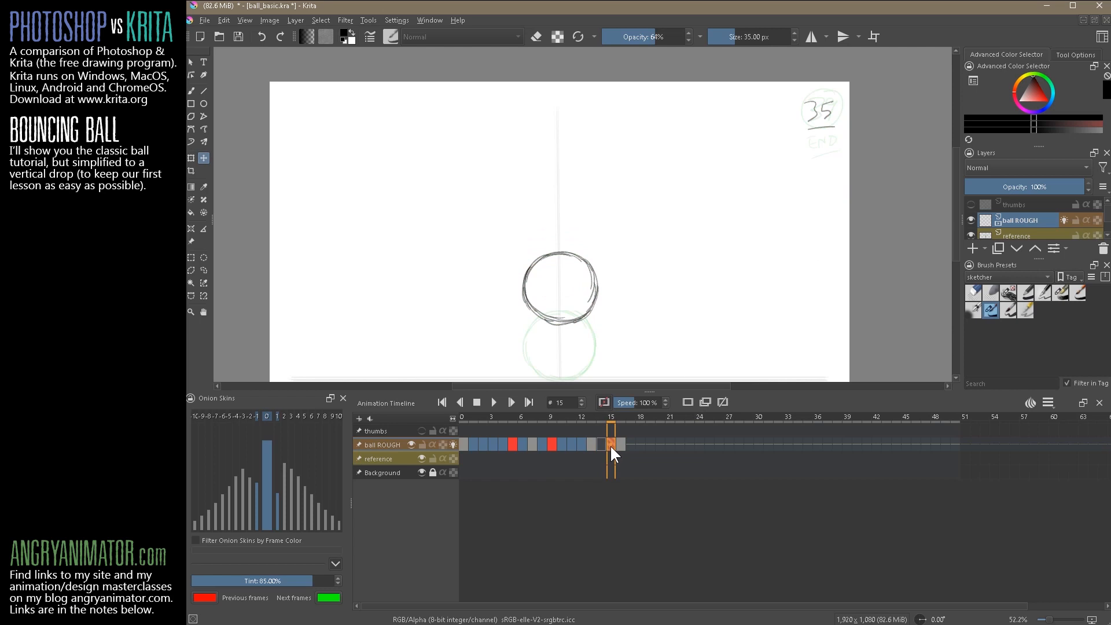
click(602, 446)
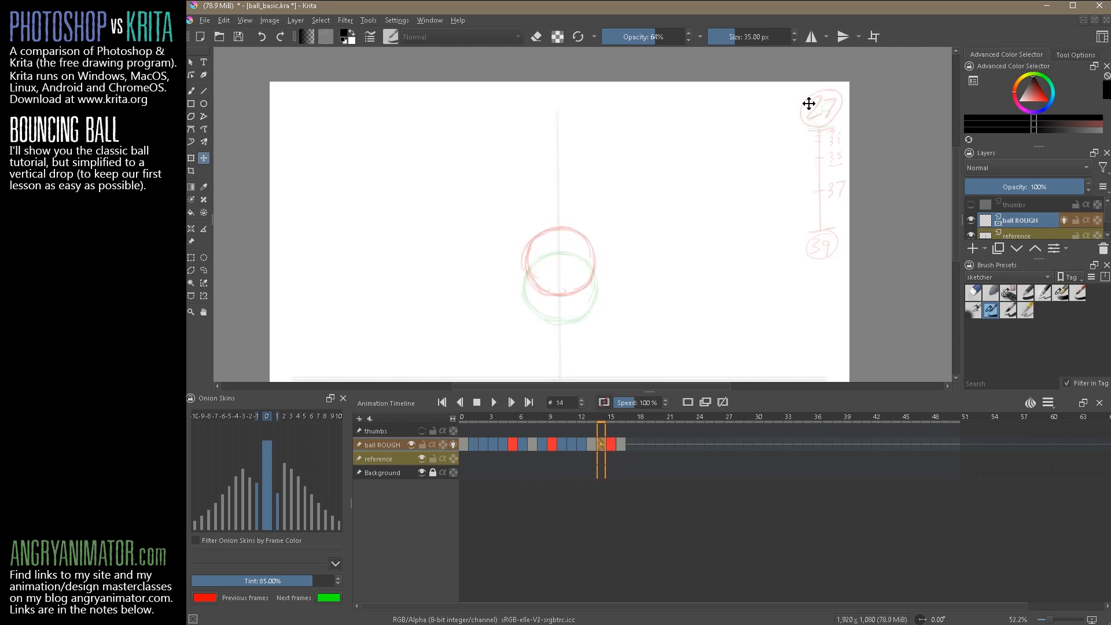
Sketch the inbetween ball in frame 14, midway between the onion skins of key 27 and breakdown 35.
key(b)
drag(829, 101, 818, 119)
mouse_move(556, 292)
mouse_down()
mouse_move(605, 273)
mouse_move(594, 241)
mouse_up()
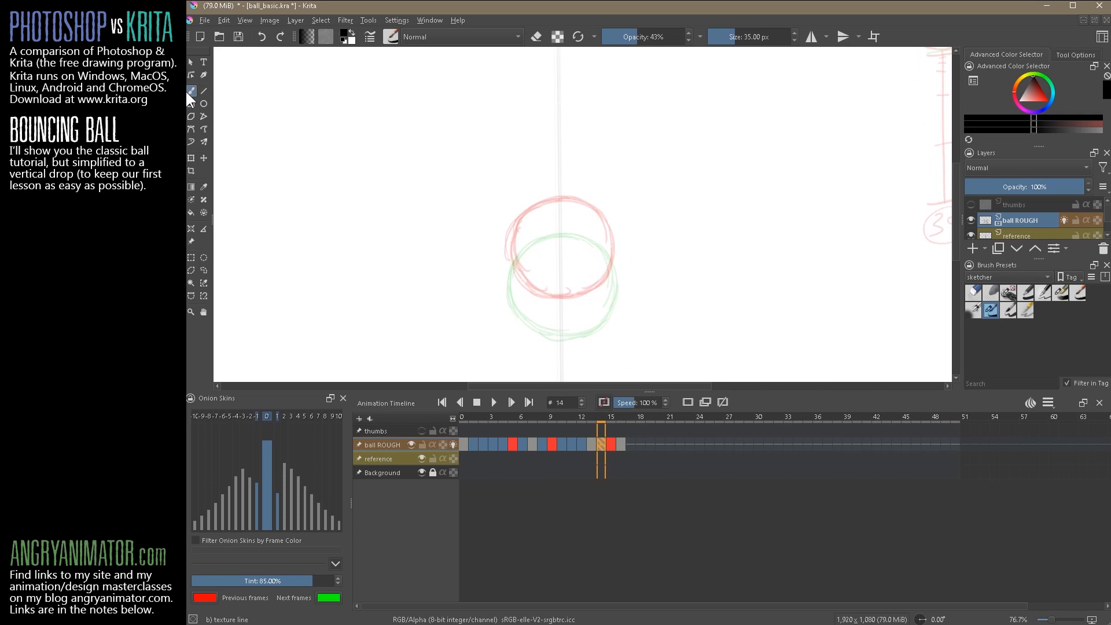
mouse_move(598, 227)
mouse_down()
mouse_move(538, 226)
mouse_move(514, 267)
mouse_move(521, 293)
mouse_move(562, 318)
mouse_move(599, 310)
mouse_move(615, 264)
mouse_move(608, 298)
mouse_move(612, 282)
mouse_up()
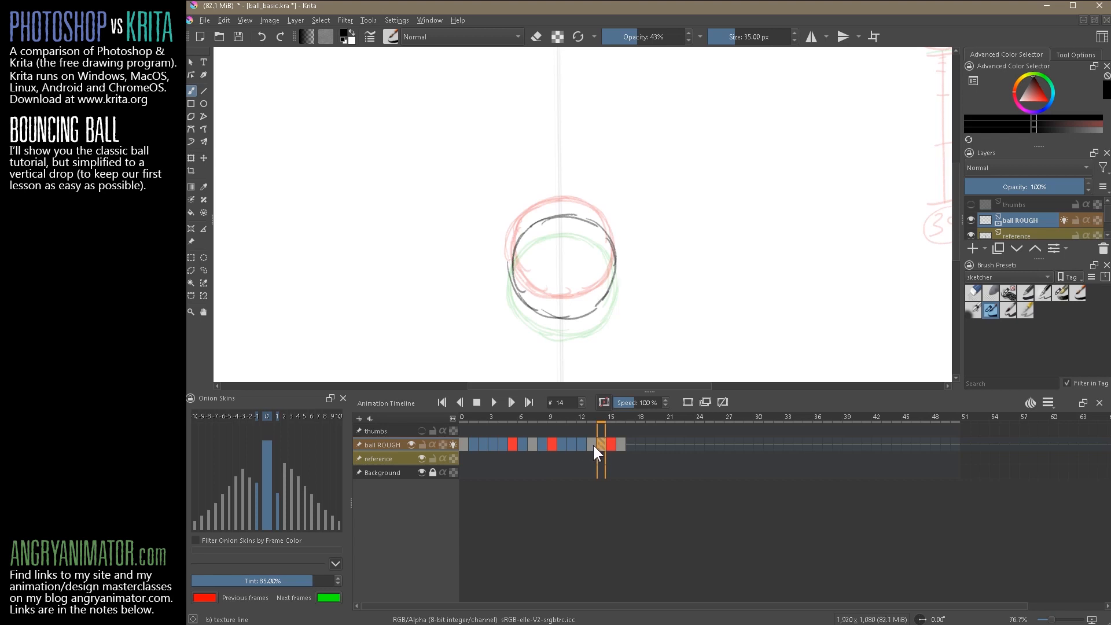
Insert another blank drawing right after key 27 and sketch its ball between key 27 and the newest inbetween.
click(594, 445)
key(F7)
click(600, 443)
mouse_move(554, 212)
mouse_down()
mouse_move(581, 224)
mouse_move(515, 249)
mouse_up()
mouse_move(585, 215)
mouse_down()
mouse_move(524, 231)
mouse_move(554, 307)
mouse_move(600, 296)
mouse_up()
mouse_move(572, 209)
mouse_down()
mouse_move(611, 245)
mouse_move(603, 291)
mouse_up()
Insert one more blank drawing at frame 14 and sketch its ball just below key 27's position.
click(591, 445)
click(686, 403)
mouse_move(521, 225)
mouse_down()
mouse_move(582, 204)
mouse_move(568, 301)
mouse_move(601, 285)
mouse_up()
drag(583, 205, 596, 292)
Label the three new inbetweens in frames 14, 15 and 16 blue.
right_click(609, 440)
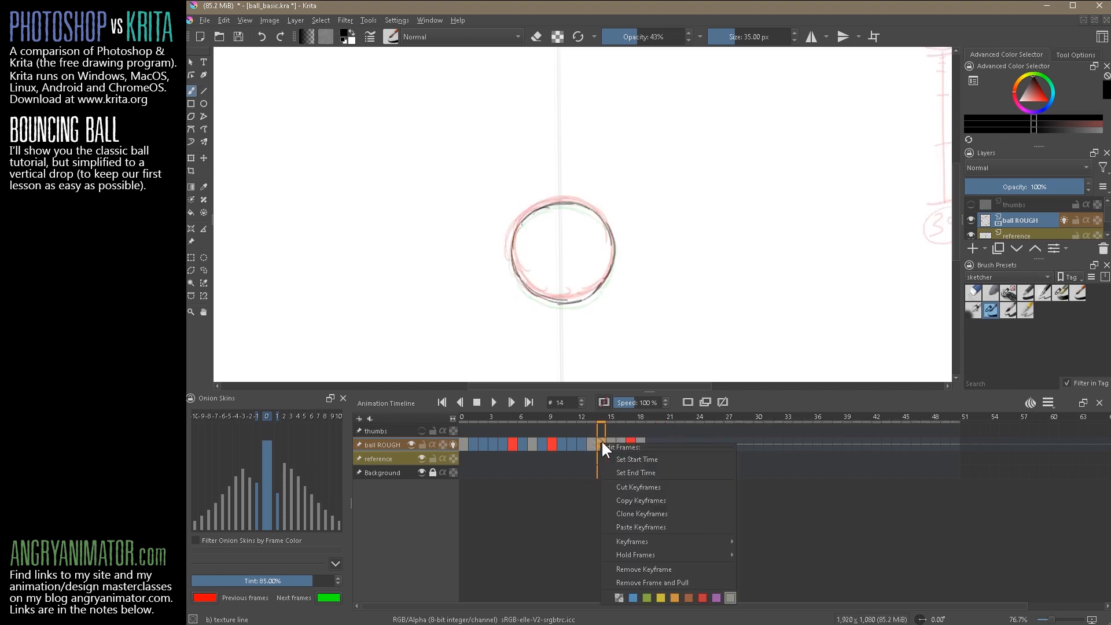
click(610, 439)
right_click(611, 438)
click(595, 463)
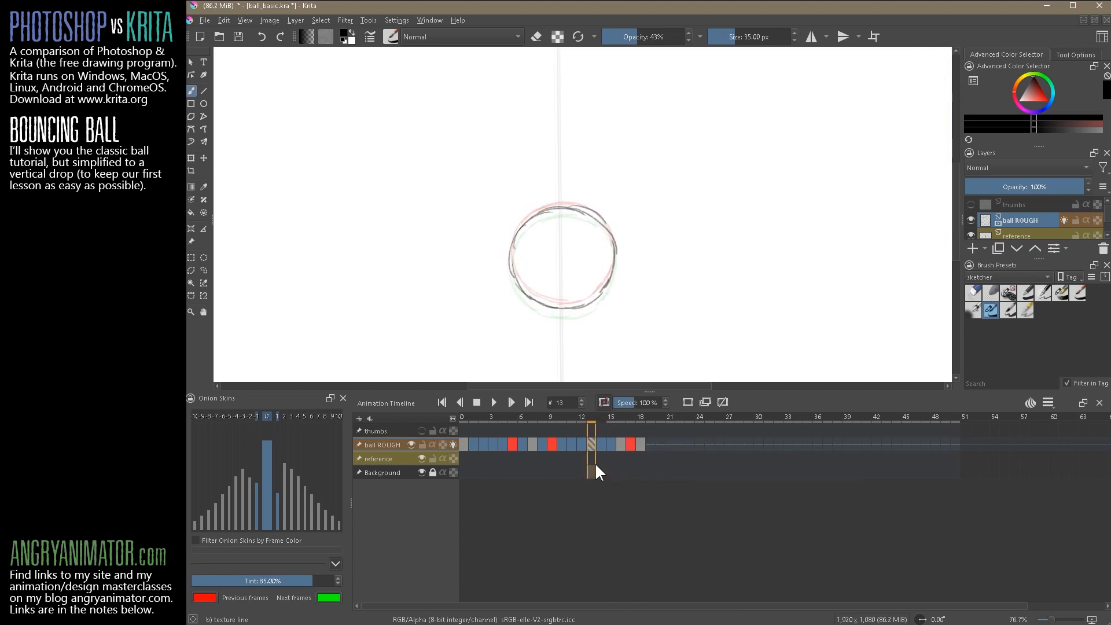
click(620, 442)
right_click(621, 444)
click(640, 601)
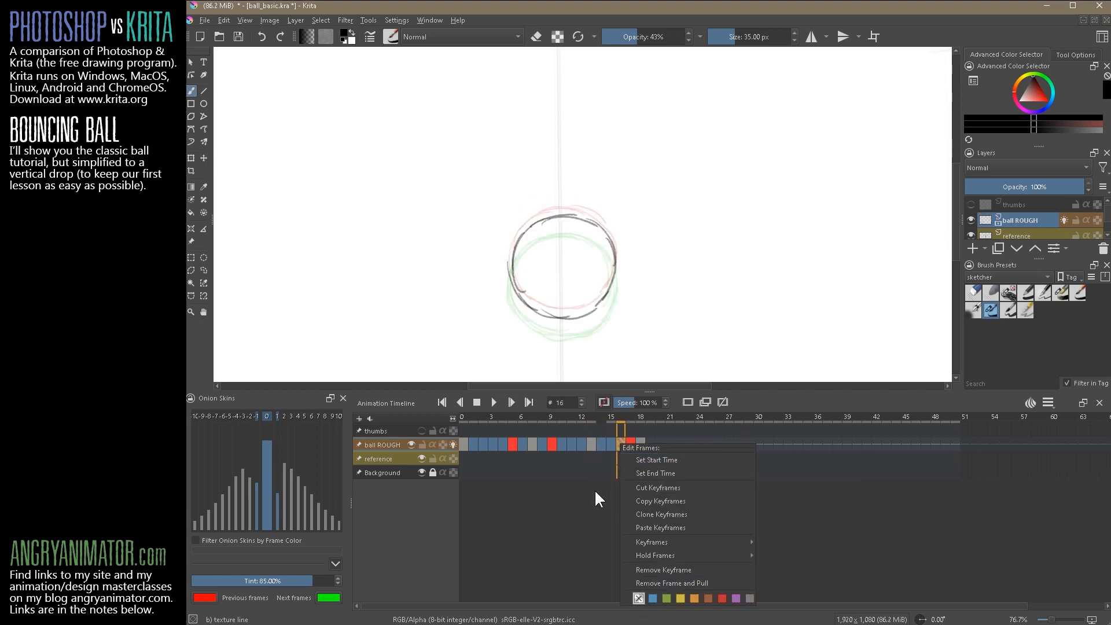
click(595, 488)
Write the drawing numbers in the upper corner of the inbetweens from frame 14 to frame 16.
click(600, 441)
drag(747, 272, 747, 346)
drag(739, 190, 627, 211)
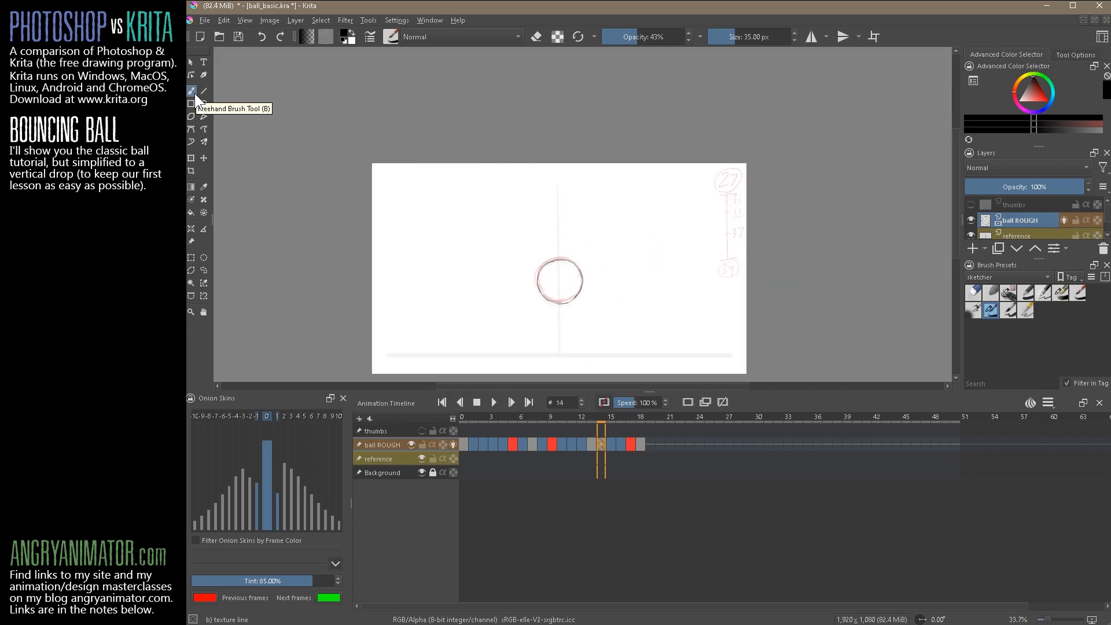
click(591, 444)
key(Right)
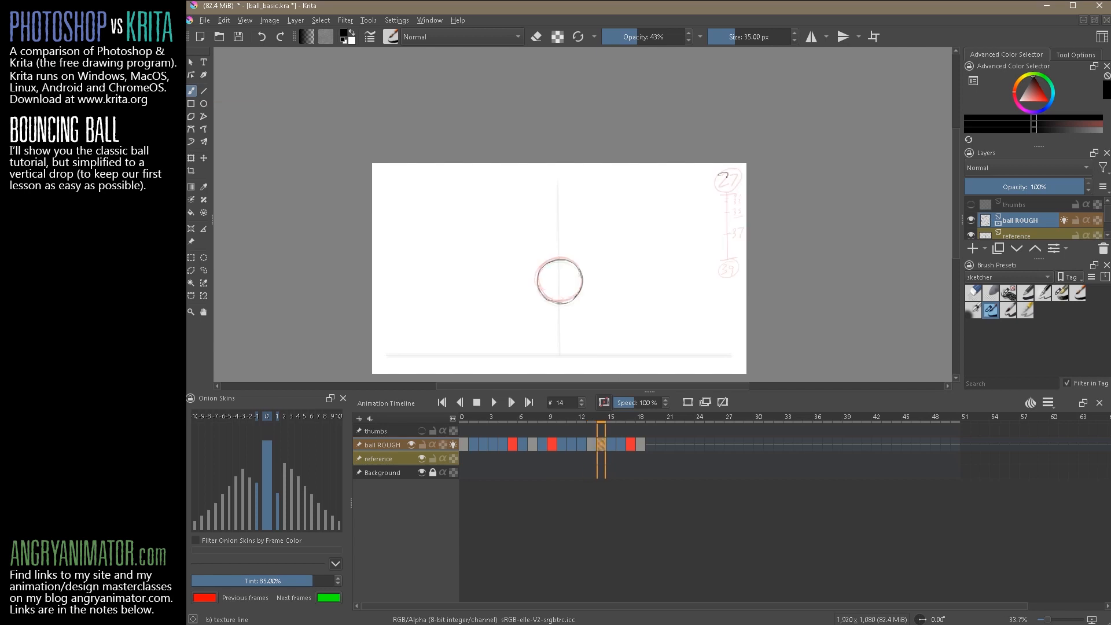
key(Right)
key(Right)
key(Right)
key(Right)
key(Left)
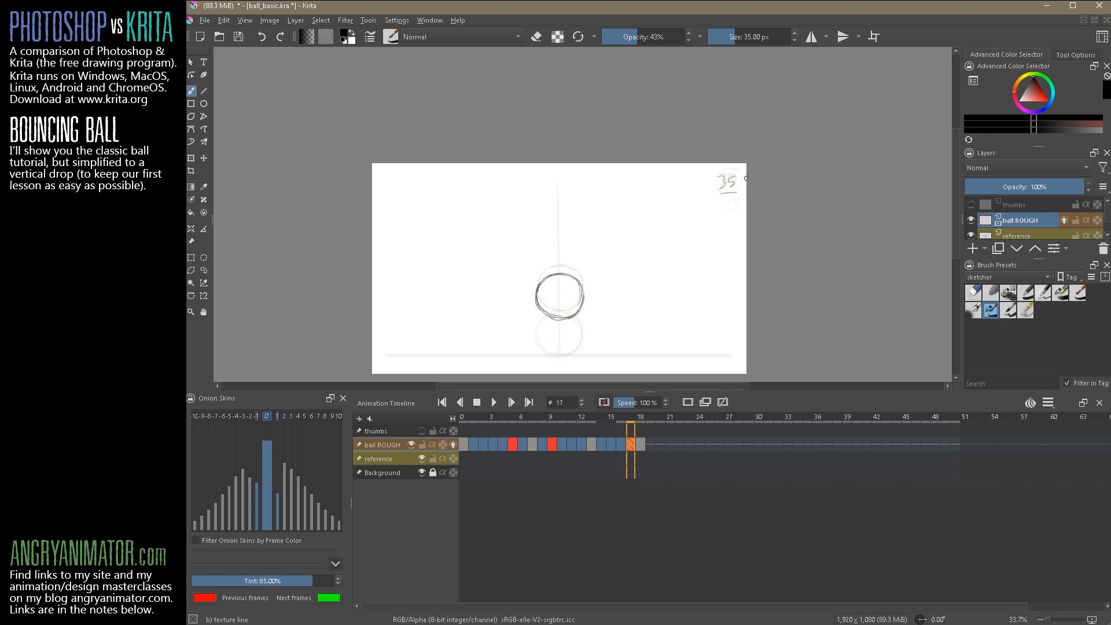
Move end key 39 to frame 19 and create a blank drawing at frame 18.
key(plus)
key(F5)
drag(718, 295, 744, 157)
click(641, 444)
click(689, 402)
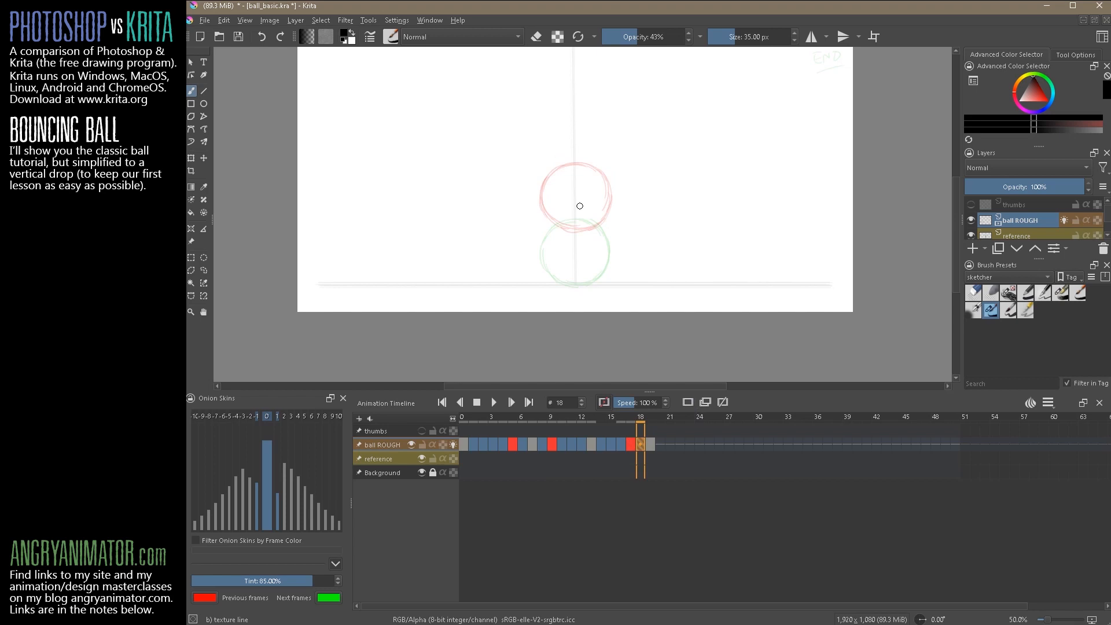
Sketch the inbetween ball in frame 18, midway between the onion skins of breakdown 35 and key 39.
key(plus)
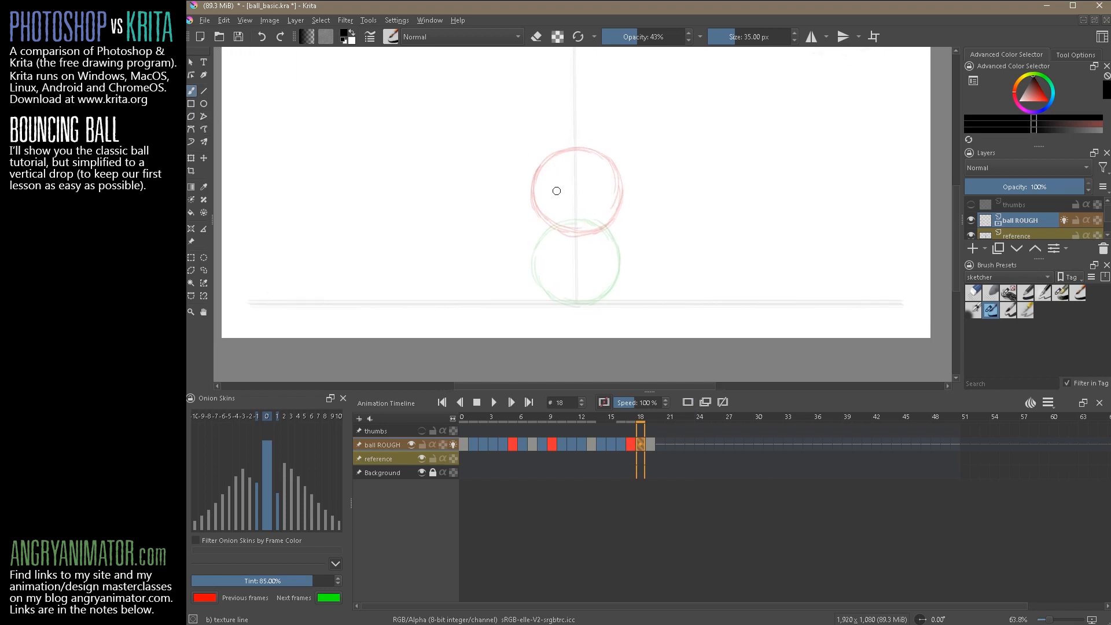
mouse_move(560, 185)
mouse_down()
mouse_move(601, 193)
mouse_move(574, 181)
mouse_move(548, 195)
mouse_move(547, 252)
mouse_move(617, 225)
mouse_move(584, 267)
mouse_move(608, 186)
mouse_move(563, 185)
mouse_up()
drag(553, 249, 581, 264)
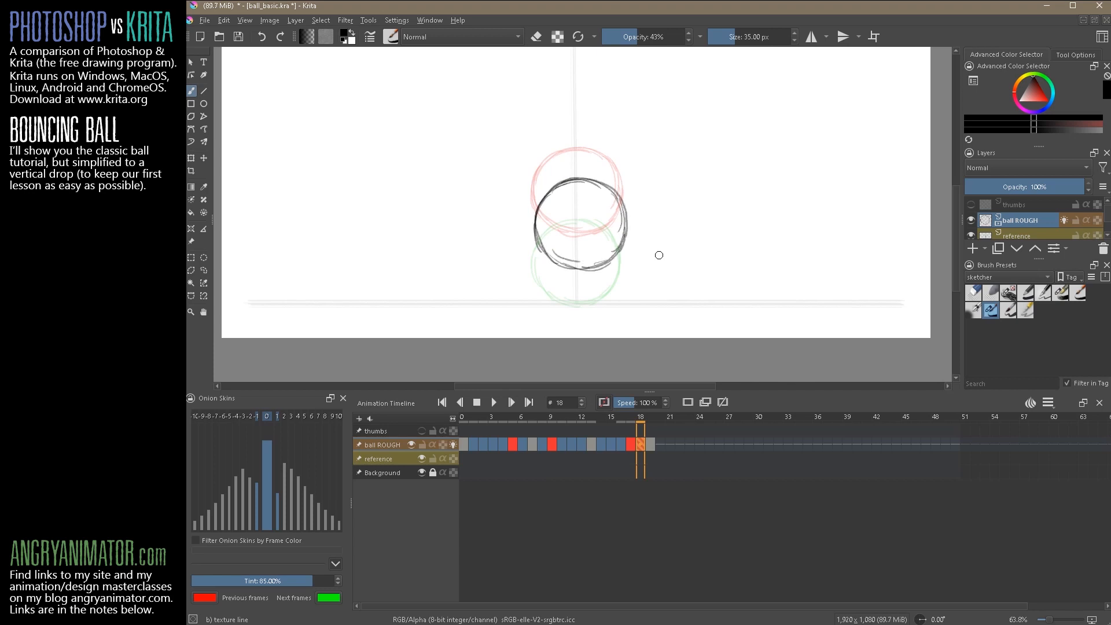
Lasso the frame 18 ball, nudge it into line with the neighboring balls, and clear the selection.
key(l)
mouse_move(591, 141)
mouse_down()
mouse_move(707, 189)
mouse_move(710, 177)
mouse_up()
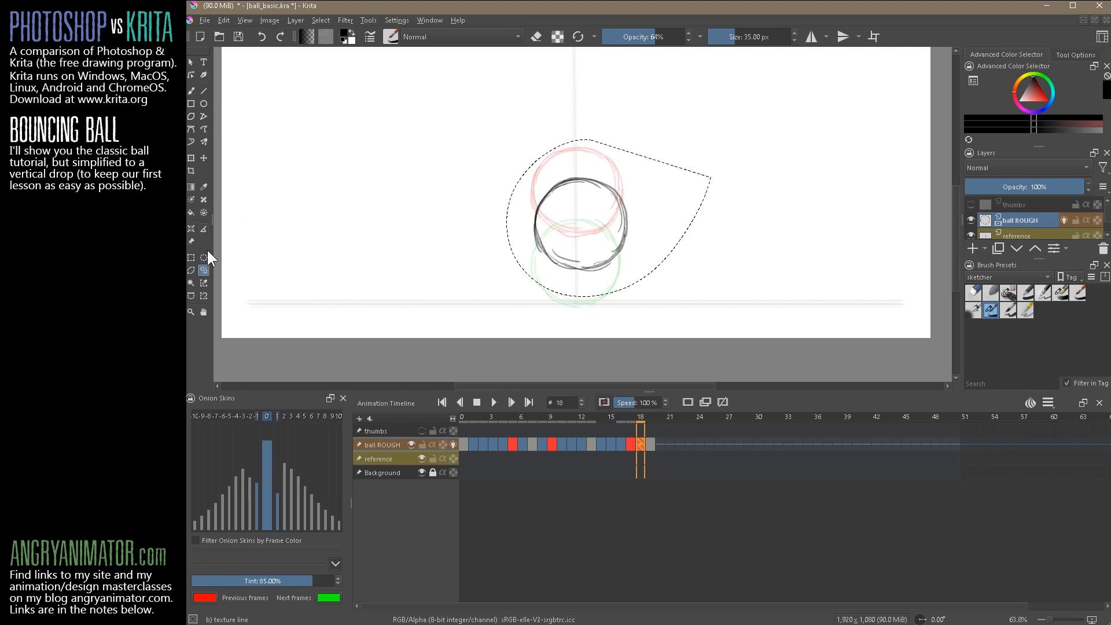
click(201, 157)
drag(614, 251, 613, 256)
key(ctrl+shift+a)
mouse_move(757, 223)
mouse_down()
mouse_move(720, 238)
mouse_move(739, 228)
mouse_up()
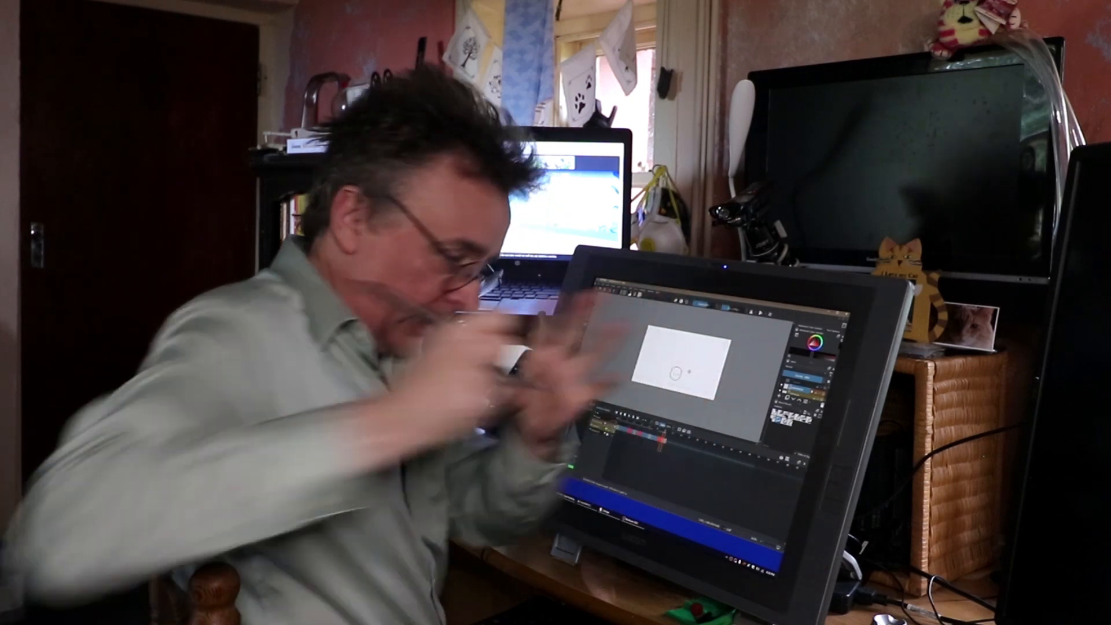
Label the inbetween in frame 18 blue.
click(618, 430)
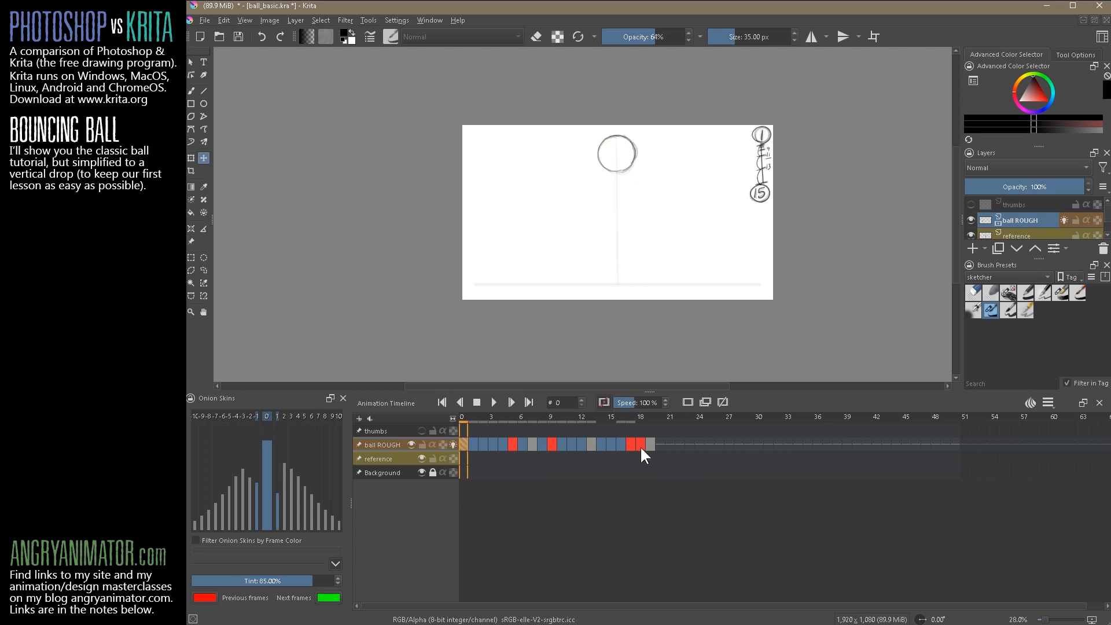
click(641, 446)
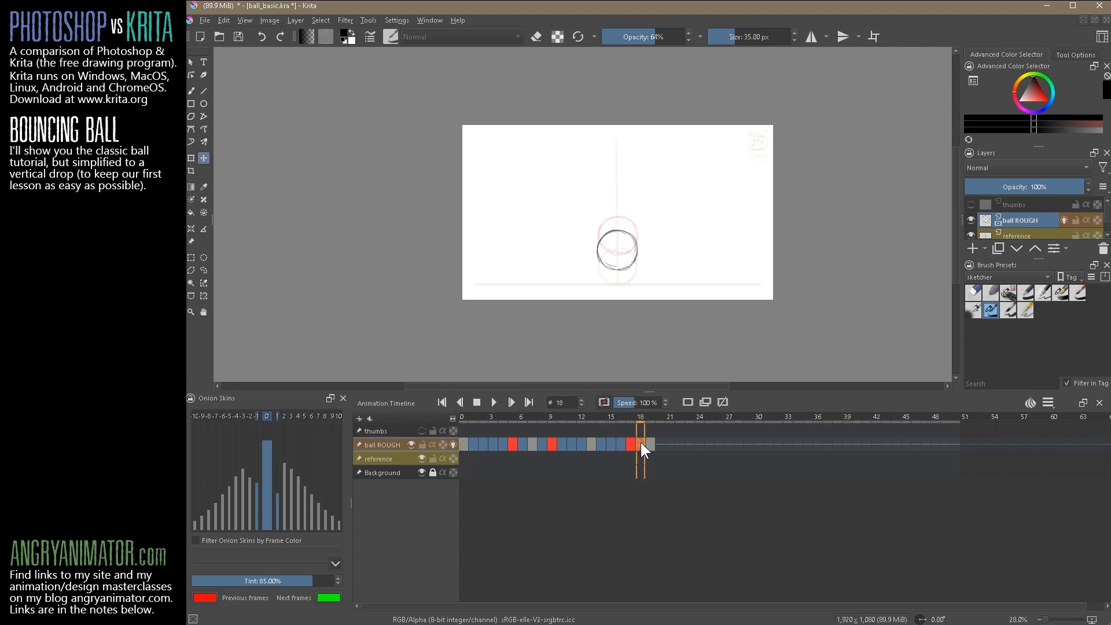
right_click(640, 441)
click(672, 579)
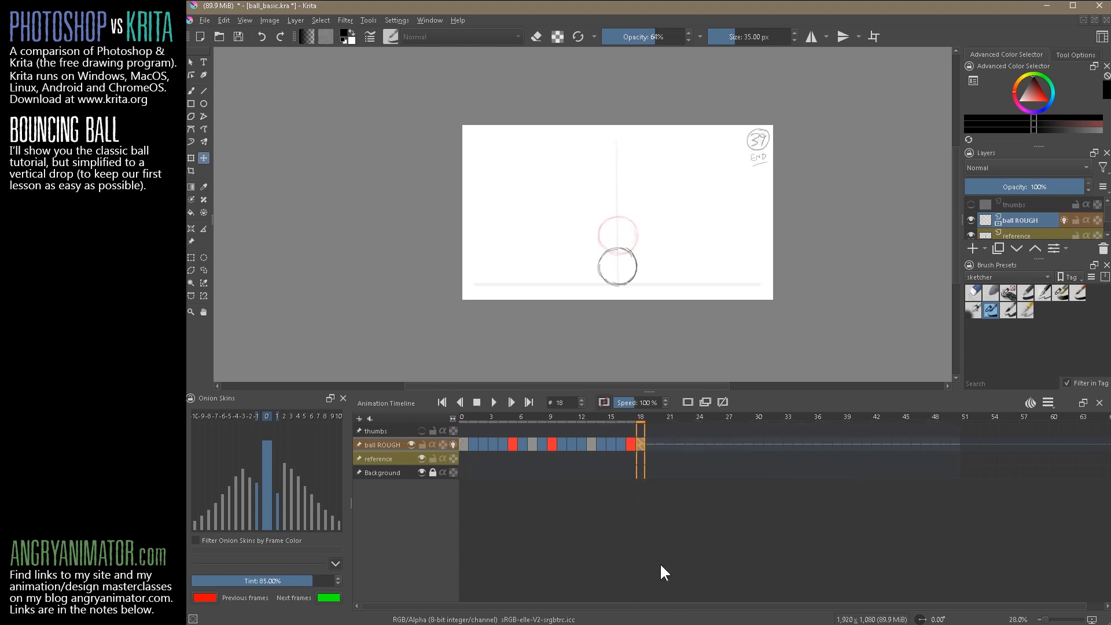
right_click(639, 441)
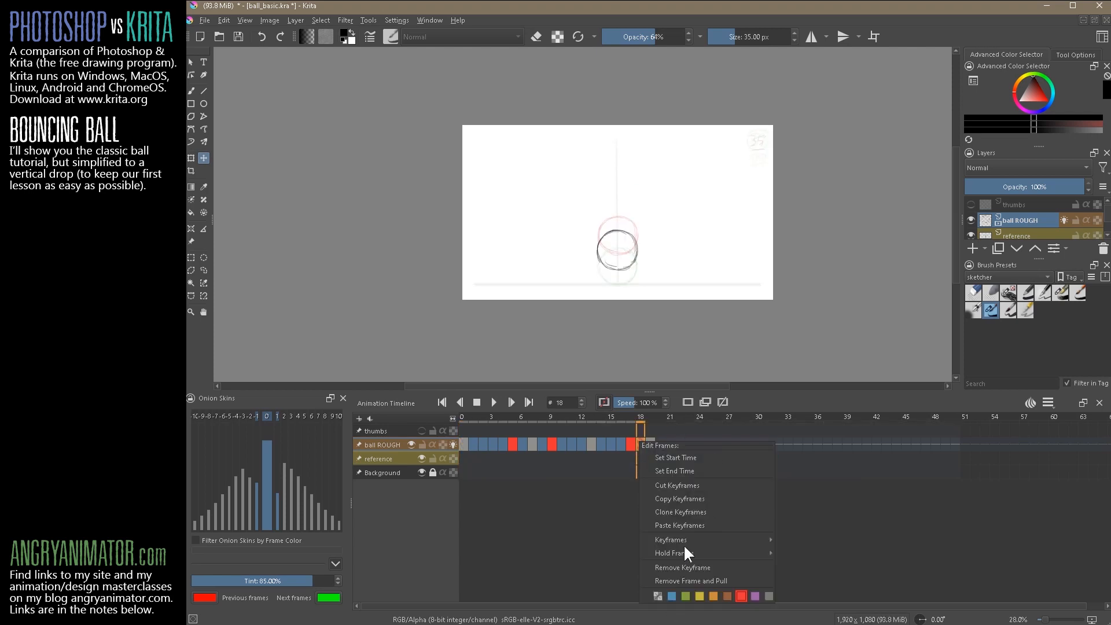
click(655, 567)
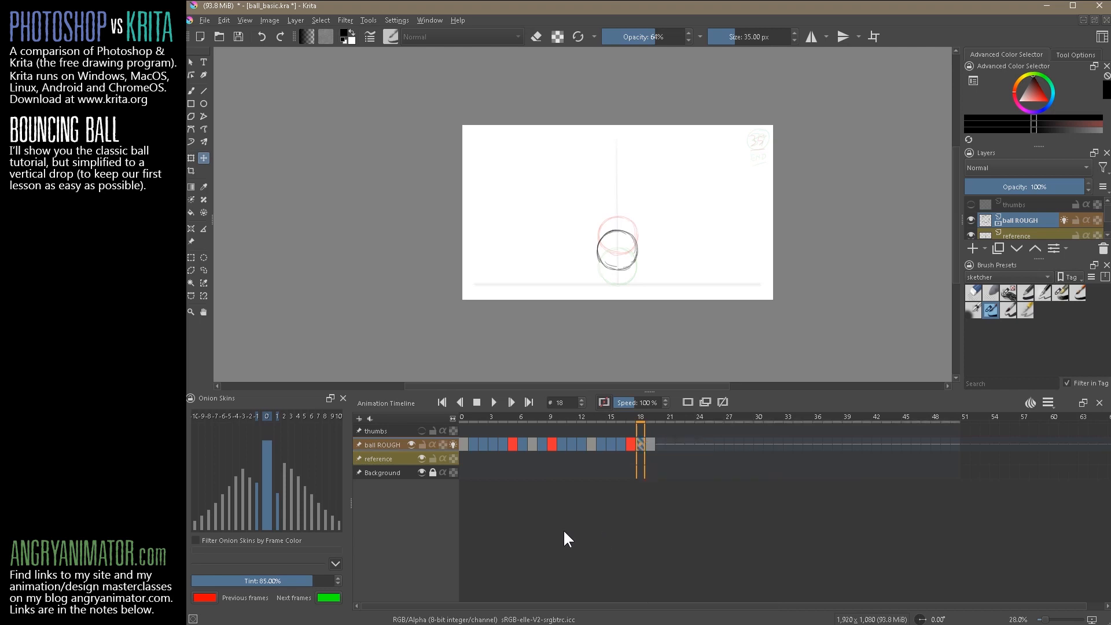
Review the gray key frames, the red breakdown frames and the blue inbetween frames along the ball ROUGH timeline.
click(463, 444)
click(531, 444)
click(588, 444)
click(649, 445)
click(512, 444)
click(551, 444)
click(632, 444)
click(474, 444)
click(492, 444)
click(502, 444)
click(523, 444)
click(542, 444)
click(563, 444)
click(582, 444)
click(613, 445)
click(622, 444)
click(640, 444)
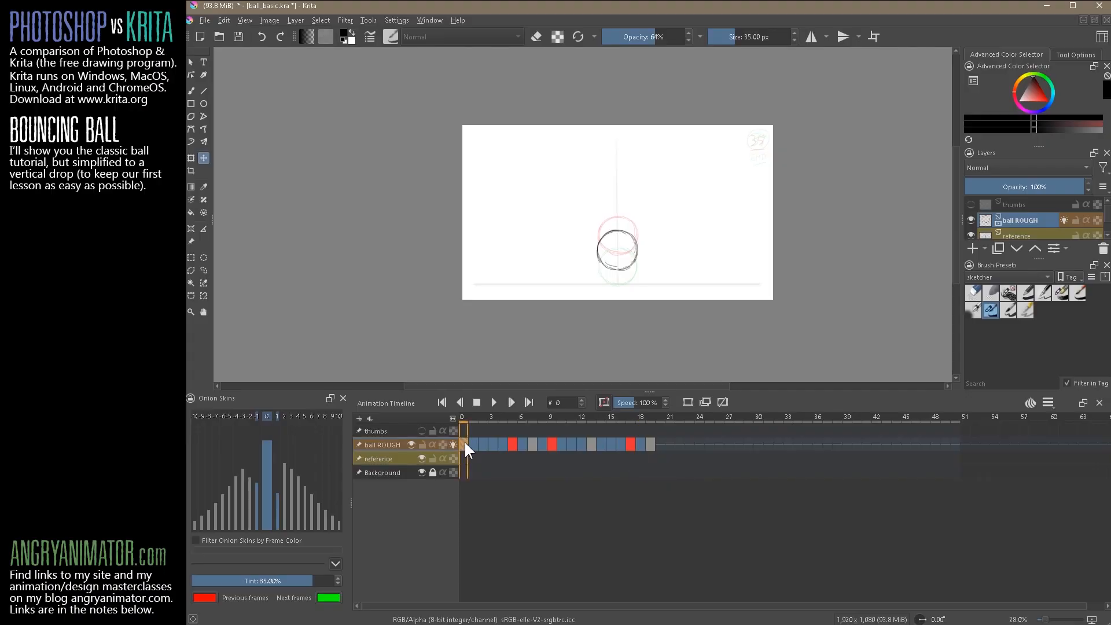
Play back the bouncing ball animation with one frame per drawing and stop it.
click(494, 403)
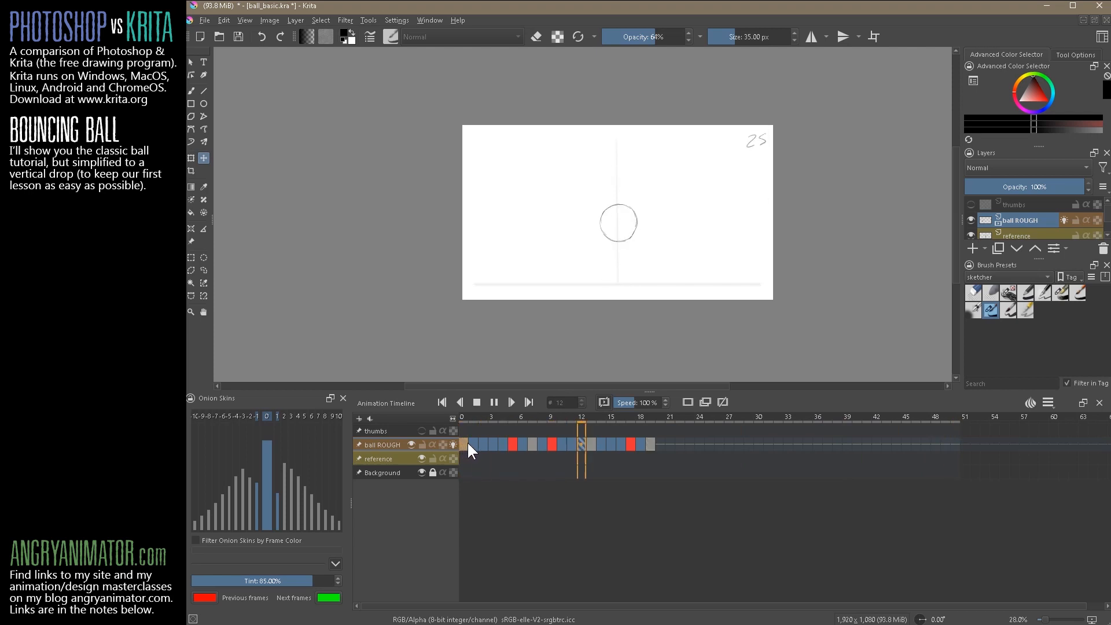
click(478, 403)
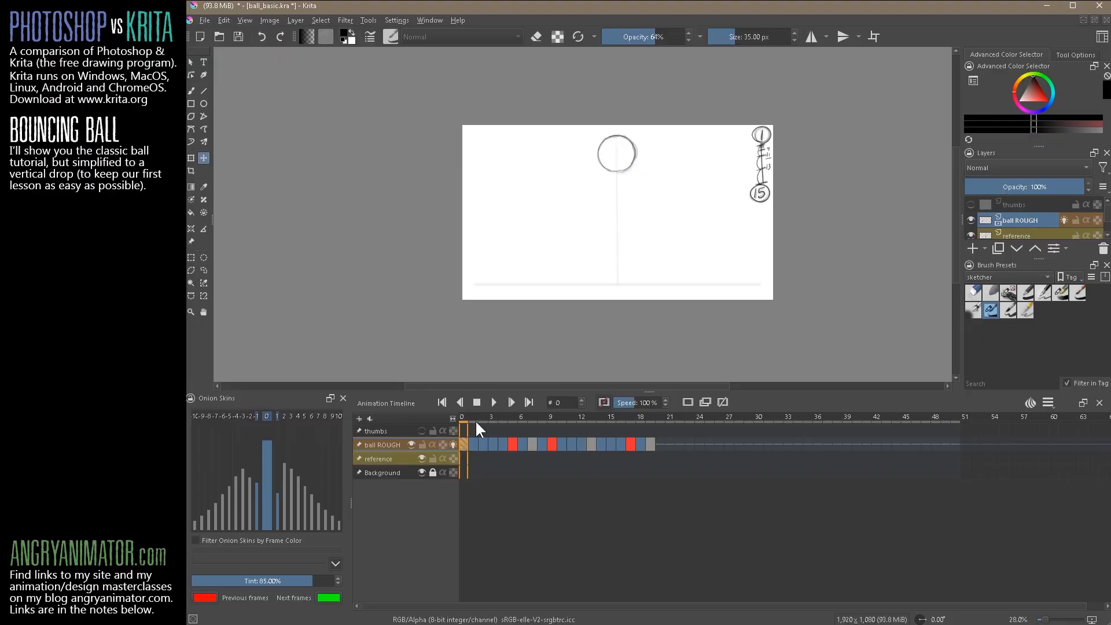
Insert one hold frame individually after each ball ROUGH drawing, working backward from drawing 37 to key 27.
drag(647, 444, 650, 443)
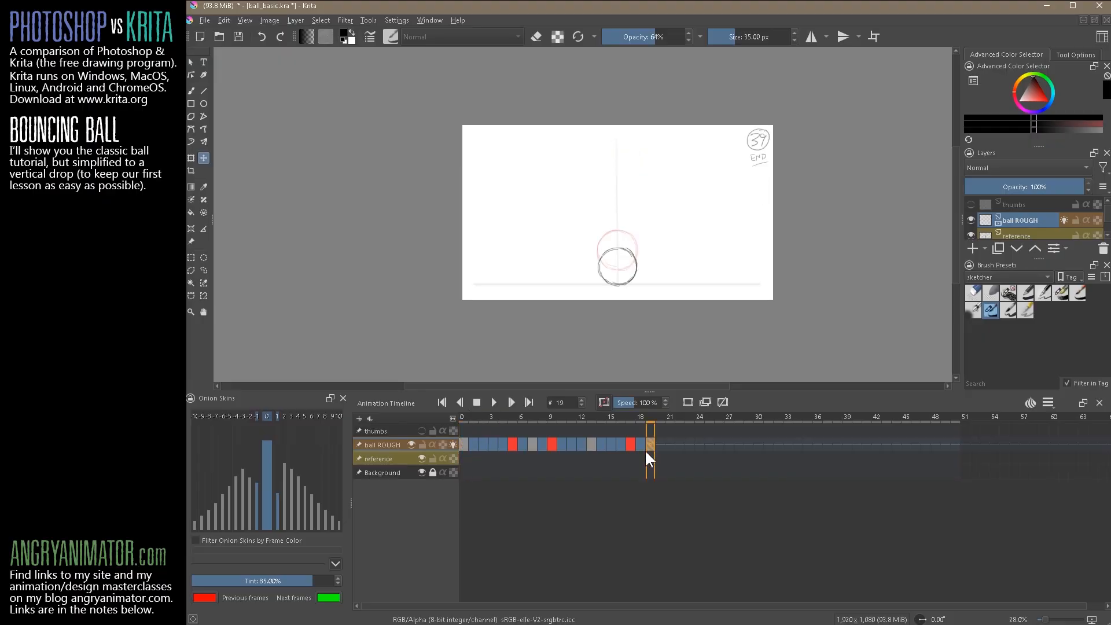
click(637, 446)
key(Insert)
click(621, 443)
key(Insert)
click(599, 447)
key(Insert)
click(590, 443)
right_click(589, 442)
mouse_move(644, 554)
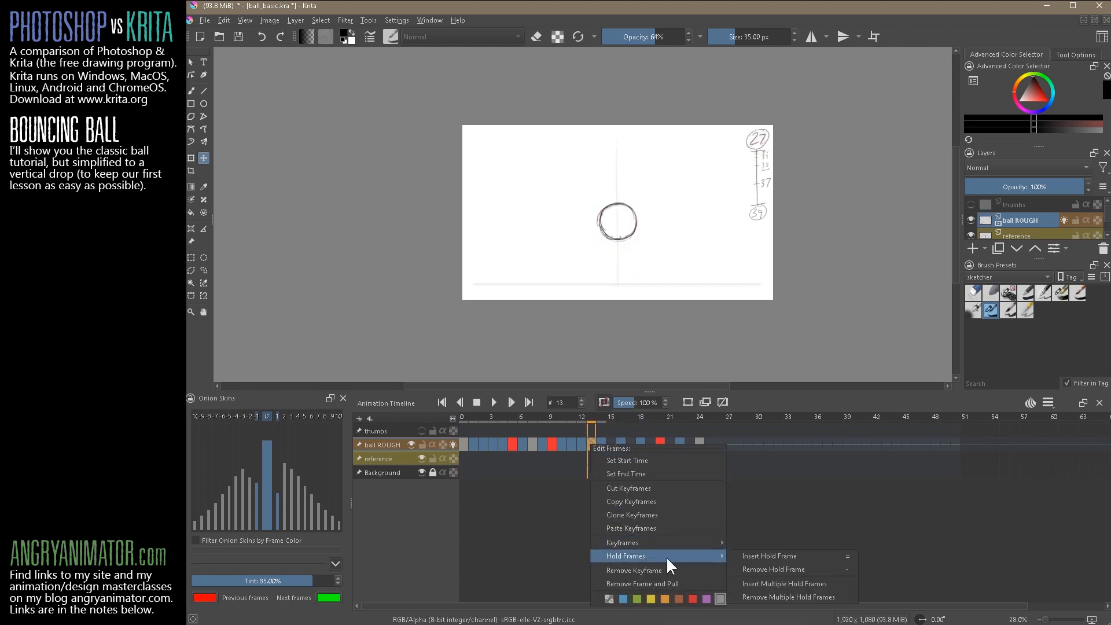
click(808, 556)
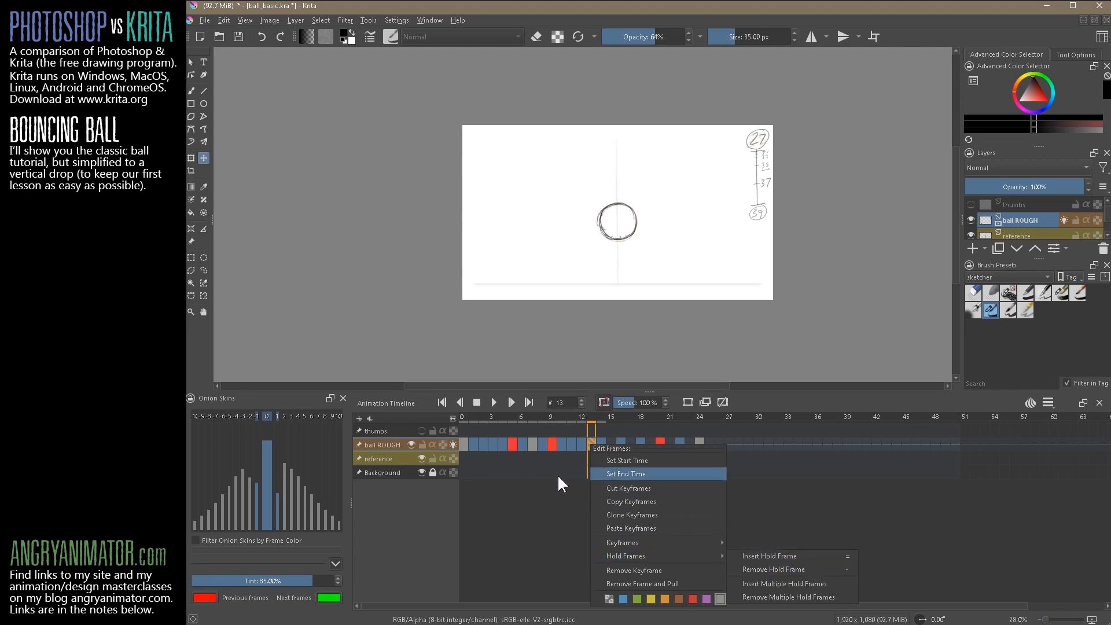
click(593, 443)
Insert one hold frame after each earlier ball ROUGH drawing, from 25 back to key 1.
click(579, 446)
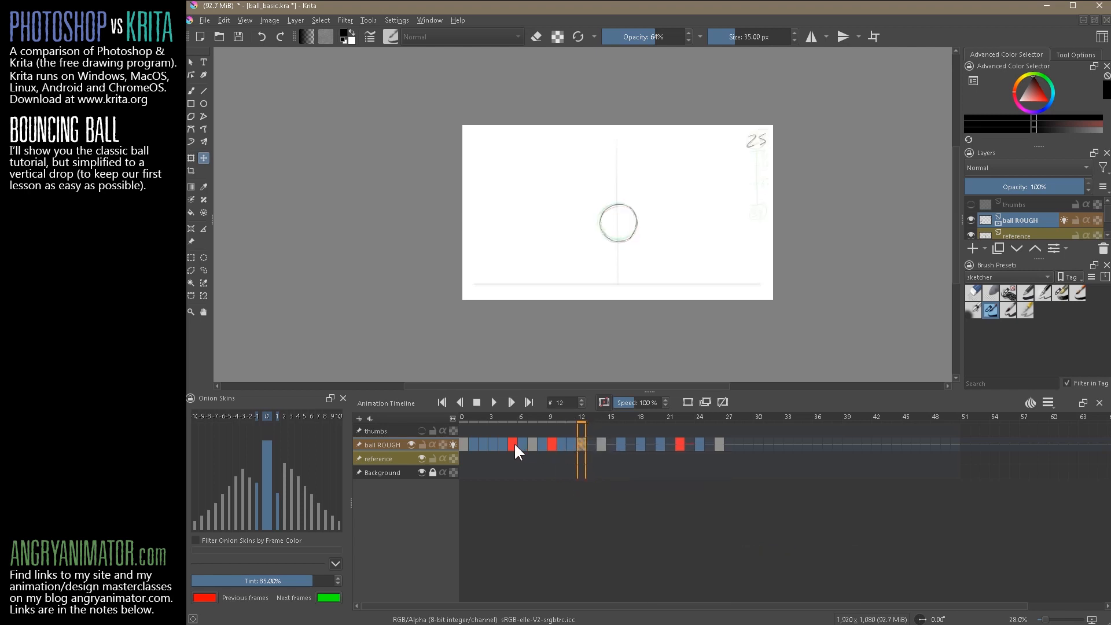
drag(461, 443, 570, 441)
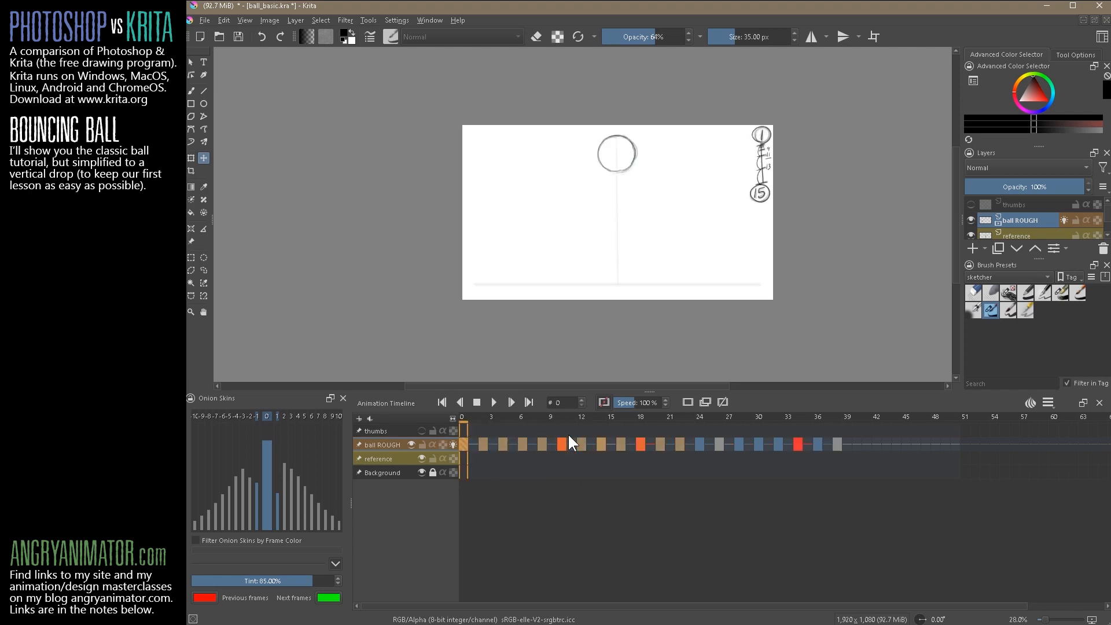
click(567, 504)
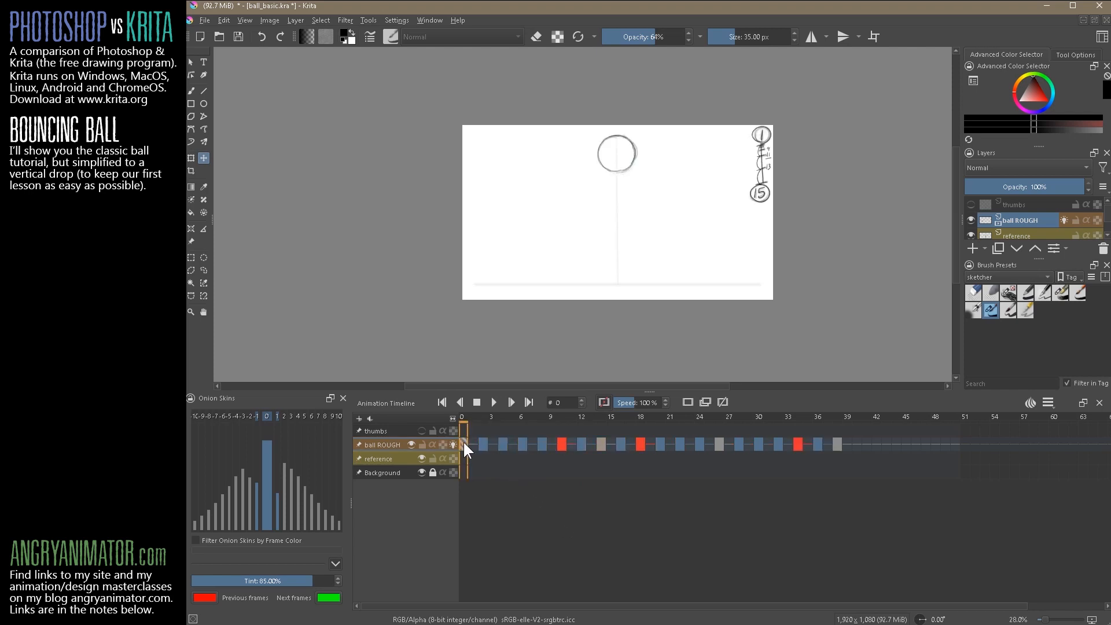
Undo all the individually inserted hold frames on the ball ROUGH layer.
key(ctrl+z)
key(Right)
key(Right)
key(Right)
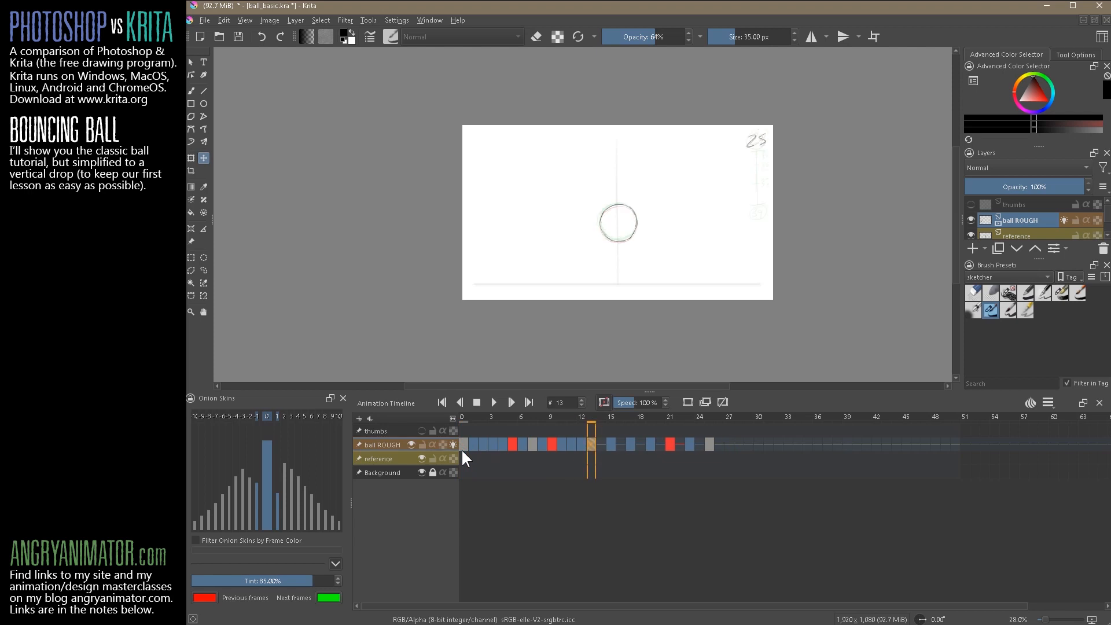
key(Right)
key(Right)
key(Right)
key(Right)
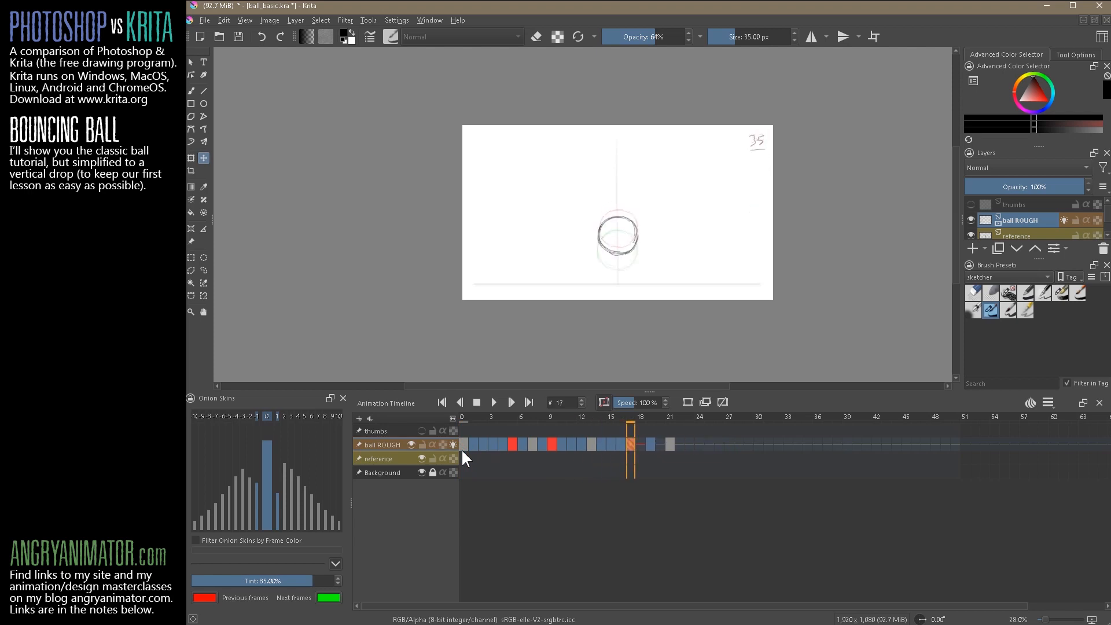
click(469, 445)
shift+click(653, 444)
click(655, 444)
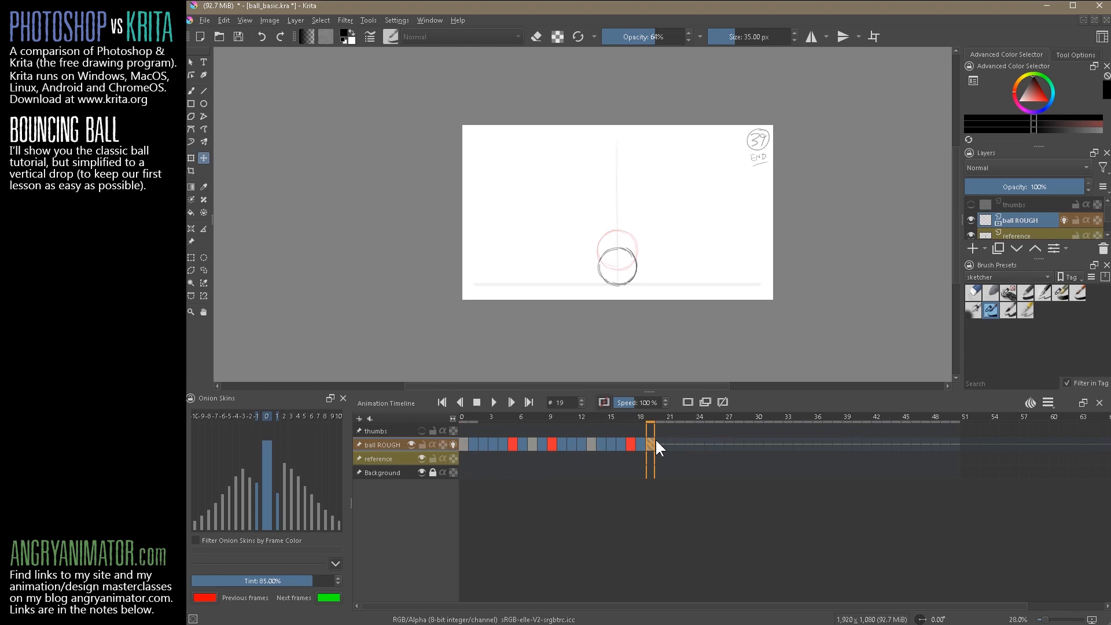
Select all ball ROUGH frames, insert one hold frame after every drawing at once, and play back the animation on twos.
click(464, 445)
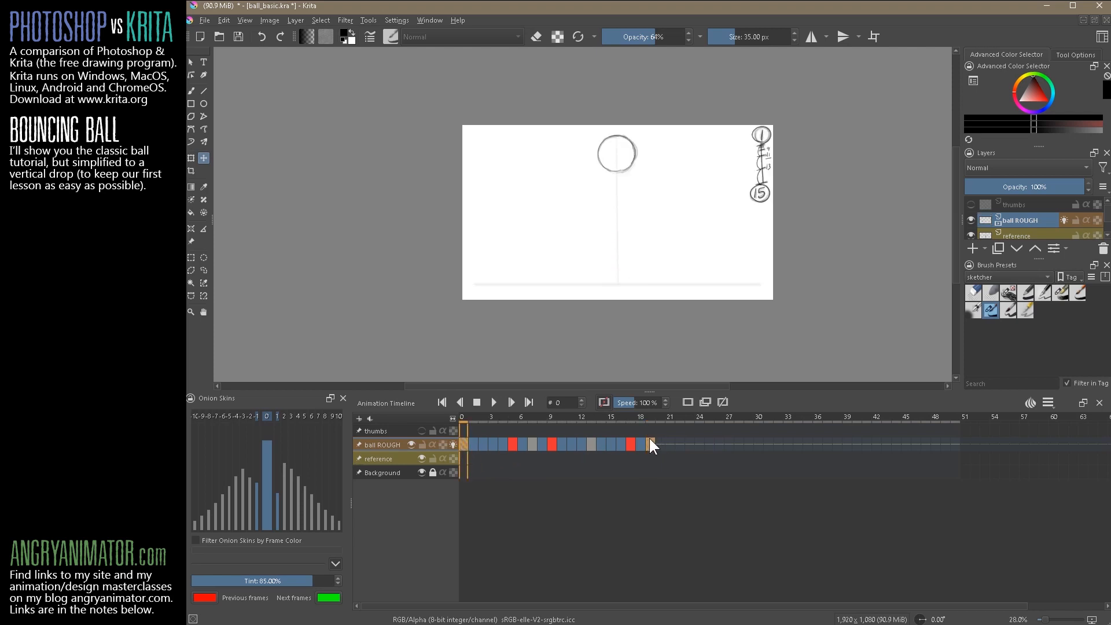
drag(466, 476, 493, 431)
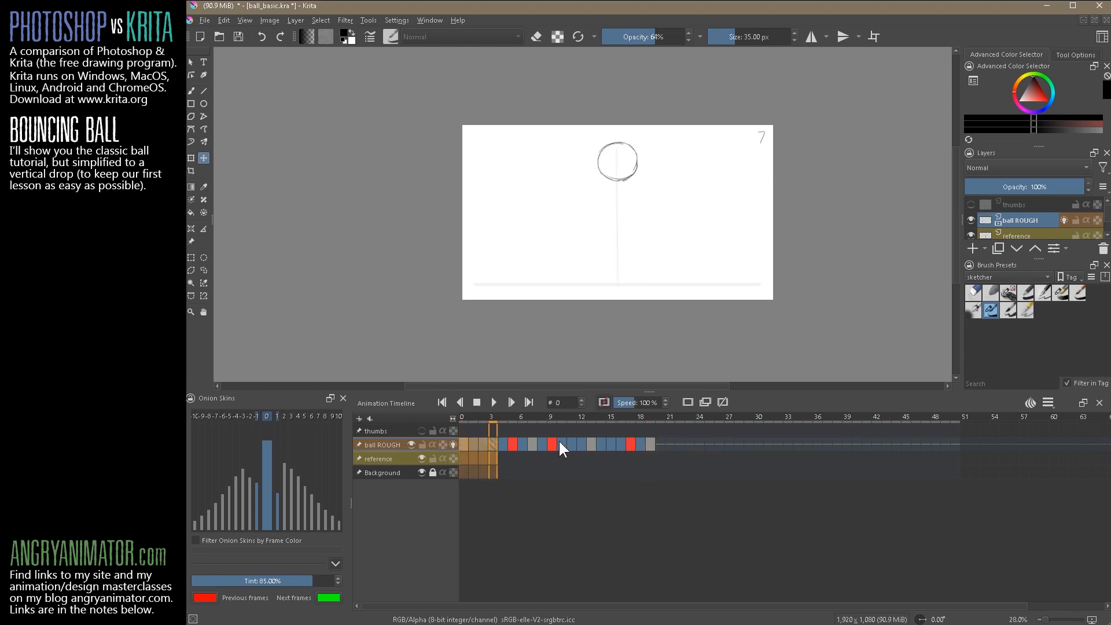
shift+click(651, 442)
click(526, 546)
drag(660, 445, 463, 441)
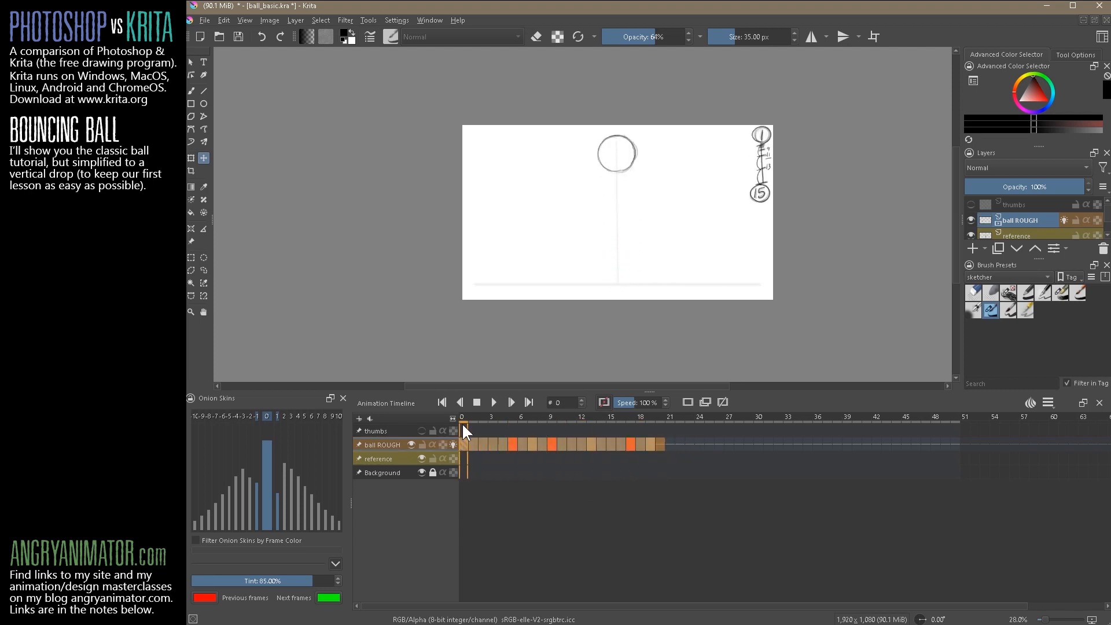
key(F5)
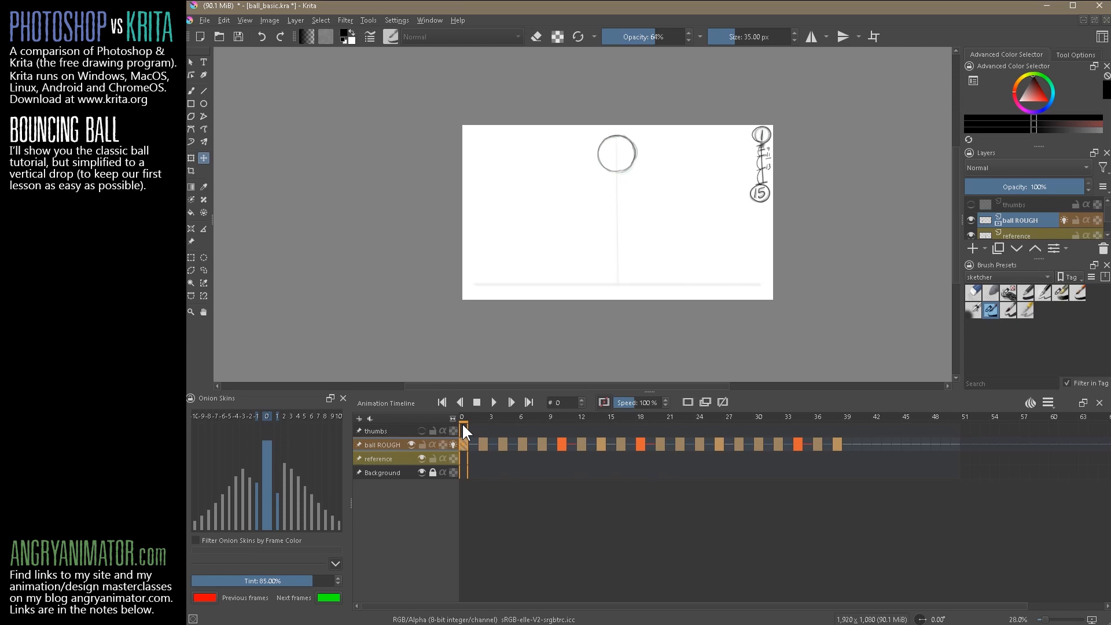
click(572, 529)
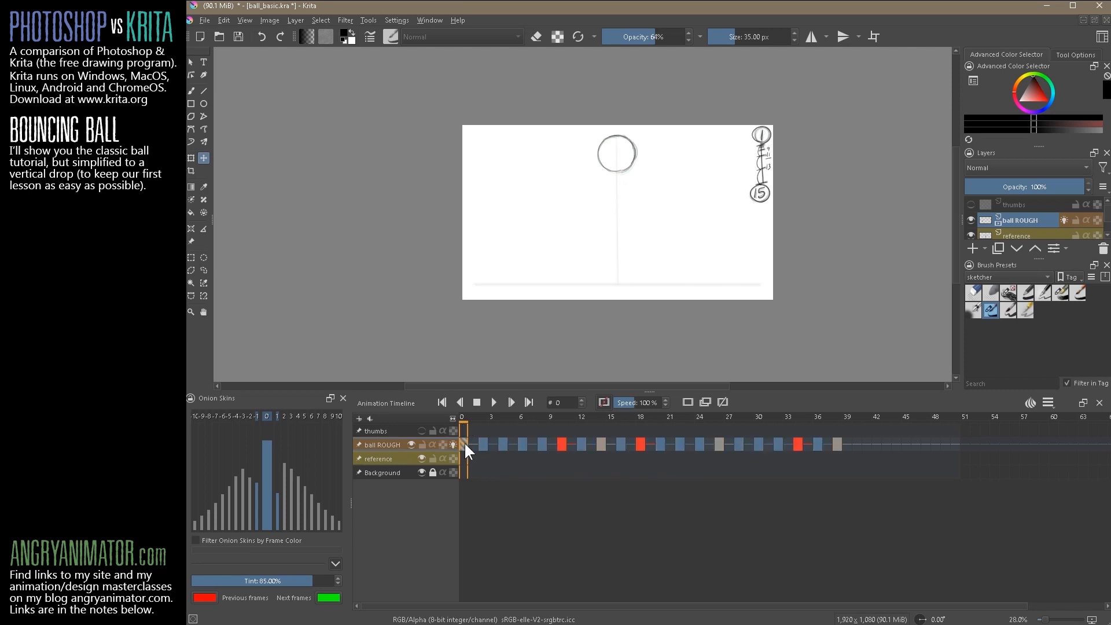
click(491, 401)
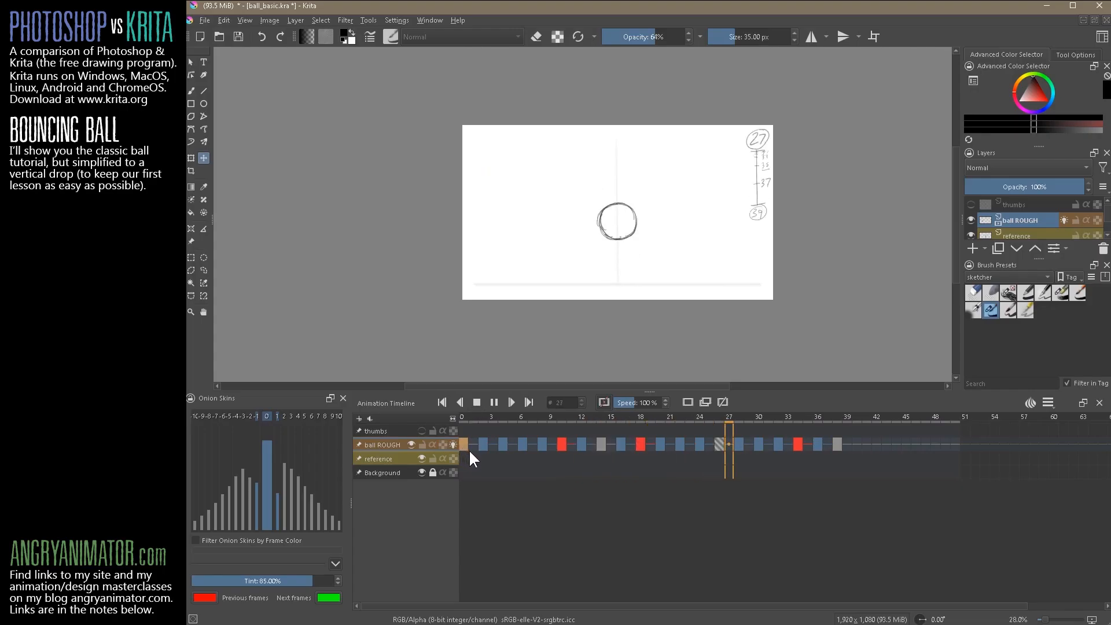
click(476, 404)
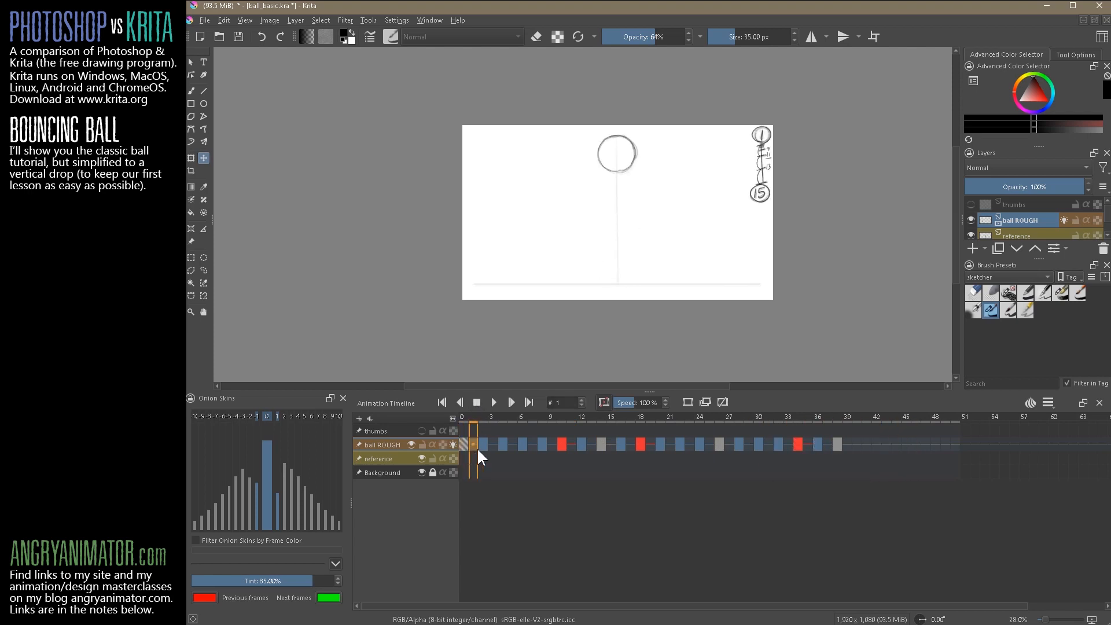
Remove the hold frames after drawings 1, 3 and 5 on ball ROUGH and play back the animation.
key(Delete)
click(485, 446)
key(Delete)
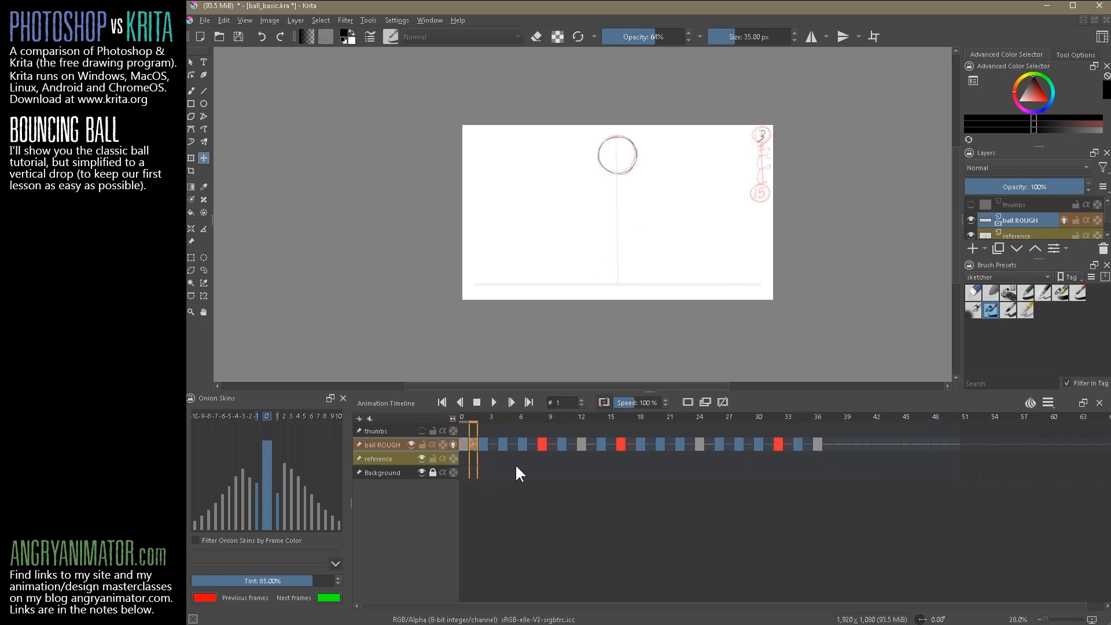
click(486, 445)
key(Delete)
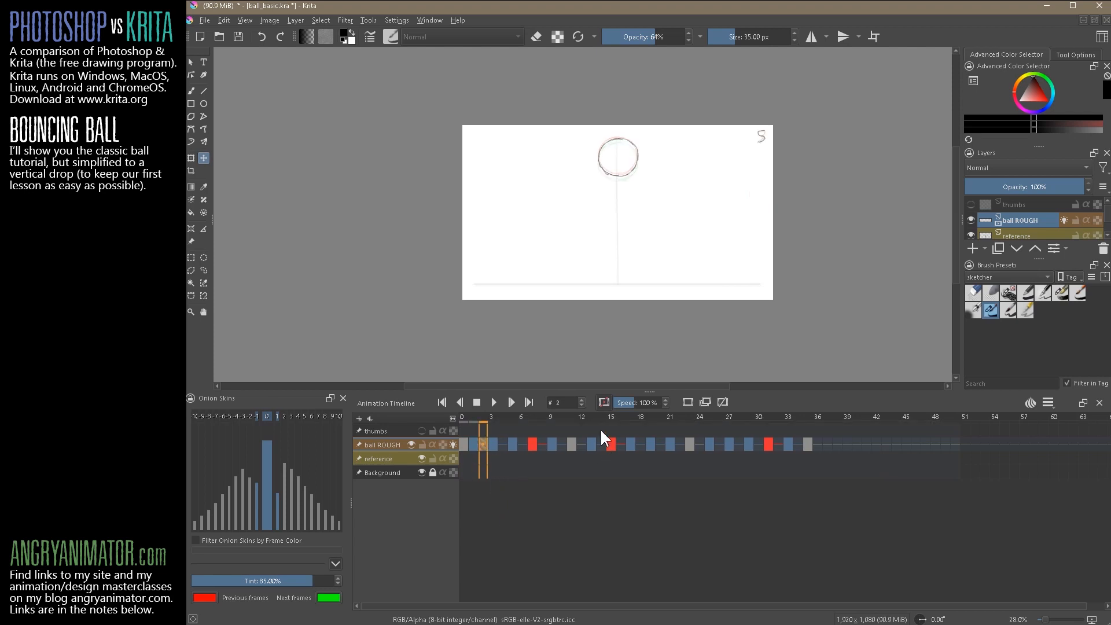
click(494, 402)
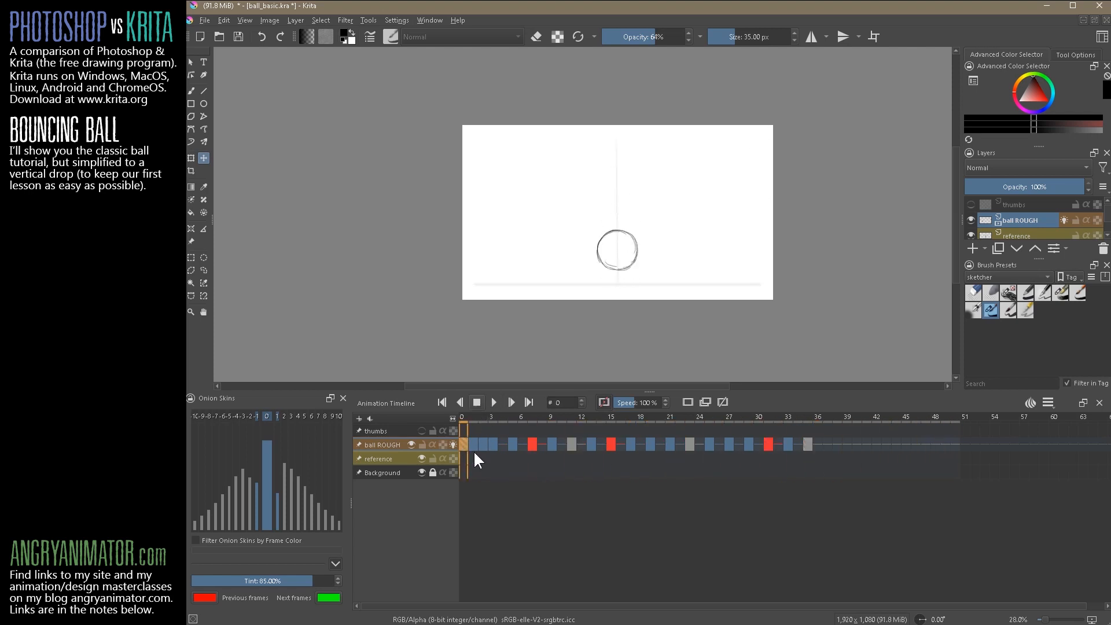
Check the drawings around the first ground contact and remove the hold frame after key 15.
click(533, 444)
click(554, 443)
click(572, 443)
click(592, 444)
click(610, 443)
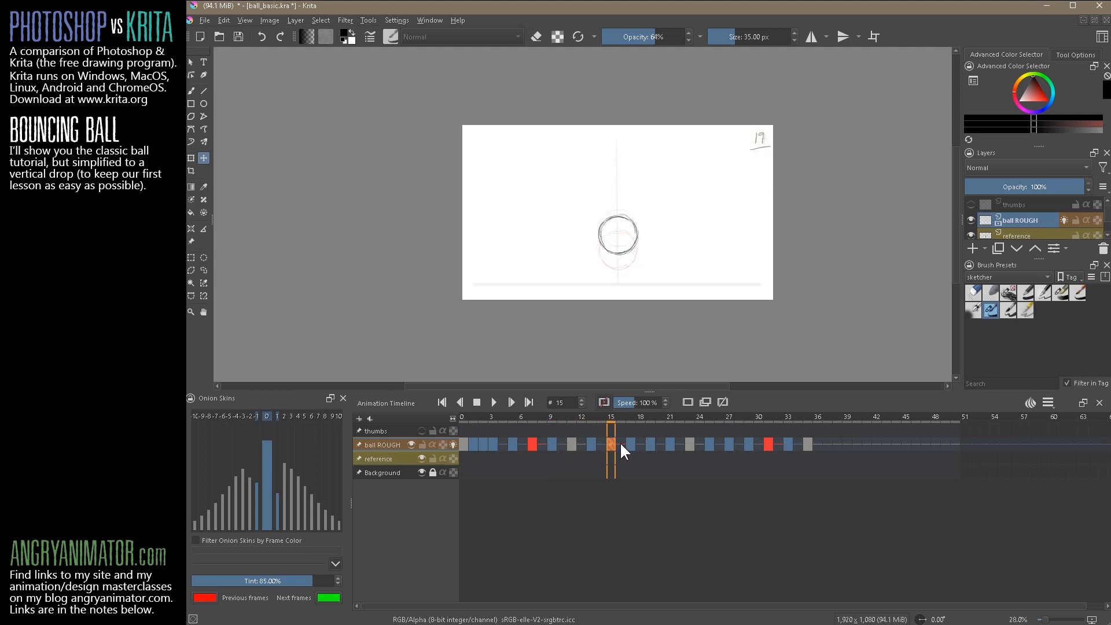
click(573, 443)
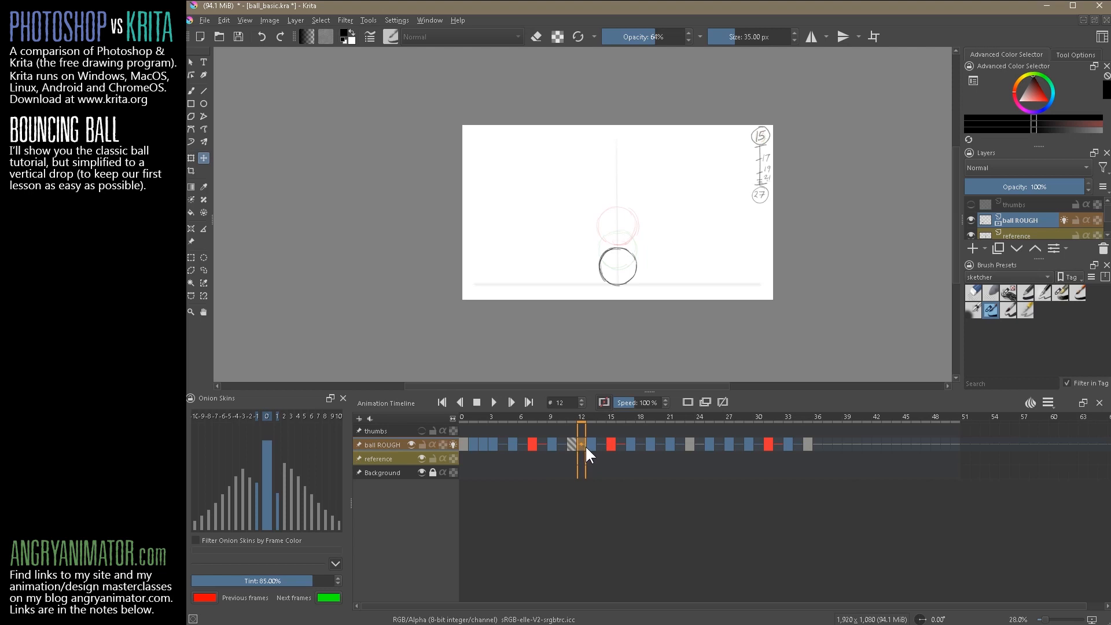
key(shift+F5)
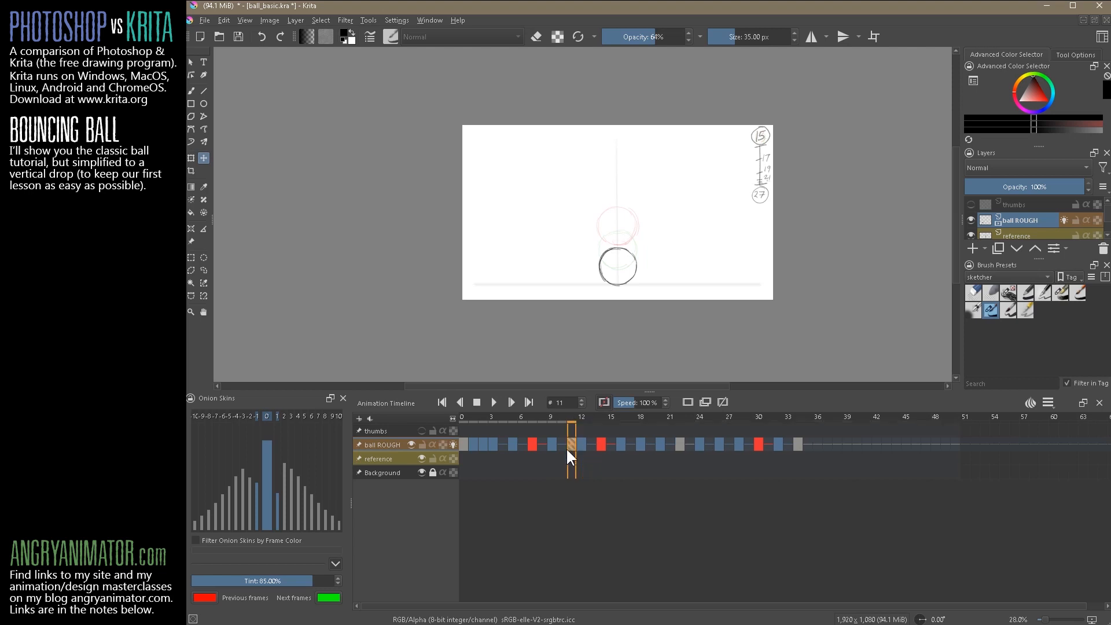
Scrub through the retimed ball ROUGH frames and play the animation from frame 0.
drag(465, 421, 698, 449)
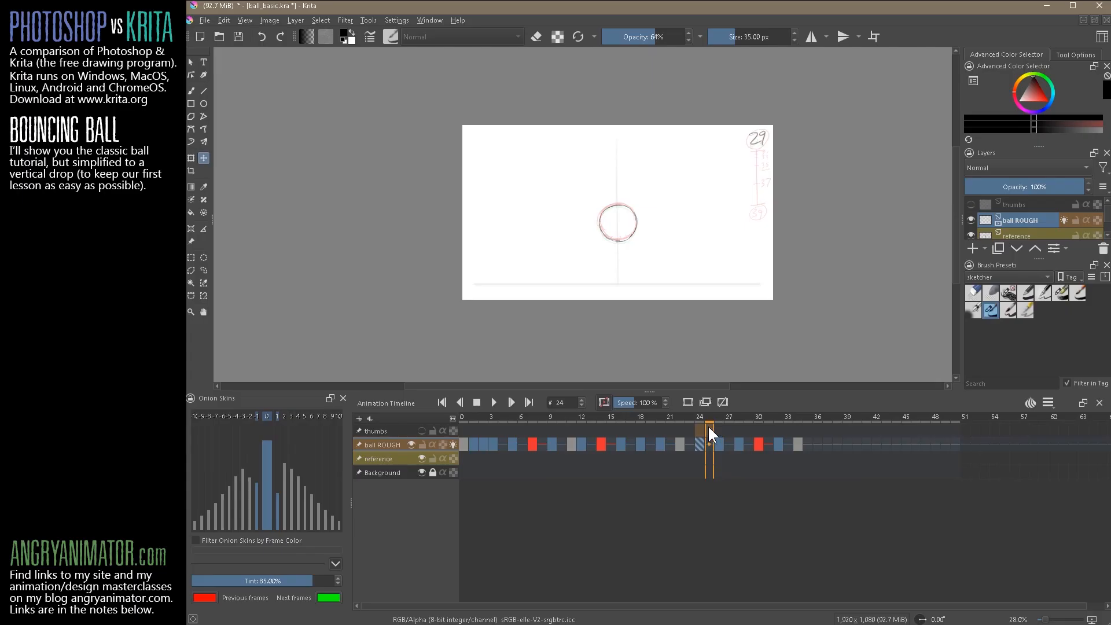
mouse_move(711, 434)
mouse_down()
mouse_move(673, 426)
mouse_move(751, 437)
mouse_move(700, 443)
mouse_up()
click(463, 427)
click(493, 403)
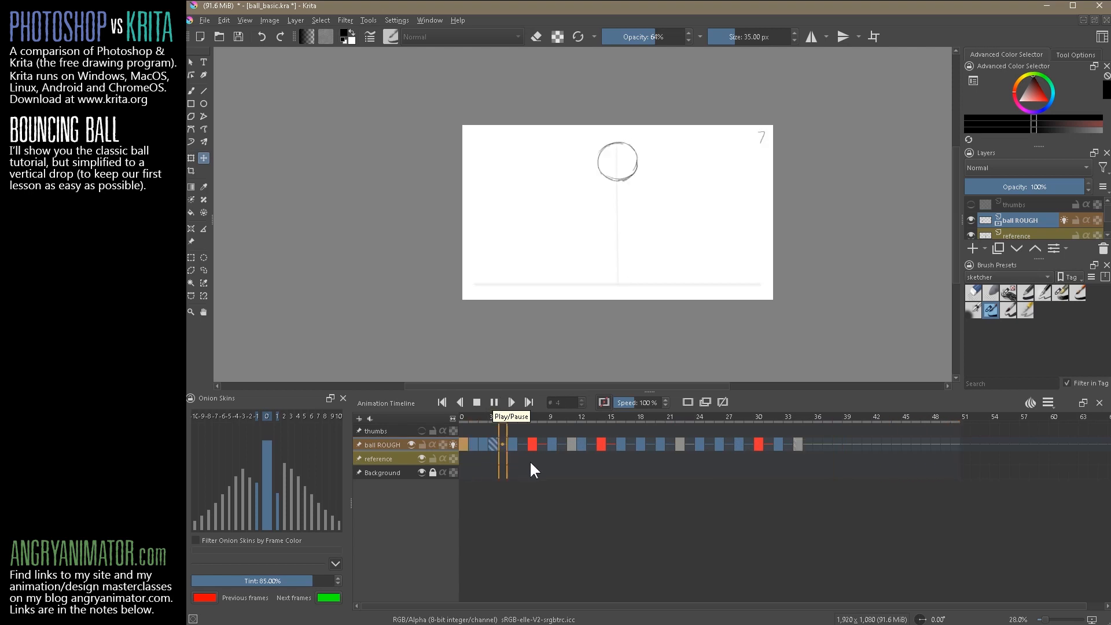
click(494, 402)
Remove the hold frames after breakdown 19 and inbetween 21 on ball ROUGH.
click(563, 445)
click(580, 445)
click(611, 445)
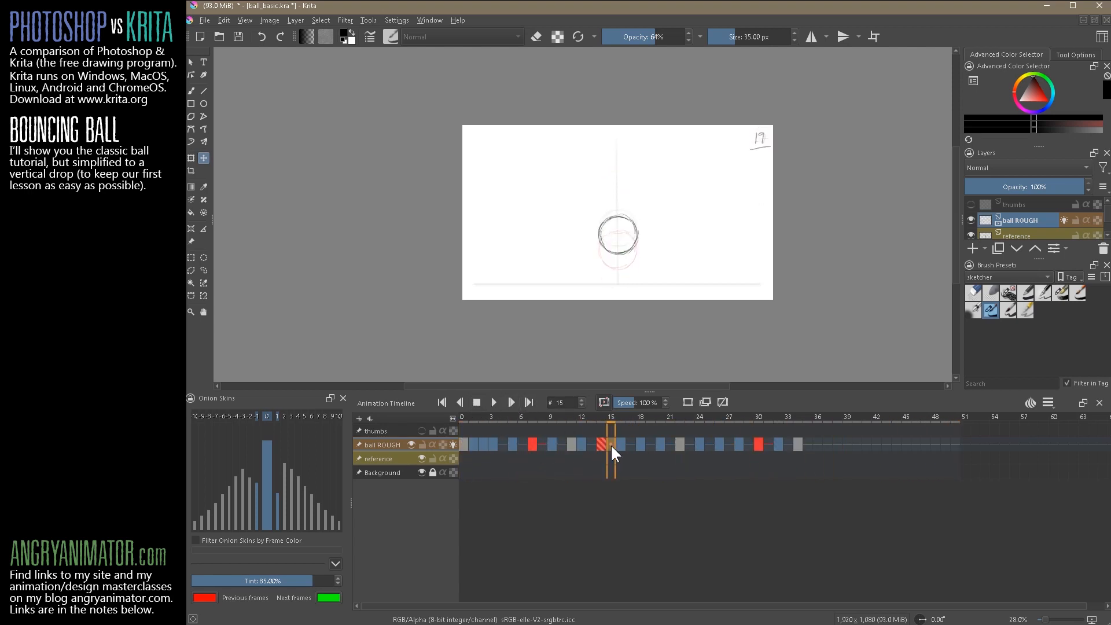
click(644, 445)
click(613, 445)
key(shift+F5)
key(shift+F5)
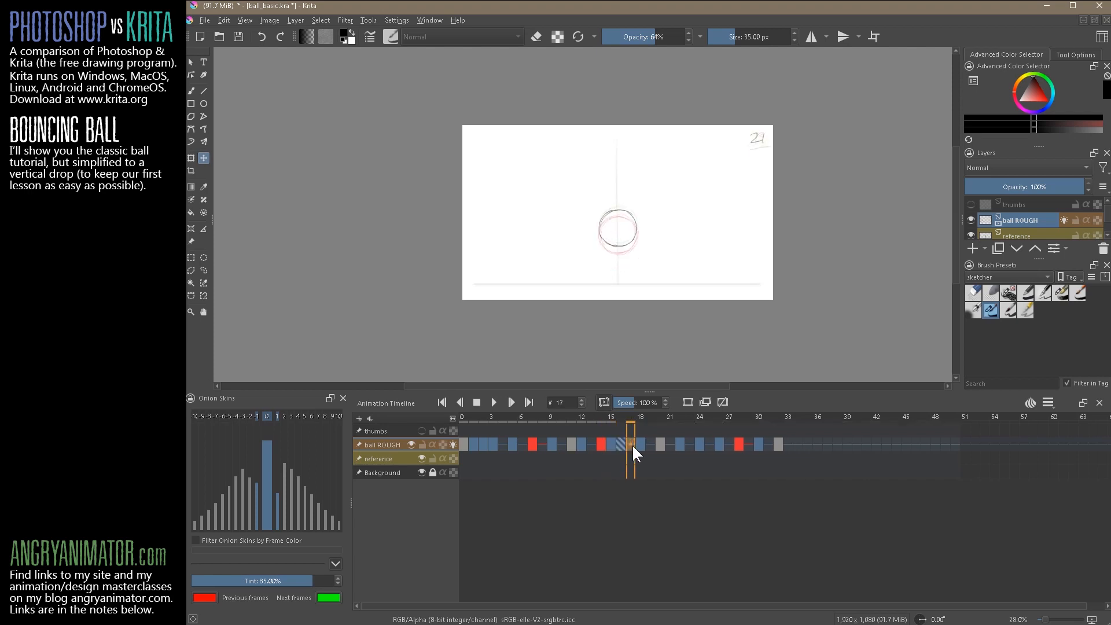
Remove the hold frames after drawings 23, 25, 27 and 29, and play back the retimed animation.
click(493, 402)
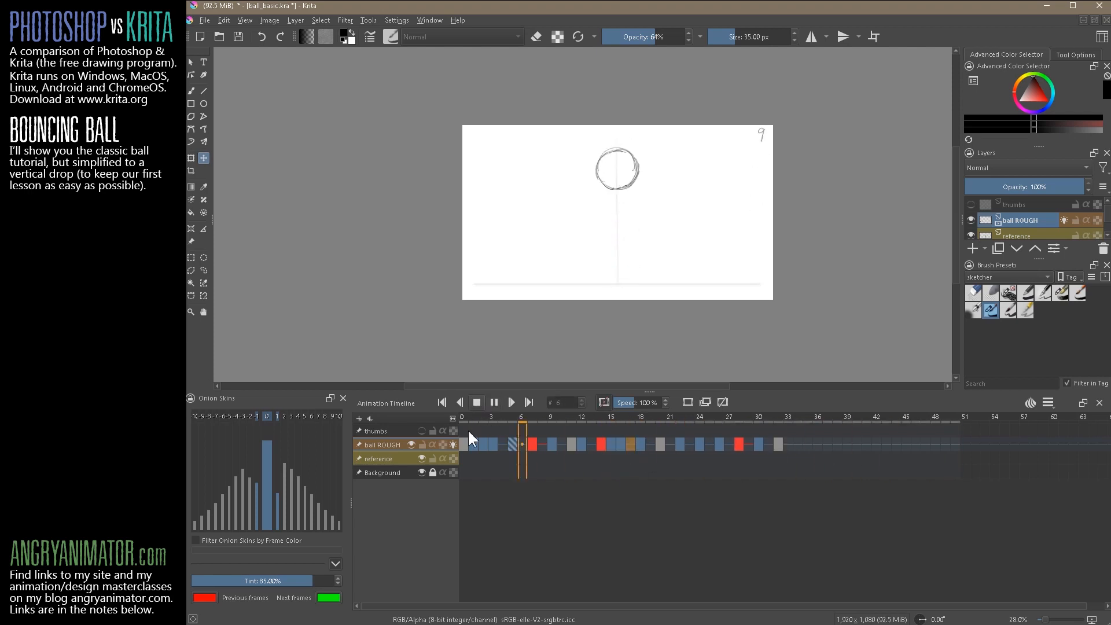
click(492, 403)
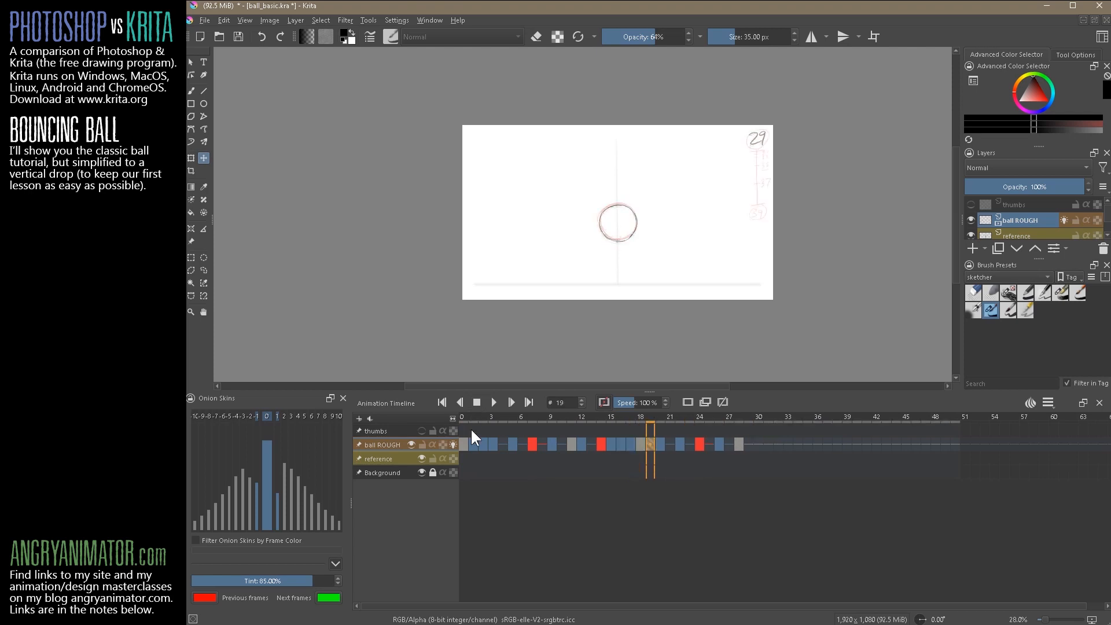
click(479, 405)
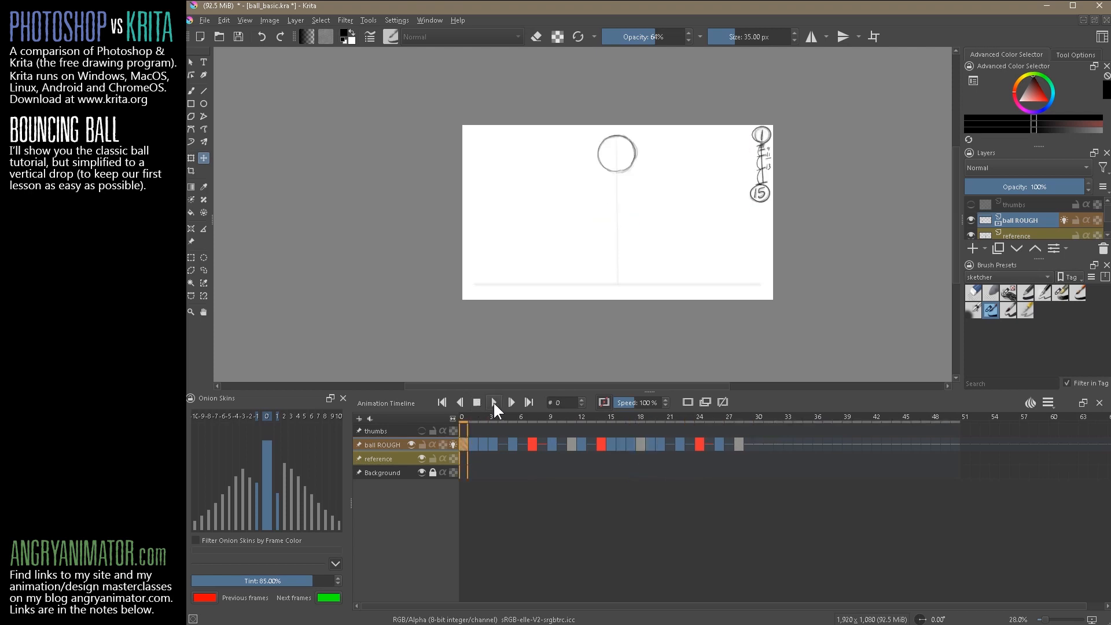
click(489, 402)
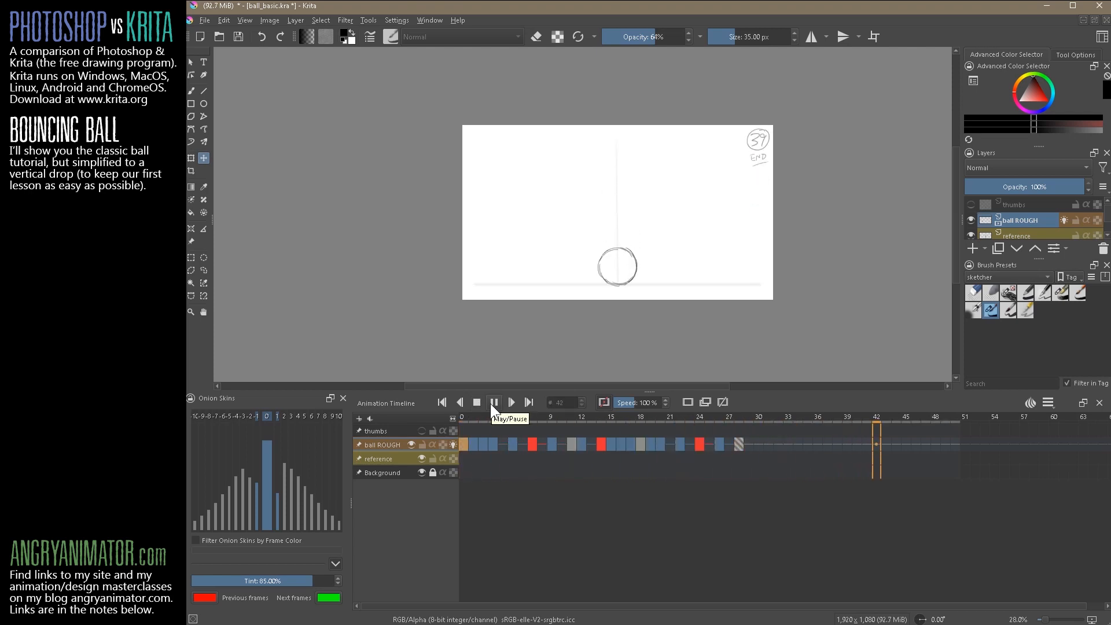
Return every ball ROUGH drawing to a single frame and play back the animation on ones.
click(503, 445)
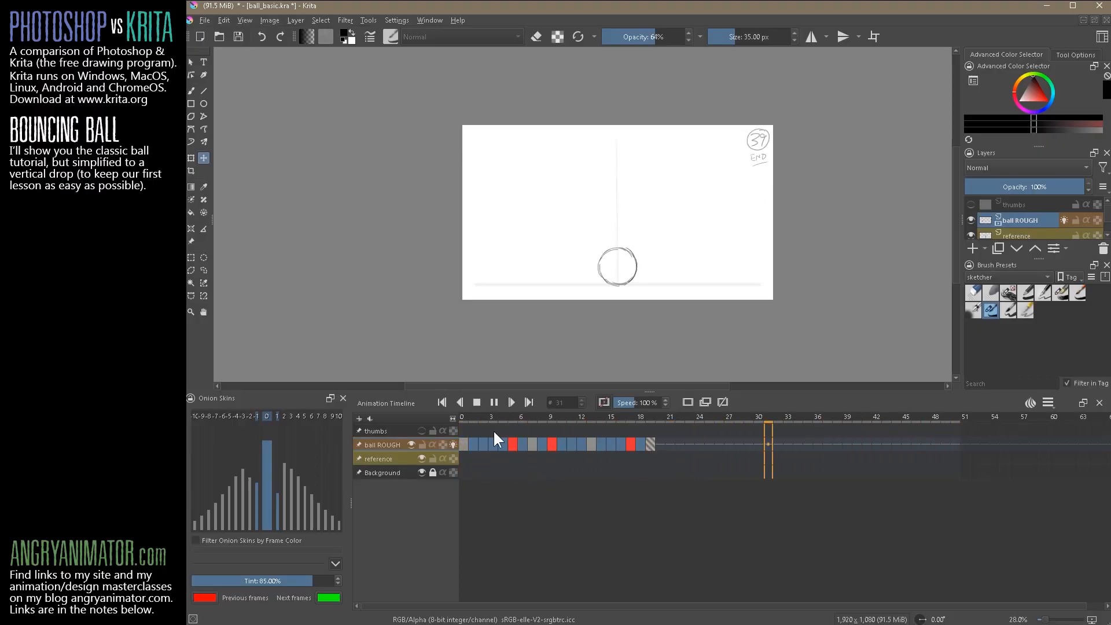
click(478, 403)
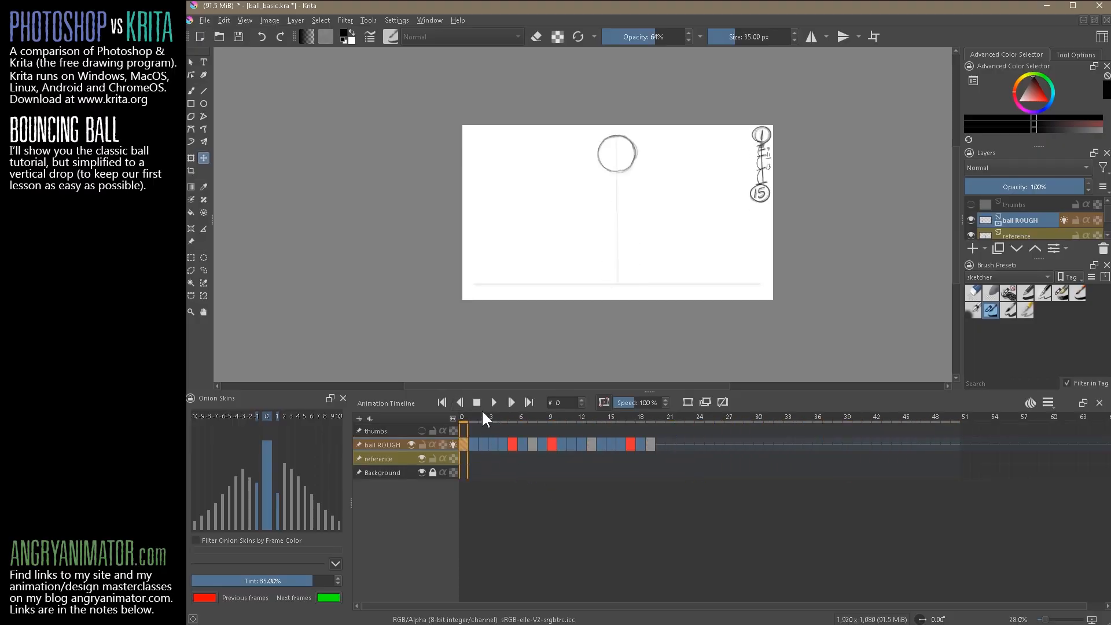
Put the ball ROUGH drawings back on twos with no hold frames after drawings 1 and 3.
drag(470, 441, 510, 443)
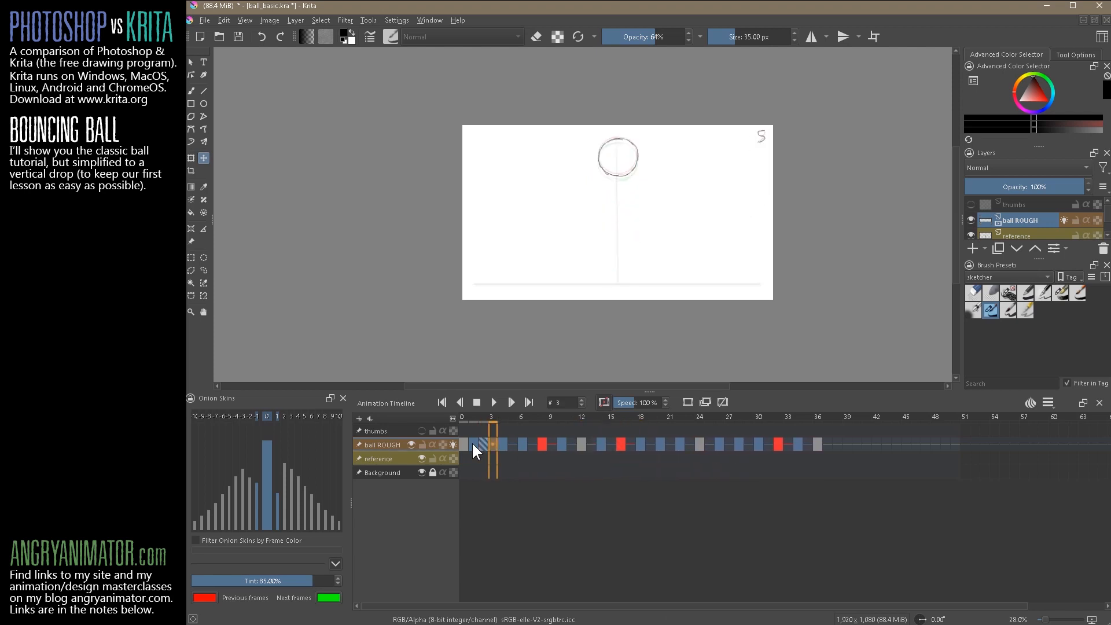
Insert hold frames after drawings 1 and 3 on ball ROUGH, and clear the contents of inbetweens 3 and 5.
key(F5)
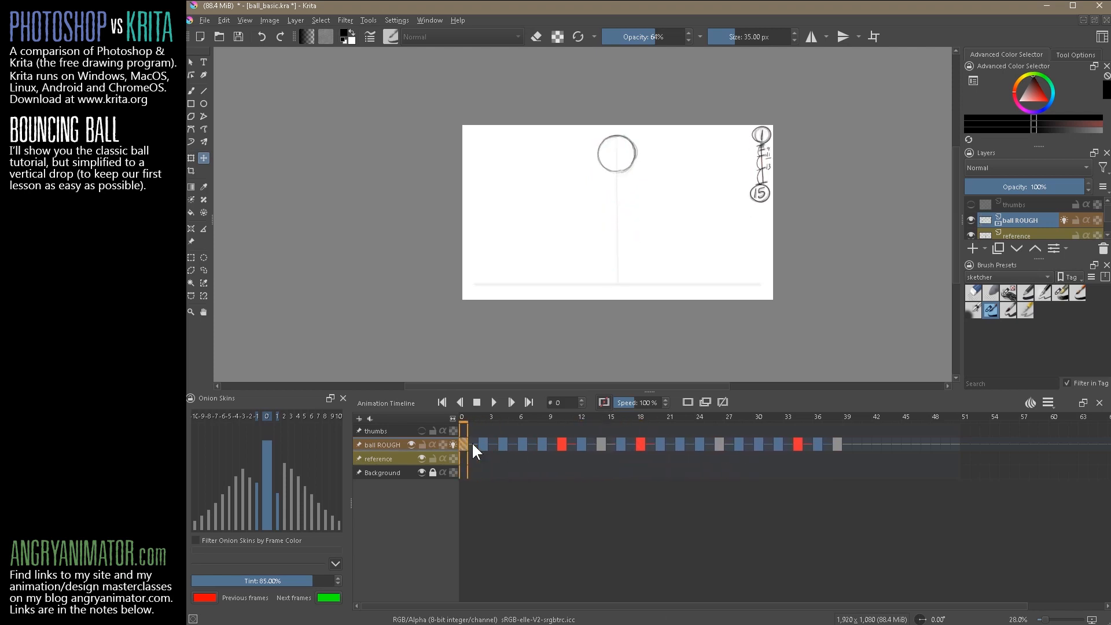
click(484, 445)
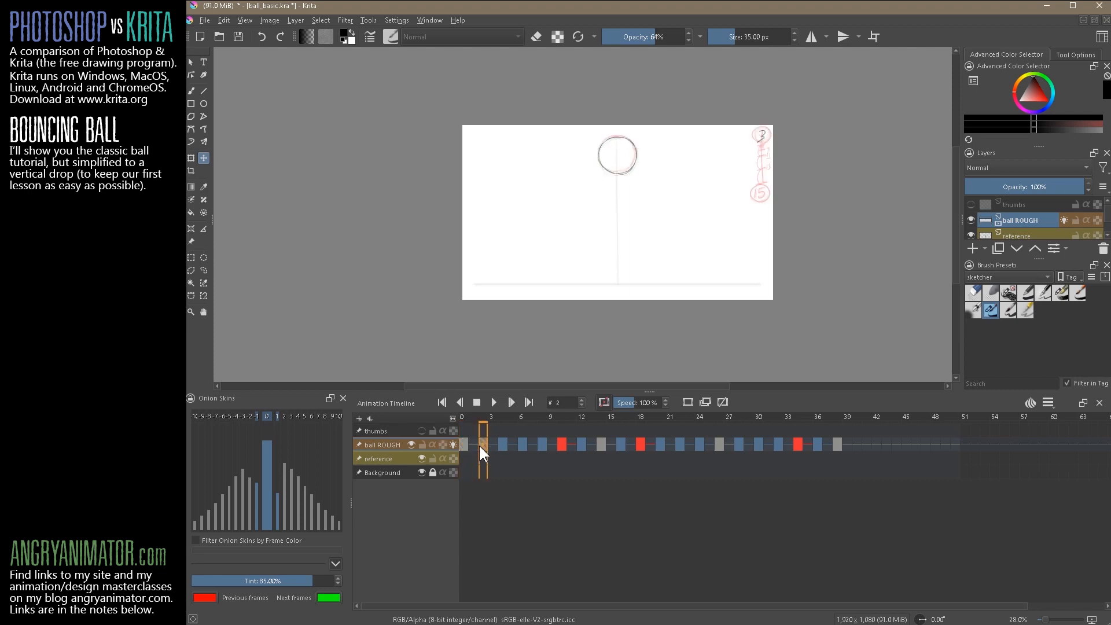
click(483, 443)
click(503, 444)
click(484, 447)
drag(481, 456, 500, 442)
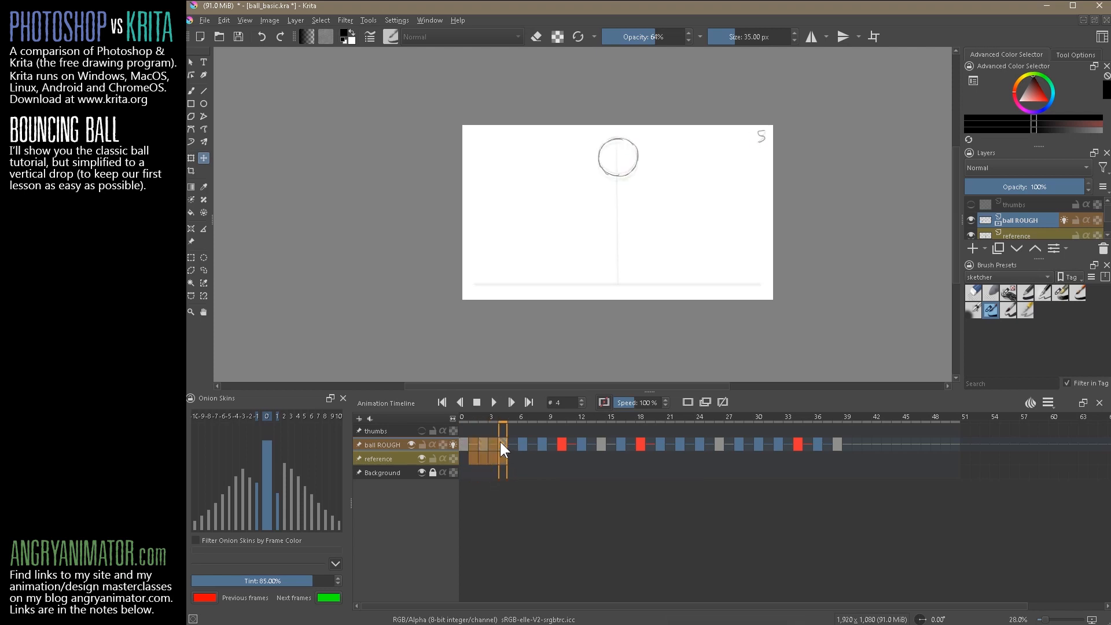
right_click(501, 442)
mouse_move(580, 528)
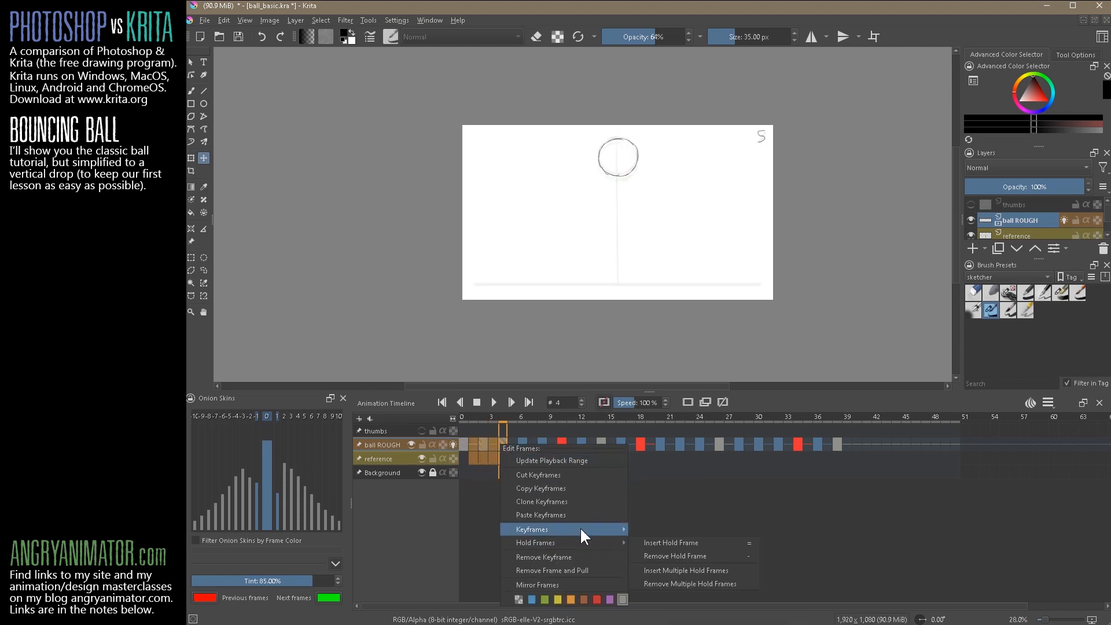
click(721, 528)
click(482, 442)
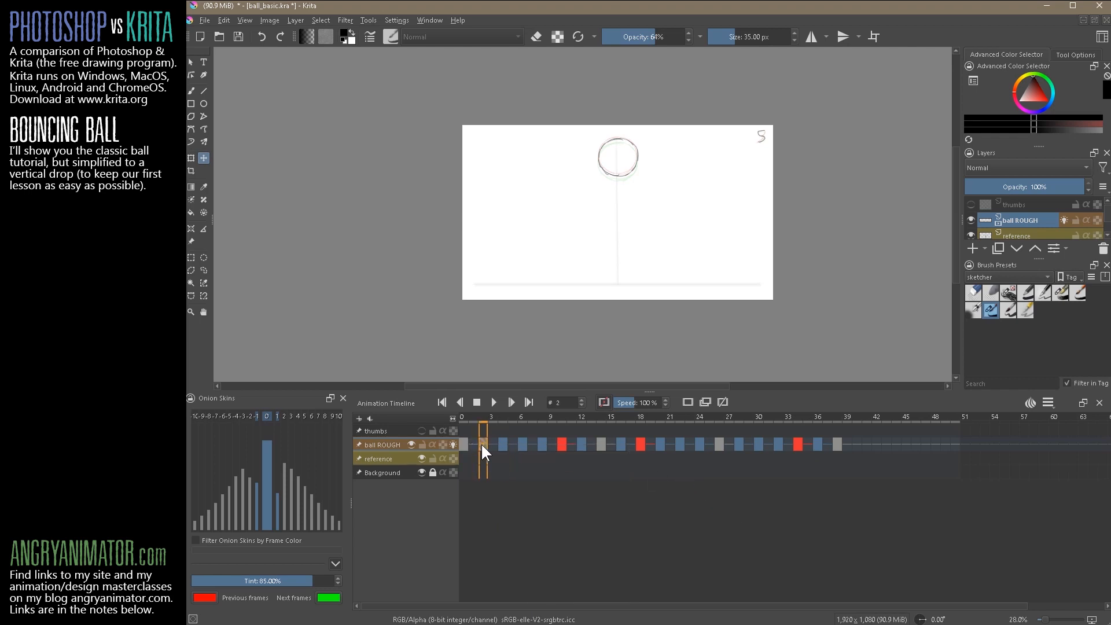
click(503, 444)
click(474, 444)
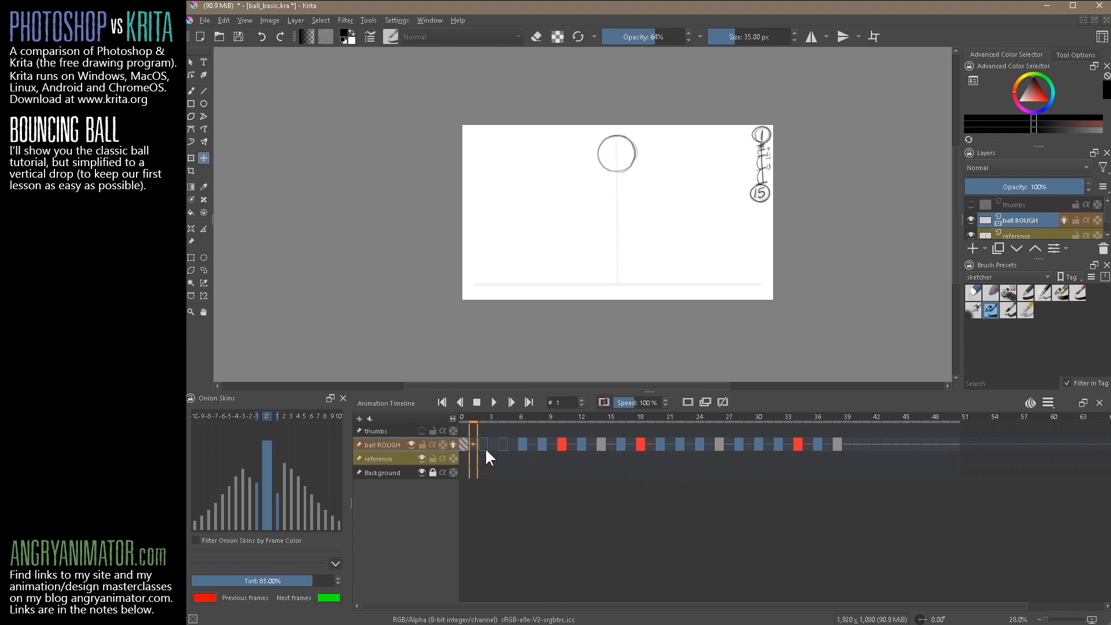
Remove the two blank keyframes at frames 2 and 4 of ball ROUGH.
click(491, 444)
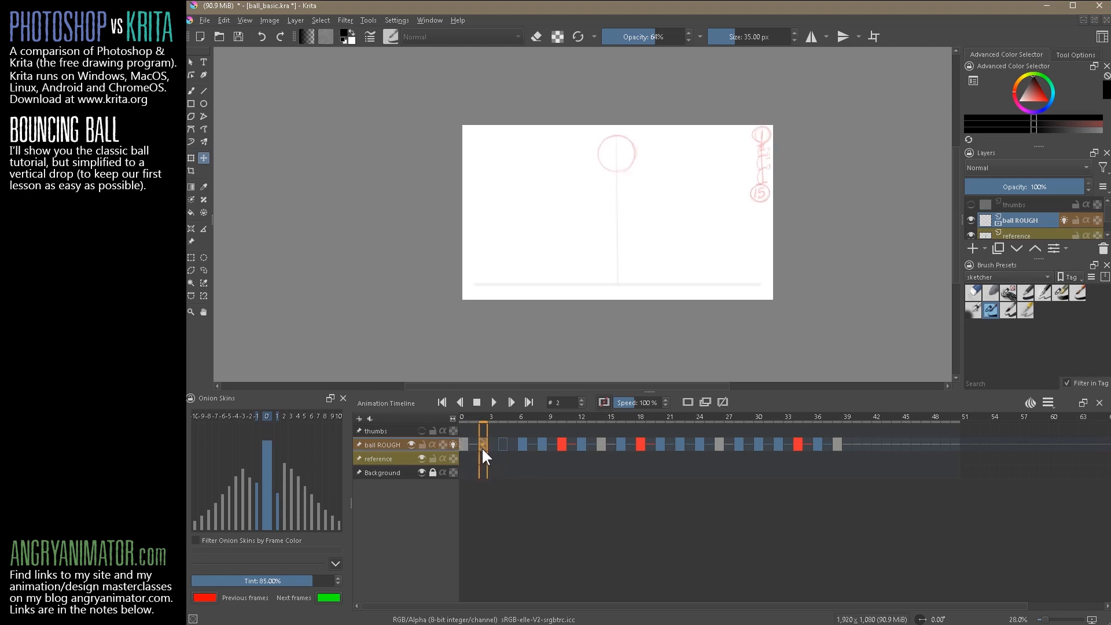
drag(495, 446, 500, 449)
right_click(500, 445)
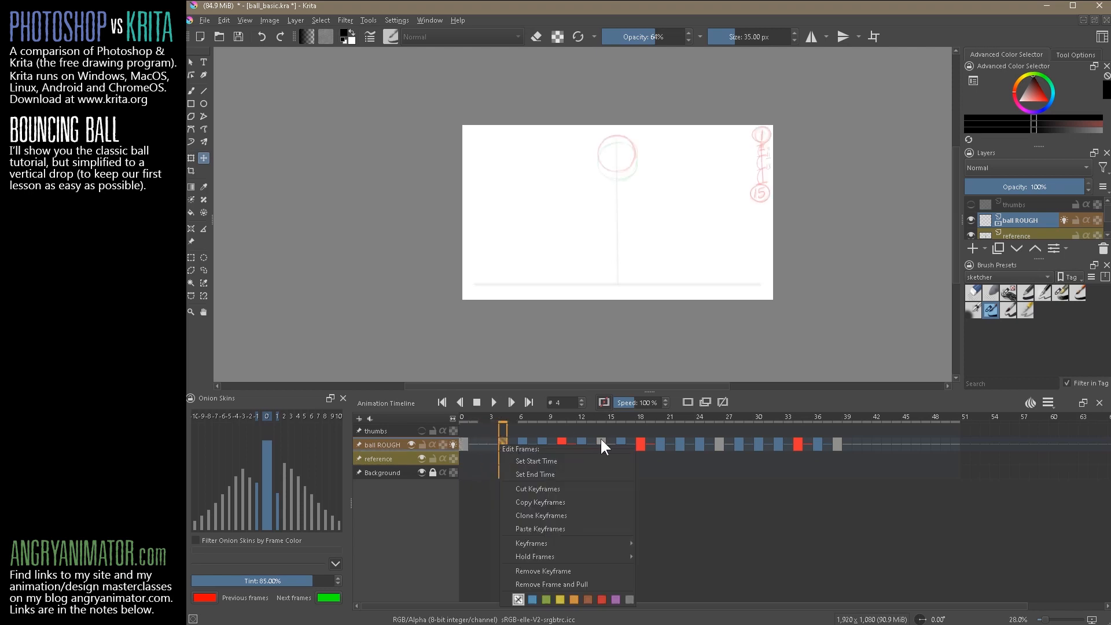
click(574, 488)
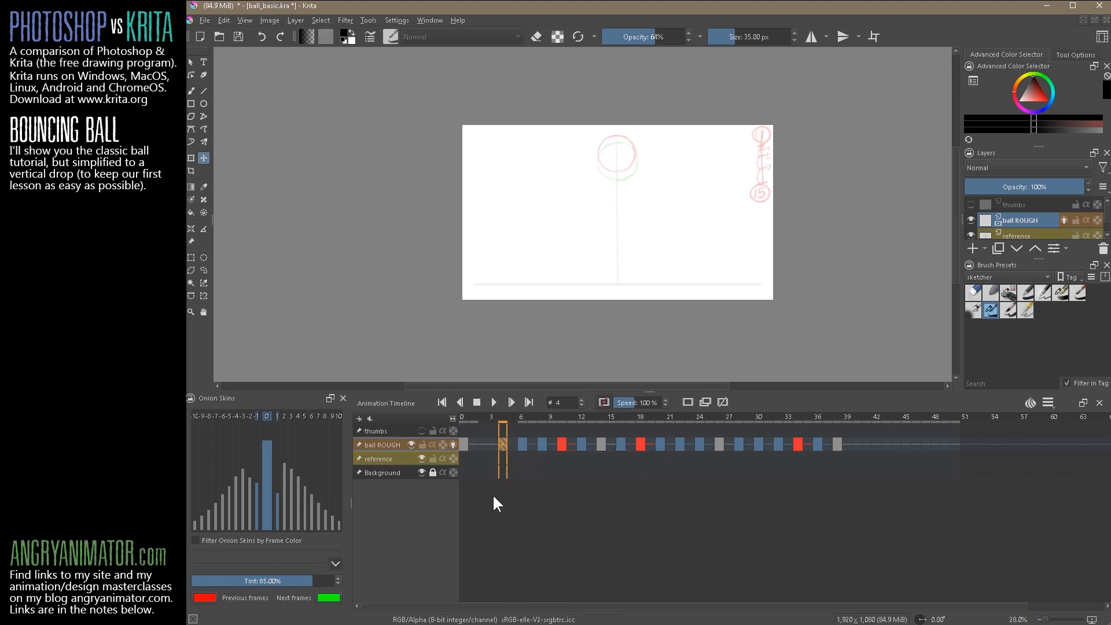
right_click(503, 444)
click(571, 571)
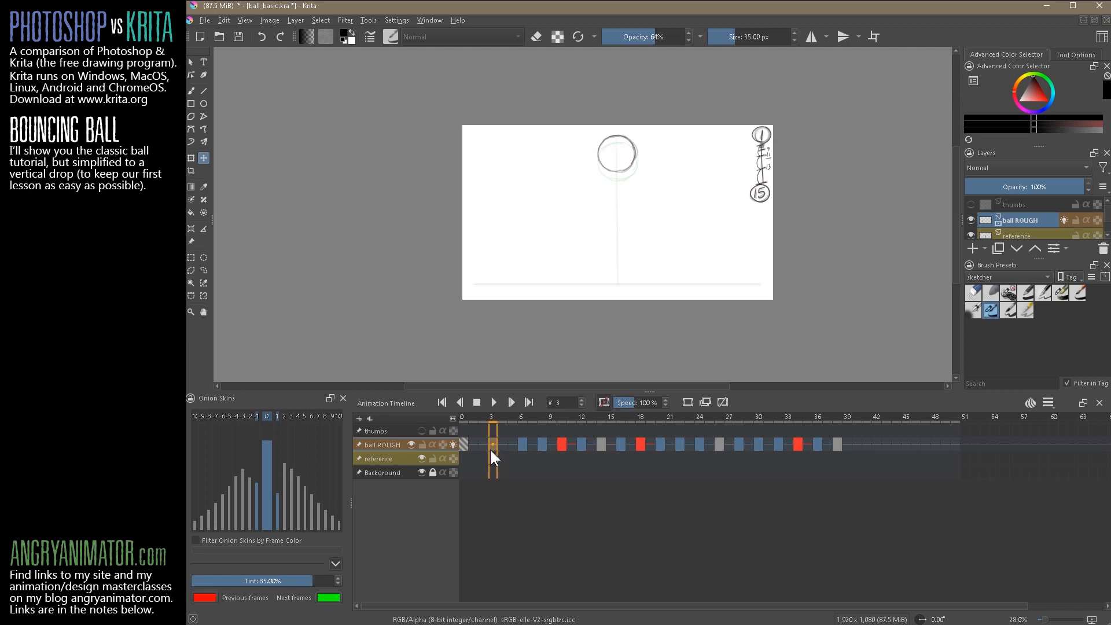
Remove the extra hold frames after drawing 1 until drawing 7 starts at frame 2, and play back the animation.
key(ctrl+z)
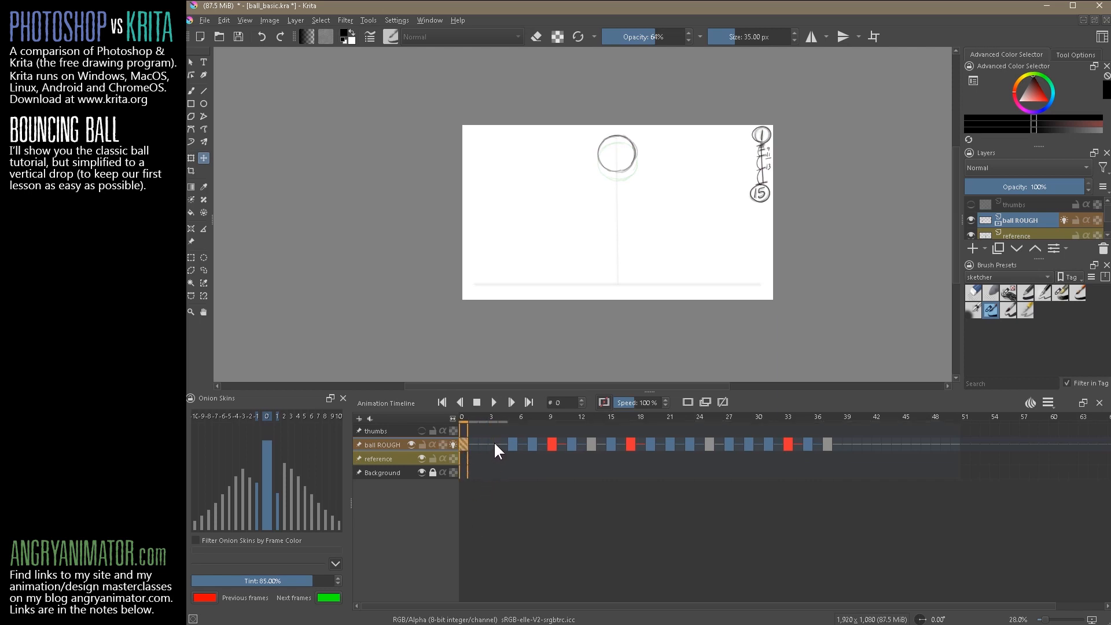
key(ctrl+z)
key(ctrl+z)
key(ctrl+z)
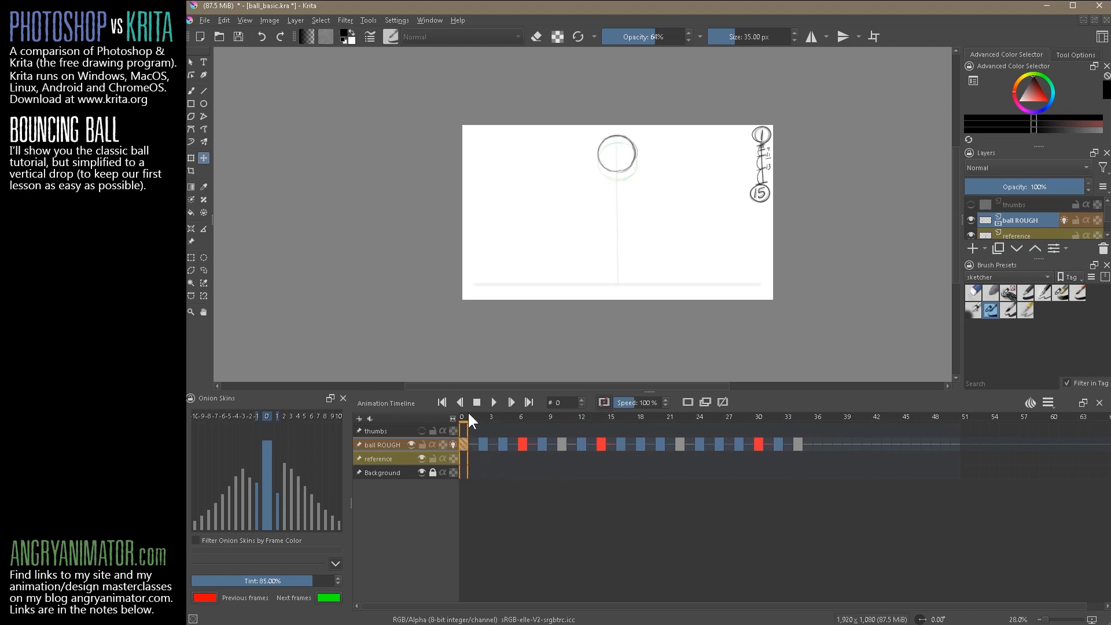
click(493, 404)
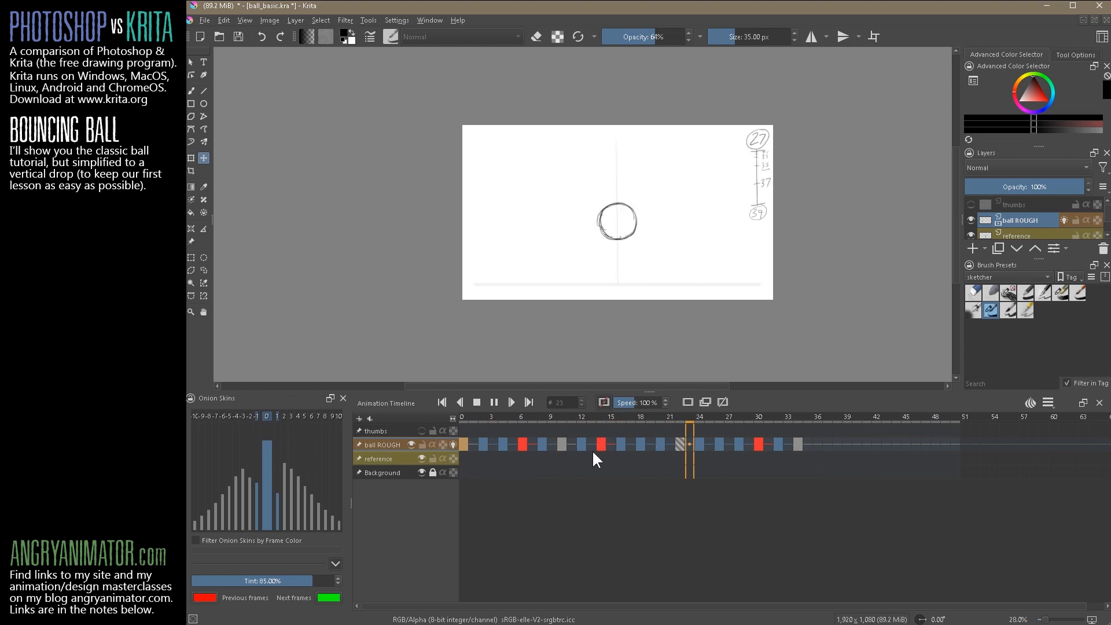
click(477, 402)
Check the drawings around the second rise, and remove inbetween 25 at frame 20 together with its leftover hold frames.
click(576, 444)
click(593, 443)
click(601, 444)
click(640, 444)
click(659, 443)
click(680, 444)
click(703, 444)
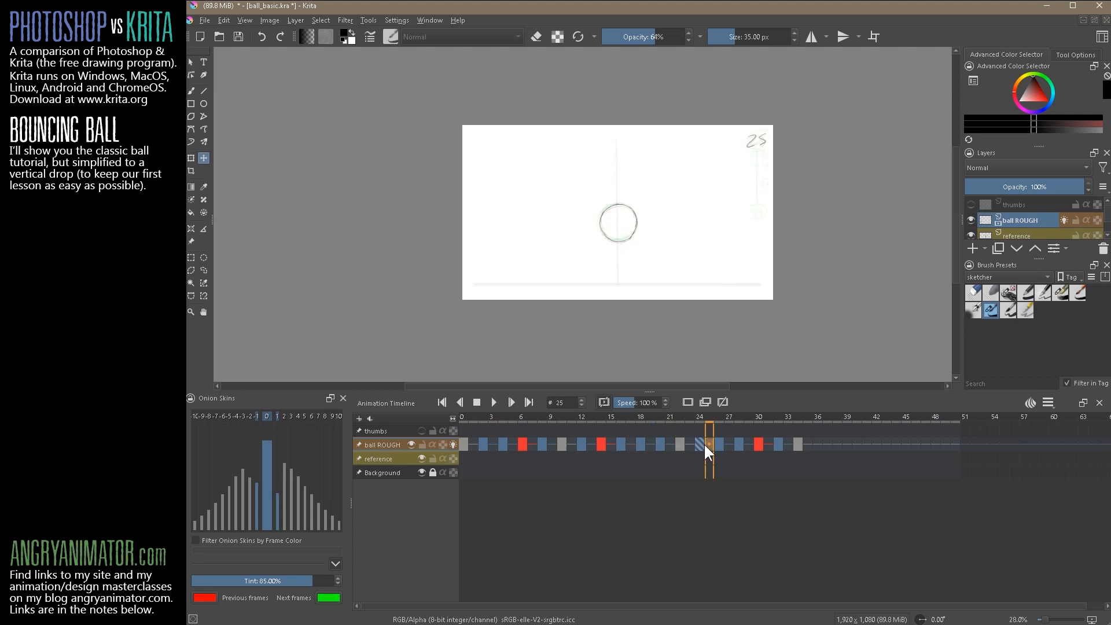
click(660, 445)
right_click(660, 445)
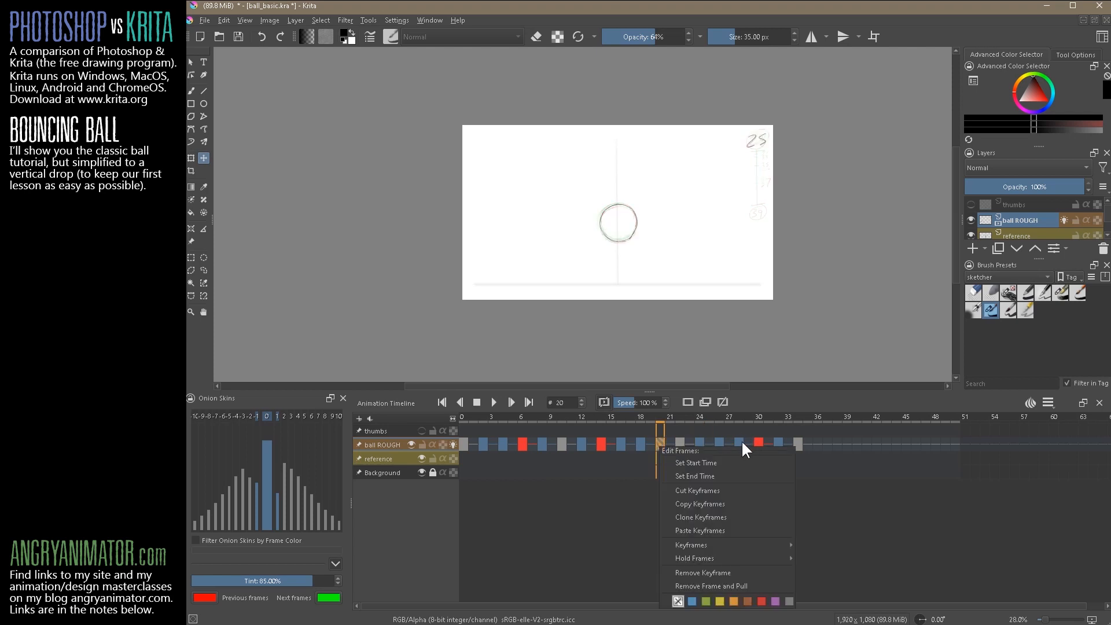
click(731, 572)
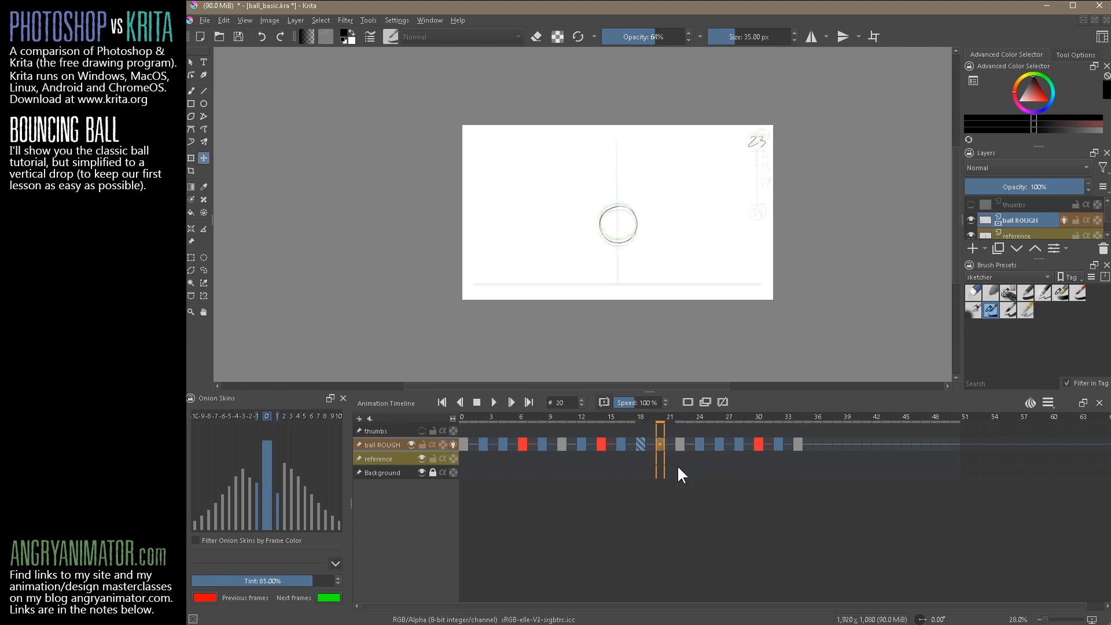
click(643, 443)
Remove inbetween 29 at frame 22 with its leftover hold frames, and play back from the first frame.
click(678, 444)
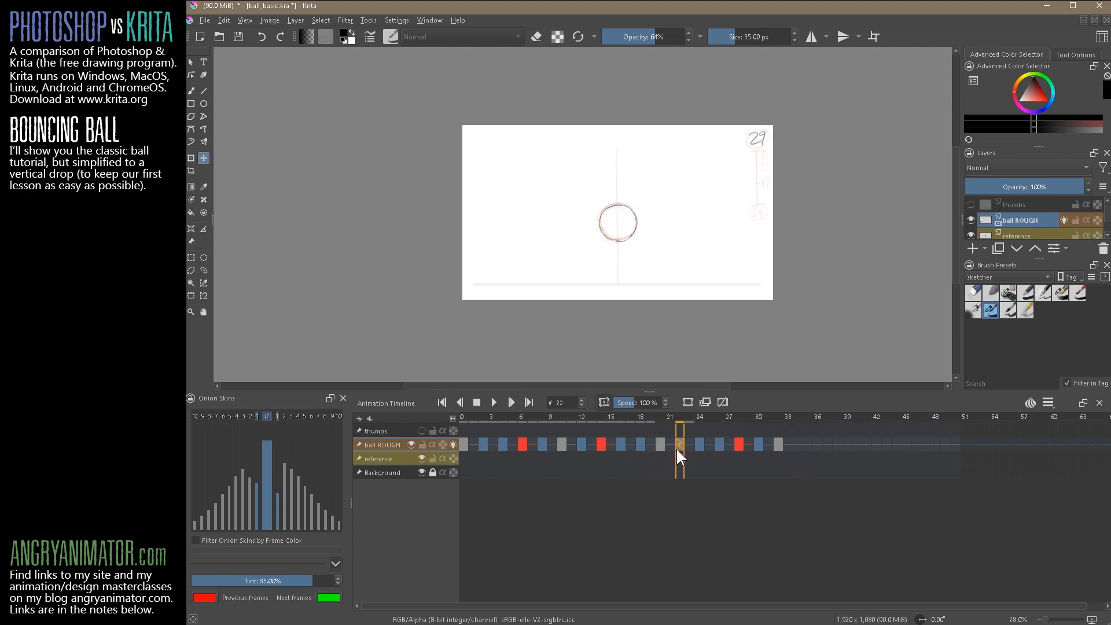
right_click(680, 444)
mouse_move(758, 547)
click(725, 572)
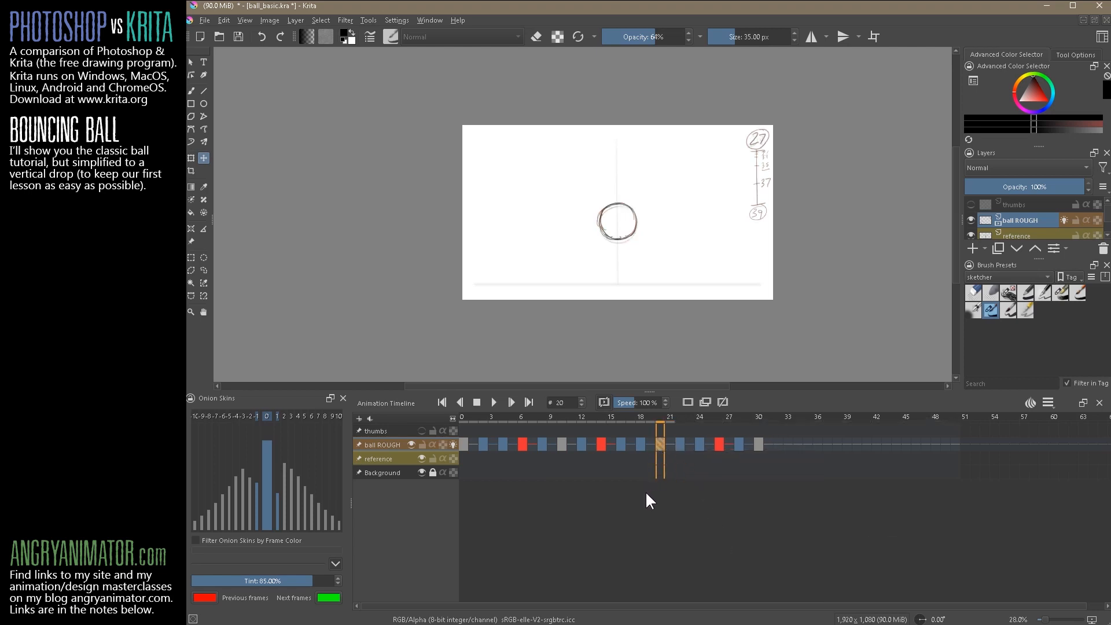
click(465, 443)
click(494, 403)
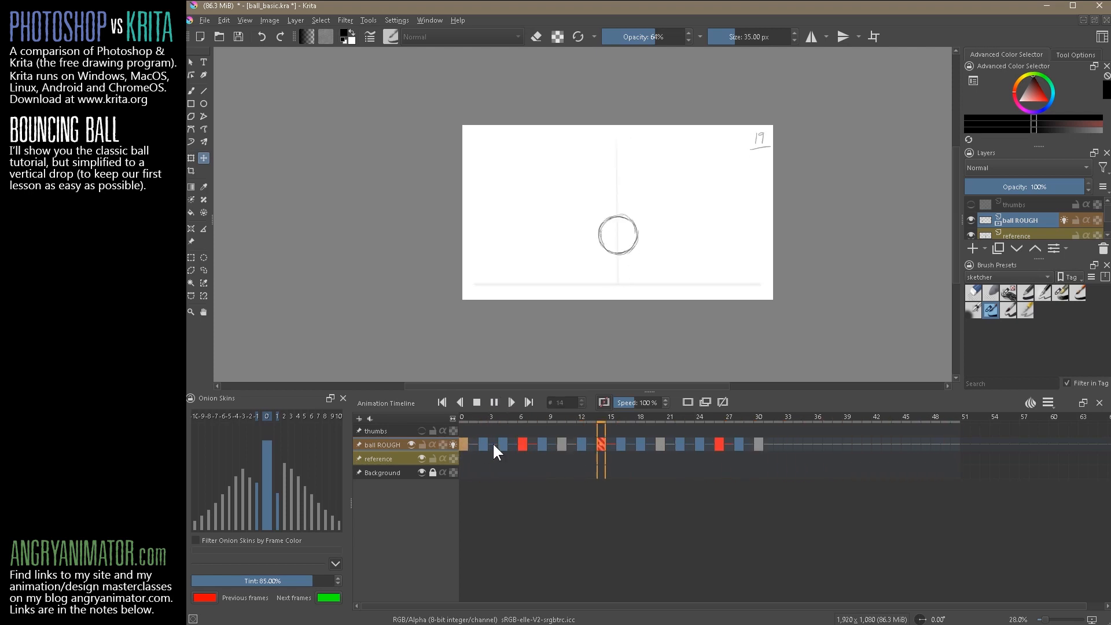
Lasso the ball in breakdown 11 at frame 6 and scale it slightly wider and taller with the Transform tool.
click(522, 444)
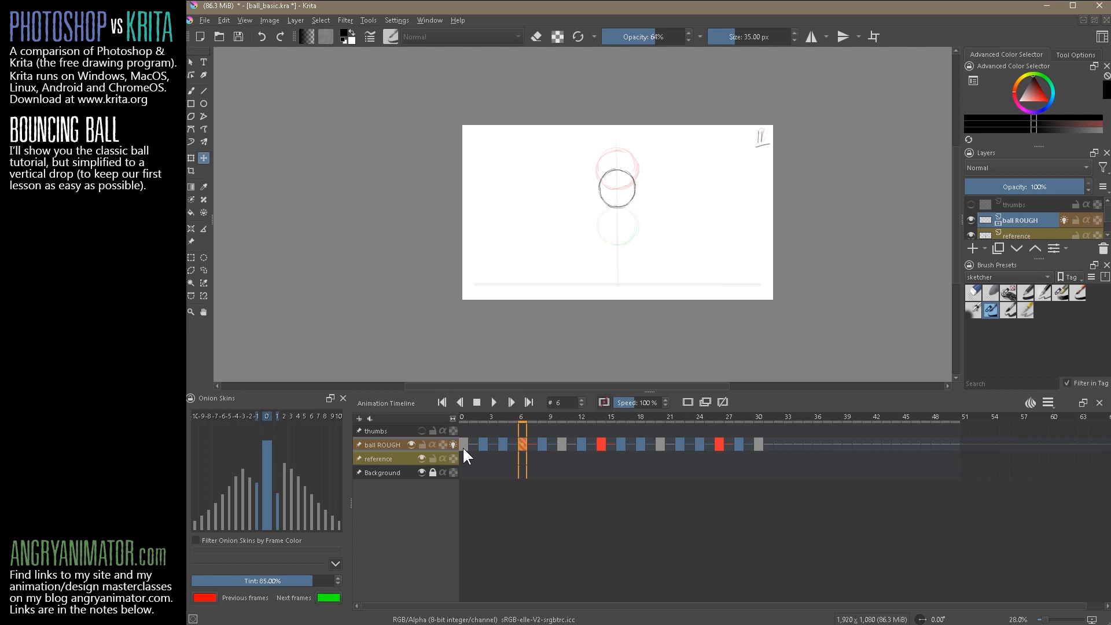
key(l)
mouse_move(589, 176)
mouse_down()
mouse_move(626, 228)
mouse_move(656, 162)
mouse_up()
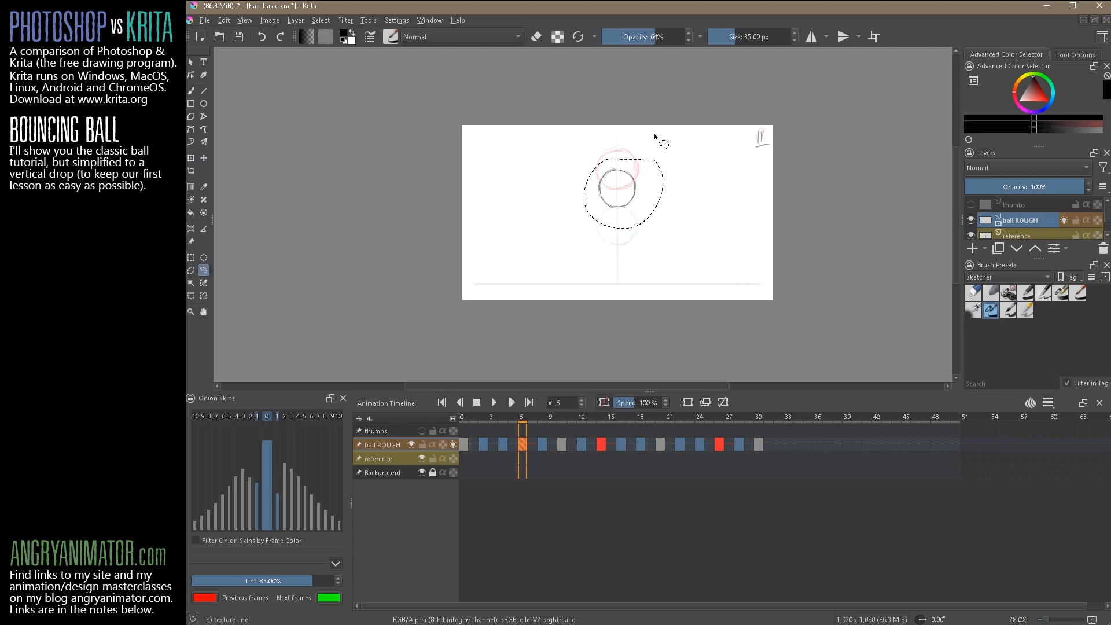
key(ctrl+t)
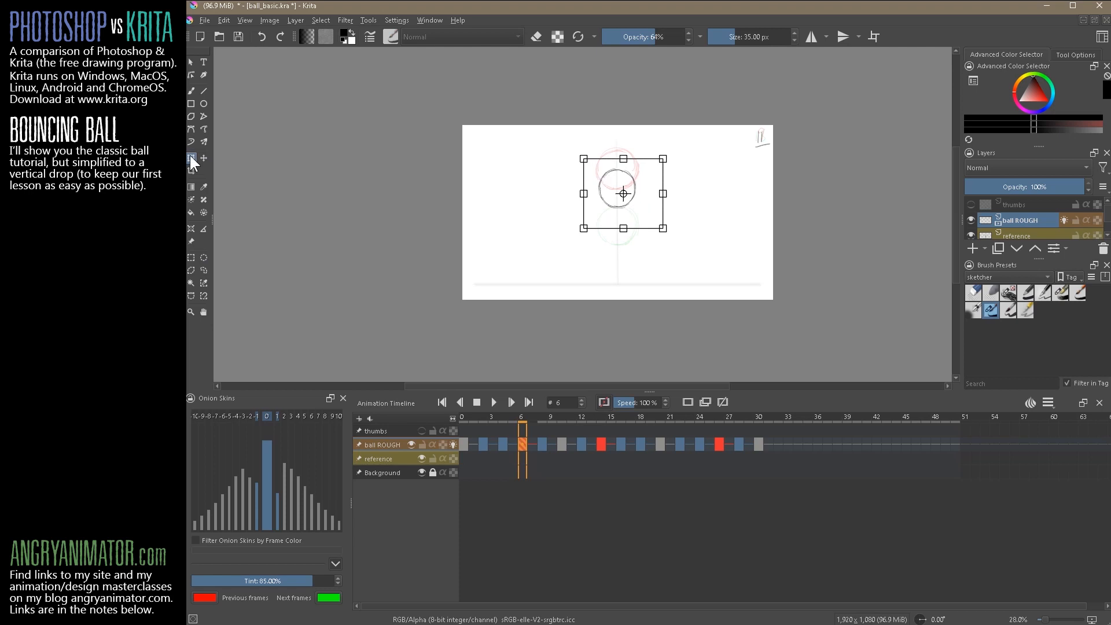
drag(664, 193, 669, 195)
drag(625, 229, 623, 232)
Turn off onion skins for ball ROUGH and play back the animation.
click(473, 444)
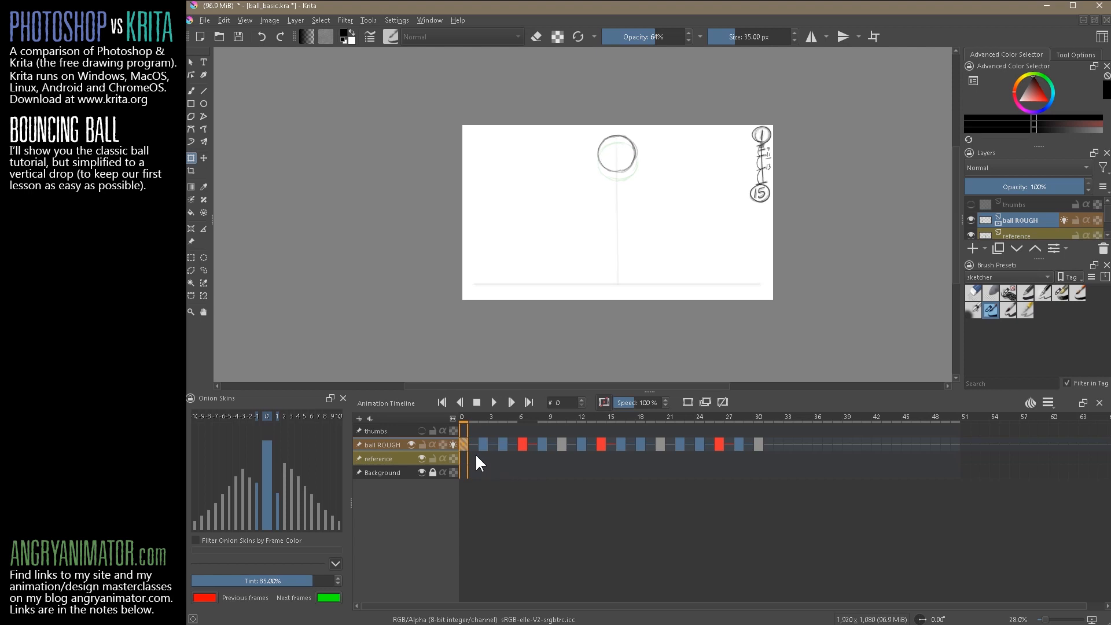
key(period)
click(448, 443)
key(space)
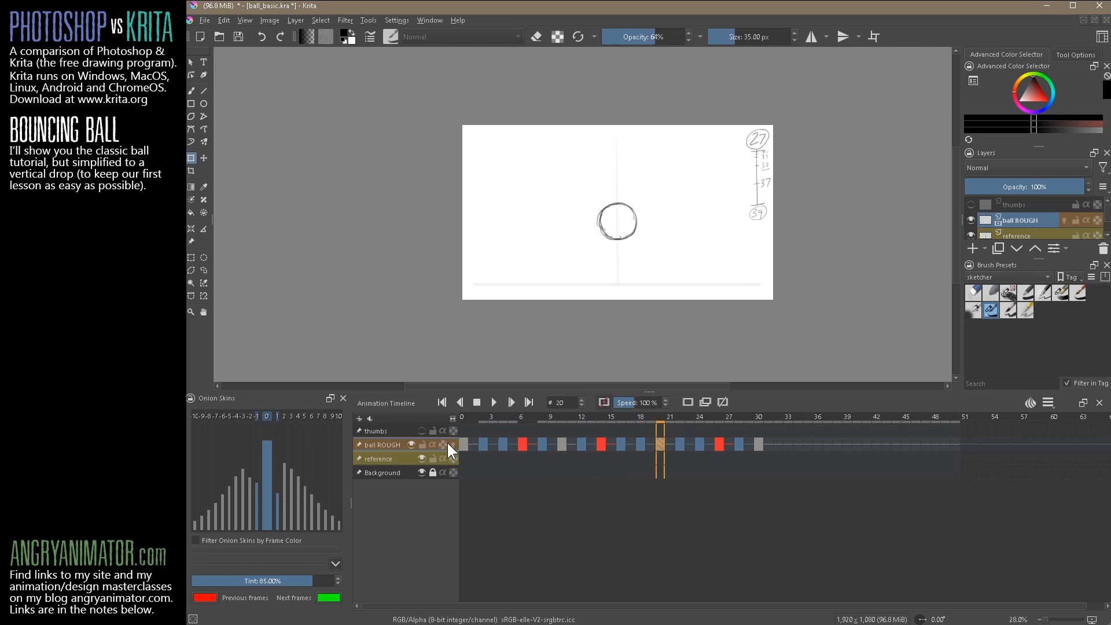
Remove inbetween 23 at frame 18 of ball ROUGH together with its leftover hold frames.
right_click(640, 443)
click(683, 571)
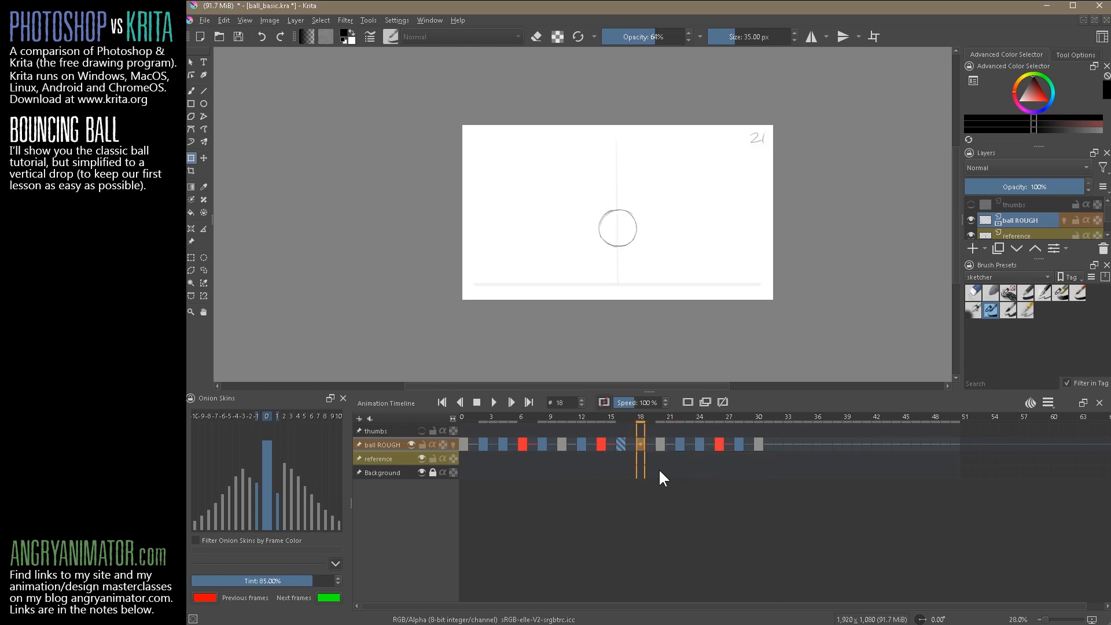
key(shift+F5)
key(shift+F5)
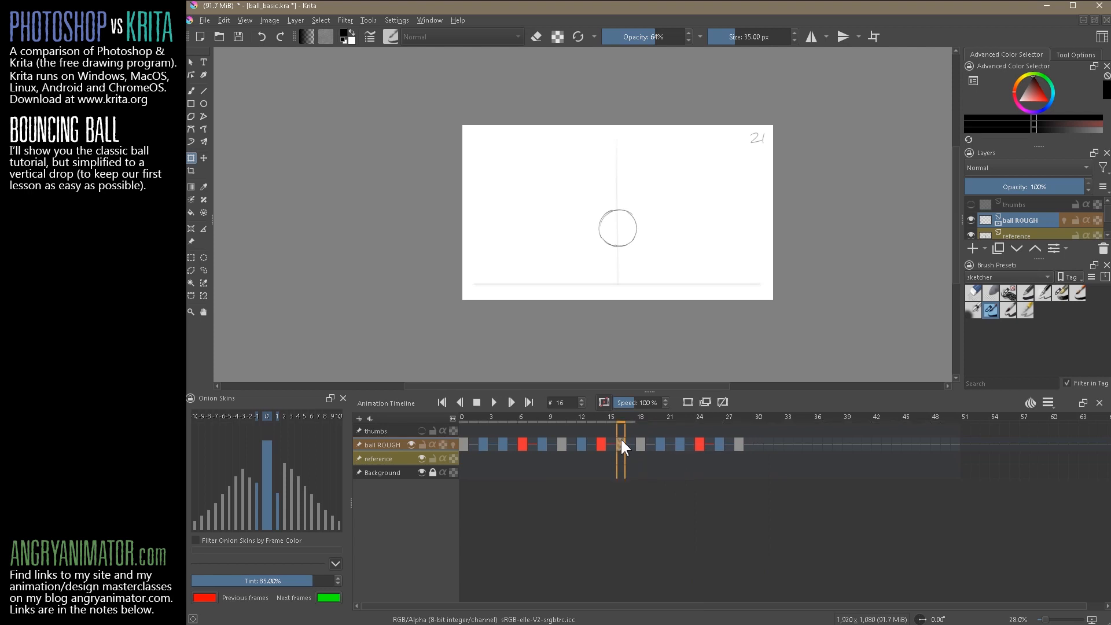
Review the bounce in looping playback without inbetween 23, and stop it at the first frame.
click(478, 403)
click(495, 399)
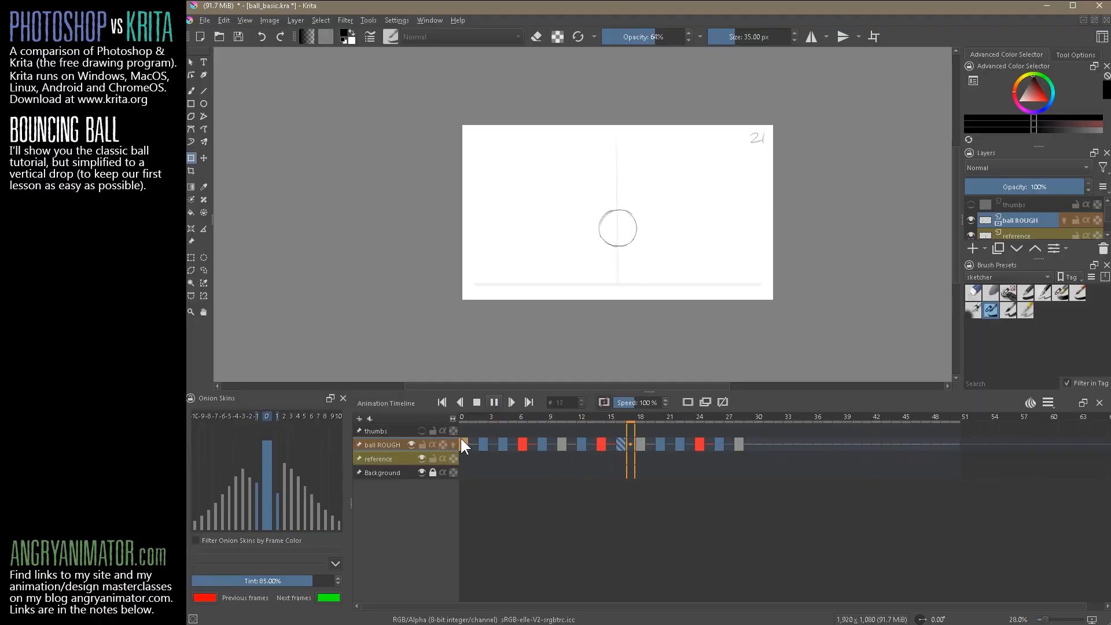
click(477, 402)
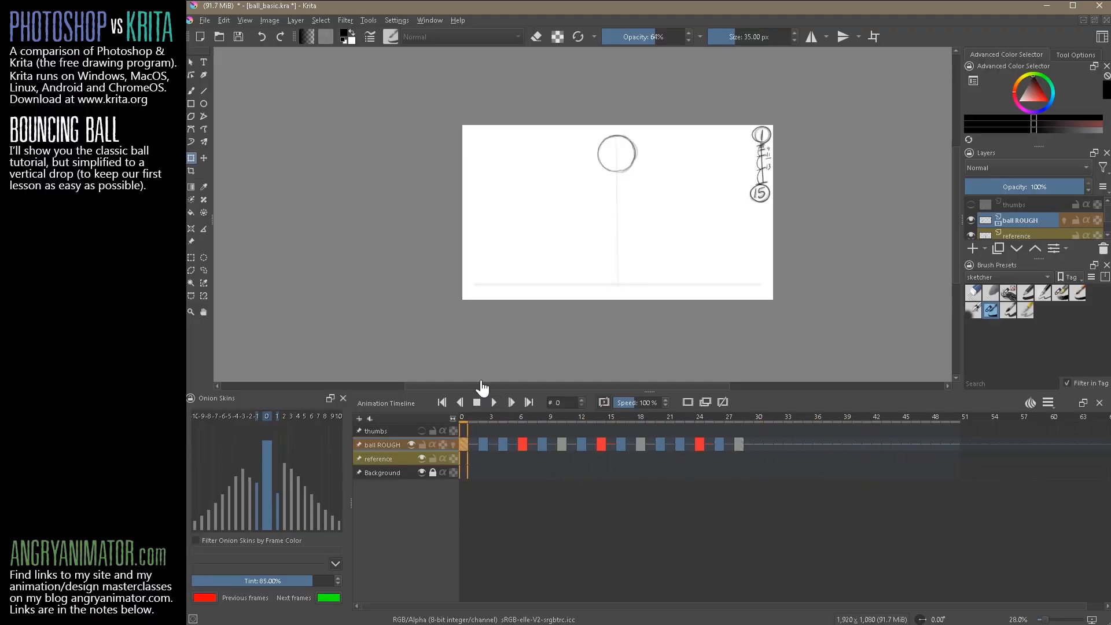
Save the animation on the Desktop, overwriting ball_basic.kra, and go to the final drawing at frame 28.
click(209, 19)
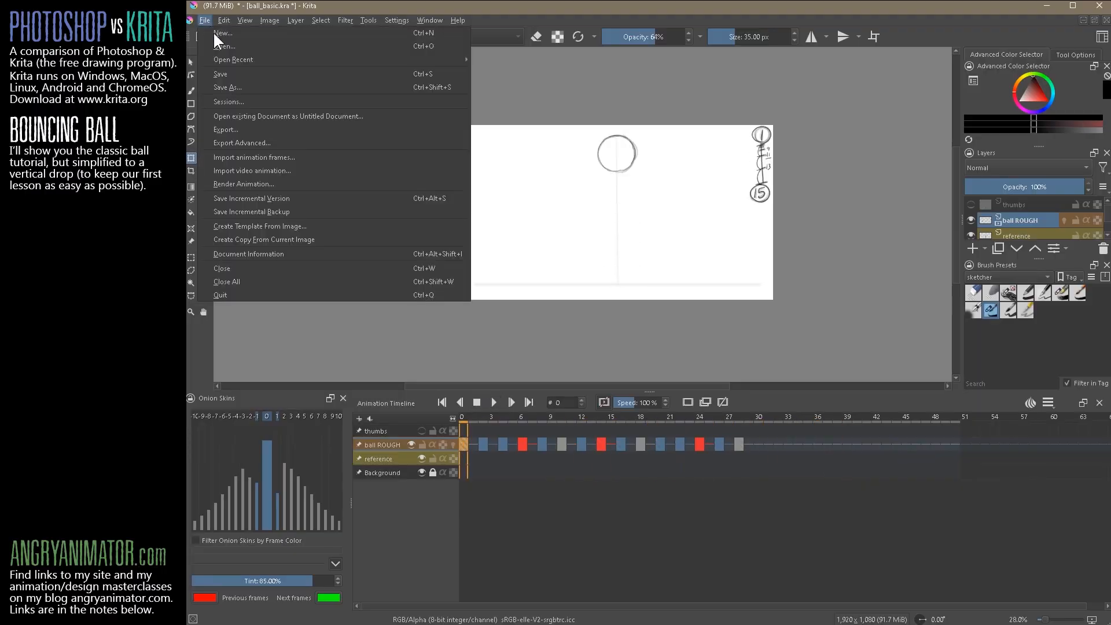
click(235, 88)
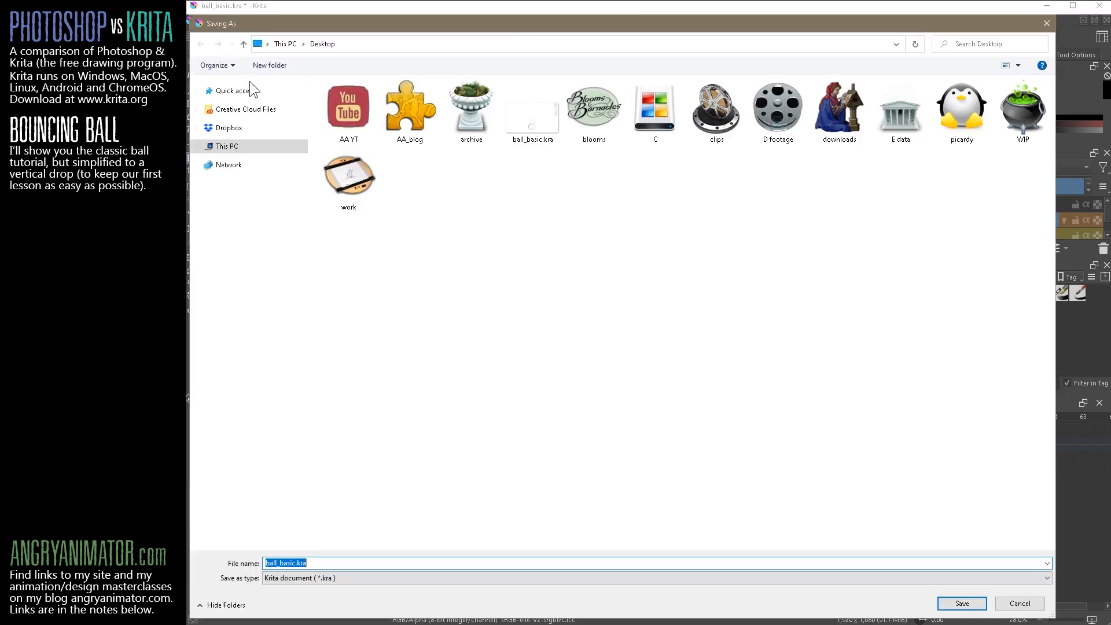
click(533, 113)
click(963, 604)
click(675, 346)
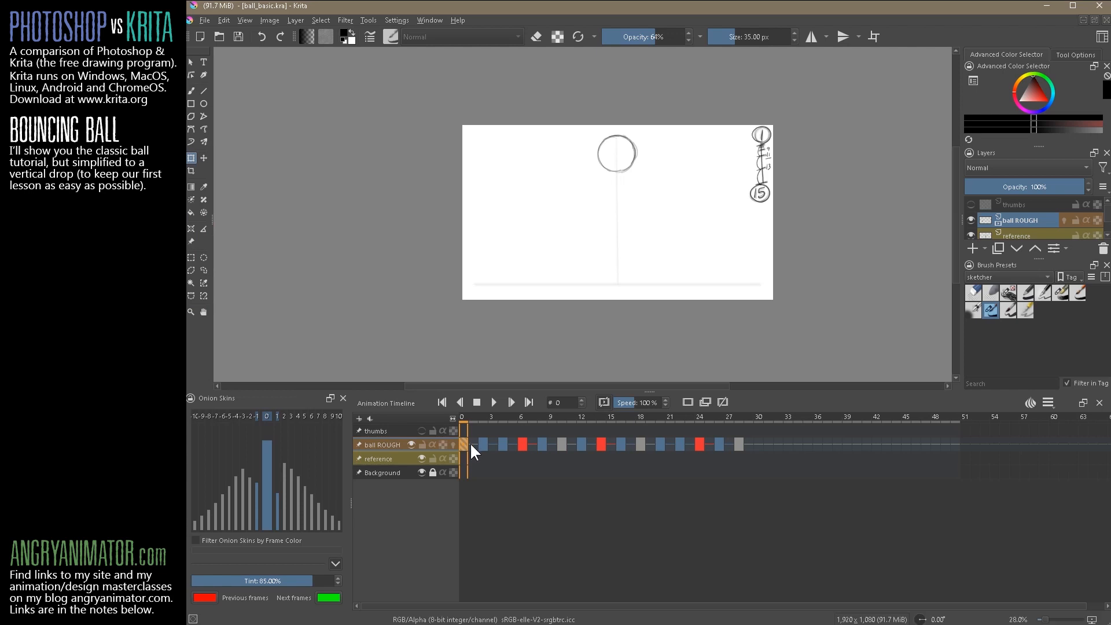
click(740, 445)
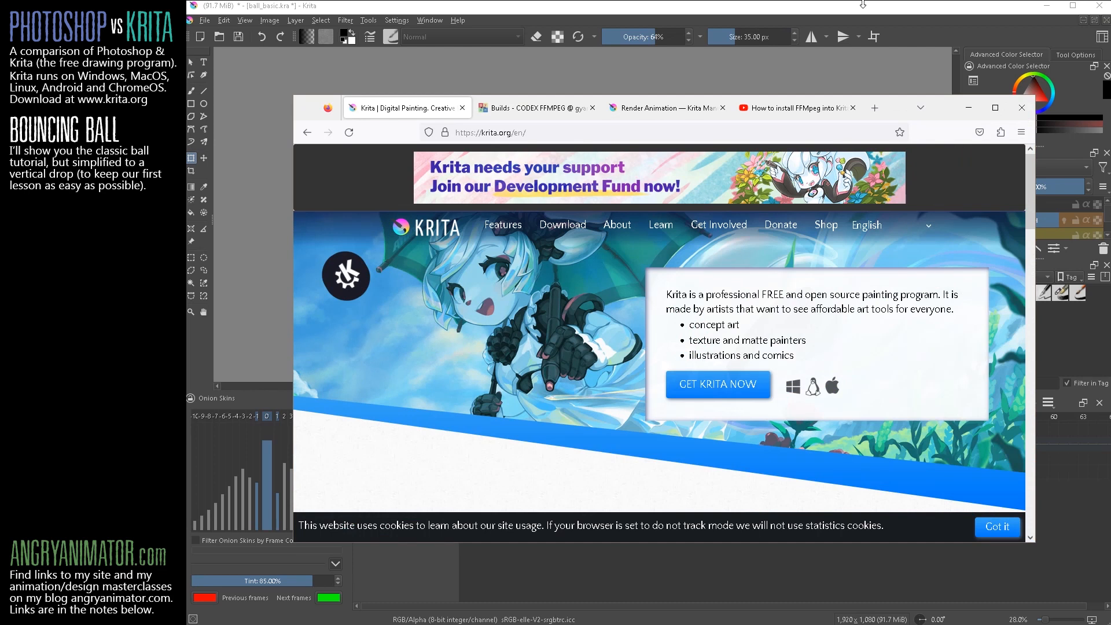
In the maximized Firefox window, view the FFmpeg builds page, Krita's Render Animation manual page and the YouTube FFmpeg installation video.
click(995, 101)
click(400, 15)
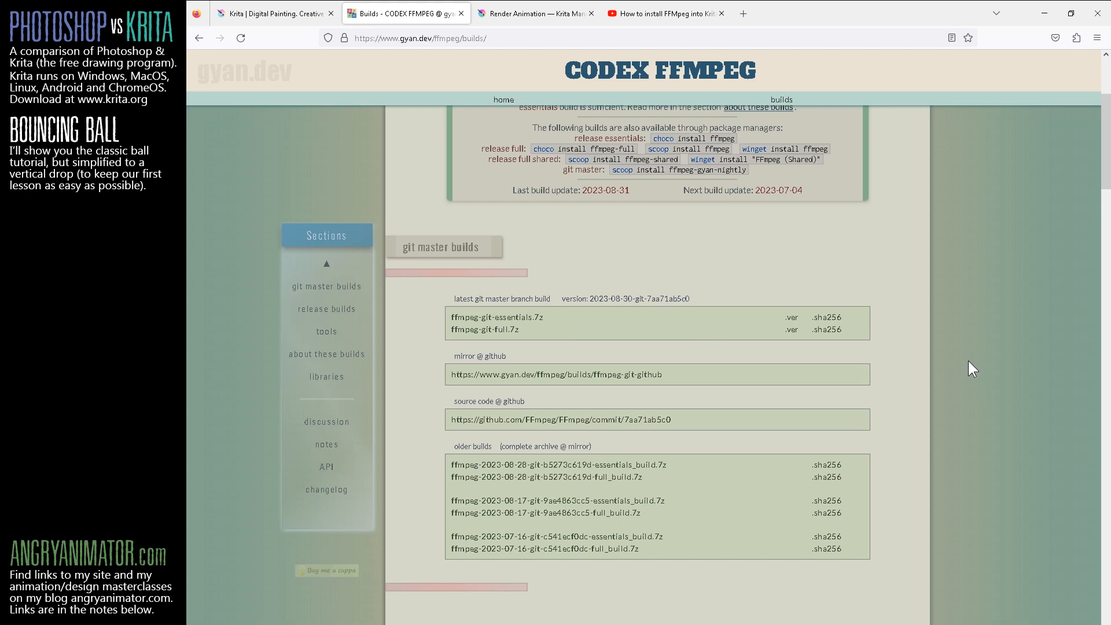
click(531, 17)
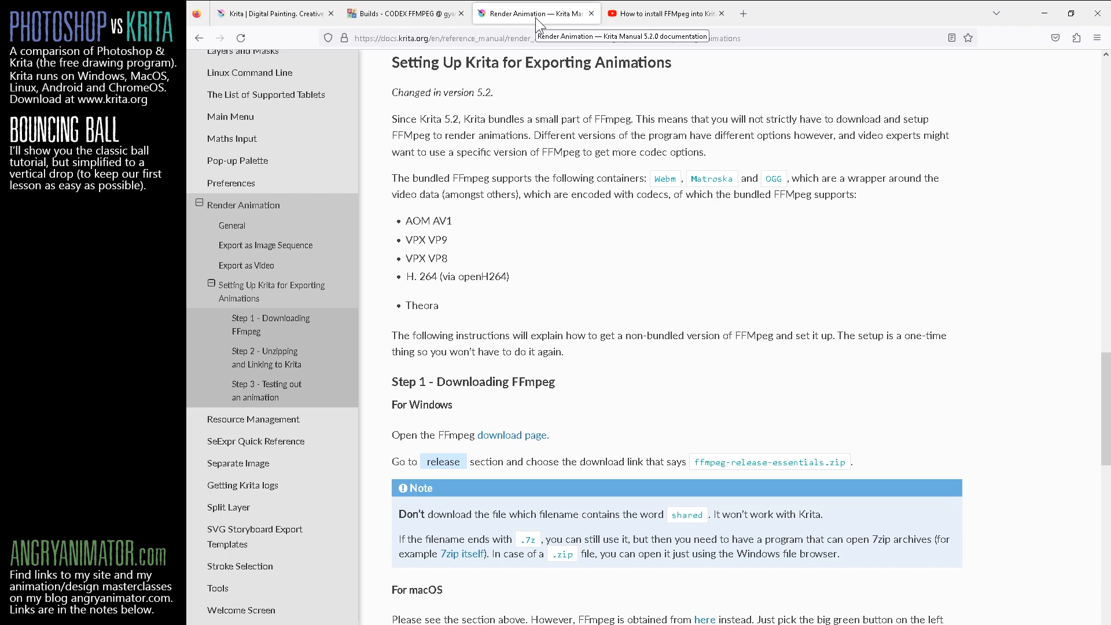
click(676, 19)
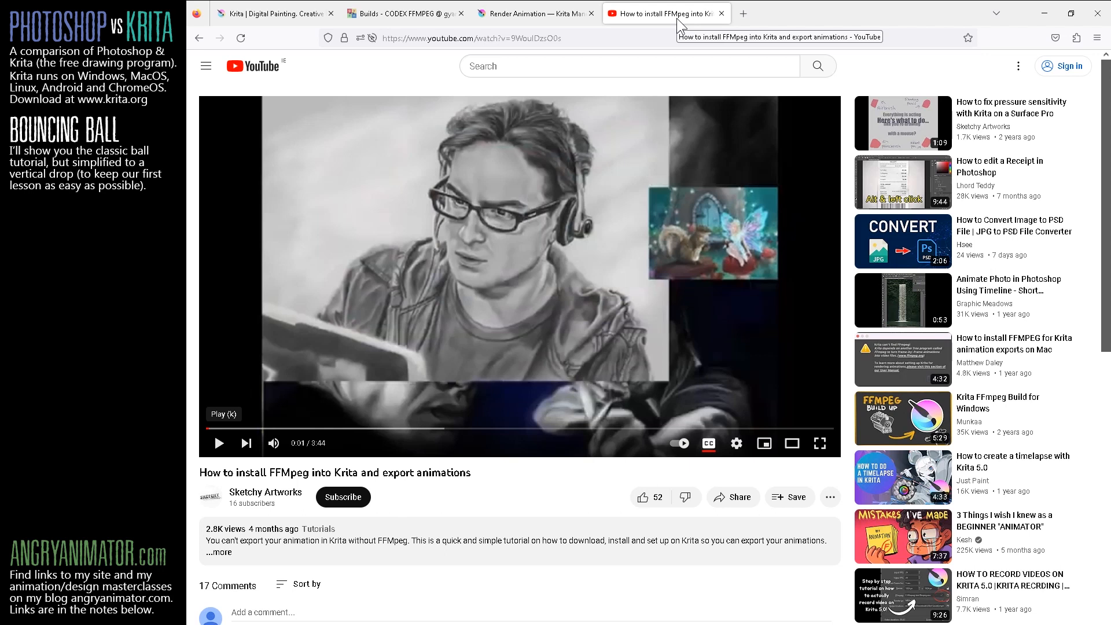
Switch from Firefox to File Explorer, locate ffmpeg.exe in C:\ffmpeg\bin, and close the folder window.
click(428, 19)
click(1044, 12)
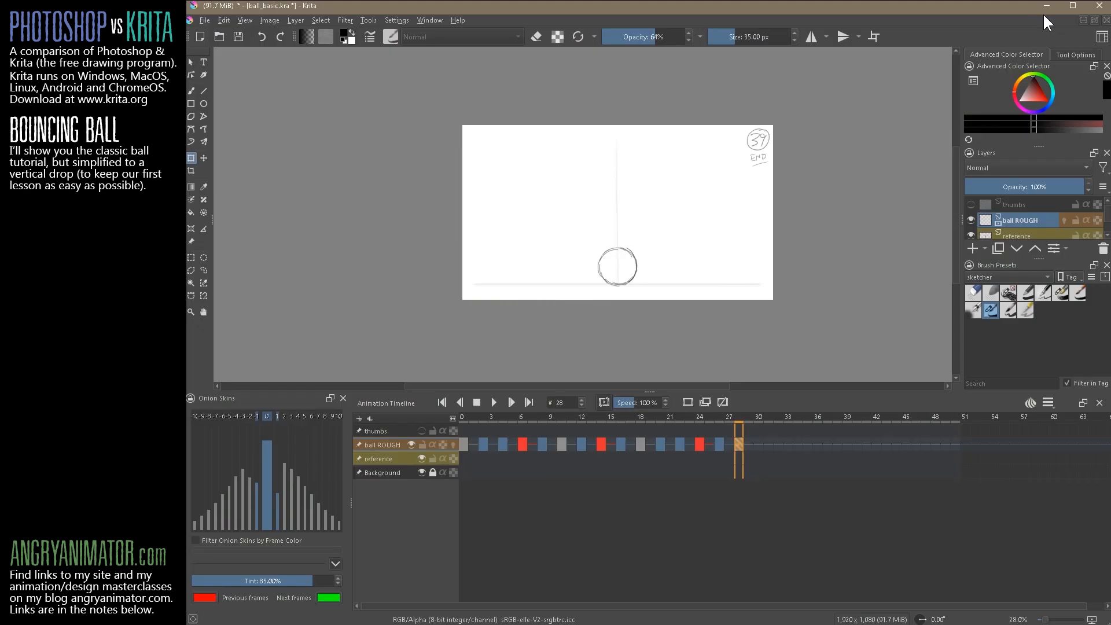
click(1045, 7)
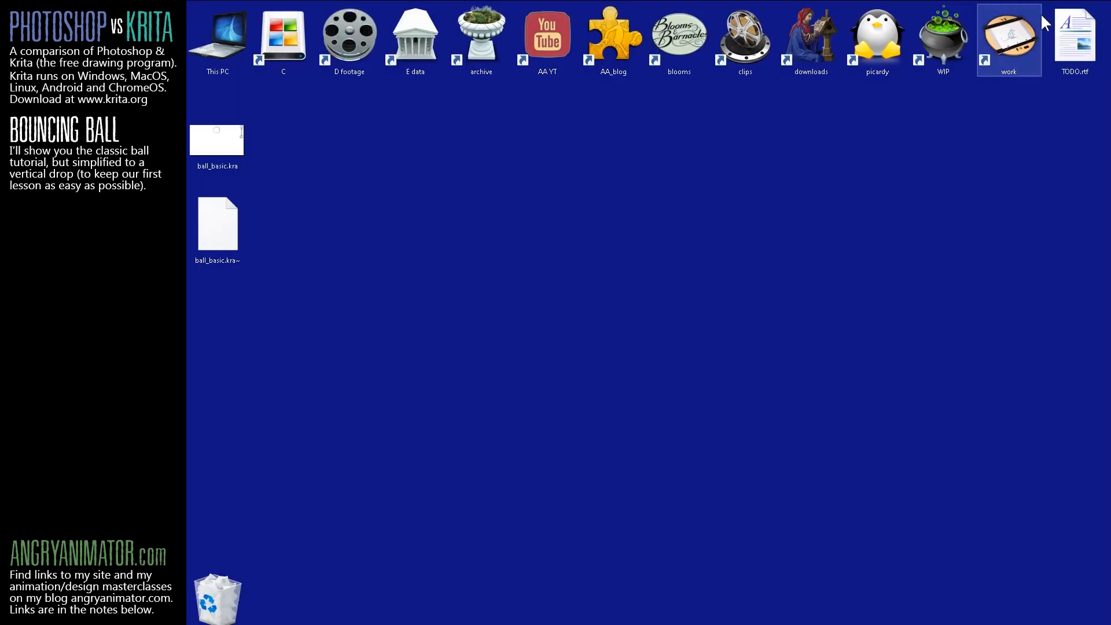
double_click(347, 43)
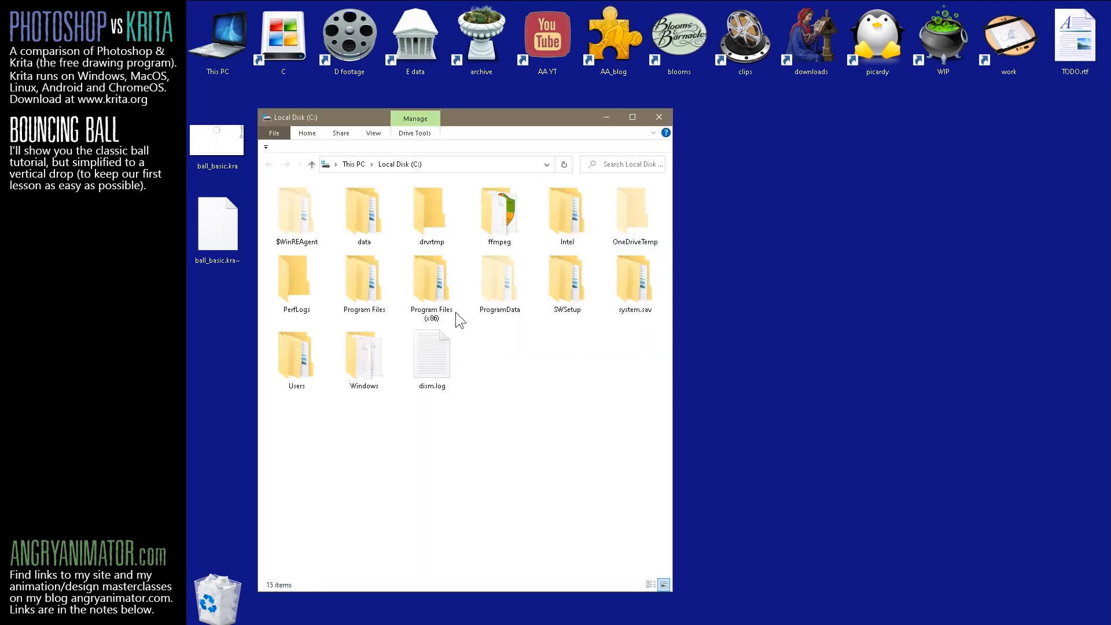
double_click(509, 218)
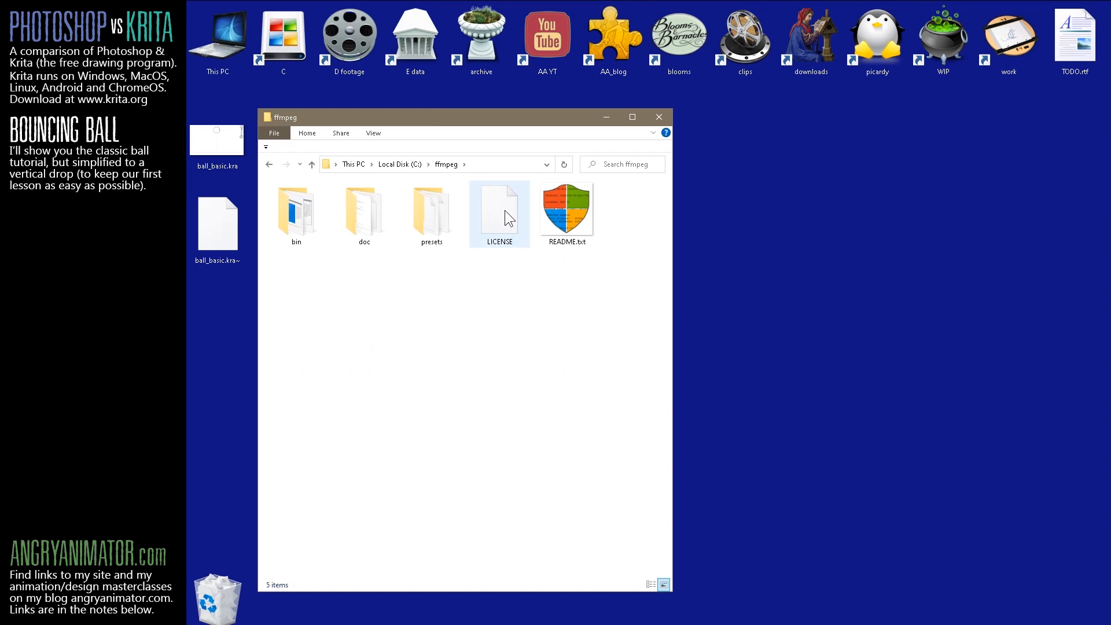
double_click(296, 215)
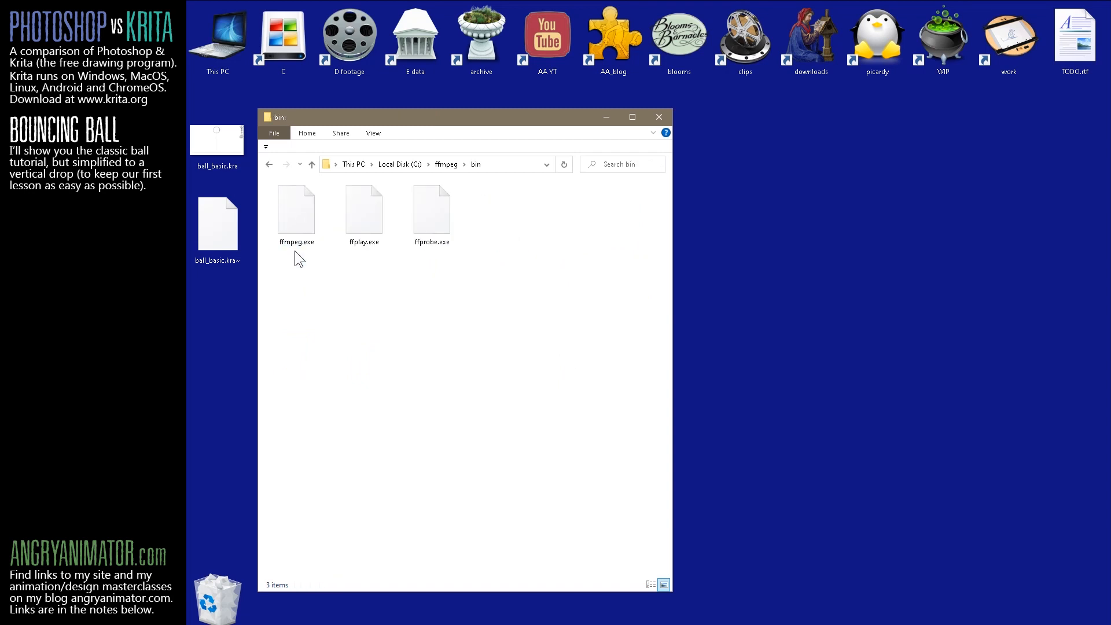
click(302, 208)
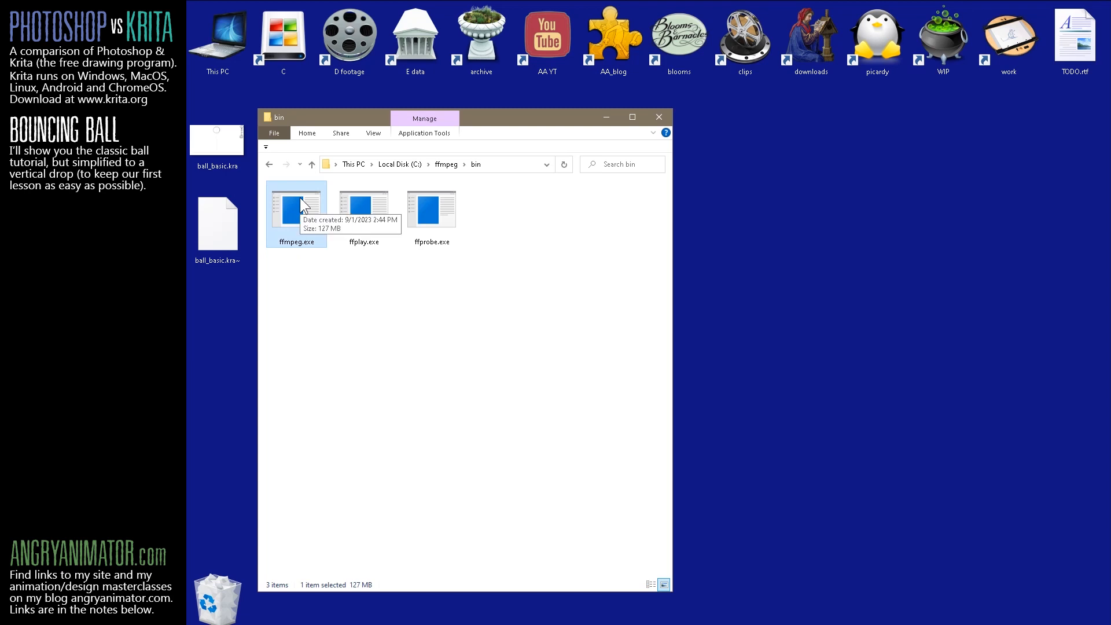
click(659, 117)
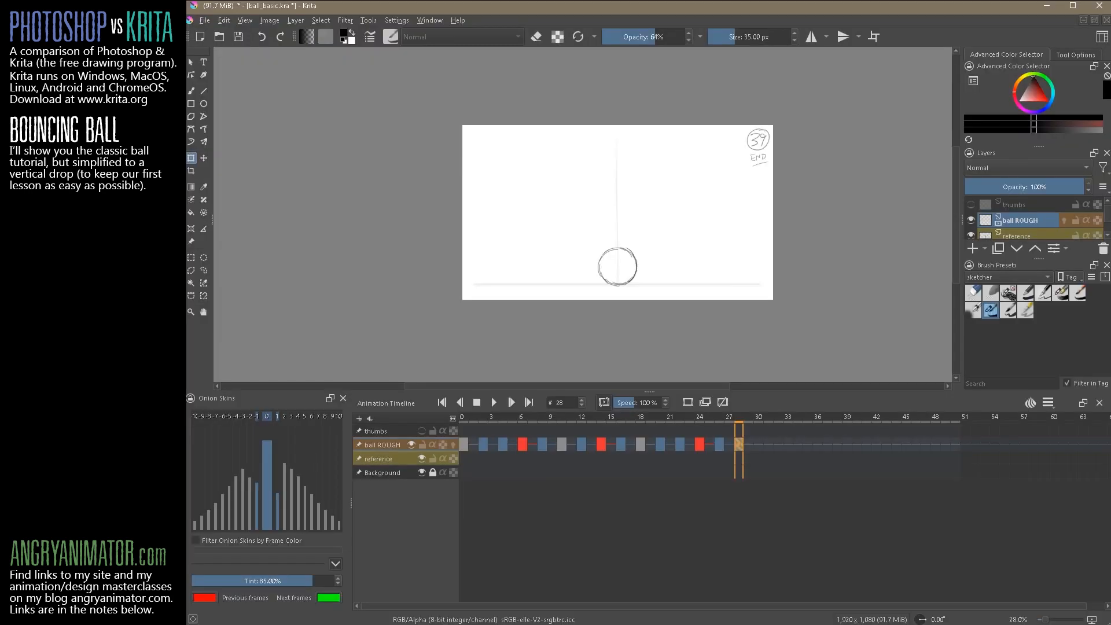
Start rendering the animation as a video and set its FFmpeg executable to C:/ffmpeg/bin/ffmpeg.exe.
click(205, 20)
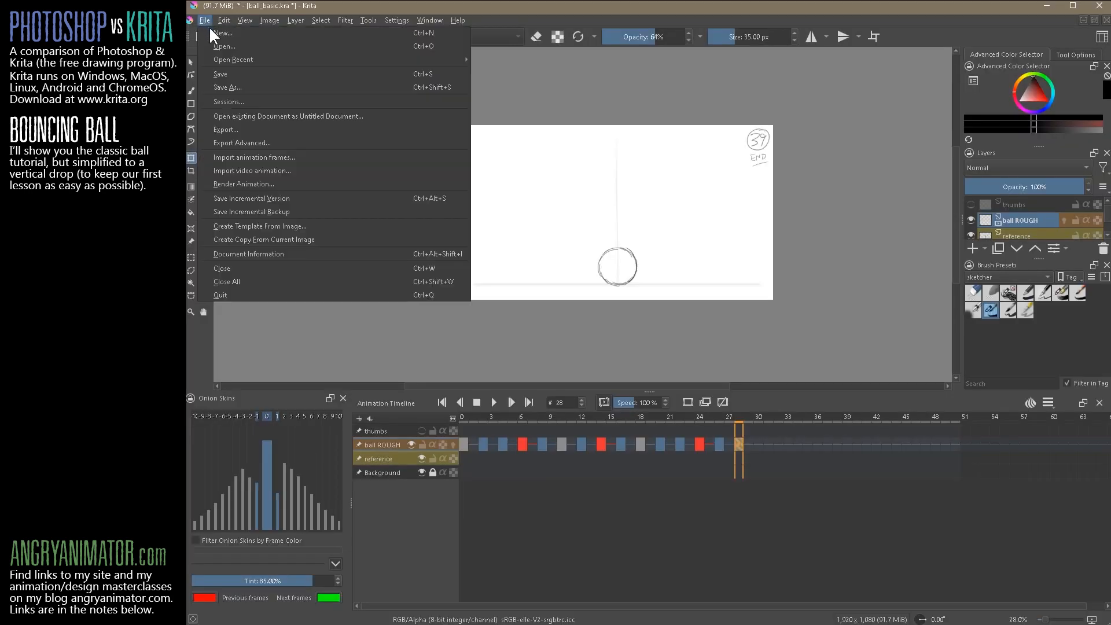
click(280, 184)
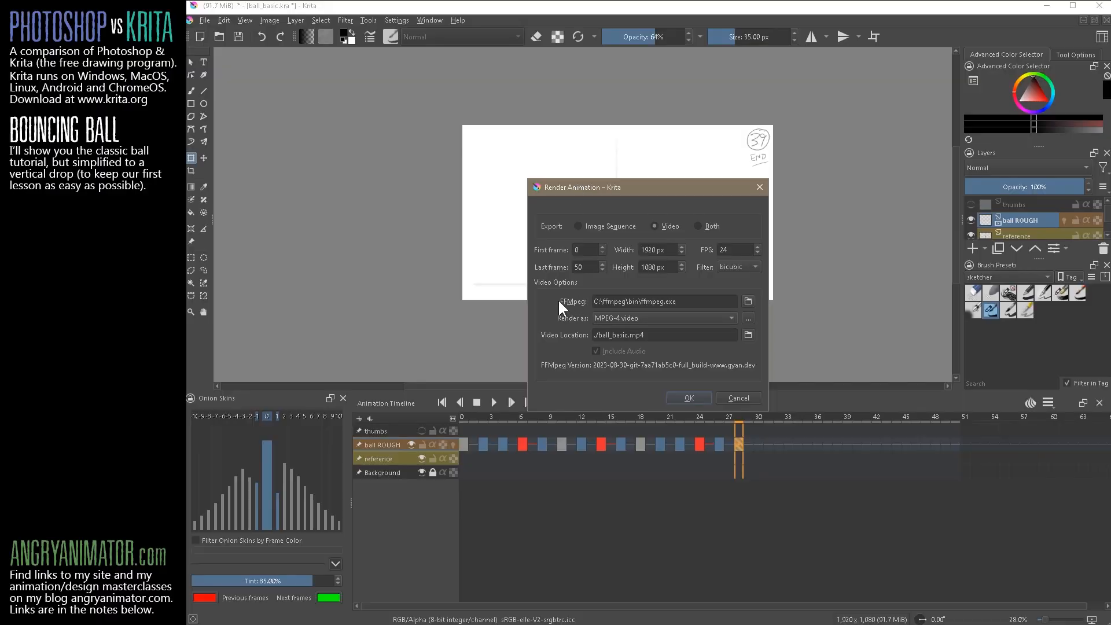
click(748, 301)
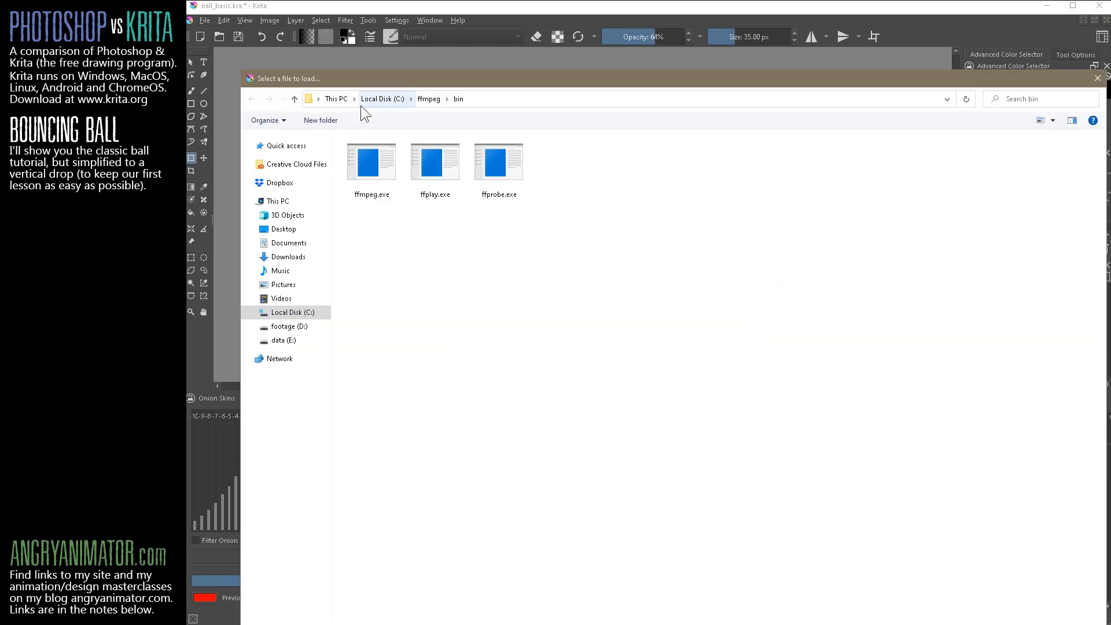
click(295, 310)
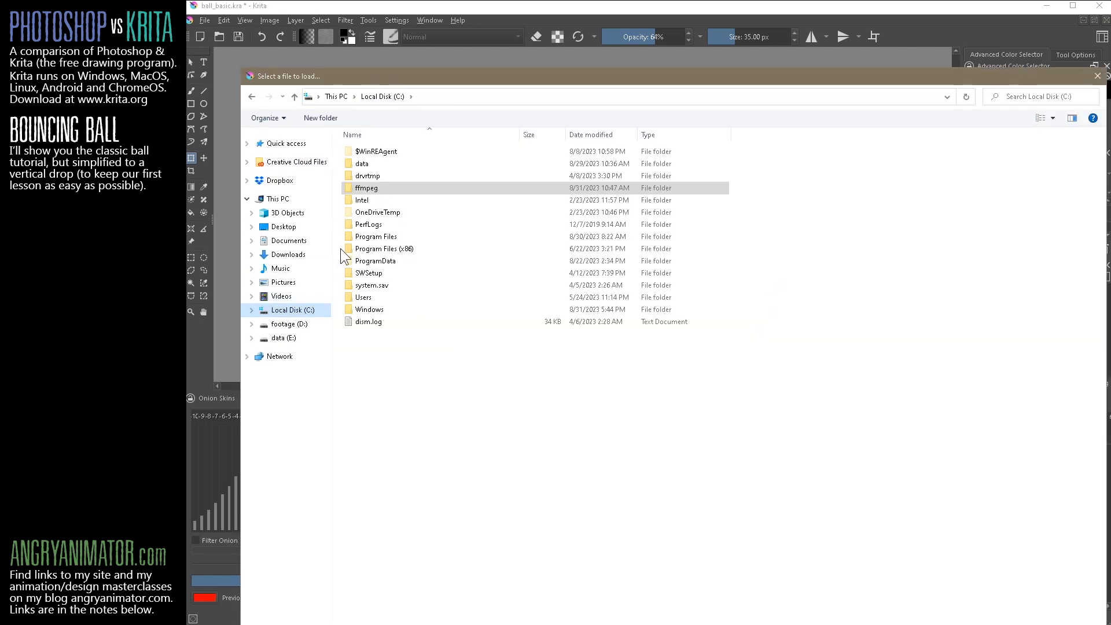
double_click(380, 186)
double_click(375, 170)
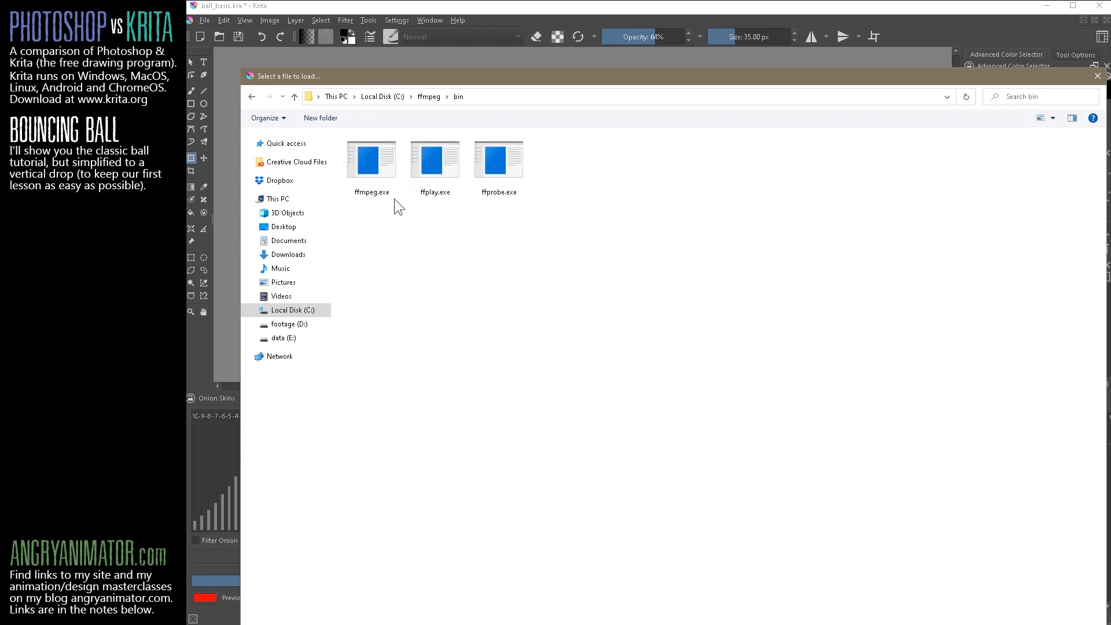
double_click(377, 156)
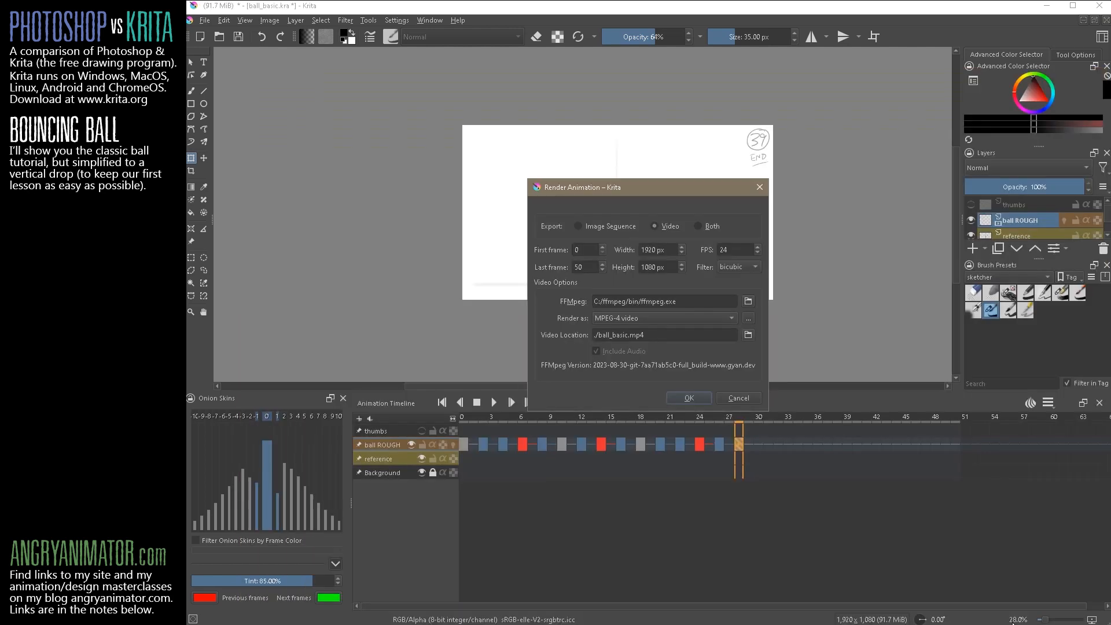
Set the video location to ball_basic.mp4 on the Desktop and render frames 0 to 50 as MPEG-4 video.
click(748, 335)
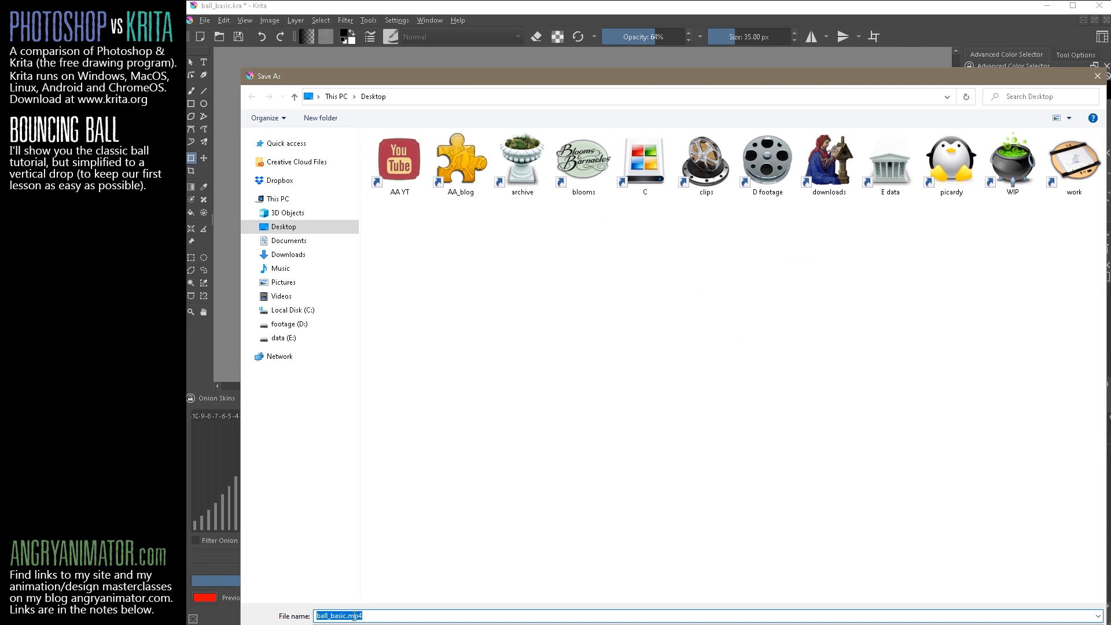
key(Return)
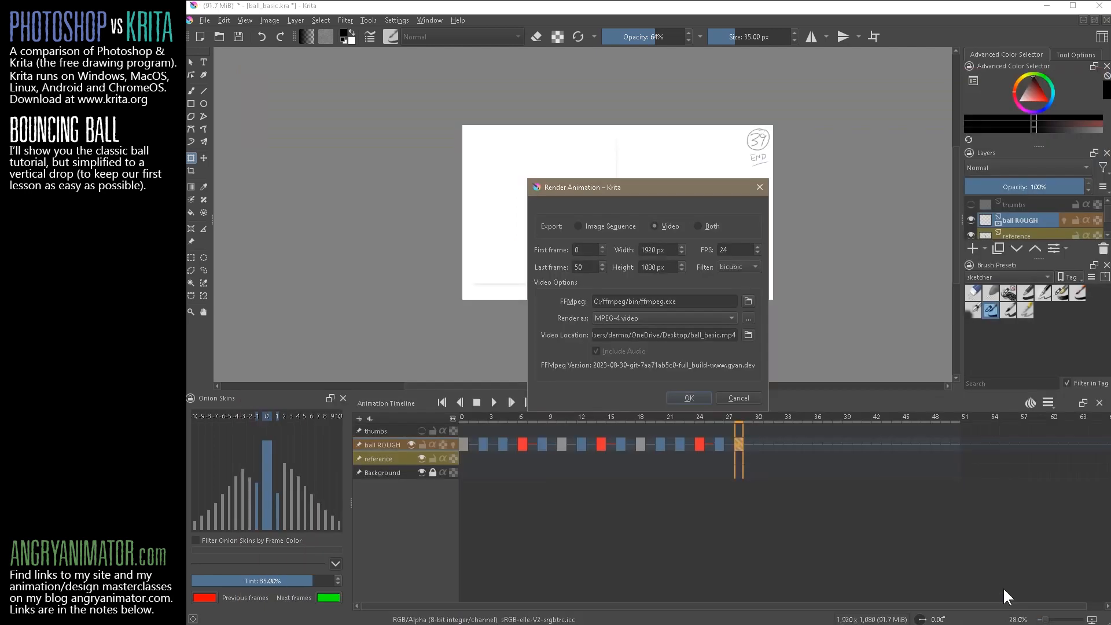
click(694, 396)
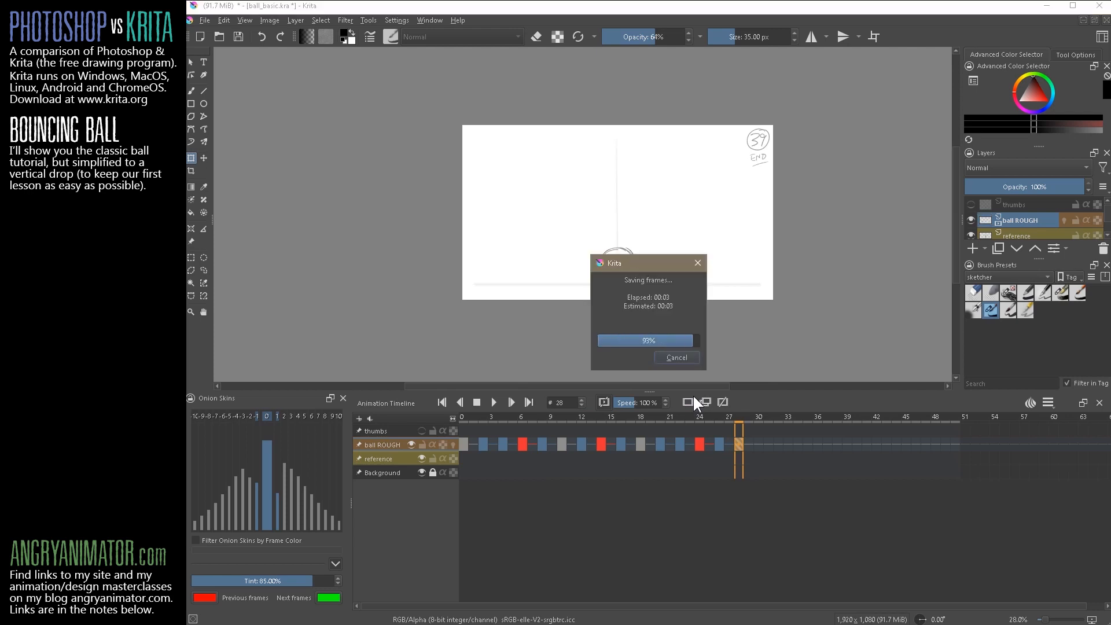
Switch to the desktop and play the rendered ball_basic.mp4 video.
click(1048, 6)
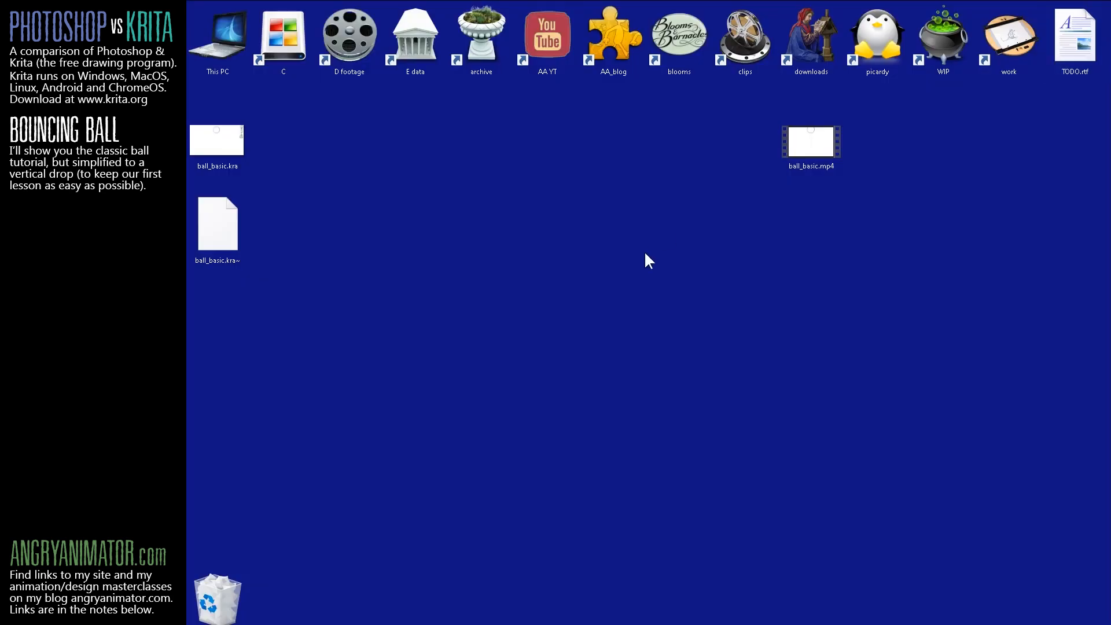
double_click(813, 153)
key(Return)
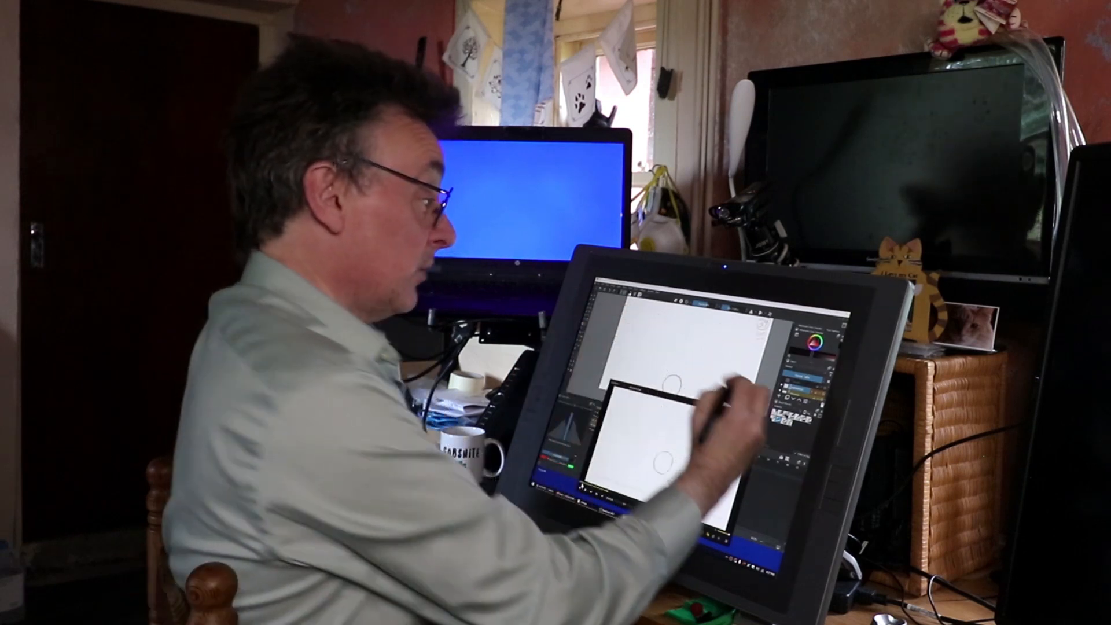
click(757, 418)
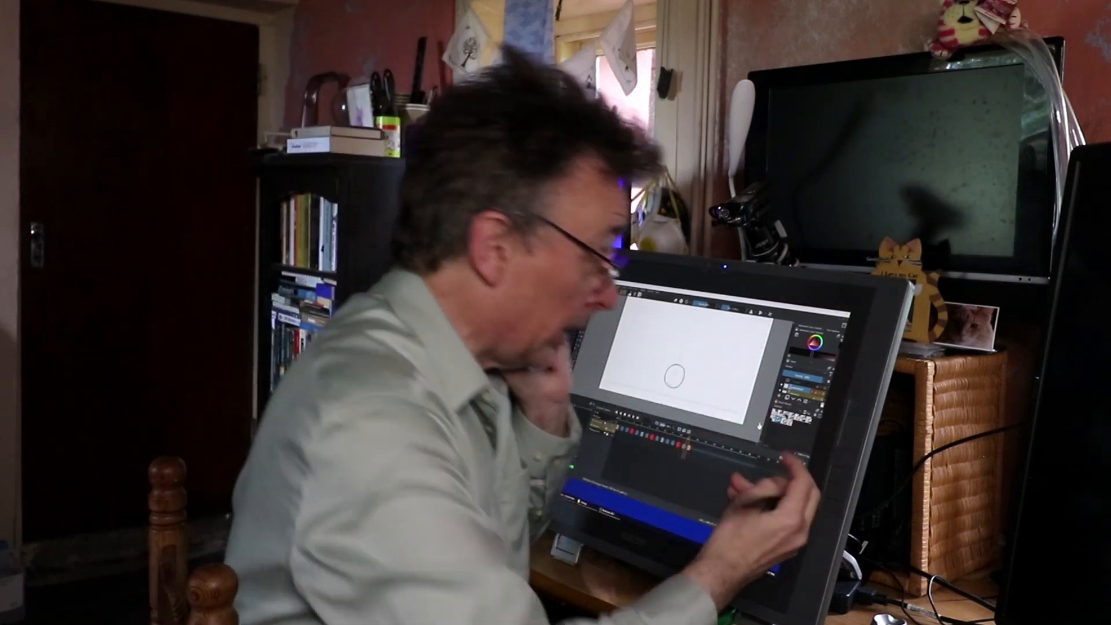